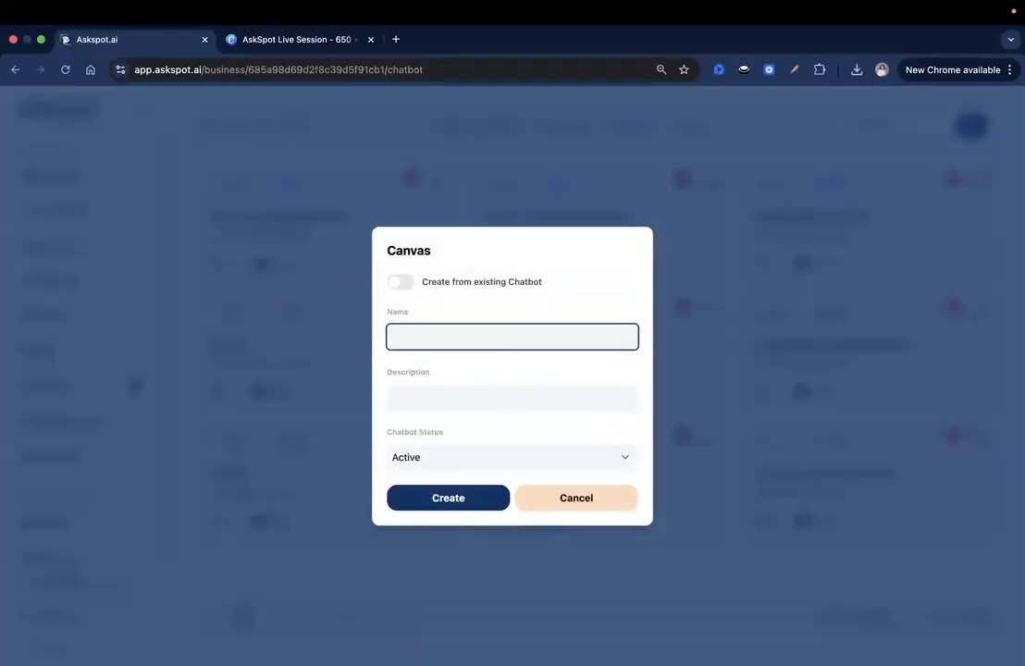
Create a new active canvas chatbot named 'Build My Party Plan Canvas'.
{"action": "type", "text": "Build my"}
{"action": "type", "text": " My"}
{"action": "left_click", "coordinate": [467, 496]}
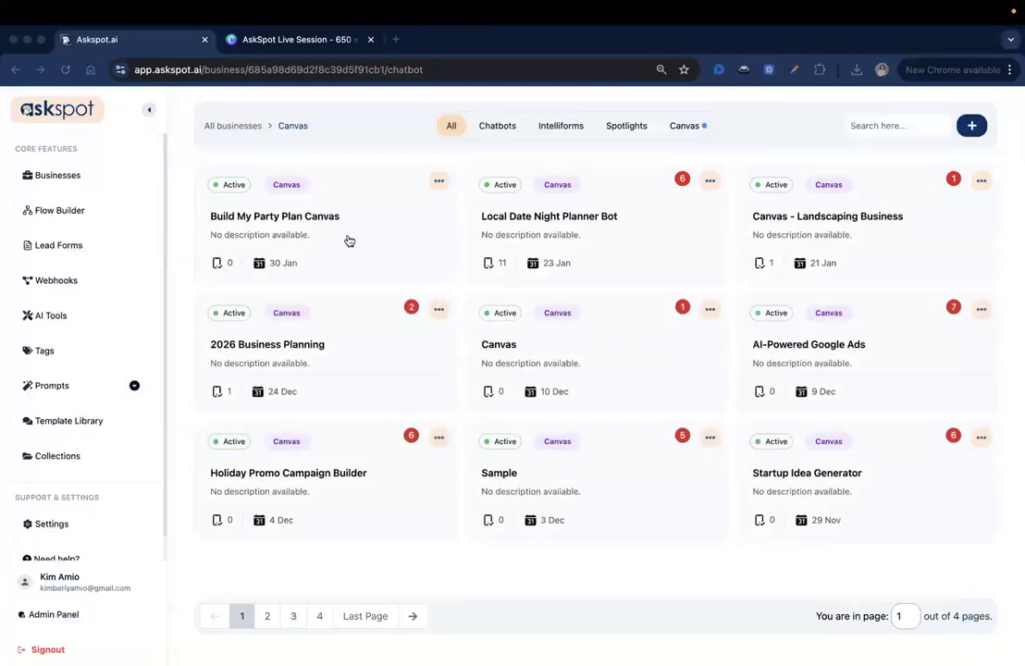
Open the Build My Party Plan Canvas editor on the Sources > Files upload area.
{"action": "left_click", "coordinate": [302, 237]}
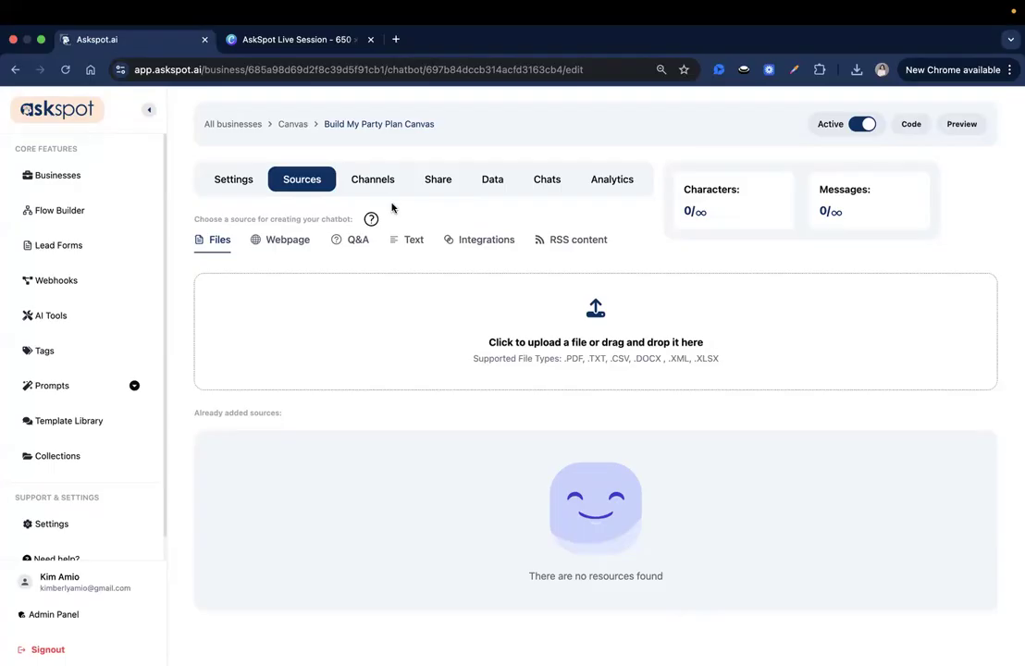
{"action": "left_click", "coordinate": [627, 339]}
Upload party_packages.txt.pdf from Downloads as a source and open its preview.
{"action": "left_click", "coordinate": [398, 310]}
{"action": "left_click", "coordinate": [742, 510]}
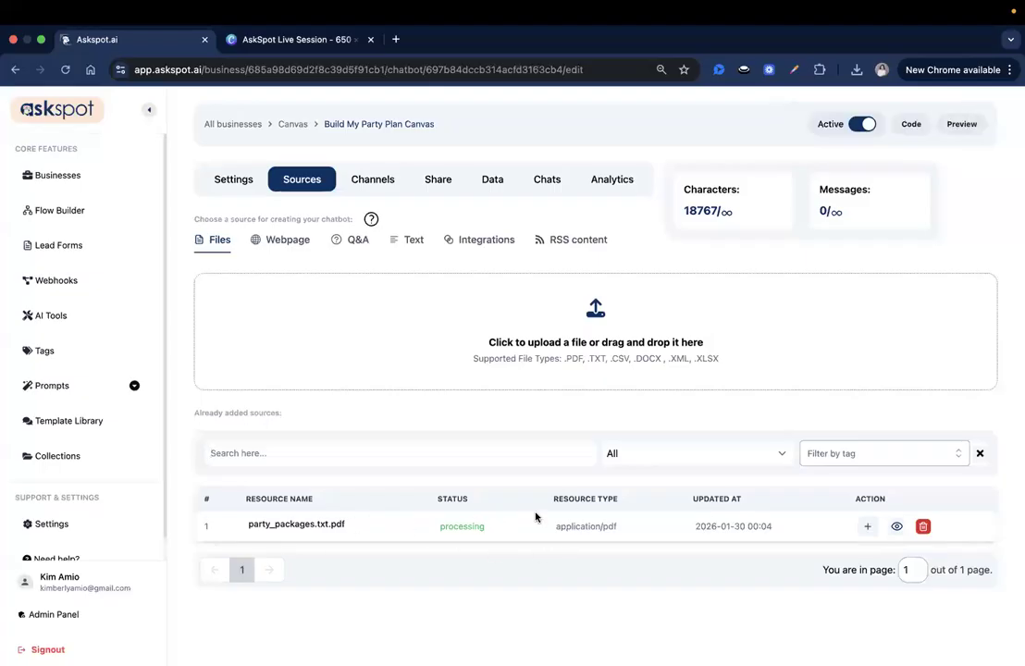
{"action": "left_click", "coordinate": [896, 529]}
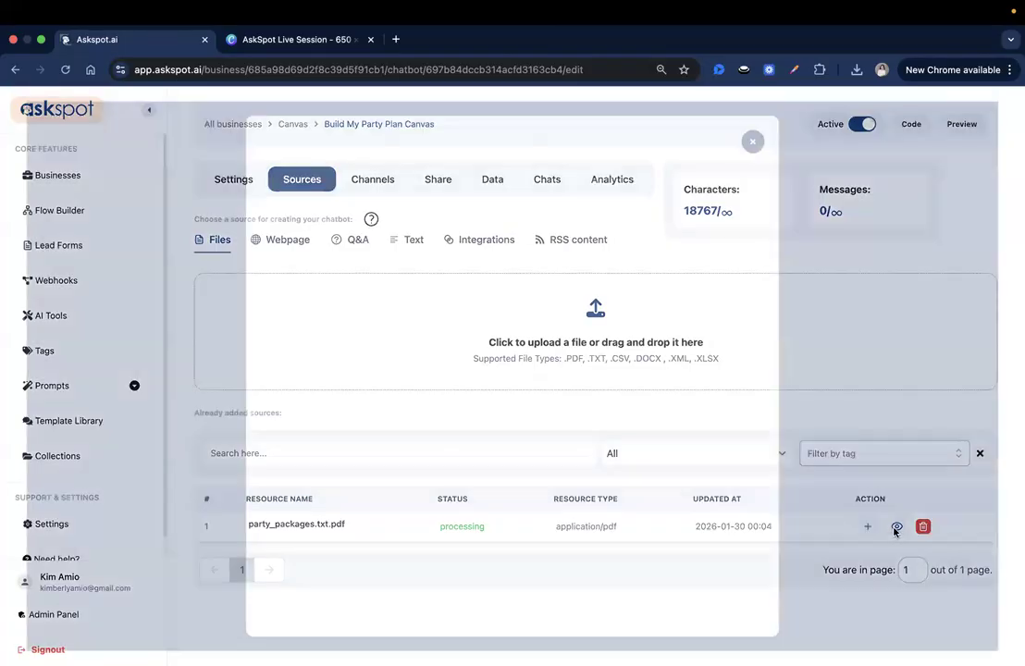
{"action": "left_click", "coordinate": [768, 127]}
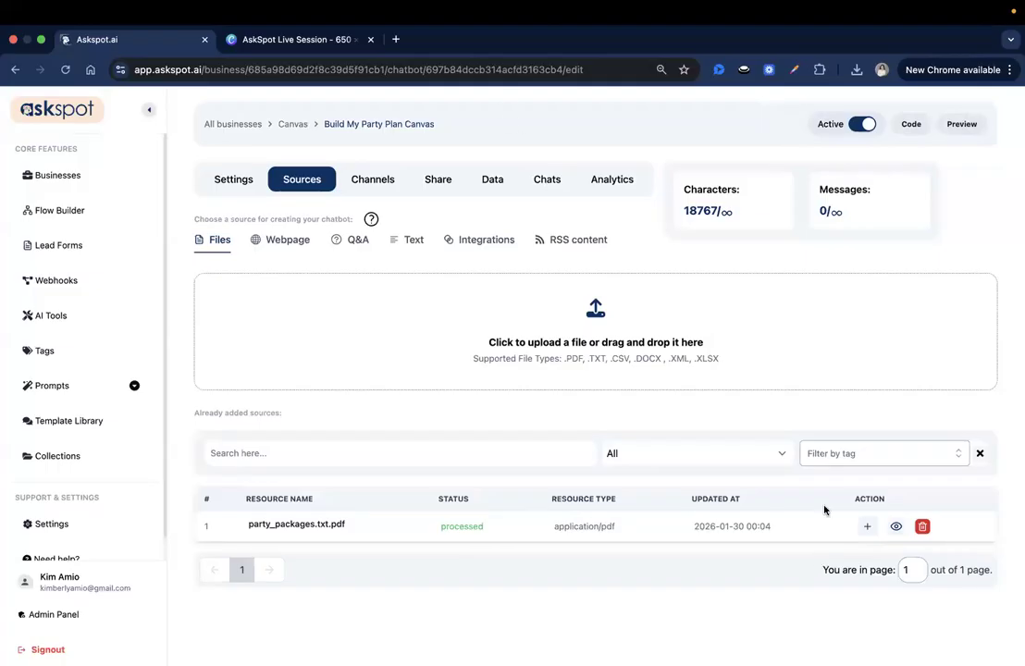
{"action": "left_click", "coordinate": [896, 526]}
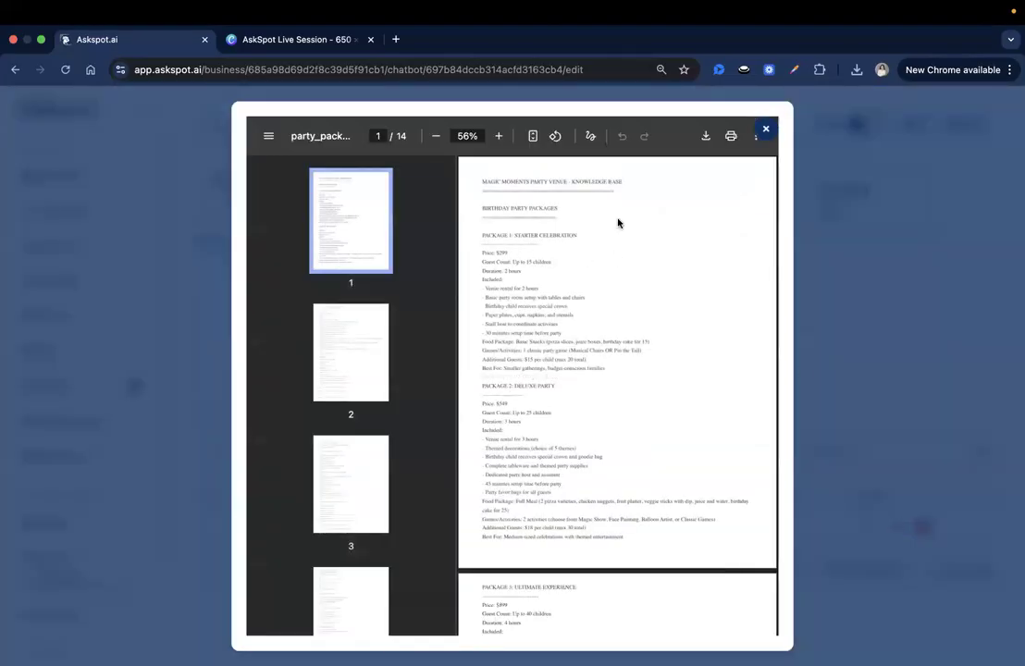
Read the opening pages of the party packages PDF, starting with the knowledge base title.
{"action": "left_click_drag", "start_coordinate": [555, 188], "coordinate": [636, 183]}
{"action": "left_click", "coordinate": [609, 305]}
{"action": "scroll", "coordinate": [583, 255], "scroll_direction": "down", "scroll_amount": 1}
{"action": "left_click_drag", "start_coordinate": [482, 218], "coordinate": [577, 218]}
{"action": "left_click", "coordinate": [532, 363]}
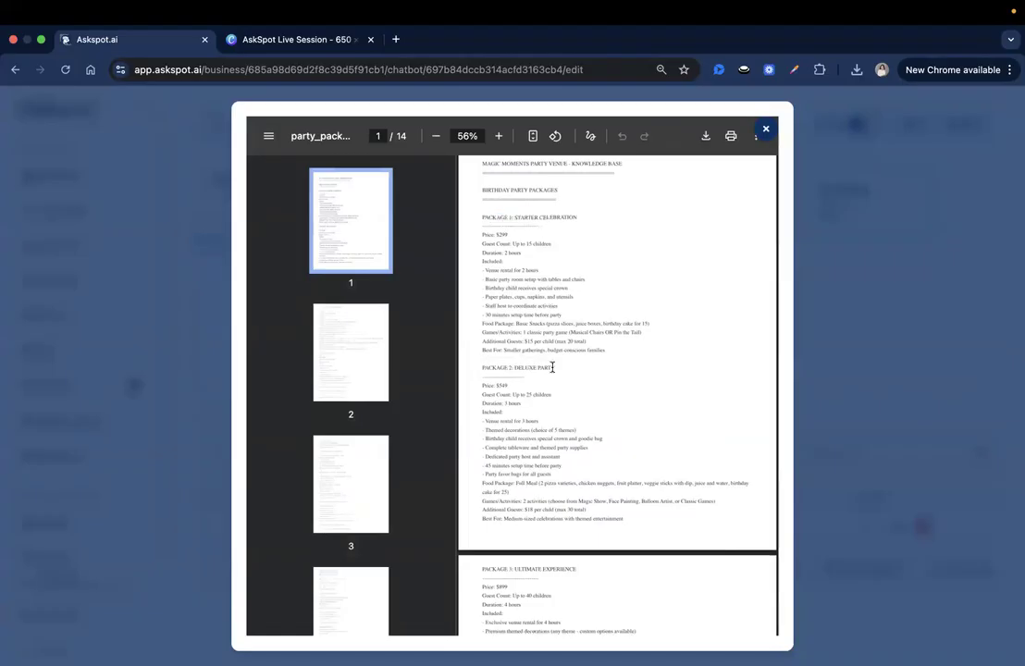
{"action": "scroll", "coordinate": [552, 367], "scroll_direction": "down", "scroll_amount": 5}
{"action": "scroll", "coordinate": [533, 305], "scroll_direction": "down", "scroll_amount": 5}
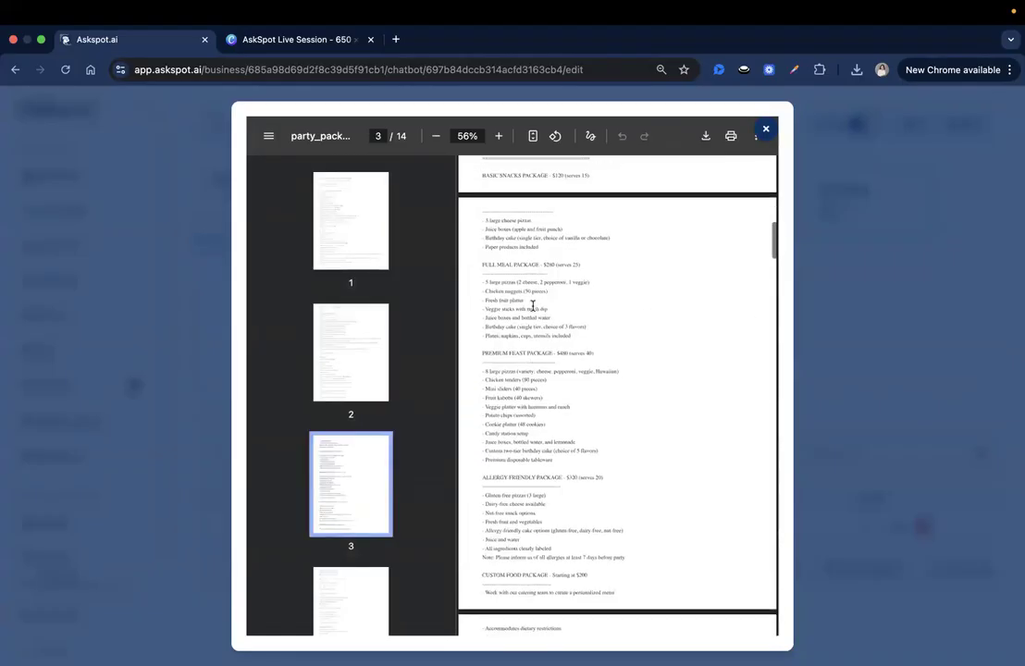
{"action": "scroll", "coordinate": [532, 306], "scroll_direction": "up", "scroll_amount": 5}
Review the Mini Party package and the games and activity add-ons sections.
{"action": "left_click_drag", "start_coordinate": [509, 263], "coordinate": [565, 267]}
{"action": "scroll", "coordinate": [550, 297], "scroll_direction": "down", "scroll_amount": 3}
{"action": "left_click_drag", "start_coordinate": [482, 291], "coordinate": [579, 293]}
{"action": "left_click", "coordinate": [575, 397]}
{"action": "scroll", "coordinate": [537, 395], "scroll_direction": "down", "scroll_amount": 5}
{"action": "left_click_drag", "start_coordinate": [524, 368], "coordinate": [601, 367]}
{"action": "scroll", "coordinate": [601, 367], "scroll_direction": "down", "scroll_amount": 5}
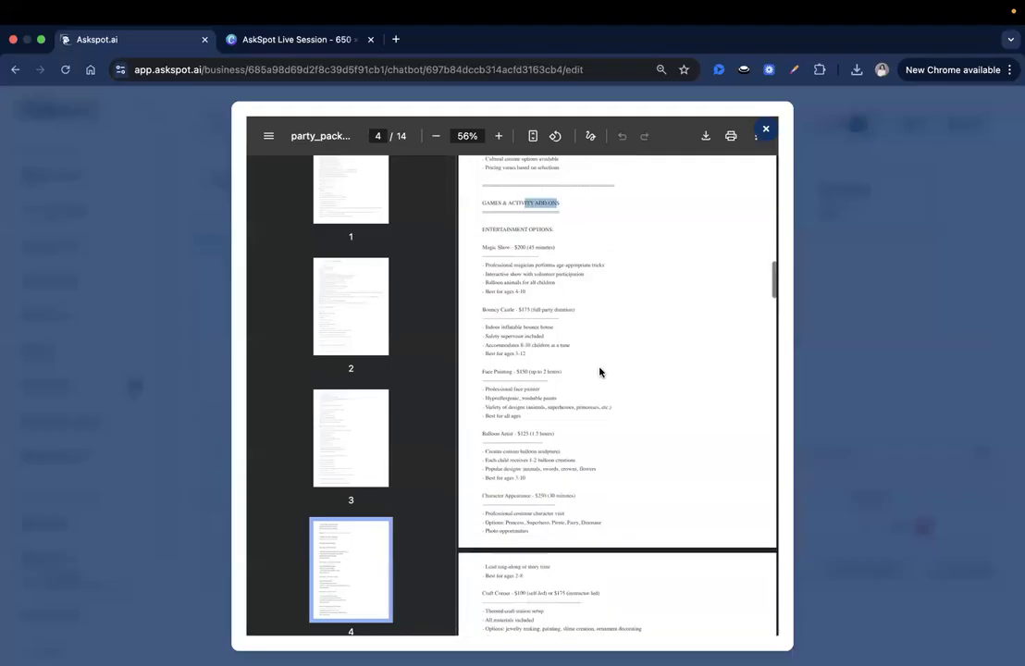
{"action": "scroll", "coordinate": [600, 371], "scroll_direction": "down", "scroll_amount": 5}
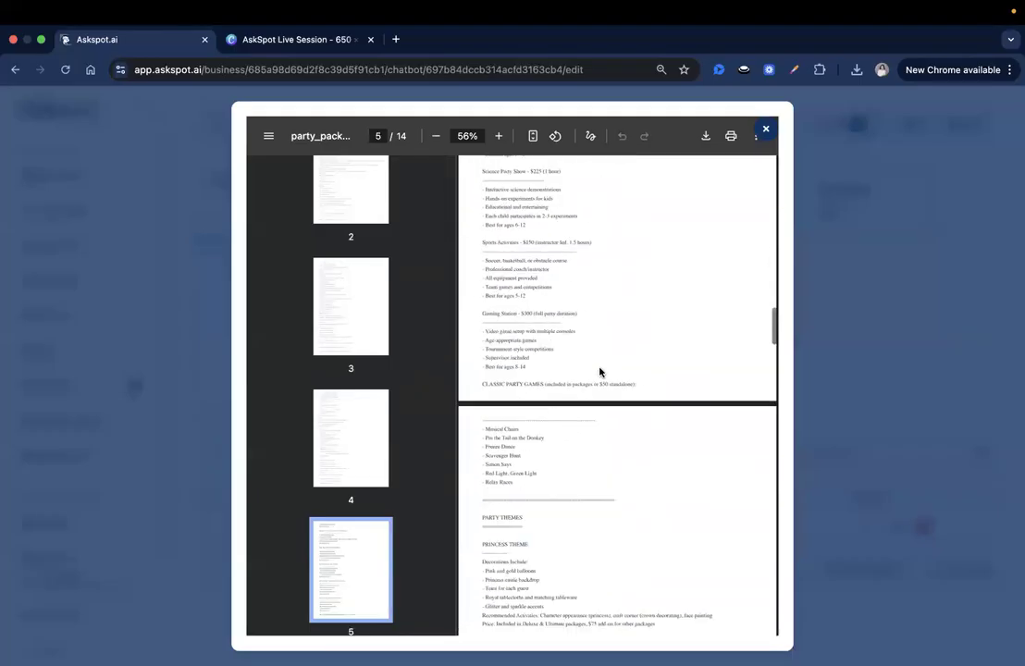
{"action": "left_click_drag", "start_coordinate": [482, 382], "coordinate": [599, 389]}
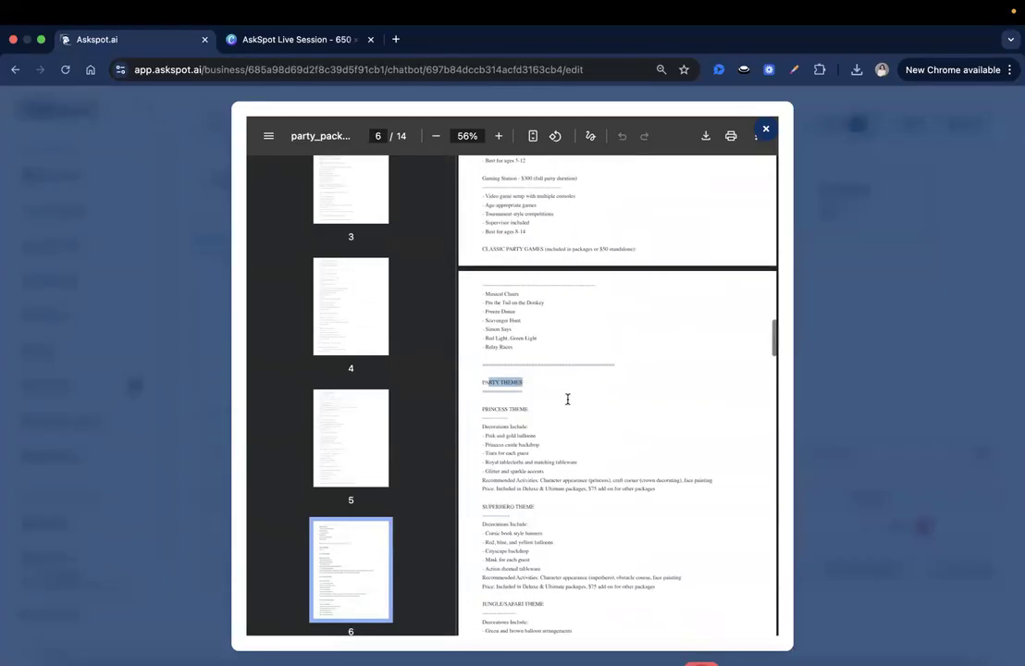
{"action": "scroll", "coordinate": [567, 400], "scroll_direction": "down", "scroll_amount": 5}
{"action": "scroll", "coordinate": [529, 450], "scroll_direction": "down", "scroll_amount": 5}
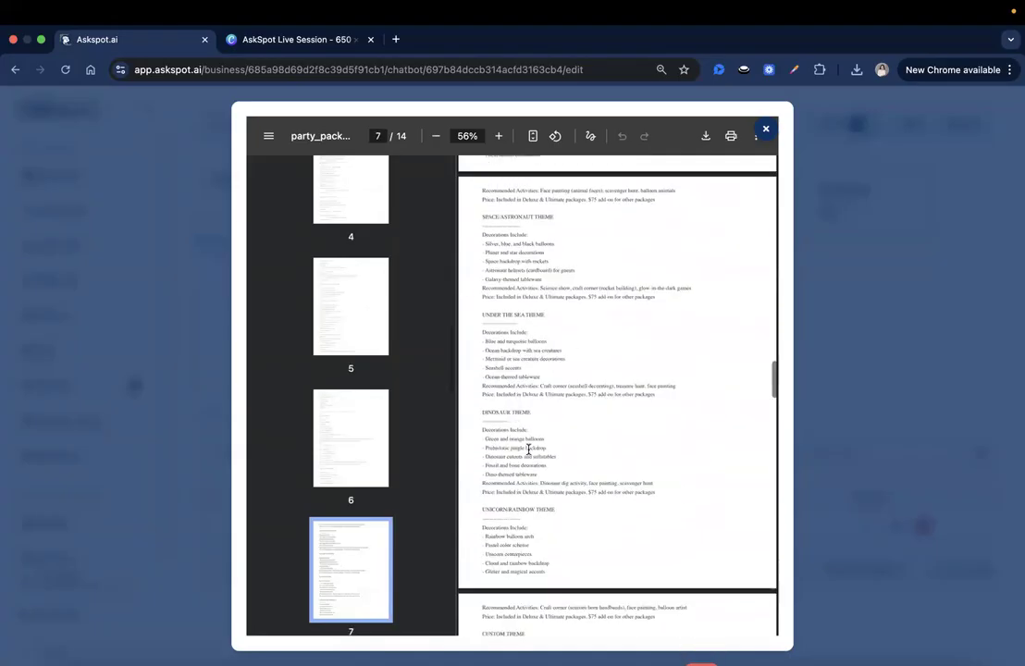
{"action": "scroll", "coordinate": [530, 449], "scroll_direction": "down", "scroll_amount": 3}
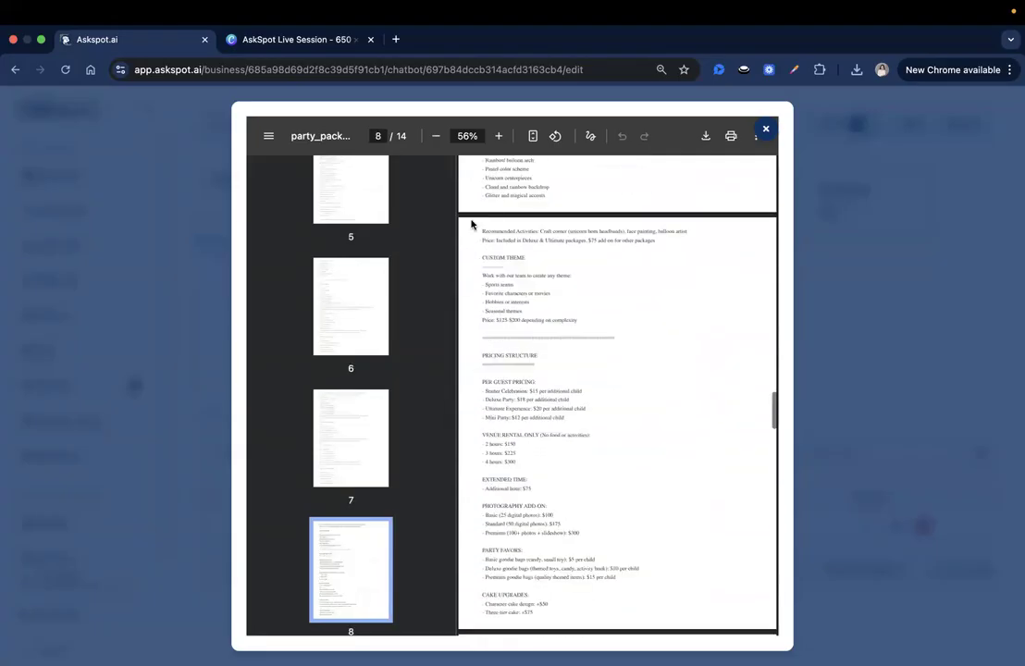
Read from Pricing Structure through Contact & Booking Information, then close the preview.
{"action": "triple_click", "coordinate": [526, 358]}
{"action": "left_click", "coordinate": [497, 359]}
{"action": "triple_click", "coordinate": [497, 358]}
{"action": "left_click", "coordinate": [579, 370]}
{"action": "scroll", "coordinate": [577, 297], "scroll_direction": "down", "scroll_amount": 5}
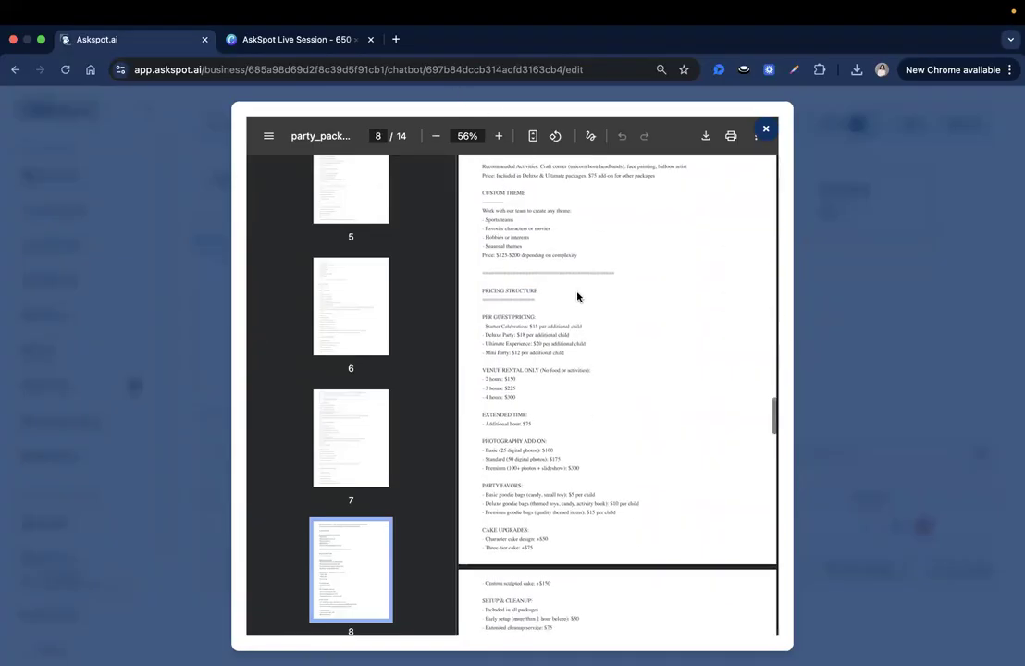
{"action": "scroll", "coordinate": [494, 333], "scroll_direction": "down", "scroll_amount": 1}
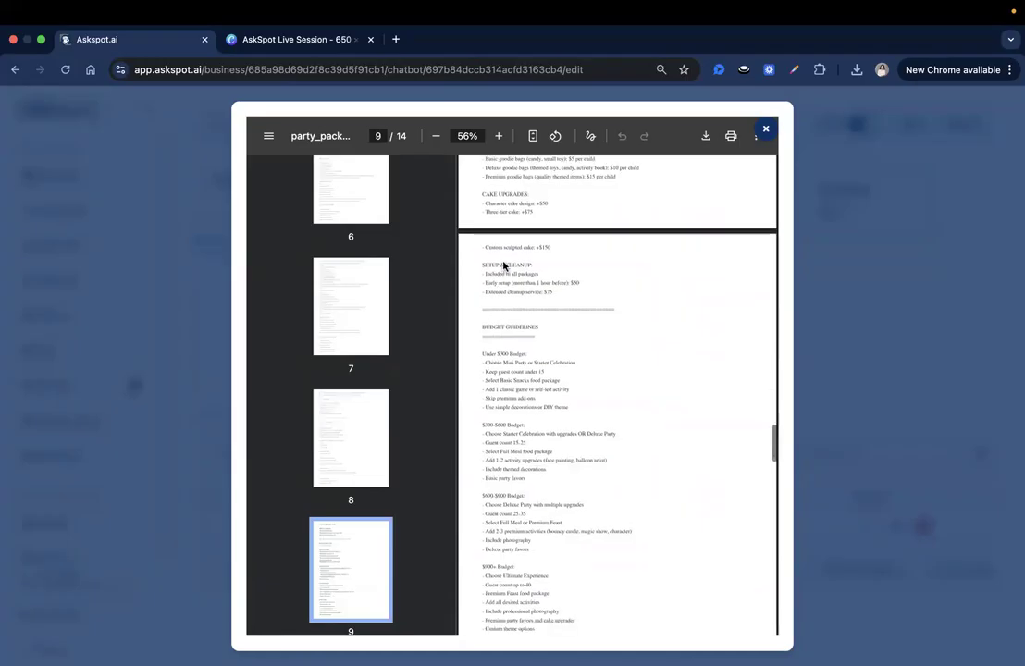
{"action": "scroll", "coordinate": [516, 324], "scroll_direction": "down", "scroll_amount": 6}
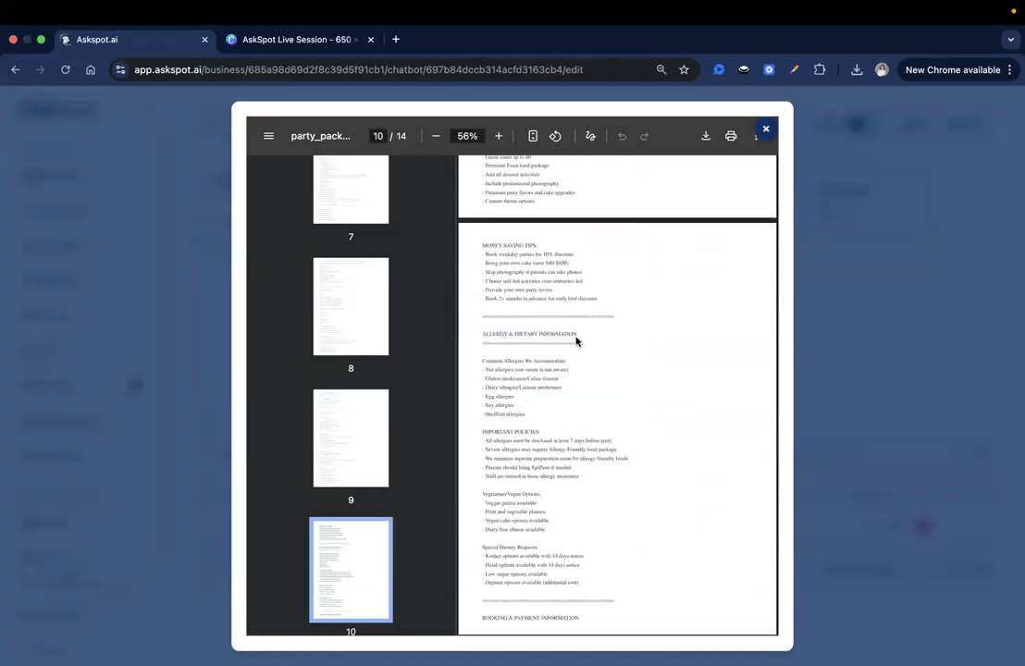
{"action": "scroll", "coordinate": [612, 359], "scroll_direction": "down", "scroll_amount": 4}
{"action": "scroll", "coordinate": [612, 359], "scroll_direction": "down", "scroll_amount": 6}
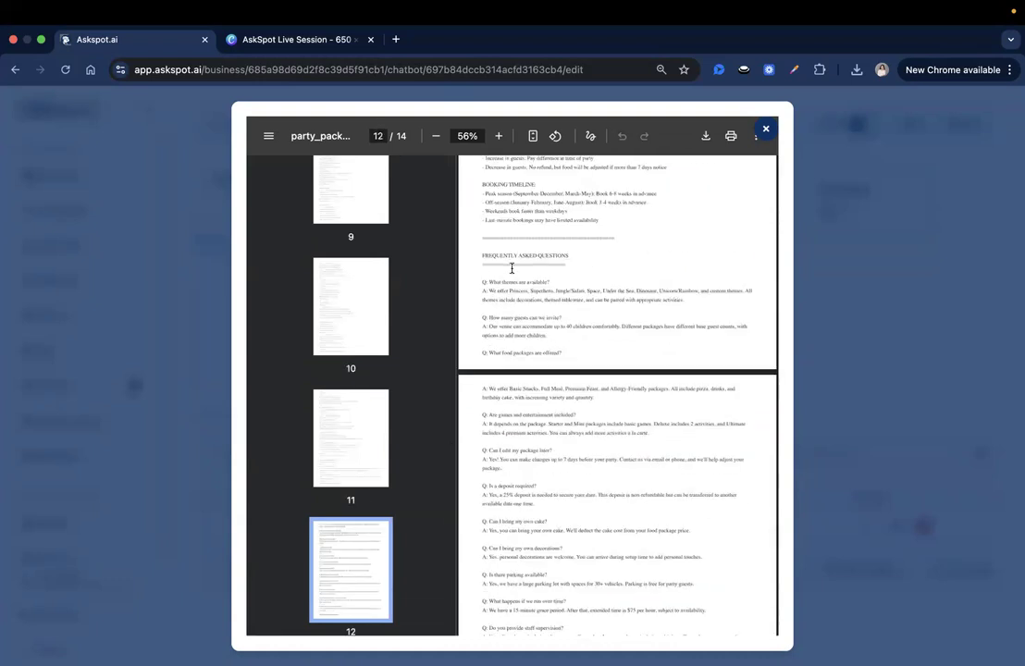
{"action": "scroll", "coordinate": [502, 362], "scroll_direction": "down", "scroll_amount": 5}
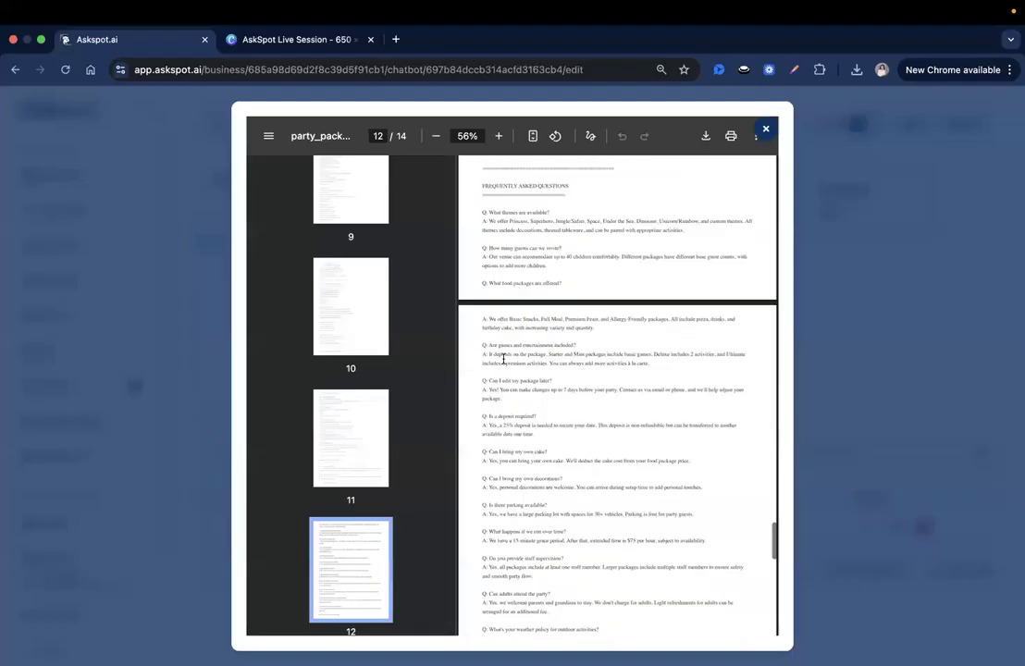
{"action": "scroll", "coordinate": [512, 352], "scroll_direction": "down", "scroll_amount": 2}
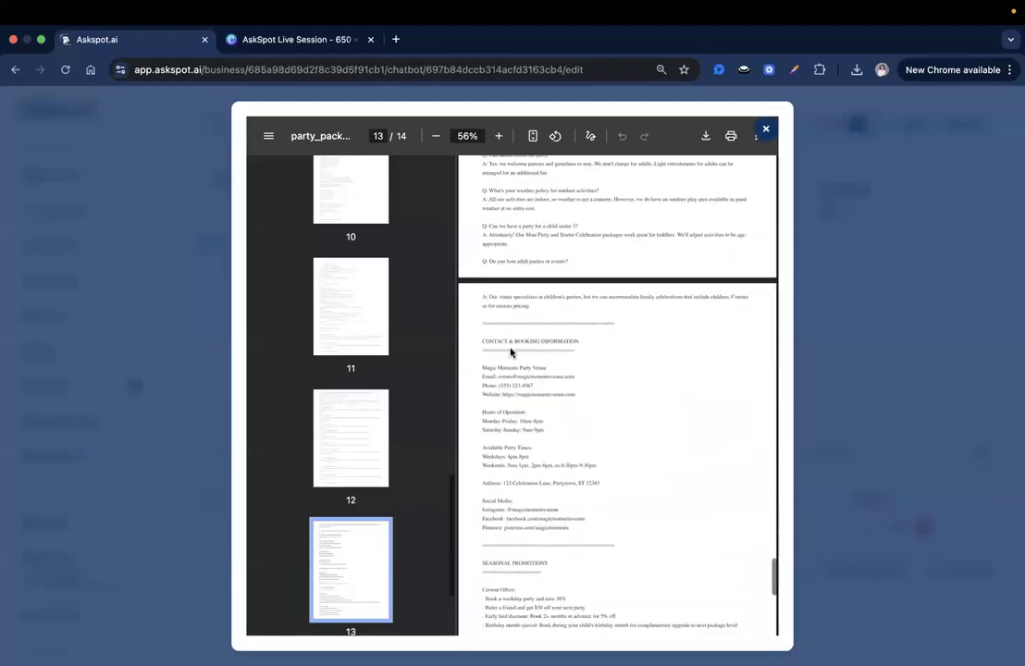
{"action": "scroll", "coordinate": [646, 306], "scroll_direction": "down", "scroll_amount": 1}
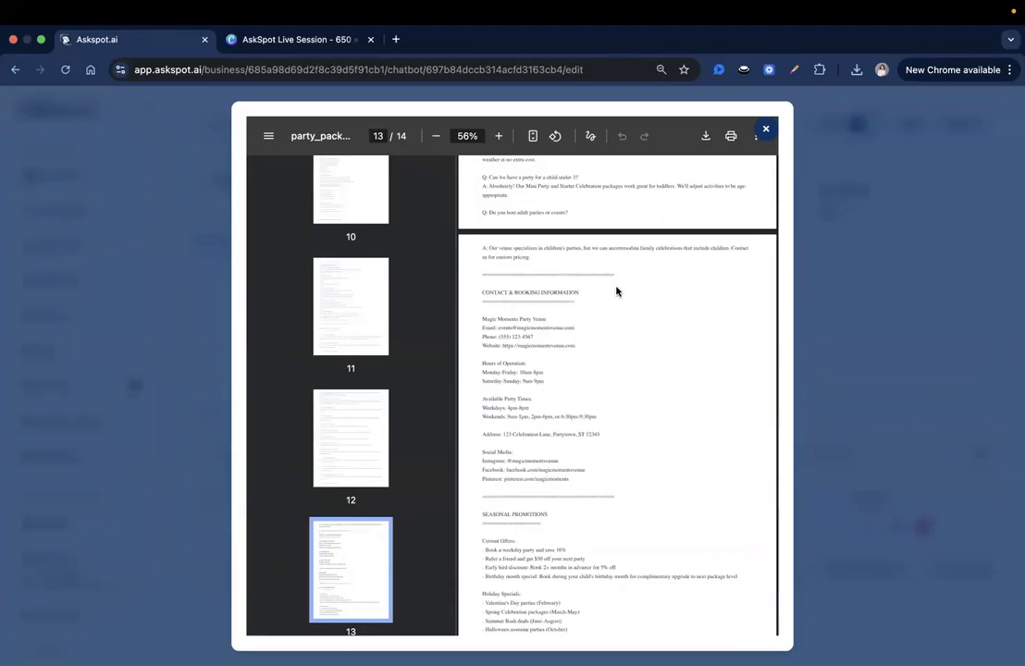
{"action": "scroll", "coordinate": [557, 292], "scroll_direction": "up", "scroll_amount": 1}
{"action": "triple_click", "coordinate": [534, 299]}
{"action": "left_click", "coordinate": [589, 310]}
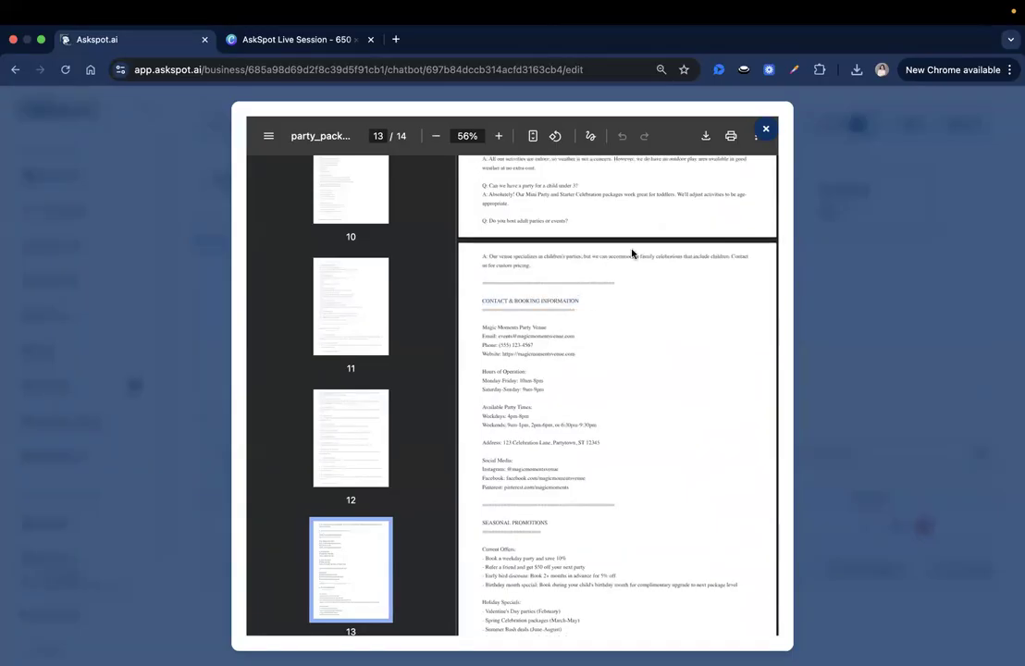
{"action": "left_click", "coordinate": [766, 130]}
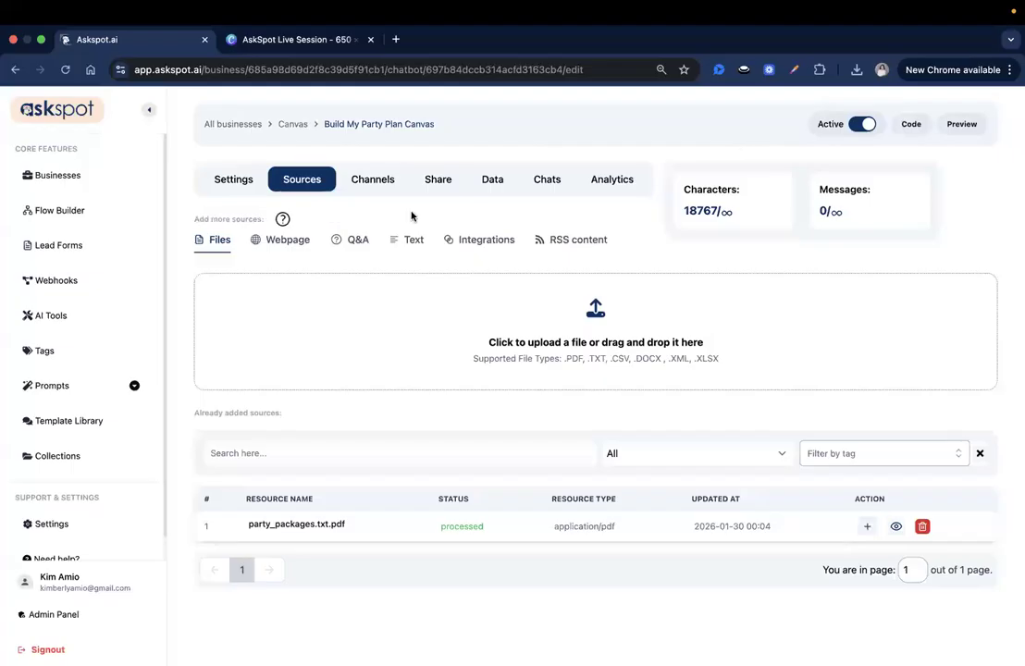
Crop the Build My Party PNG to frame the whole logo and upload it as the header logo.
{"action": "left_click", "coordinate": [243, 181]}
{"action": "scroll", "coordinate": [602, 244], "scroll_direction": "down", "scroll_amount": 1}
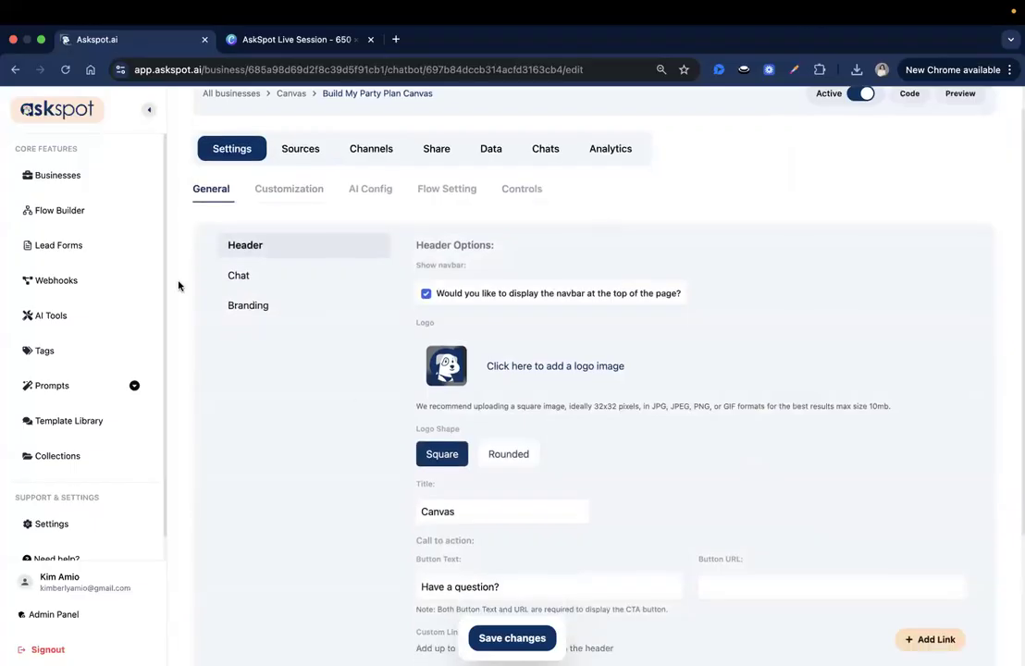
{"action": "scroll", "coordinate": [629, 359], "scroll_direction": "down", "scroll_amount": 3}
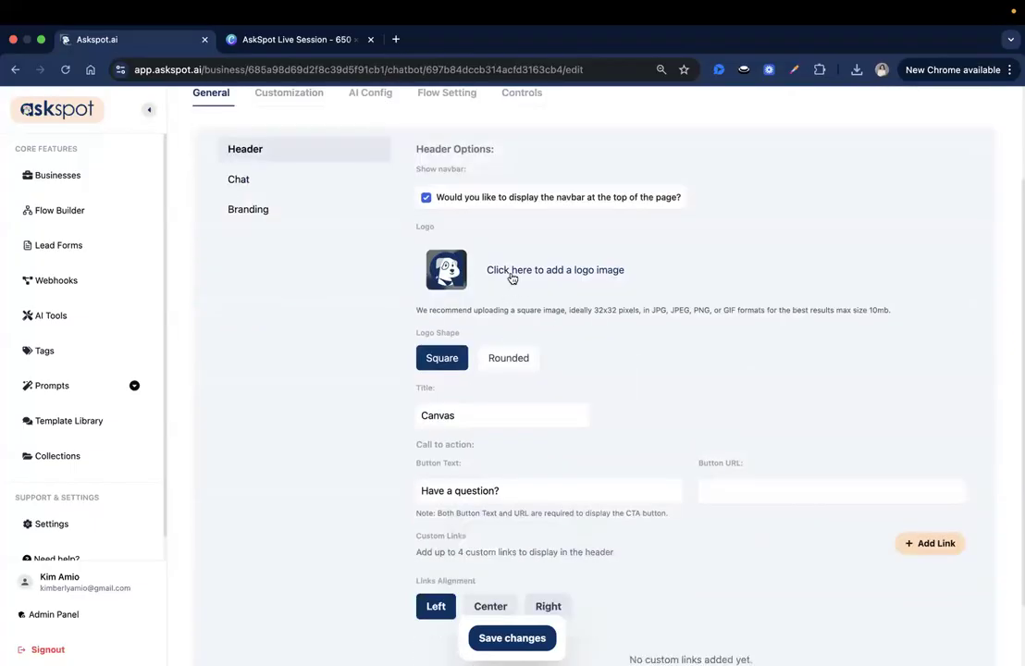
{"action": "left_click", "coordinate": [512, 282]}
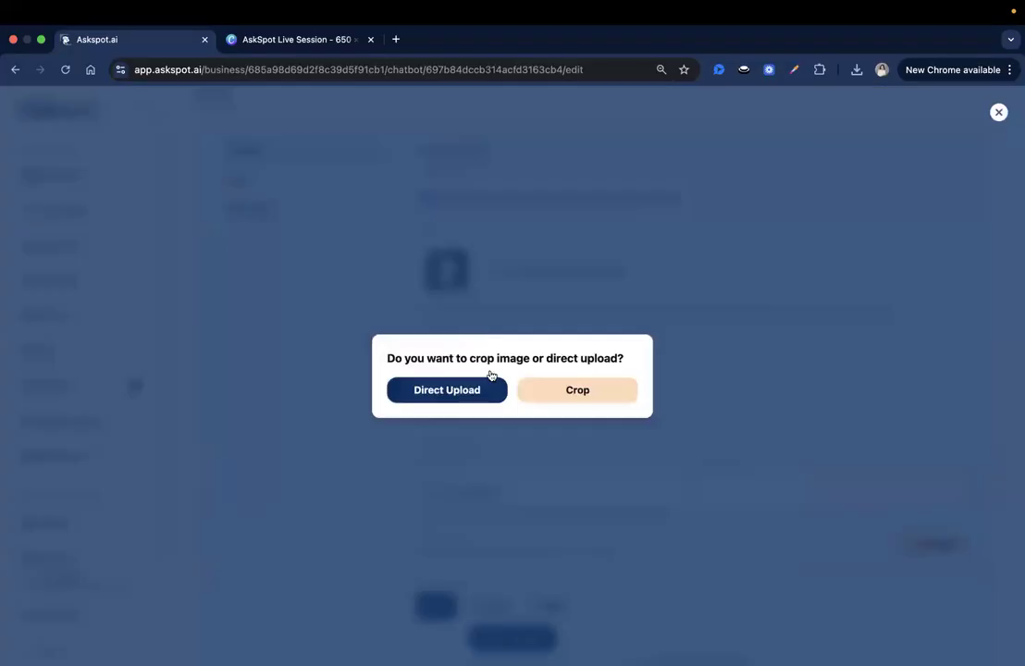
{"action": "left_click", "coordinate": [586, 391]}
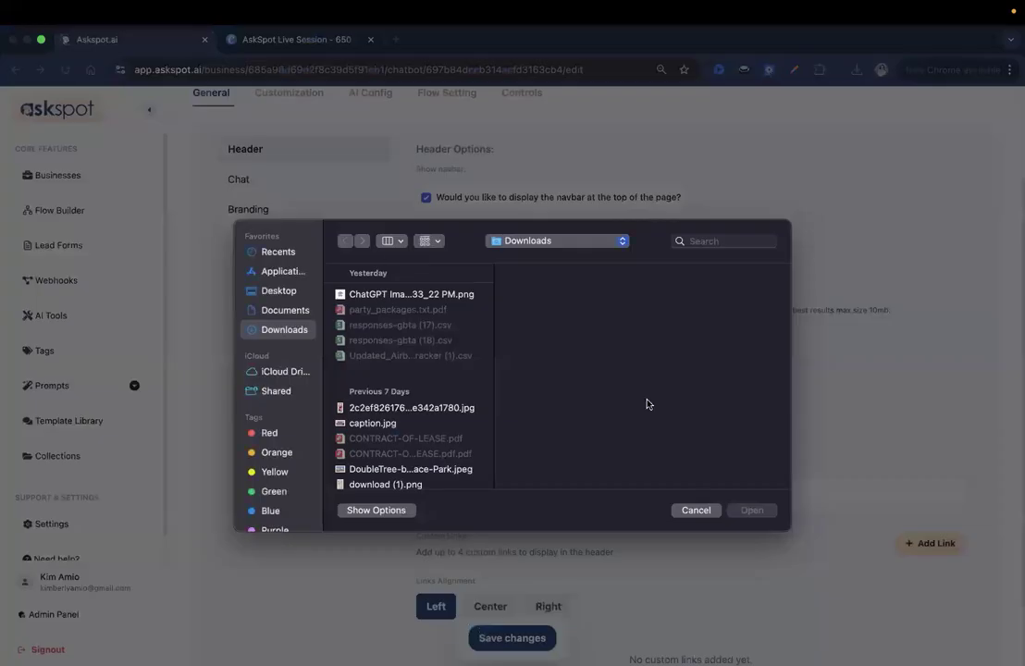
{"action": "left_click", "coordinate": [411, 295]}
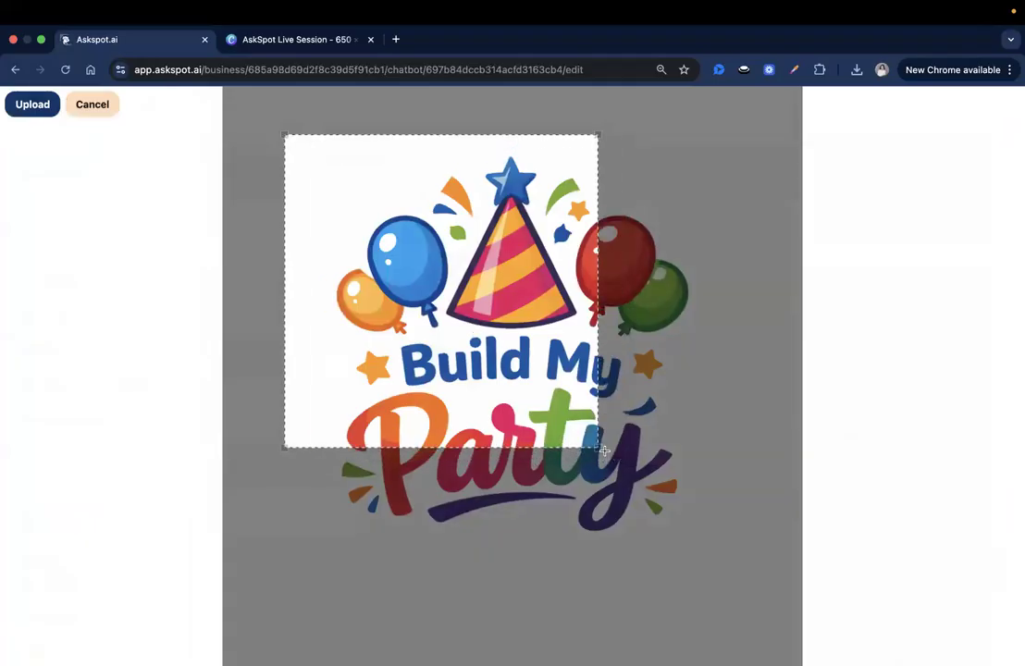
{"action": "mouse_move", "coordinate": [419, 352]}
{"action": "left_mouse_down"}
{"action": "mouse_move", "coordinate": [558, 443]}
{"action": "mouse_move", "coordinate": [410, 354]}
{"action": "mouse_move", "coordinate": [424, 362]}
{"action": "left_mouse_up"}
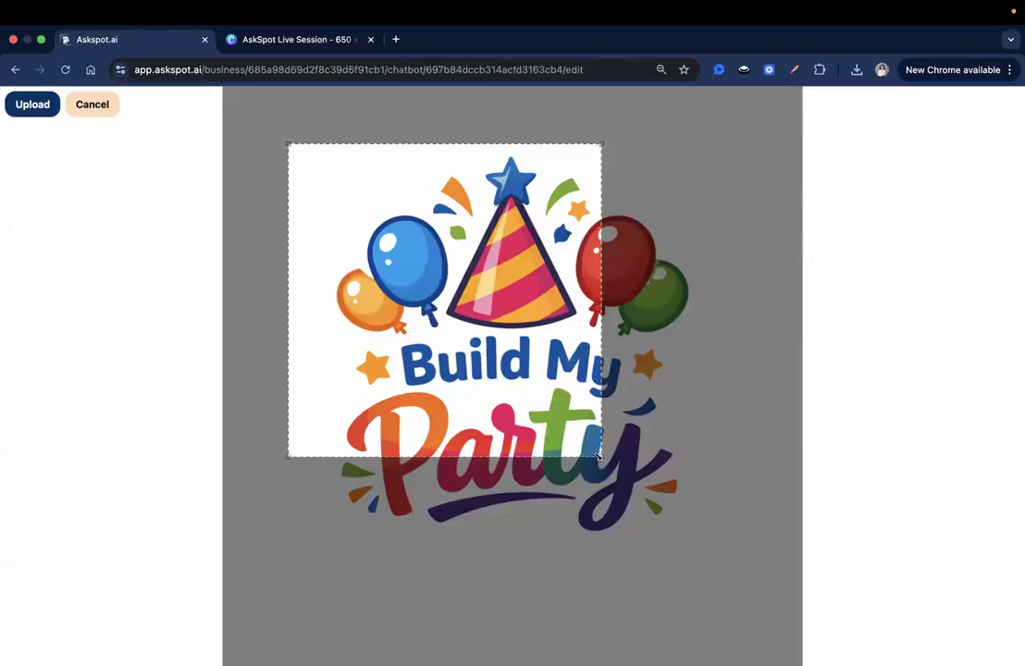
{"action": "left_click_drag", "start_coordinate": [602, 456], "coordinate": [726, 574]}
{"action": "left_click_drag", "start_coordinate": [633, 509], "coordinate": [641, 499]}
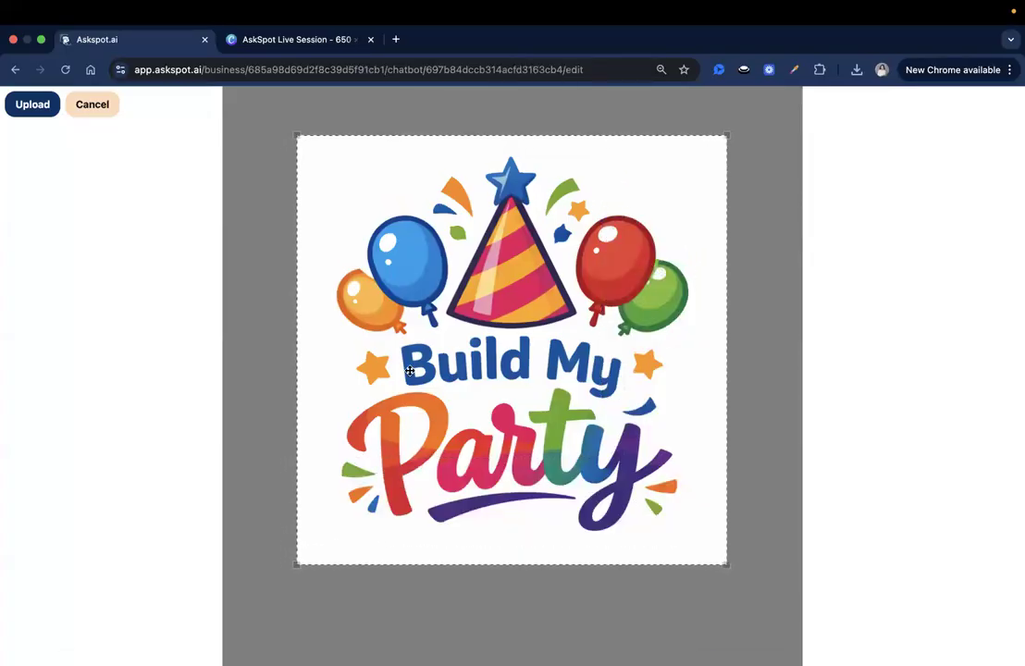
{"action": "left_click", "coordinate": [32, 105]}
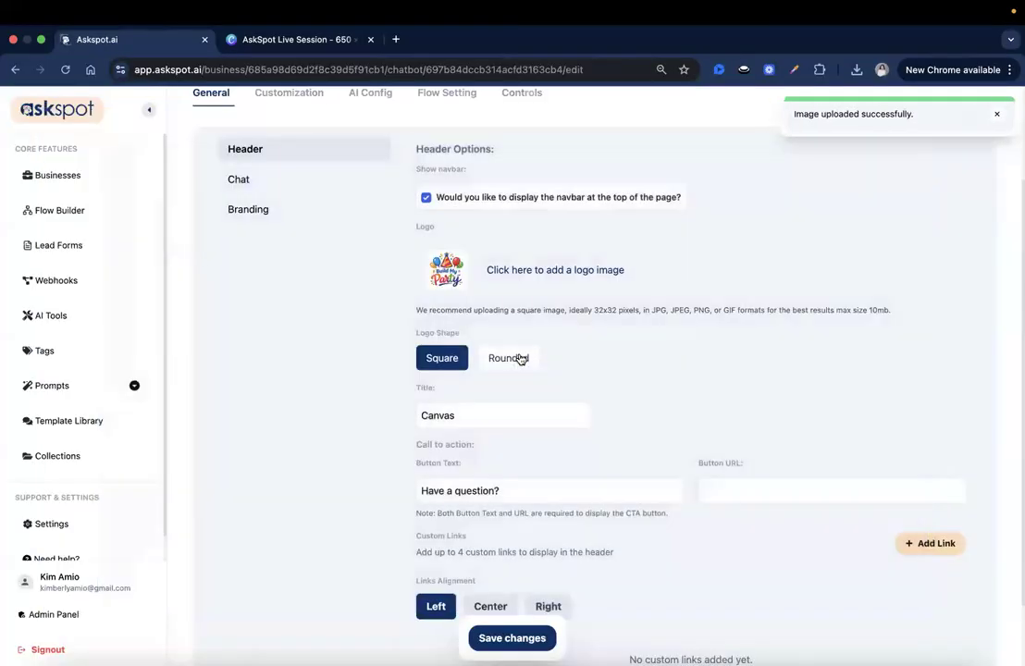
{"action": "scroll", "coordinate": [519, 358], "scroll_direction": "down", "scroll_amount": 1}
Retitle the header 'Build Your Custom Package' with button text 'Get My Custom Party Plan'.
{"action": "scroll", "coordinate": [519, 358], "scroll_direction": "down", "scroll_amount": 1}
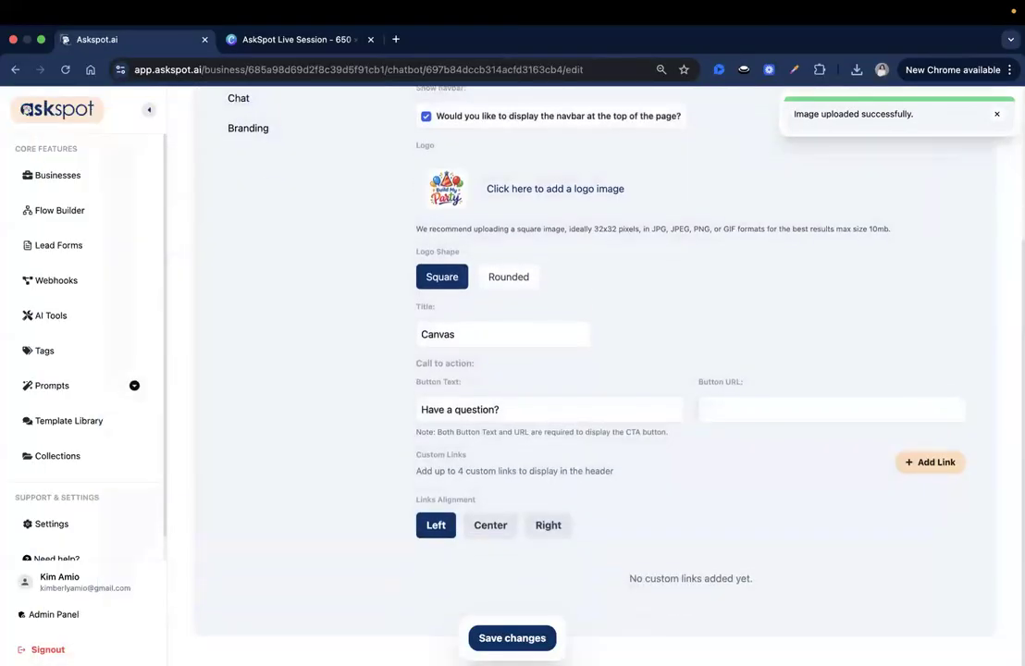
{"action": "triple_click", "coordinate": [494, 331]}
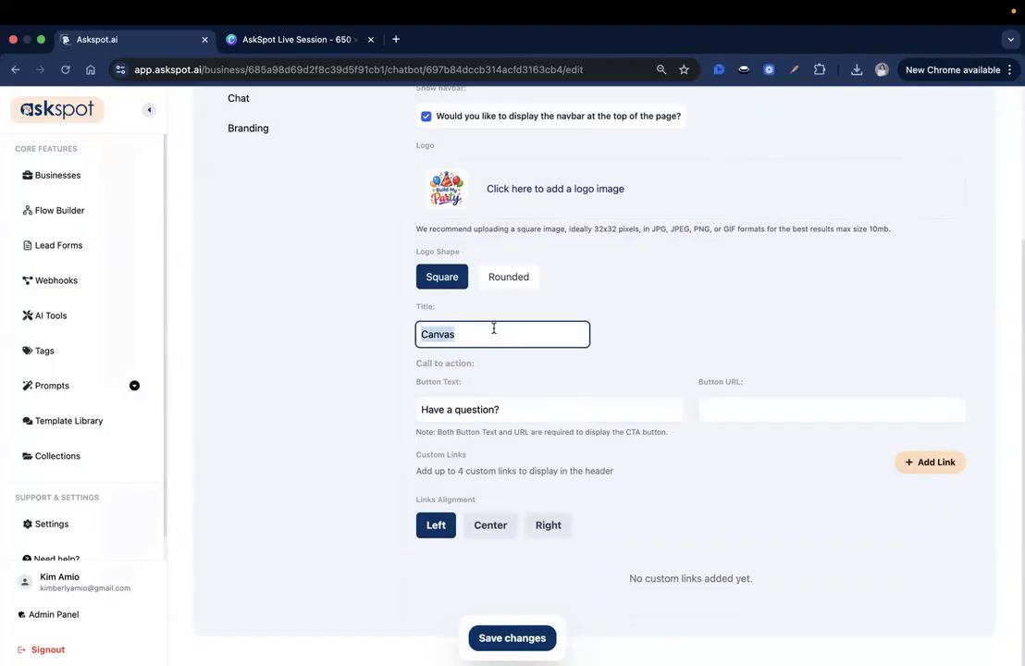
{"action": "type", "text": "Build Your Custom Package"}
{"action": "left_click", "coordinate": [551, 356]}
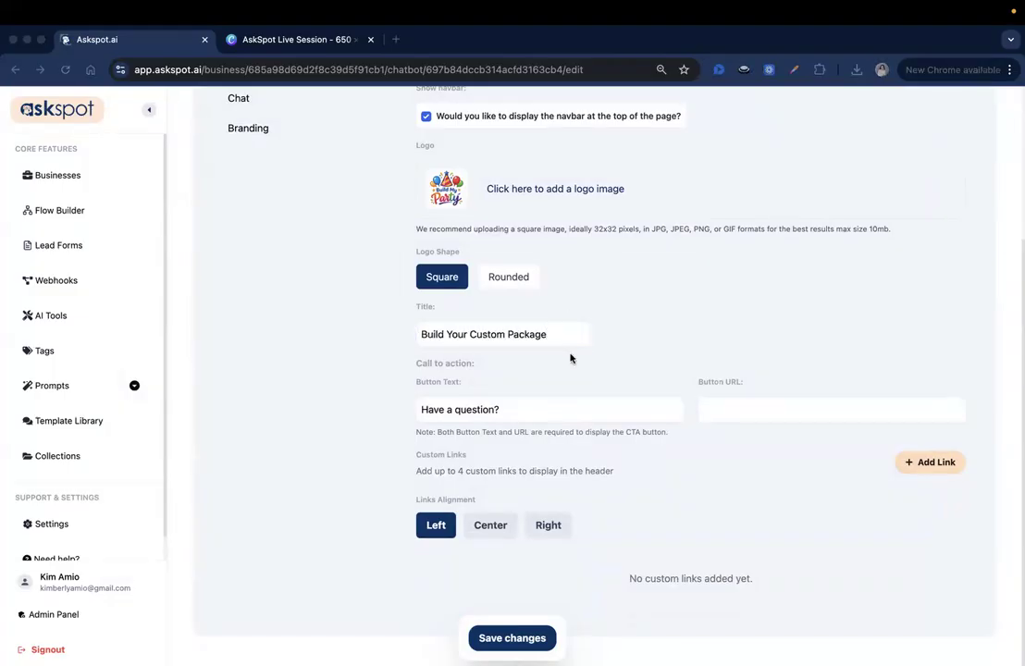
{"action": "triple_click", "coordinate": [544, 414]}
{"action": "type", "text": "Get My Custom Party Plan"}
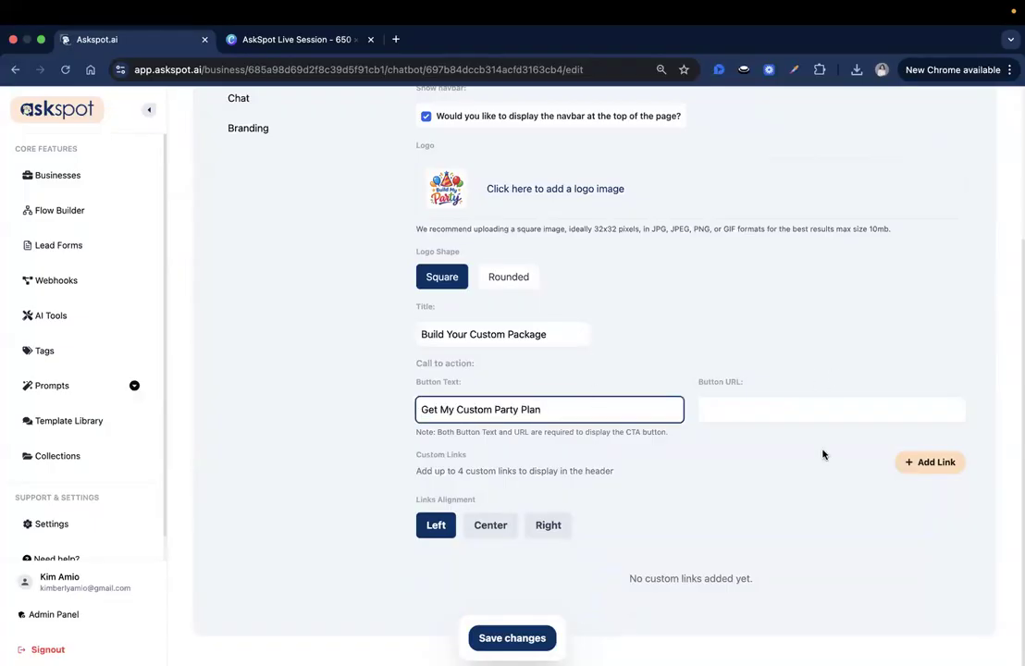
{"action": "left_click", "coordinate": [812, 265]}
Set the button URL to the copied chatbot preview link.
{"action": "scroll", "coordinate": [925, 186], "scroll_direction": "up", "scroll_amount": 3}
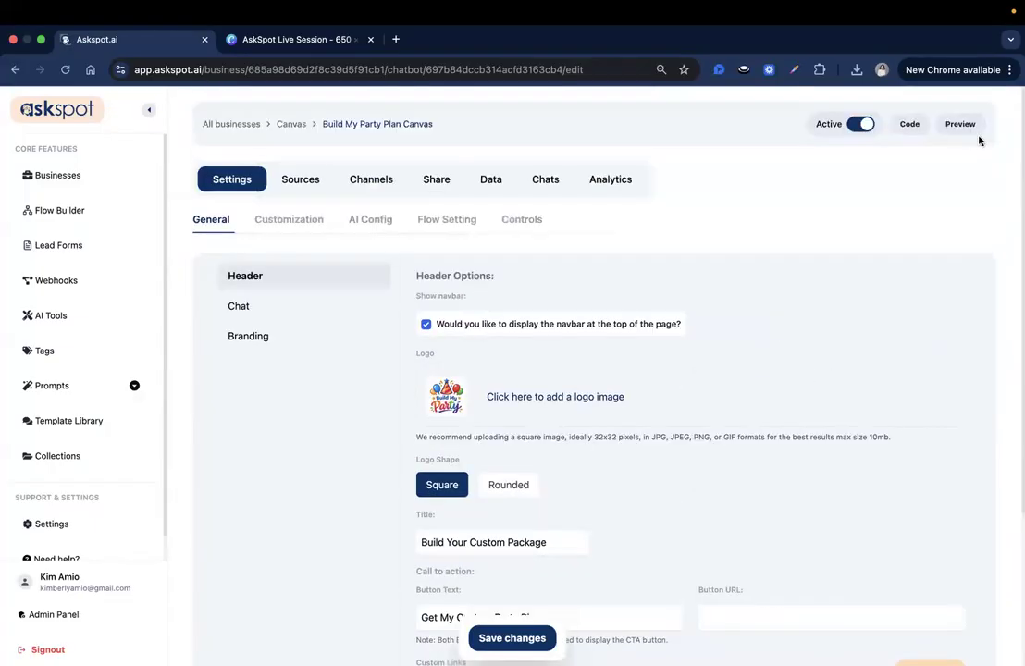
{"action": "right_click", "coordinate": [972, 135]}
{"action": "left_click", "coordinate": [833, 233]}
{"action": "scroll", "coordinate": [761, 371], "scroll_direction": "down", "scroll_amount": 3}
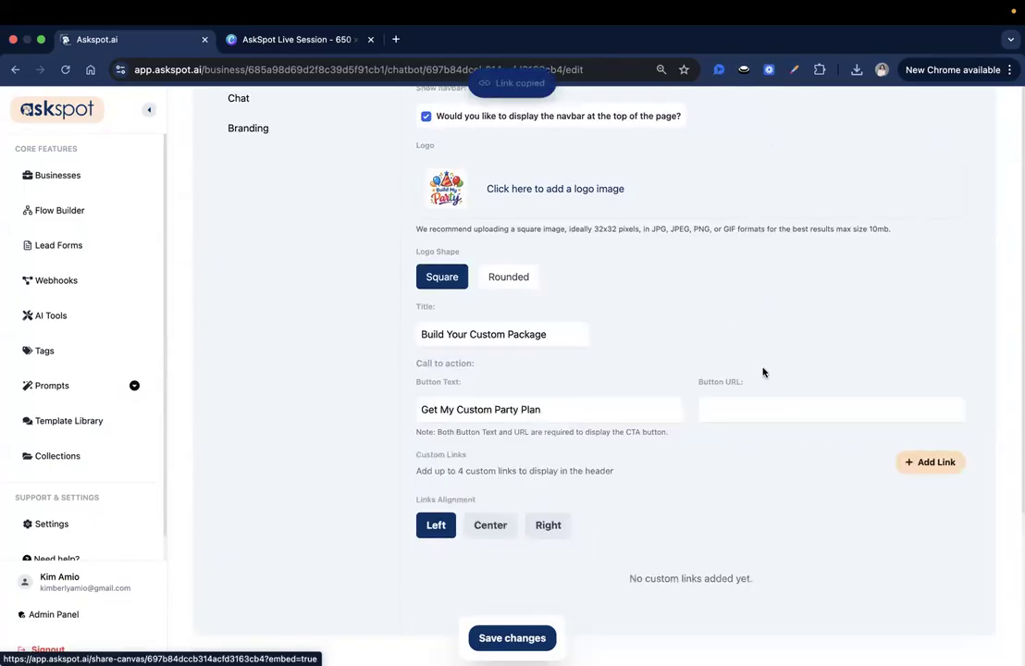
{"action": "left_click", "coordinate": [730, 405]}
{"action": "key", "text": "super+v"}
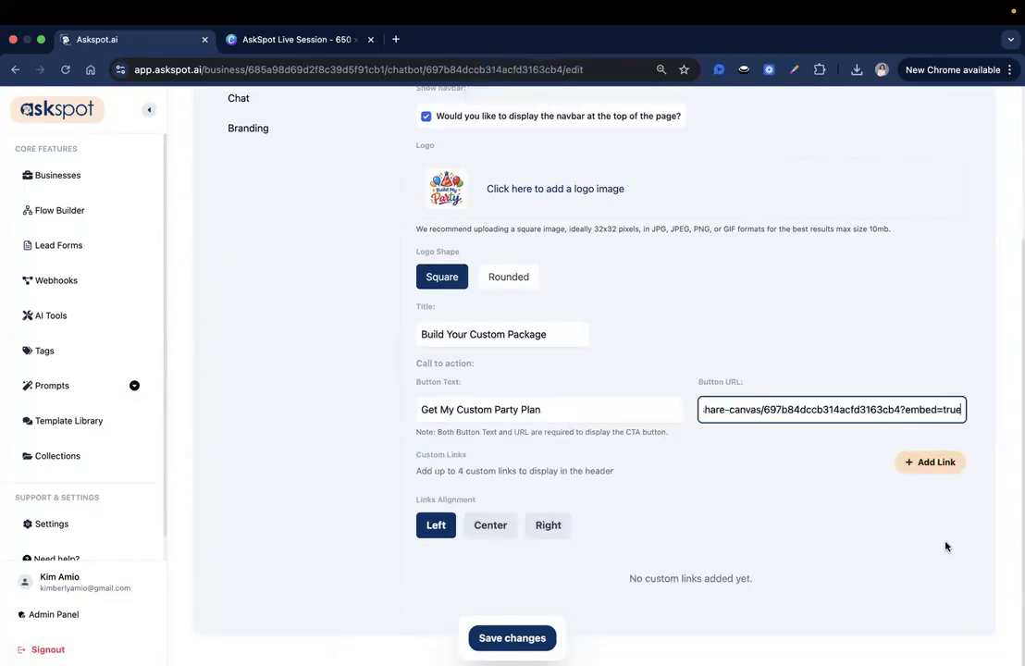
{"action": "left_click", "coordinate": [919, 464]}
Add Browse Themes and FAQs custom header links and save the settings.
{"action": "left_click", "coordinate": [920, 465]}
{"action": "scroll", "coordinate": [920, 454], "scroll_direction": "down", "scroll_amount": 2}
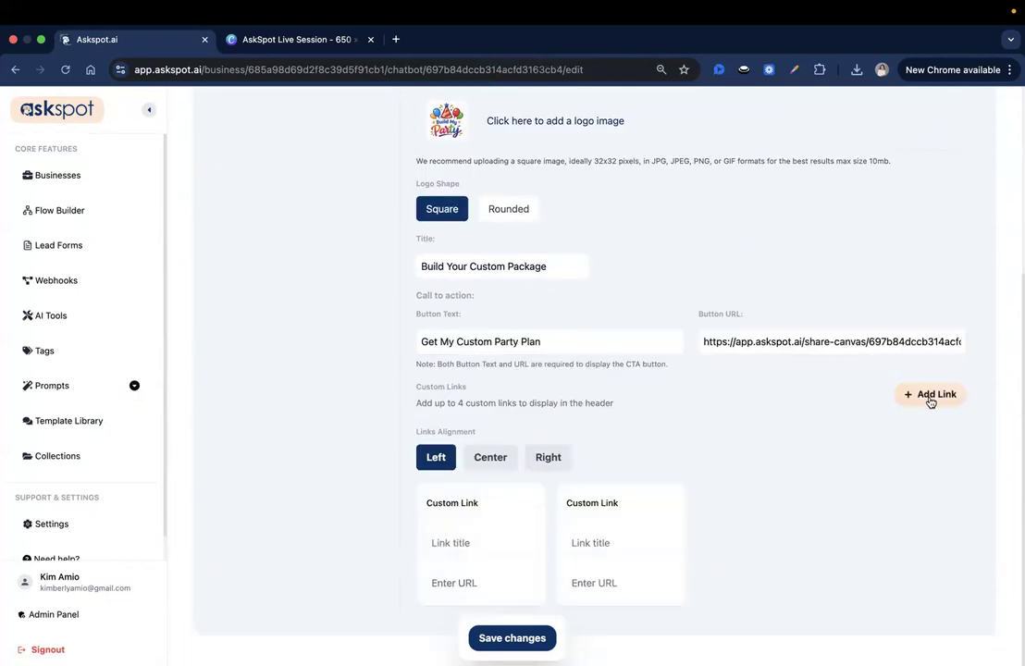
{"action": "left_click", "coordinate": [930, 397]}
{"action": "left_click", "coordinate": [930, 397]}
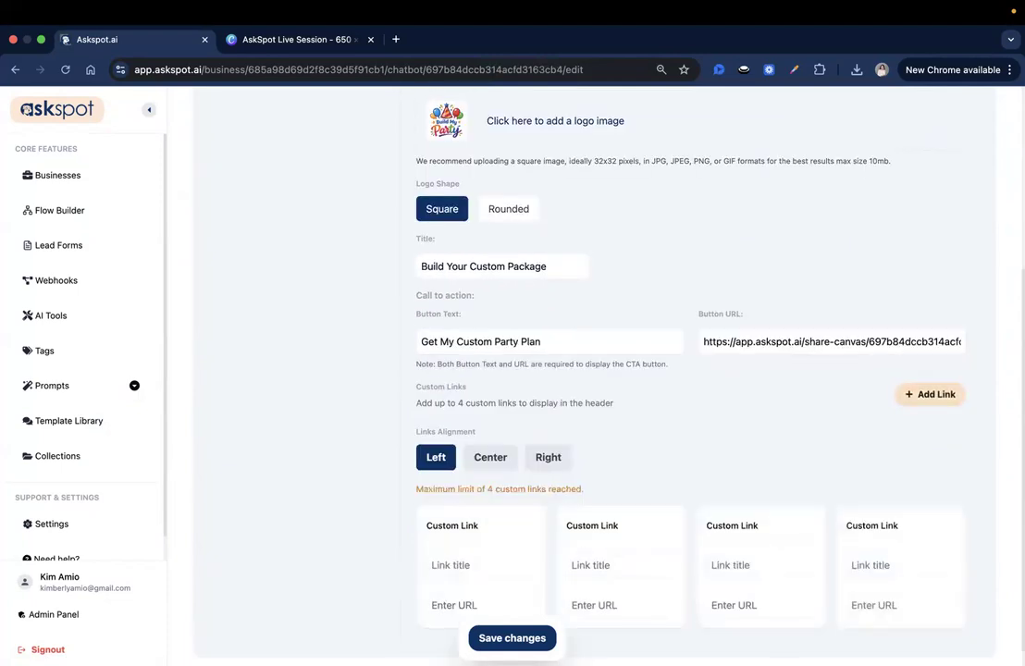
{"action": "left_click", "coordinate": [446, 566]}
{"action": "key", "text": "ctrl+v"}
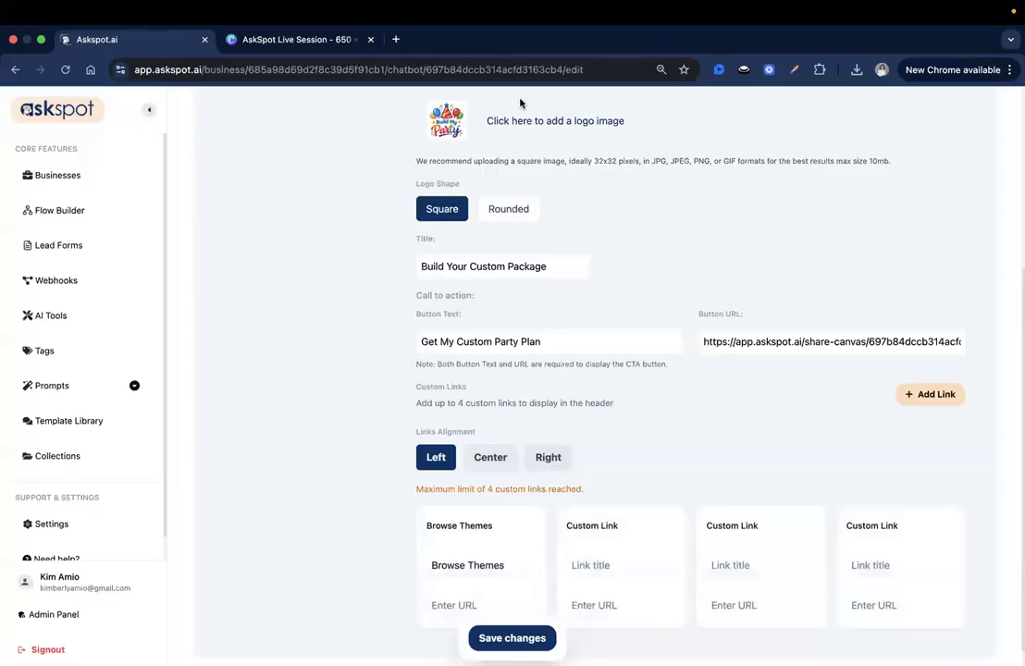
{"action": "left_click", "coordinate": [485, 607]}
{"action": "key", "text": "ctrl+v"}
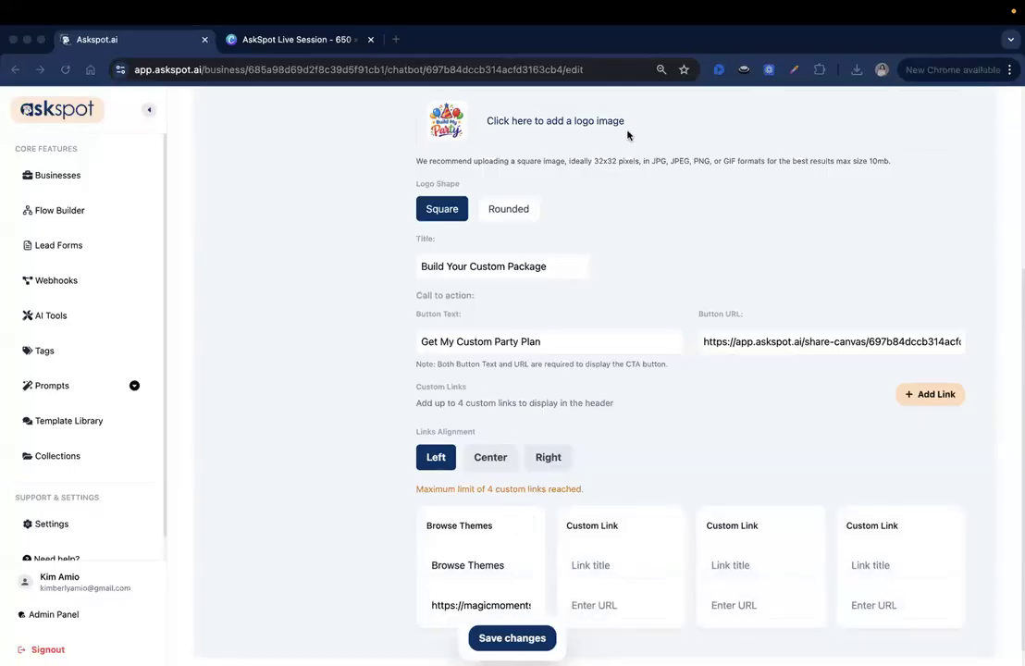
{"action": "left_click", "coordinate": [610, 564]}
{"action": "left_click", "coordinate": [610, 564]}
{"action": "key", "text": "super+v"}
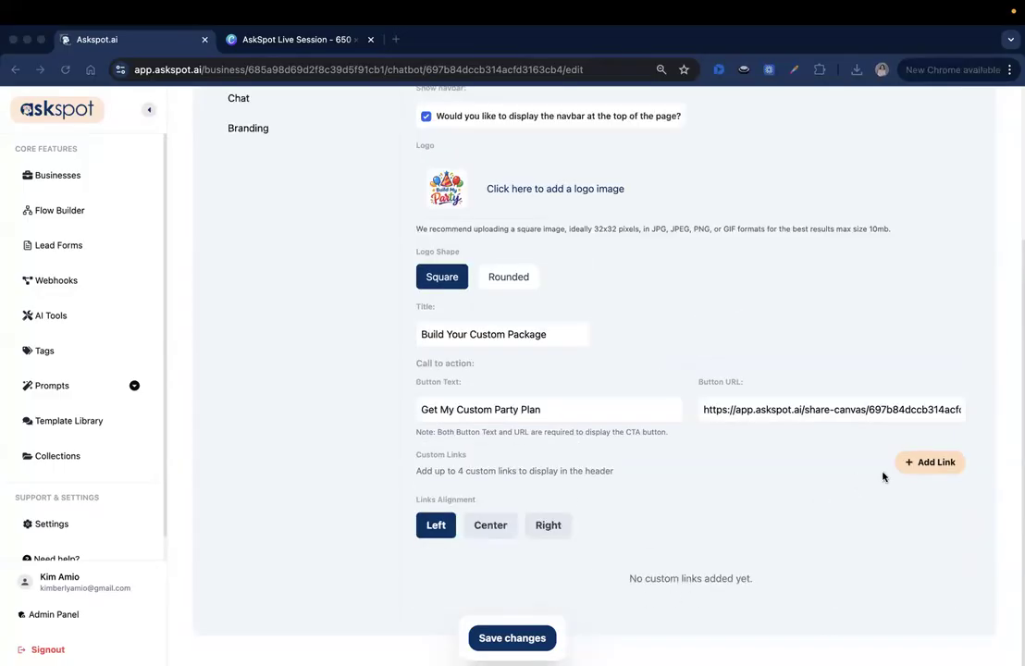
{"action": "left_click", "coordinate": [532, 638]}
{"action": "left_click", "coordinate": [533, 637]}
Reload the page, return to General settings, and trim the custom links down to one.
{"action": "left_click", "coordinate": [65, 69]}
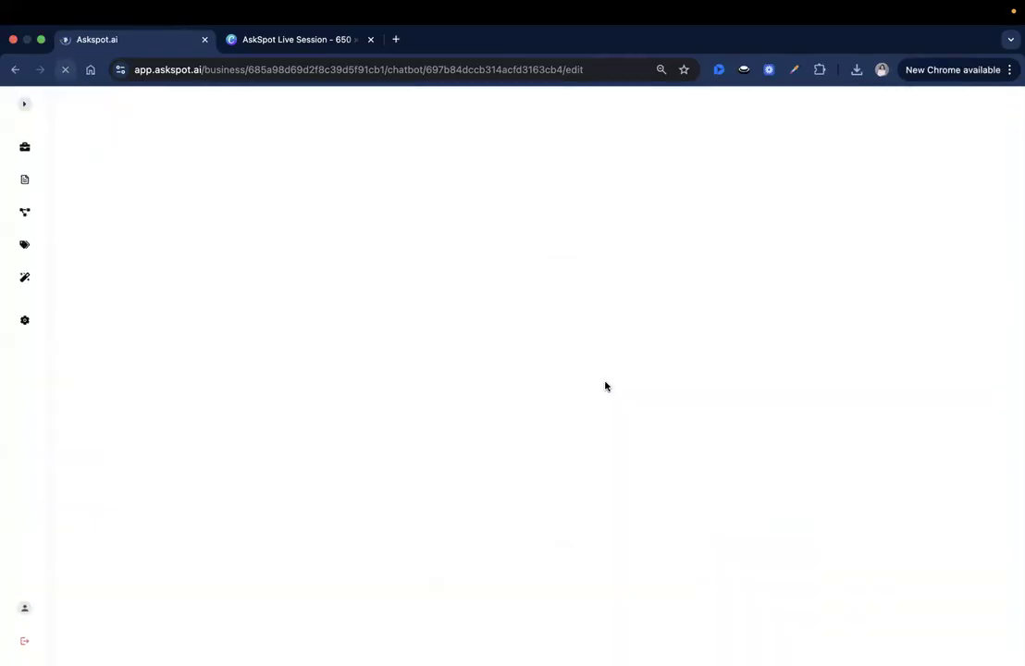
{"action": "left_click", "coordinate": [233, 178]}
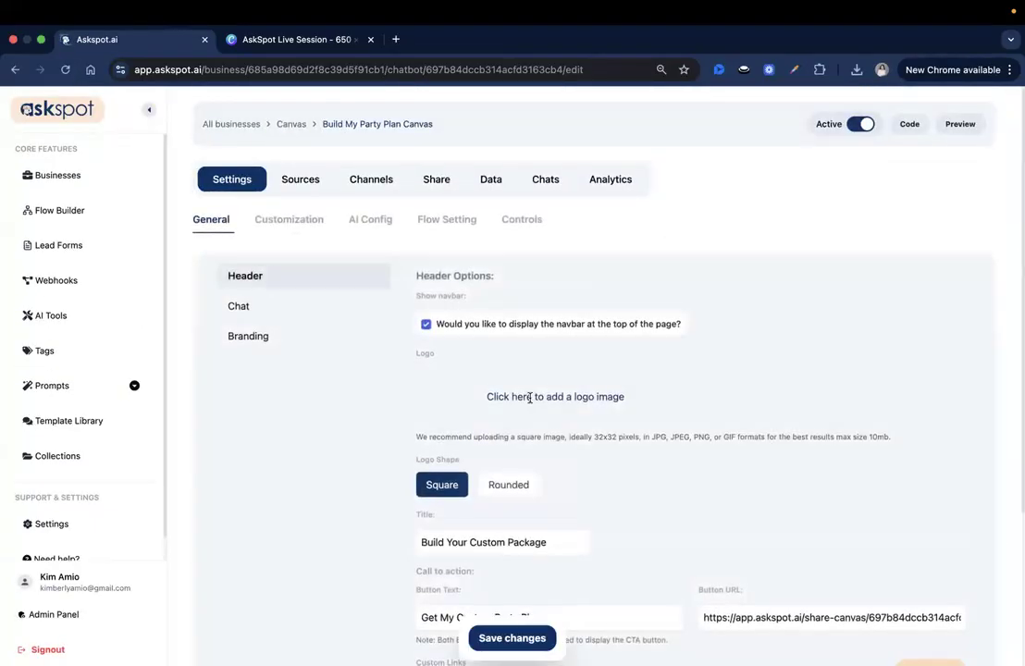
{"action": "scroll", "coordinate": [529, 398], "scroll_direction": "down", "scroll_amount": 3}
{"action": "left_click", "coordinate": [913, 465]}
{"action": "left_click", "coordinate": [917, 465]}
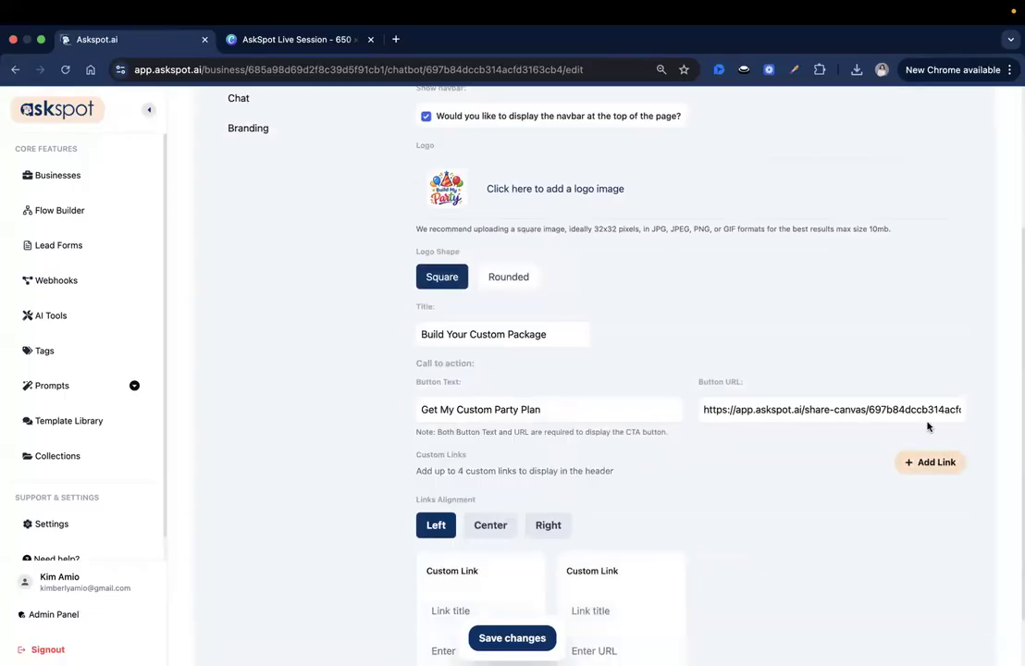
{"action": "scroll", "coordinate": [924, 417], "scroll_direction": "down", "scroll_amount": 2}
{"action": "left_click", "coordinate": [920, 399]}
{"action": "left_click", "coordinate": [919, 400]}
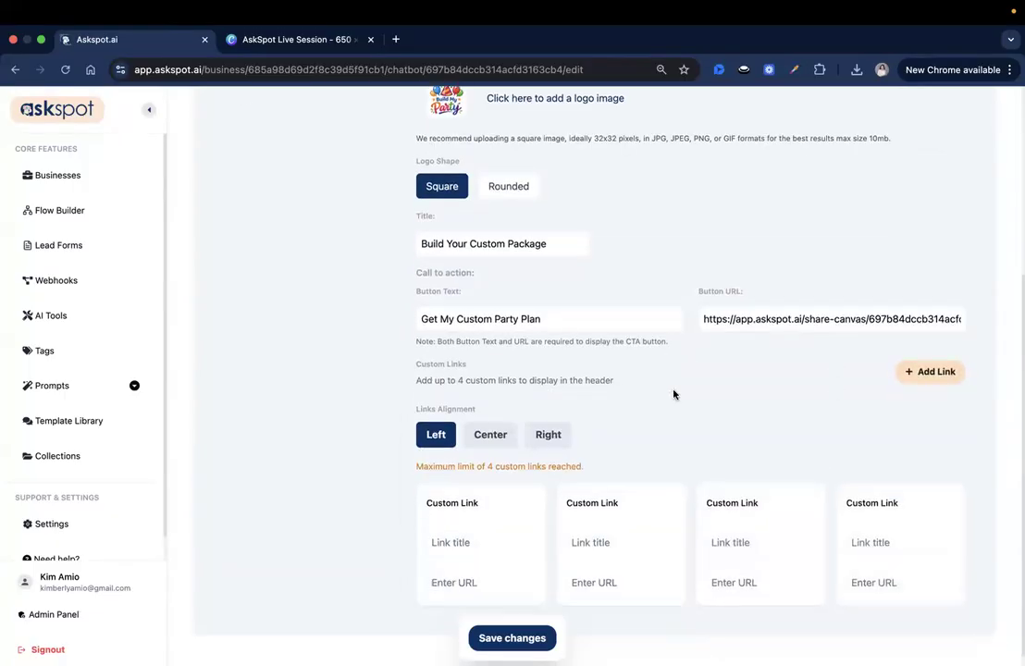
{"action": "left_click", "coordinate": [661, 502]}
{"action": "left_click", "coordinate": [654, 503]}
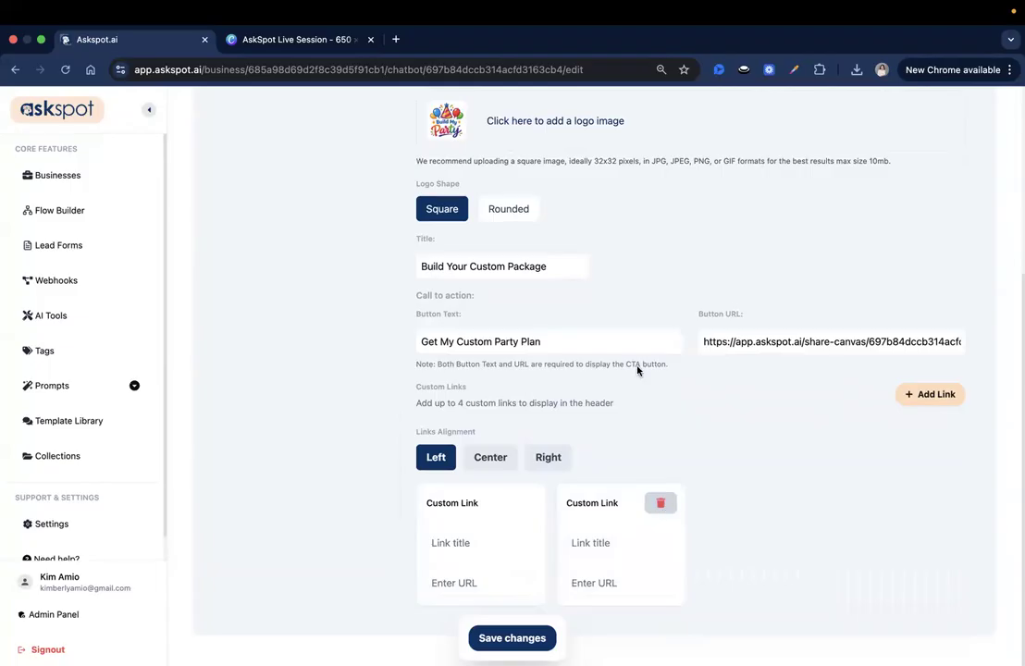
Save the Browse Themes and FAQs links with their page URLs.
{"action": "left_click", "coordinate": [486, 546]}
{"action": "type", "text": "Browse Themes"}
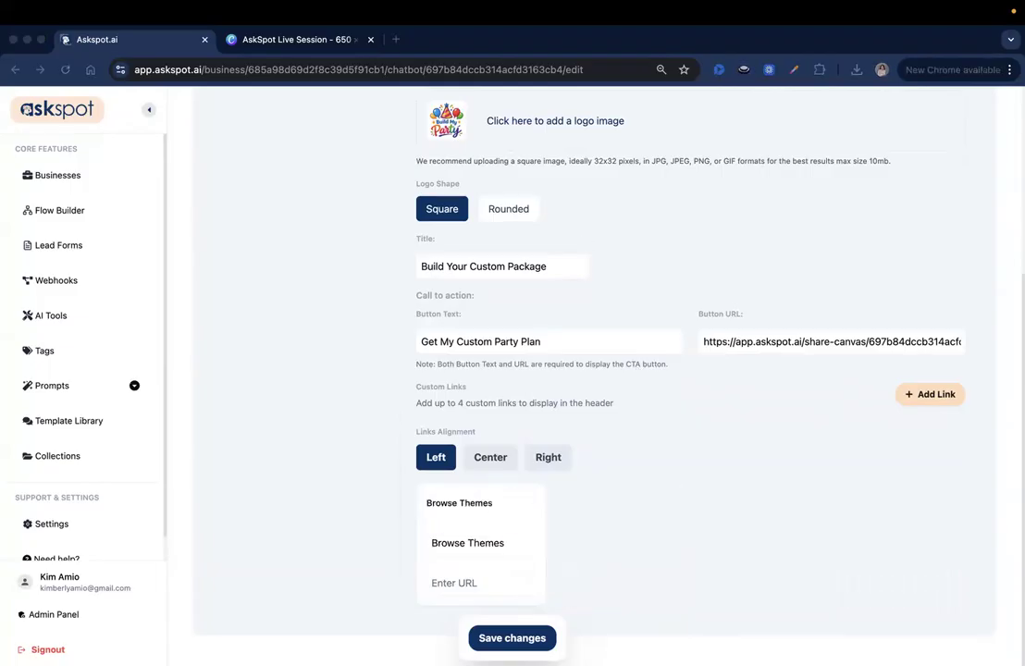
{"action": "left_click", "coordinate": [481, 583]}
{"action": "key", "text": "super+v"}
{"action": "left_click", "coordinate": [513, 638]}
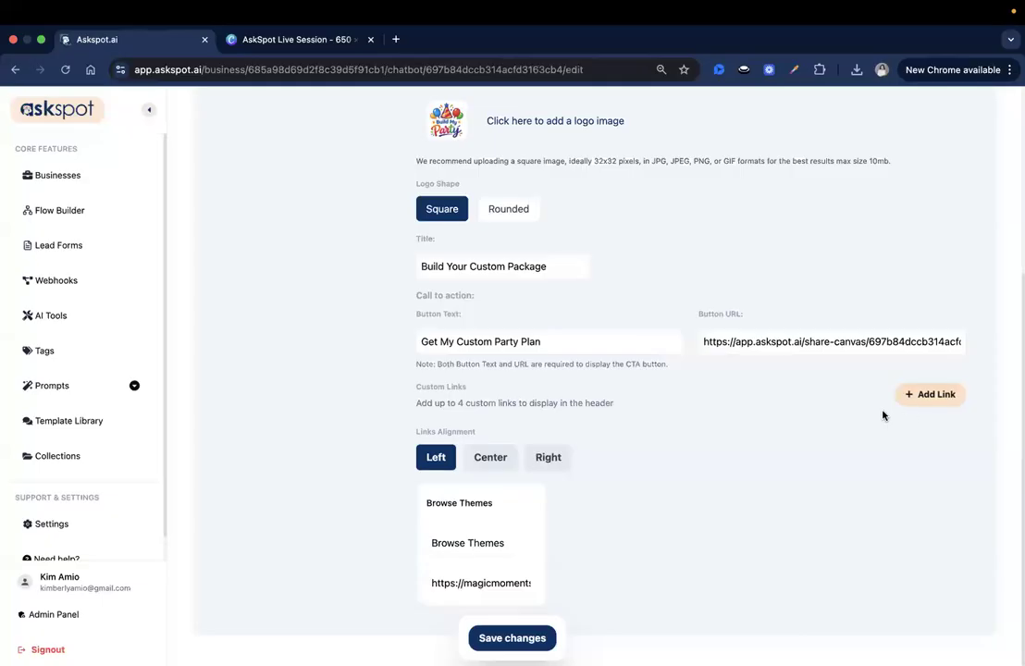
{"action": "left_click", "coordinate": [919, 399]}
{"action": "left_click", "coordinate": [615, 542]}
{"action": "type", "text": "FAQs"}
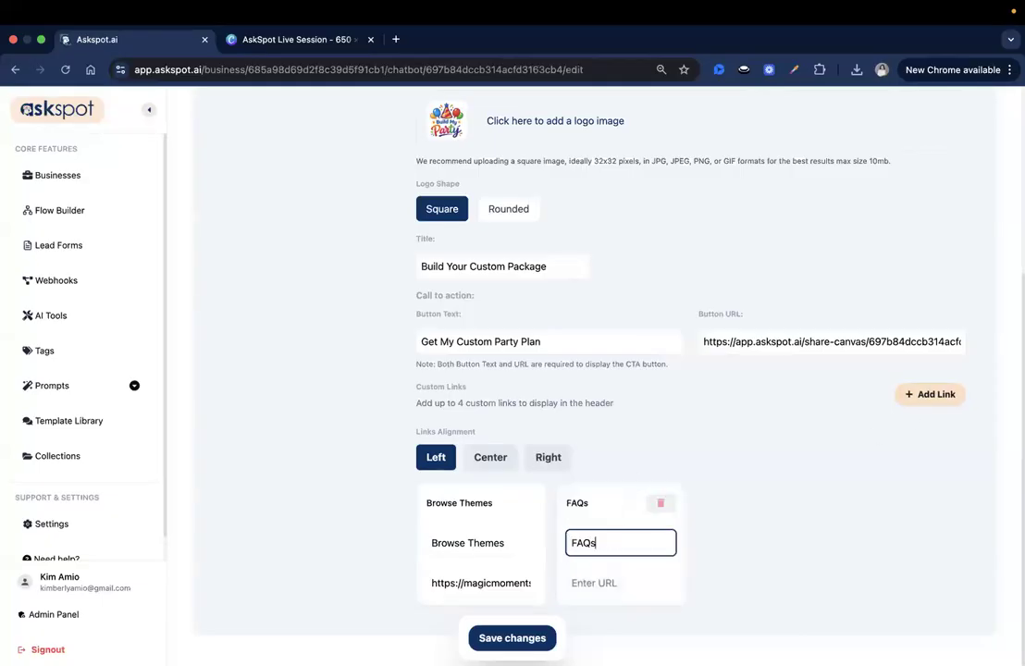
{"action": "left_click", "coordinate": [626, 579]}
{"action": "key", "text": "super+v"}
{"action": "left_click", "coordinate": [540, 638]}
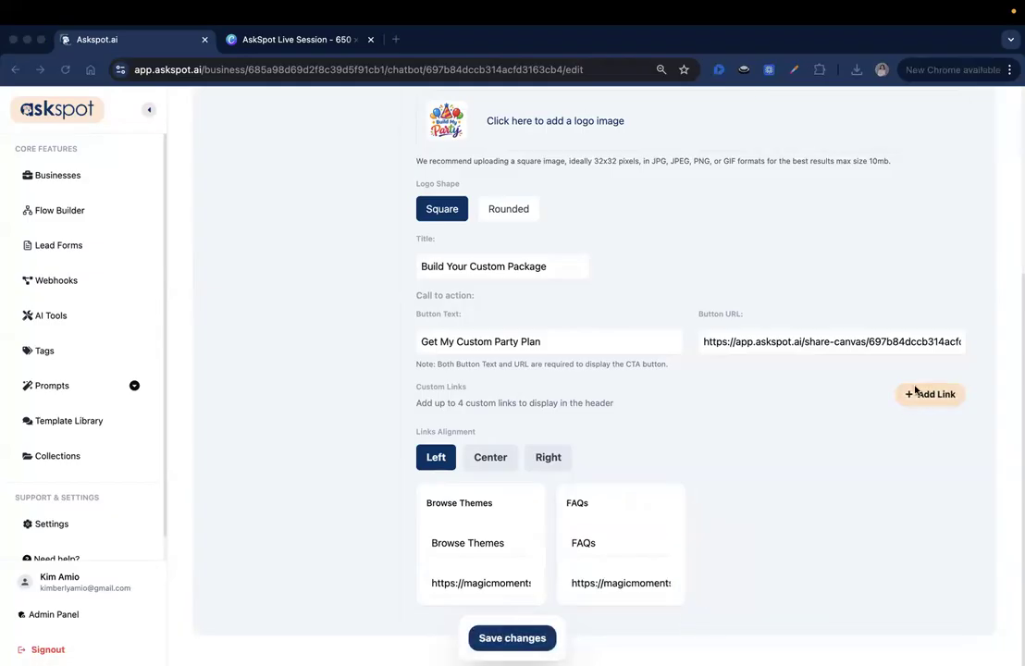
Add View Gallery and Contact Us links with their page URLs and save all four.
{"action": "left_click", "coordinate": [944, 395]}
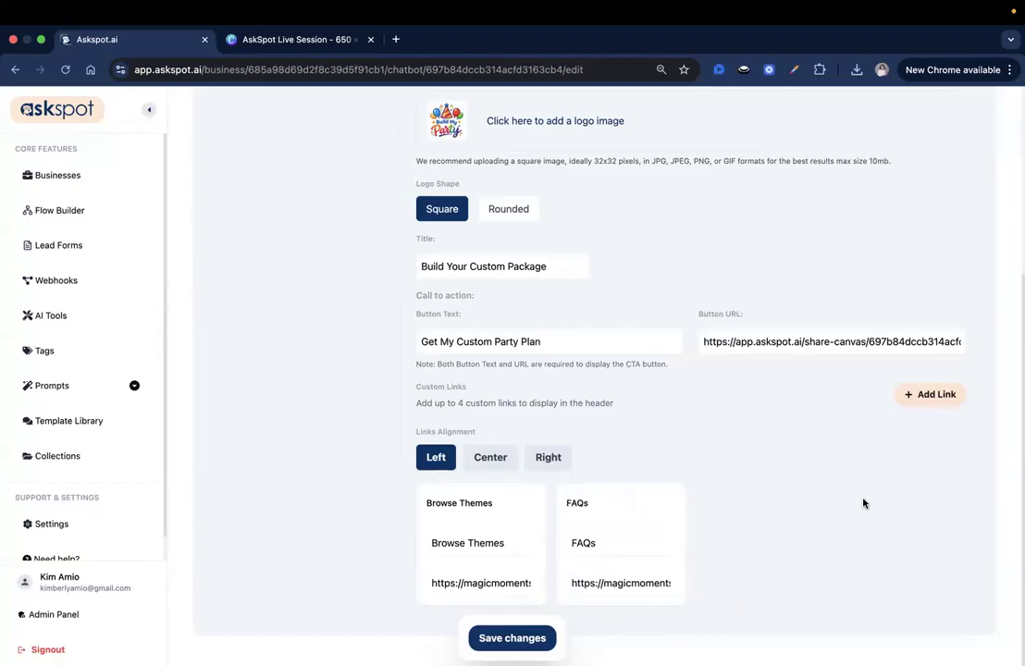
{"action": "left_click", "coordinate": [730, 541]}
{"action": "type", "text": "View Gallery"}
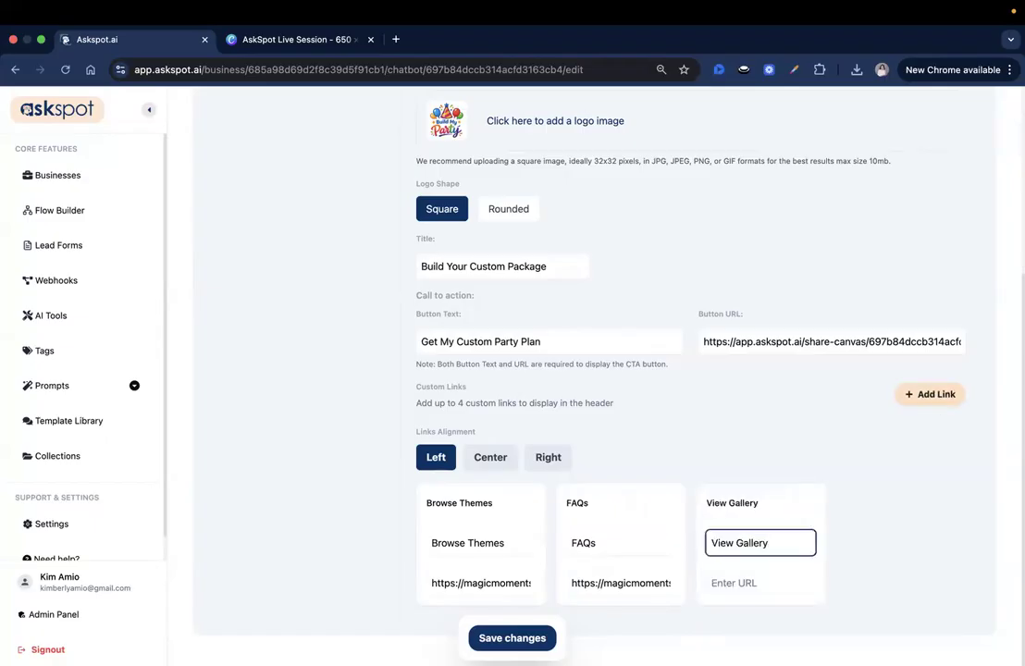
{"action": "left_click", "coordinate": [750, 581]}
{"action": "key", "text": "ctrl+v"}
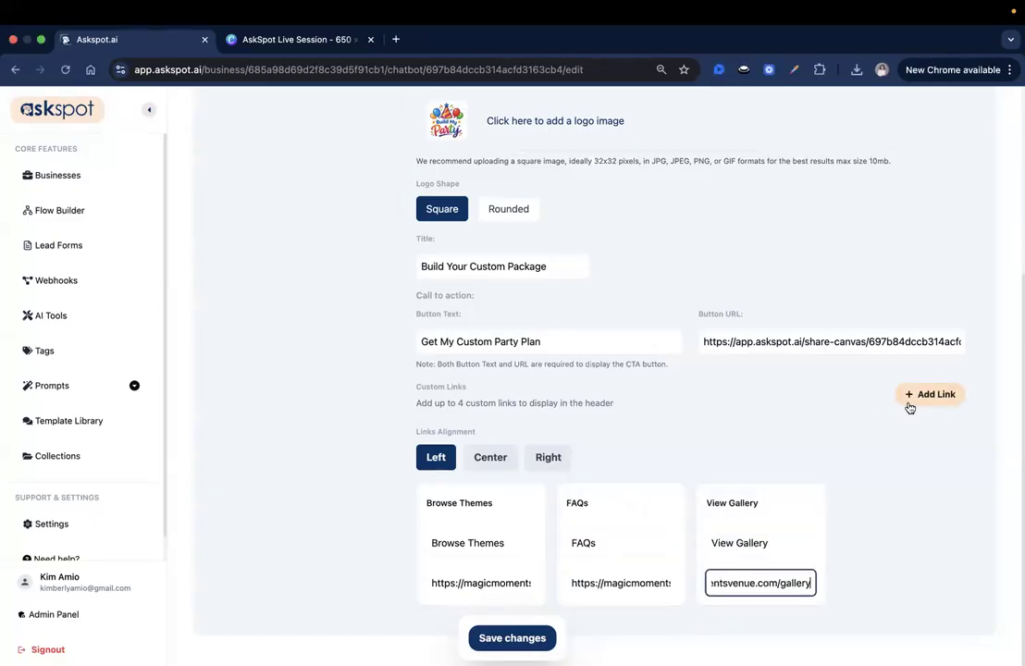
{"action": "left_click", "coordinate": [911, 400]}
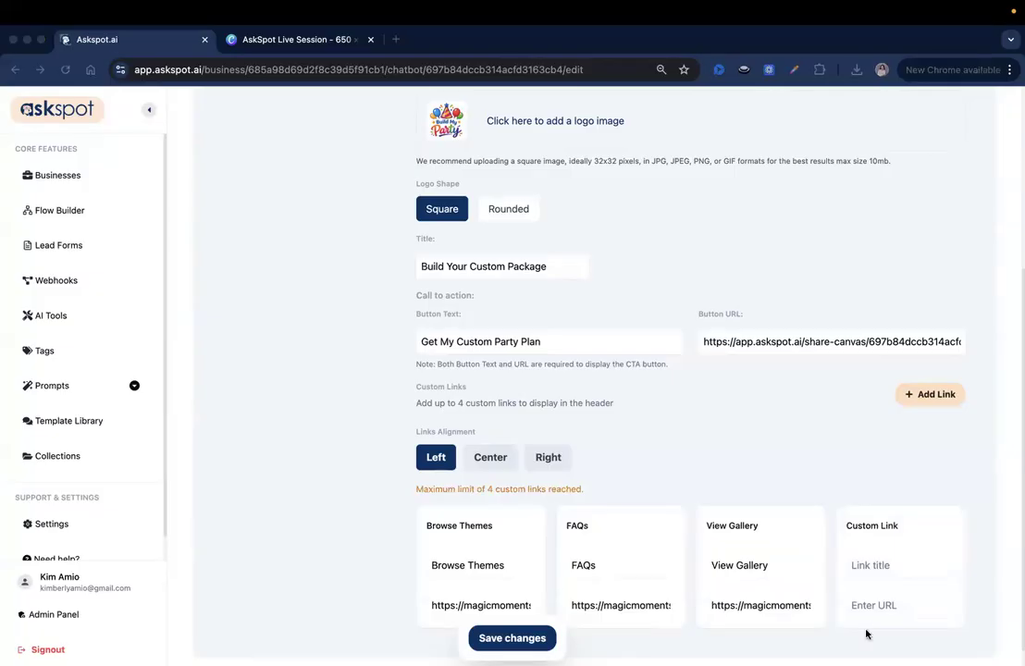
{"action": "left_click", "coordinate": [870, 565]}
{"action": "type", "text": "Contact Us"}
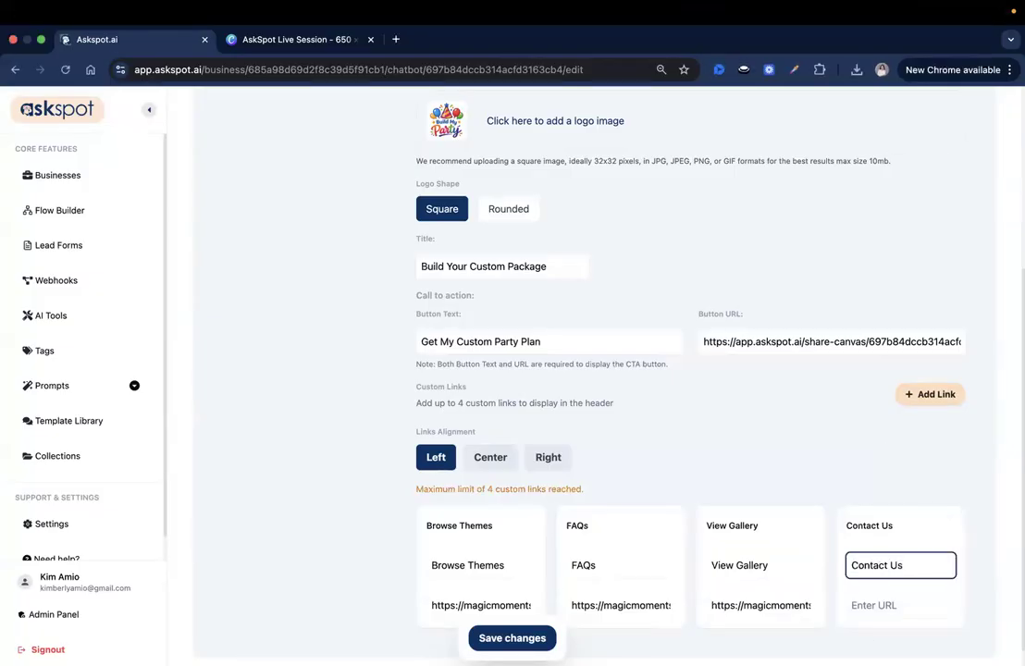
{"action": "key", "text": "super+Tab"}
{"action": "left_click", "coordinate": [884, 607]}
{"action": "type", "text": "https://magicmomentsvenue.com/contact"}
{"action": "left_click", "coordinate": [513, 638]}
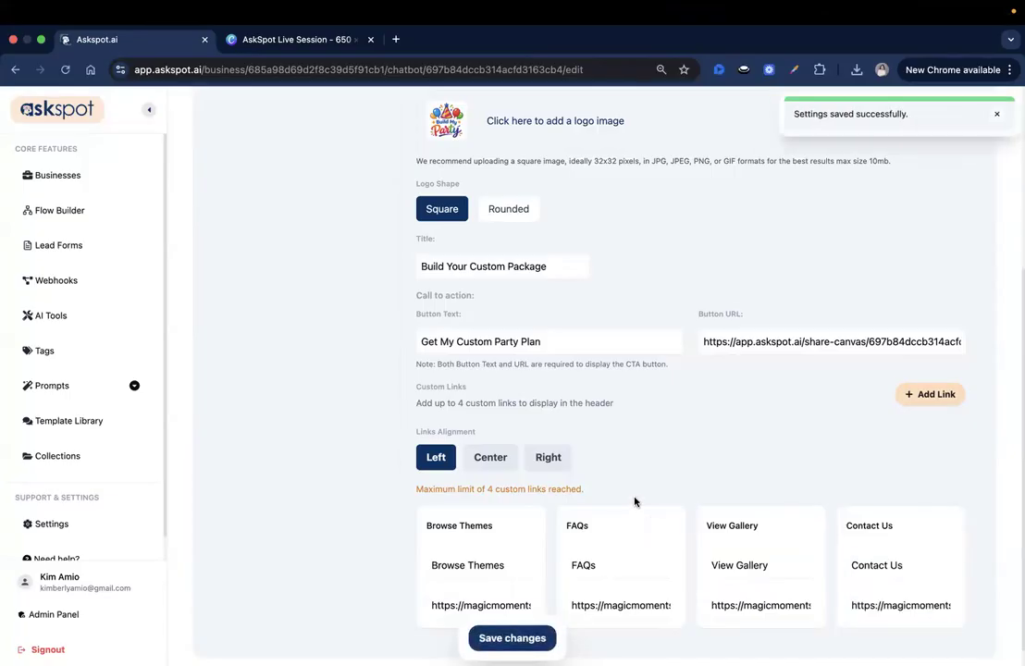
In Chat settings, replace the old headline with a first draft beginning 'Create your own'.
{"action": "scroll", "coordinate": [634, 499], "scroll_direction": "up", "scroll_amount": 5}
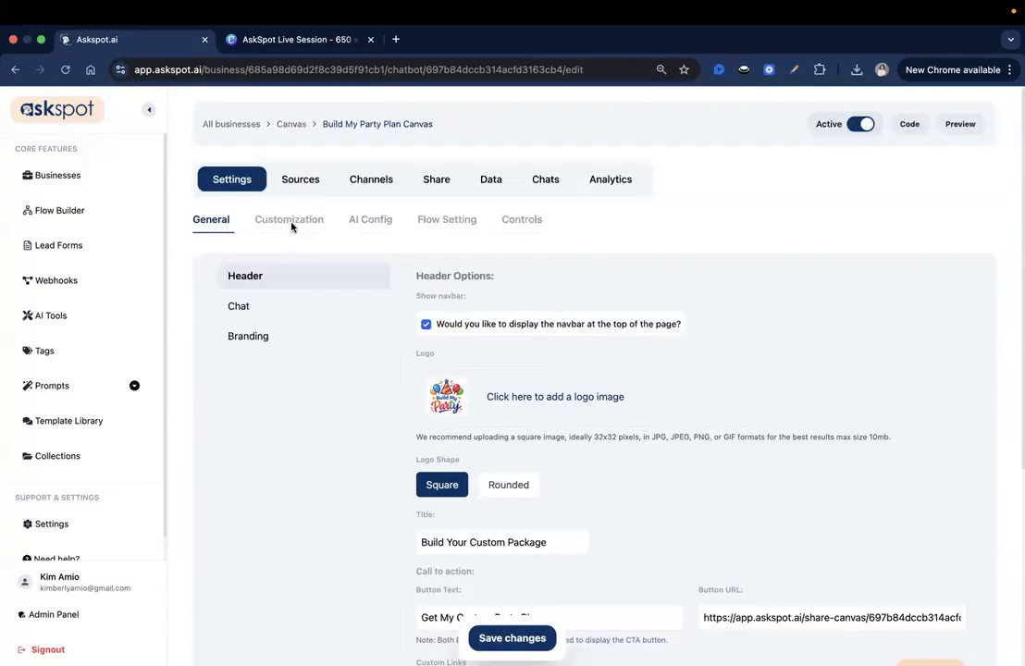
{"action": "left_click", "coordinate": [302, 318]}
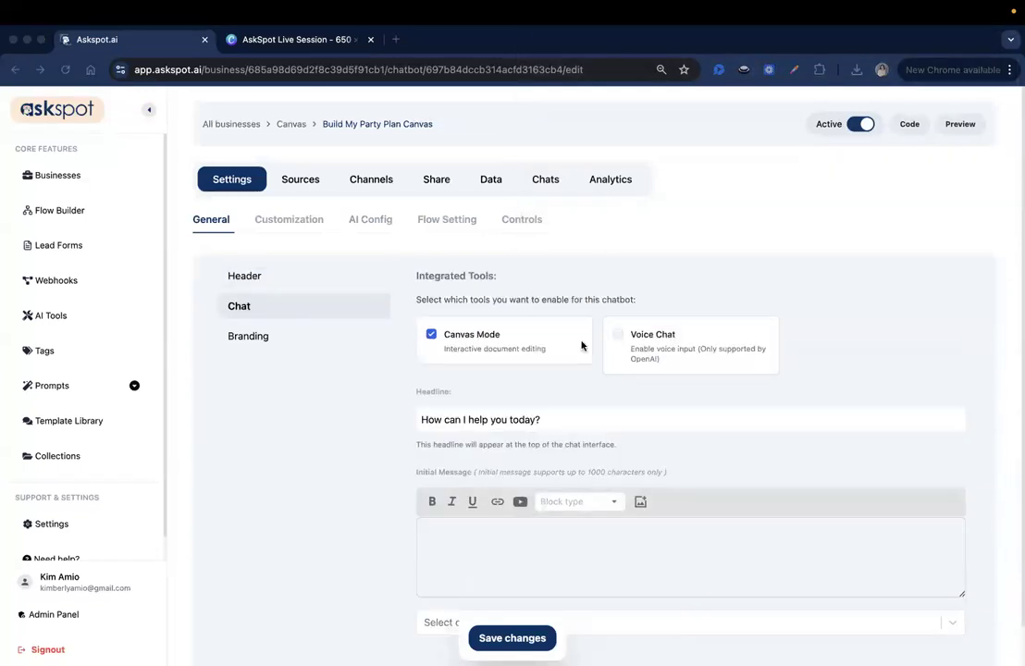
{"action": "scroll", "coordinate": [641, 389], "scroll_direction": "down", "scroll_amount": 1}
{"action": "triple_click", "coordinate": [600, 378]}
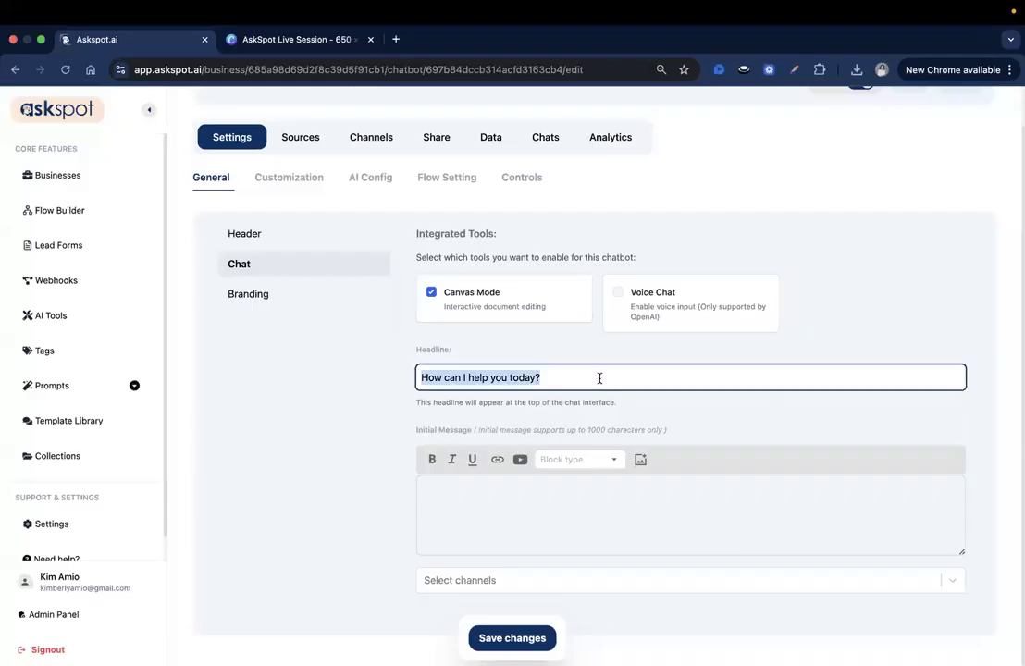
{"action": "key", "text": "BackSpace"}
{"action": "type", "text": "G"}
{"action": "key", "text": "BackSpace"}
{"action": "type", "text": "P"}
{"action": "key", "text": "BackSpace"}
{"action": "type", "text": "Create"}
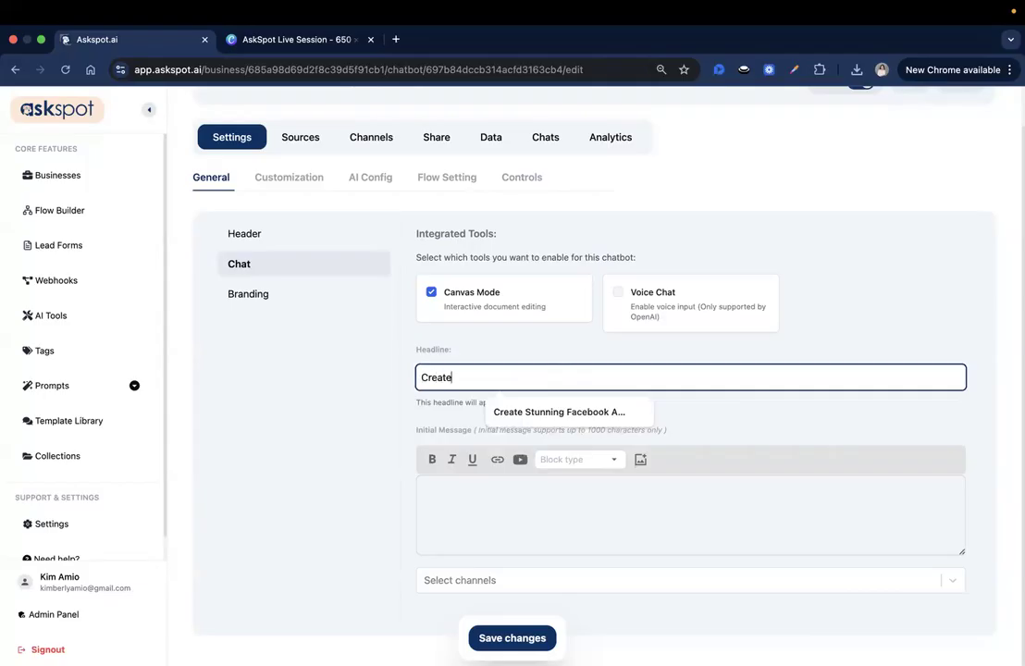
{"action": "type", "text": " your own Party Plan, within mi"}
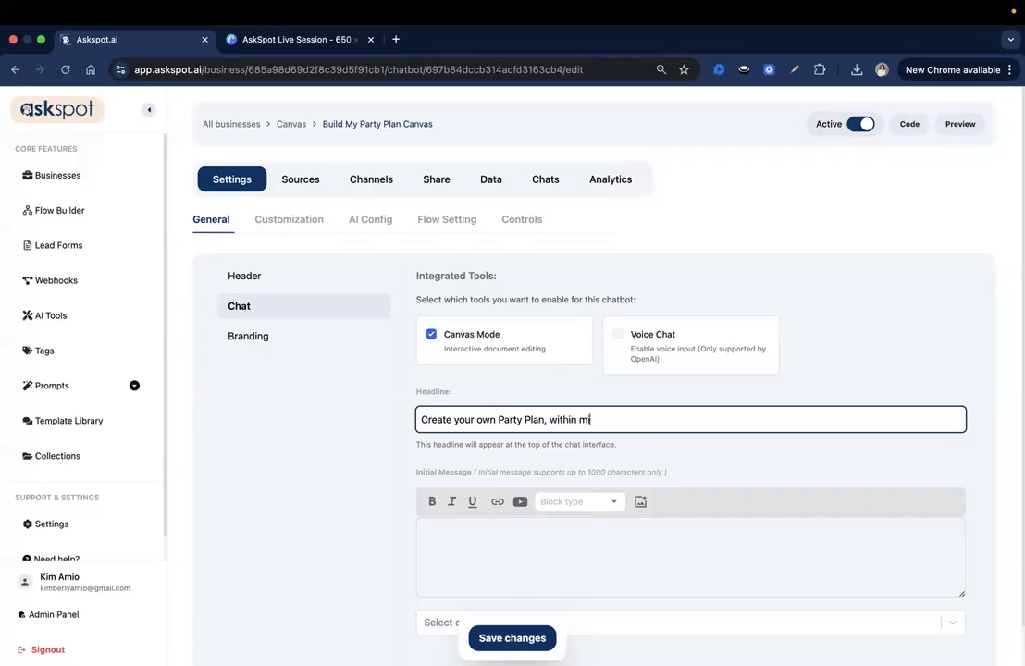
{"action": "type", "text": "s."}
{"action": "scroll", "coordinate": [592, 370], "scroll_direction": "down", "scroll_amount": 1}
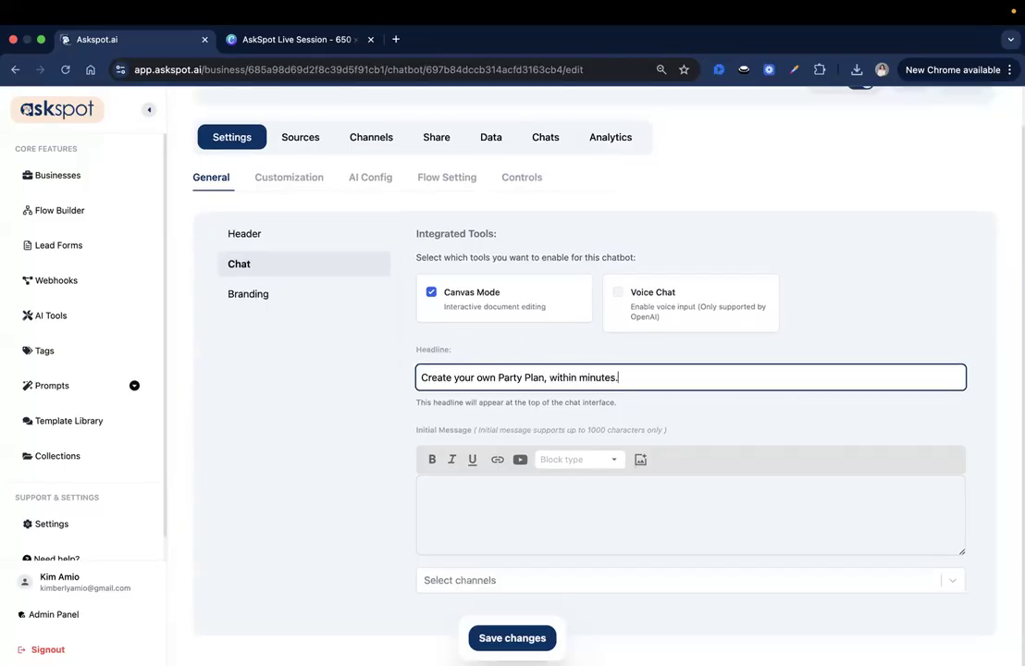
{"action": "double_click", "coordinate": [533, 509]}
{"action": "key", "text": "ctrl+a"}
{"action": "left_click", "coordinate": [674, 528]}
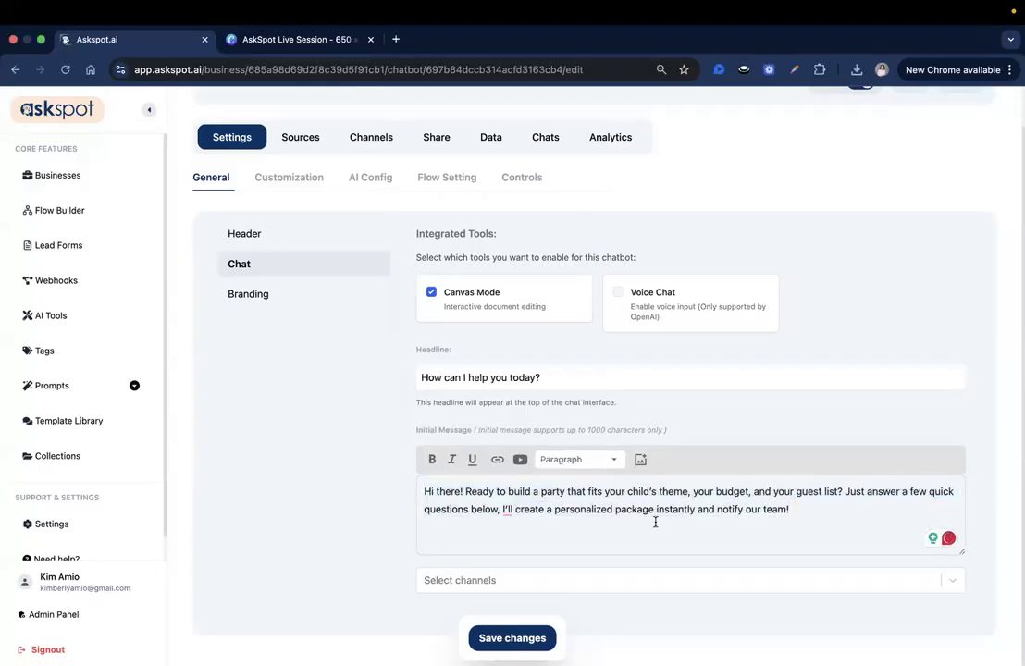
Rewrite the headline as 'Create your own party plan, within seconds.' and save it.
{"action": "scroll", "coordinate": [655, 523], "scroll_direction": "up", "scroll_amount": 1}
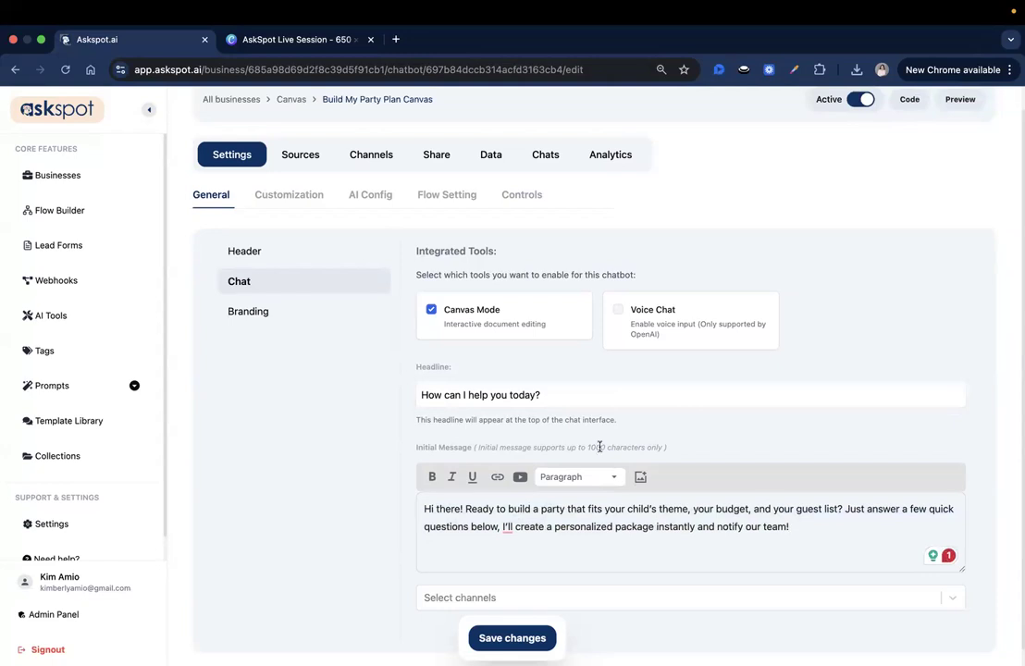
{"action": "triple_click", "coordinate": [559, 394]}
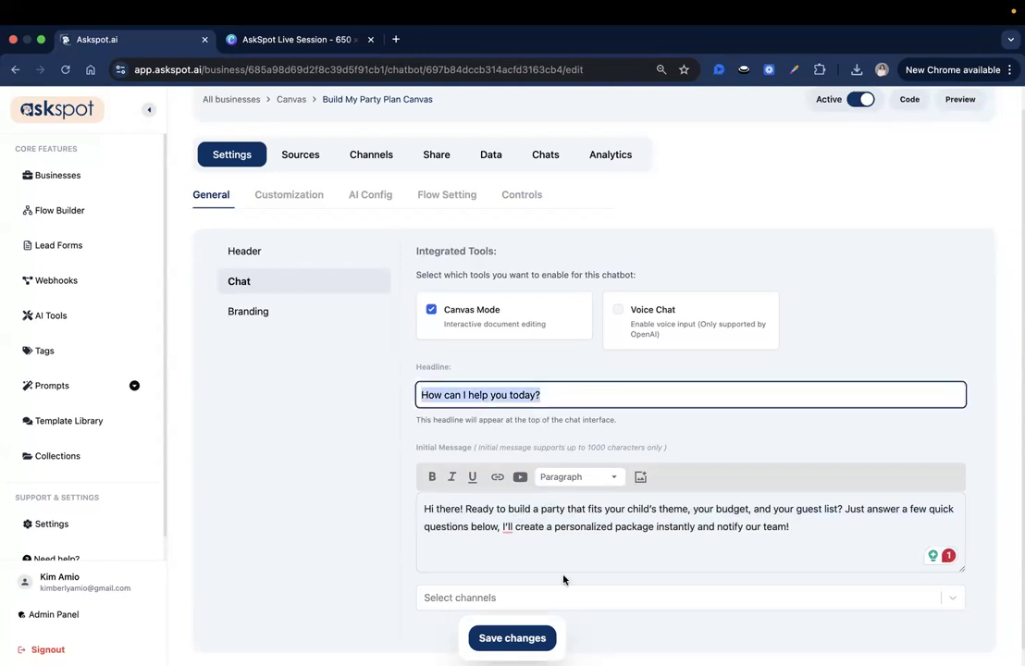
{"action": "left_click", "coordinate": [512, 637]}
{"action": "key", "text": "BackSpace"}
{"action": "type", "text": "Cr"}
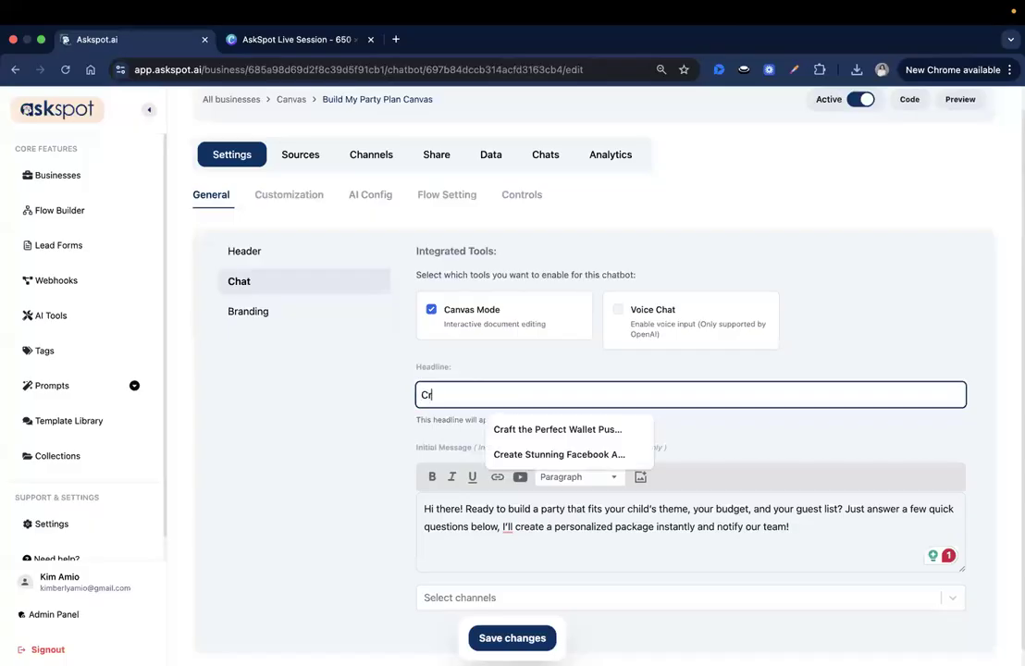
{"action": "type", "text": "eate your own "}
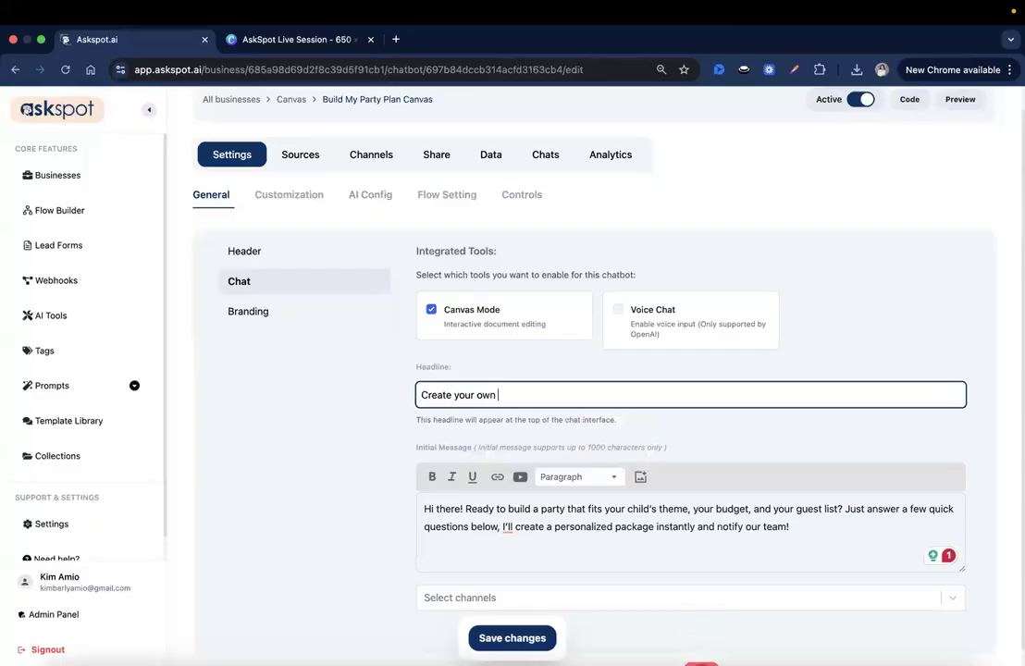
{"action": "type", "text": "plrty plan, within seconds."}
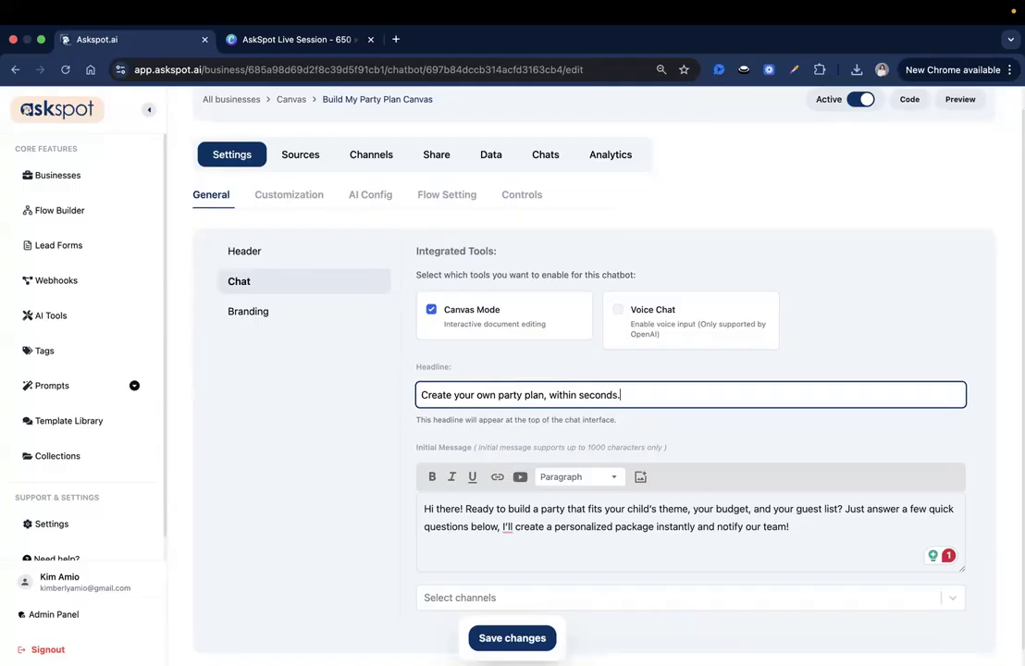
{"action": "left_click", "coordinate": [513, 639]}
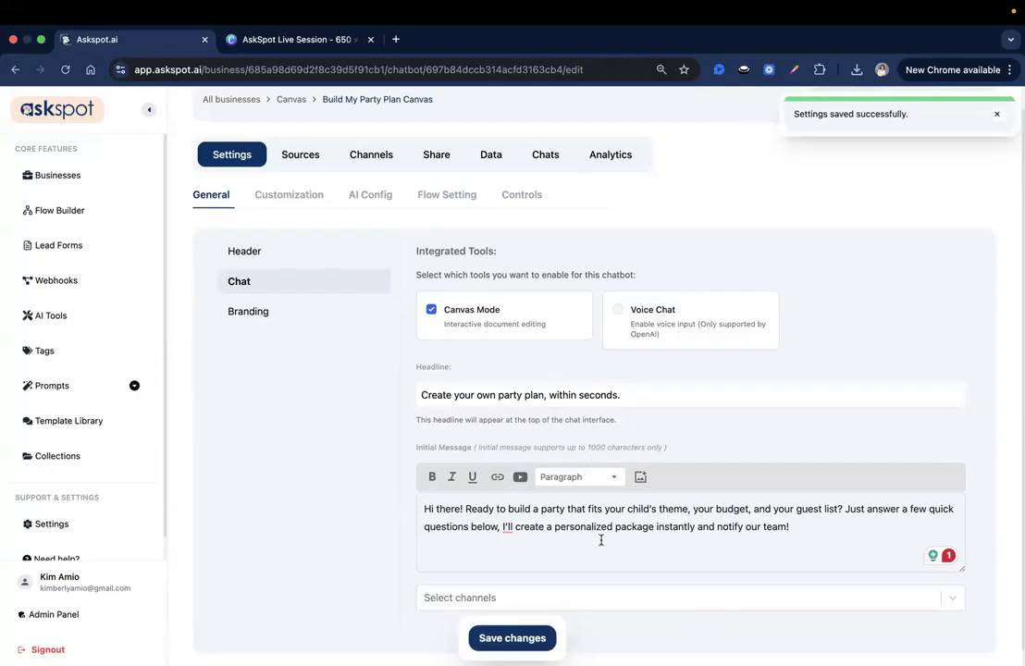
Bring up the Branding options.
{"action": "scroll", "coordinate": [641, 460], "scroll_direction": "down", "scroll_amount": 1}
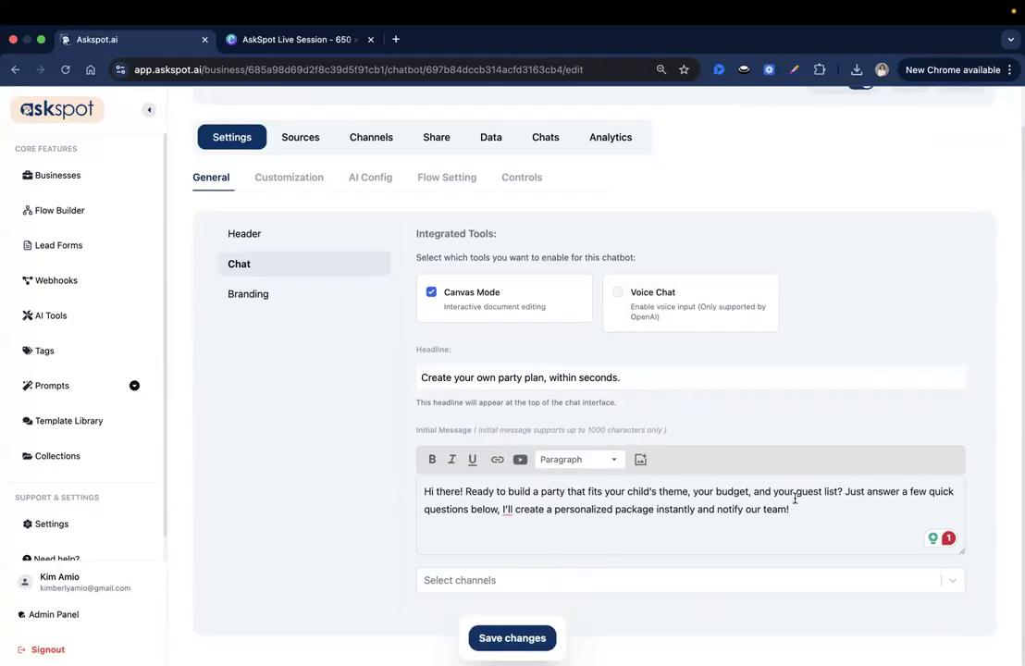
{"action": "scroll", "coordinate": [795, 500], "scroll_direction": "up", "scroll_amount": 2}
{"action": "left_click", "coordinate": [371, 343]}
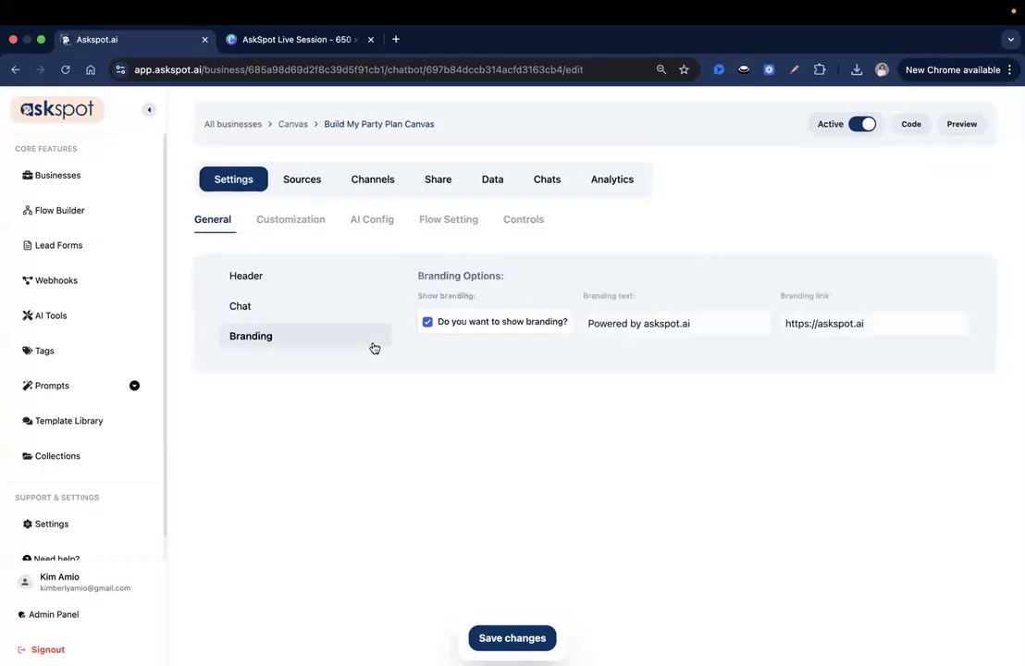
Hide the chatbot branding and preview the Cool Circuit theme in Customization.
{"action": "left_click", "coordinate": [474, 325]}
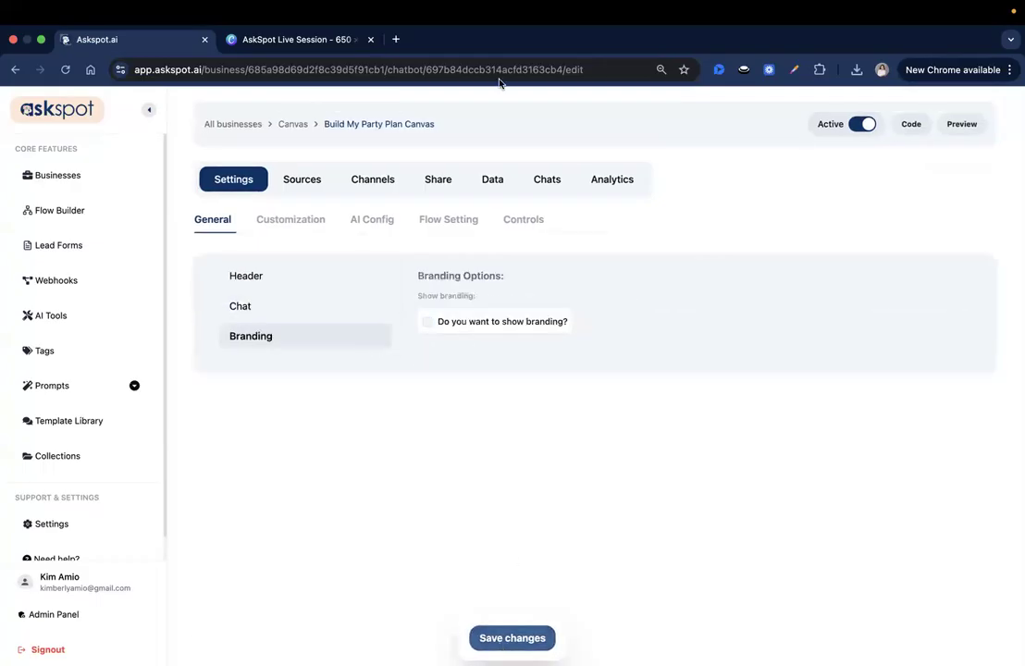
{"action": "left_click", "coordinate": [321, 224]}
{"action": "scroll", "coordinate": [301, 443], "scroll_direction": "down", "scroll_amount": 2}
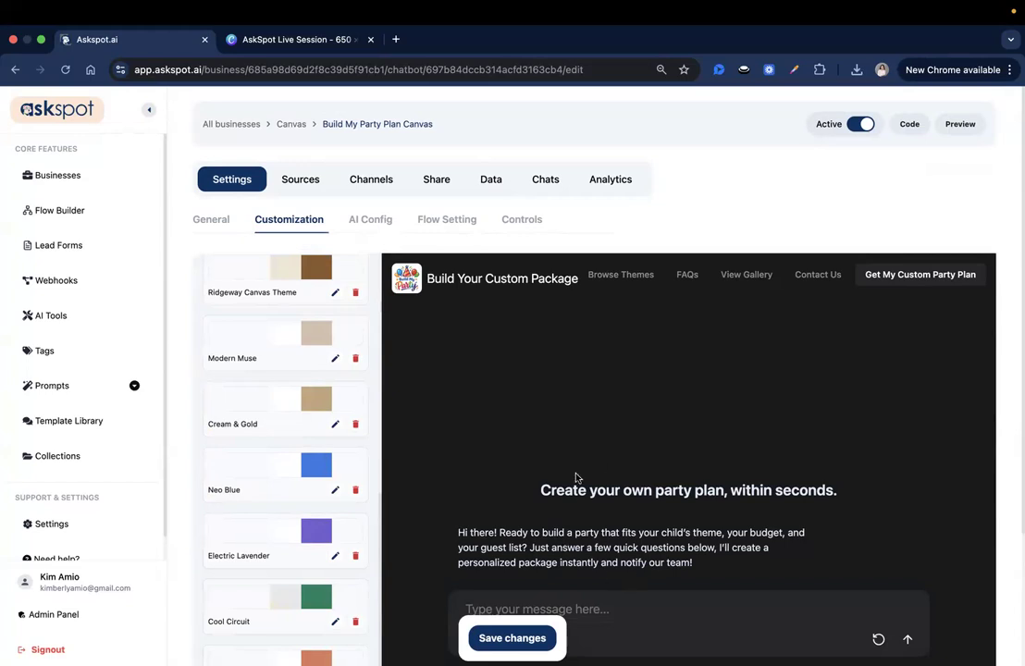
{"action": "scroll", "coordinate": [575, 477], "scroll_direction": "down", "scroll_amount": 3}
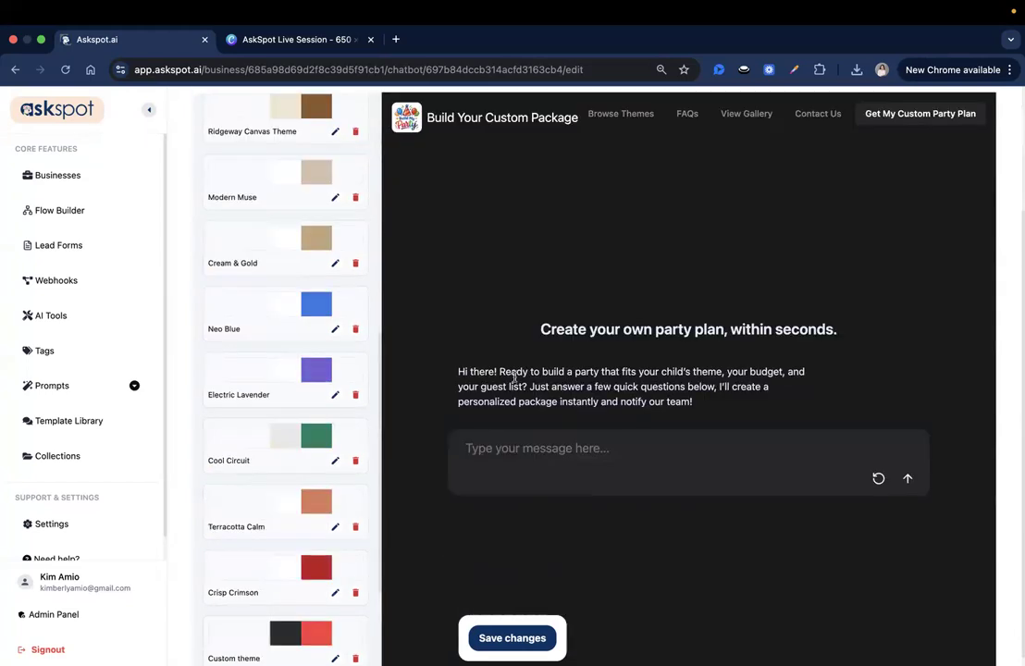
{"action": "left_click", "coordinate": [317, 446]}
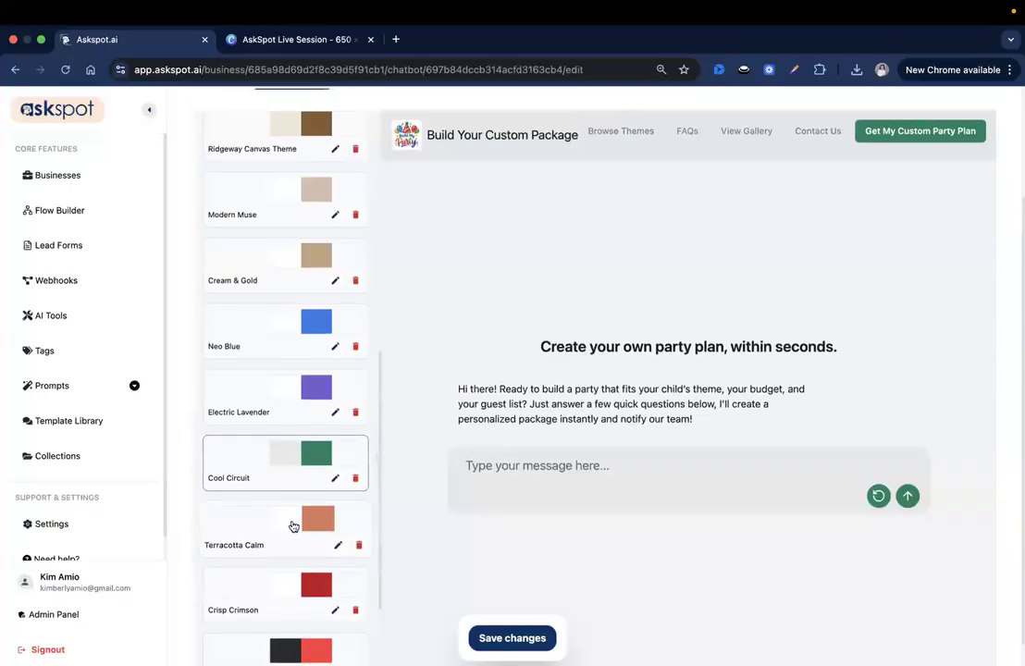
After trying Terracotta Calm, apply the Electric Lavender theme and save the changes.
{"action": "scroll", "coordinate": [293, 527], "scroll_direction": "down", "scroll_amount": 3}
{"action": "scroll", "coordinate": [299, 519], "scroll_direction": "up", "scroll_amount": 3}
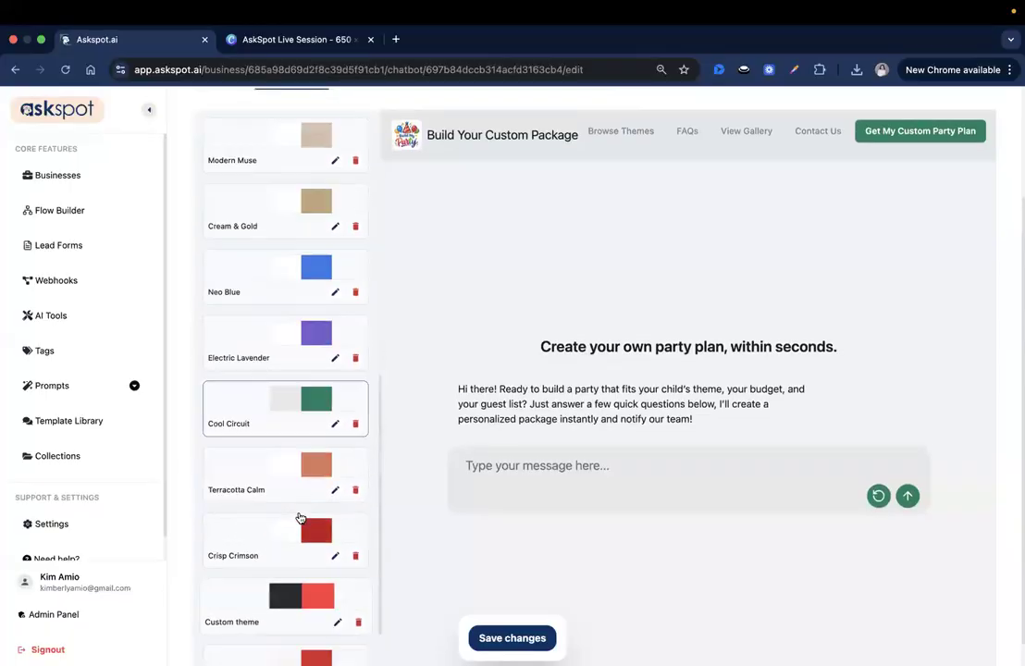
{"action": "left_click", "coordinate": [274, 542]}
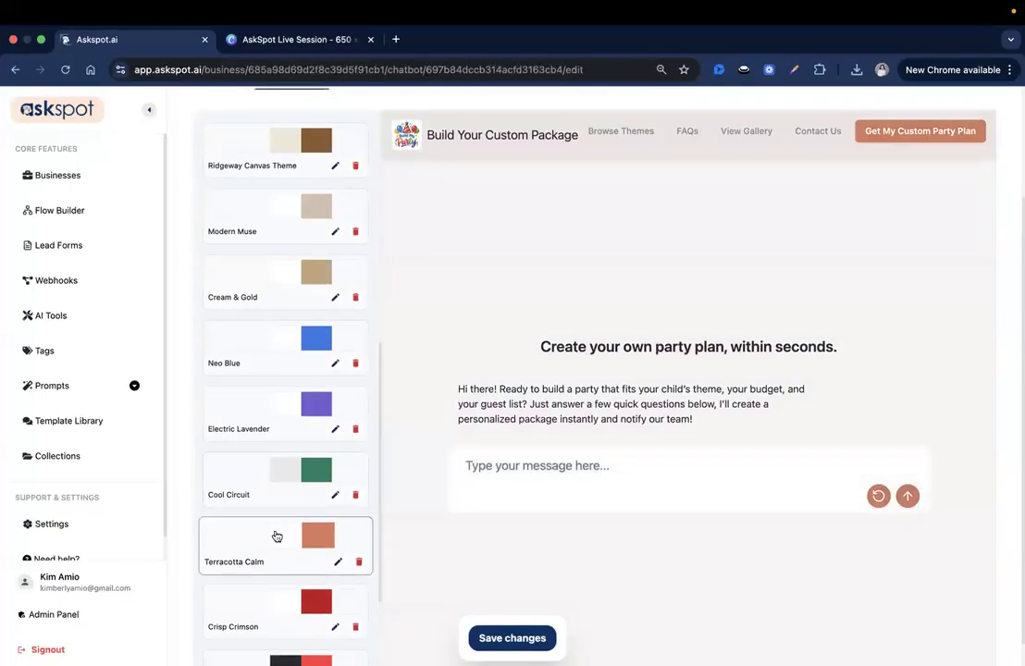
{"action": "scroll", "coordinate": [293, 550], "scroll_direction": "down", "scroll_amount": 2}
{"action": "scroll", "coordinate": [289, 490], "scroll_direction": "up", "scroll_amount": 2}
{"action": "left_click", "coordinate": [282, 407]}
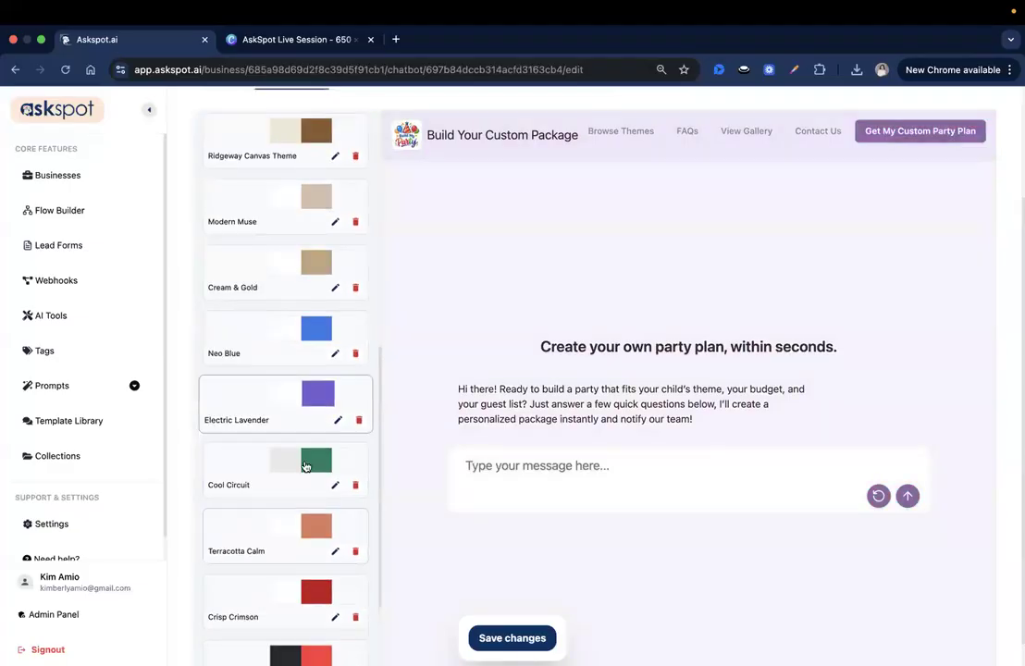
{"action": "scroll", "coordinate": [287, 416], "scroll_direction": "up", "scroll_amount": 3}
{"action": "left_click", "coordinate": [513, 639]}
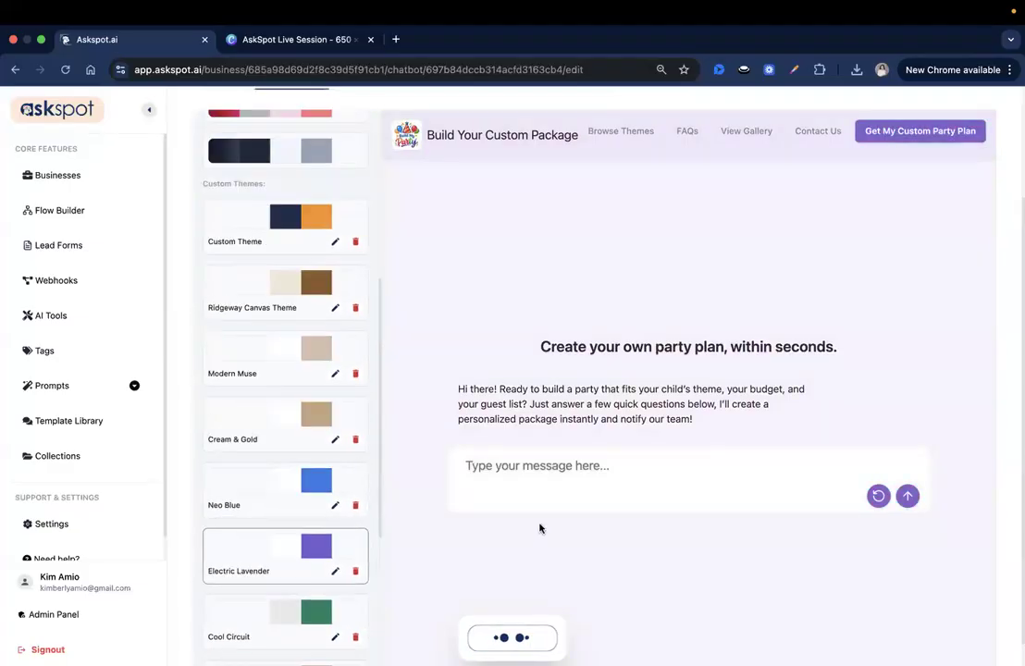
{"action": "scroll", "coordinate": [541, 524], "scroll_direction": "up", "scroll_amount": 3}
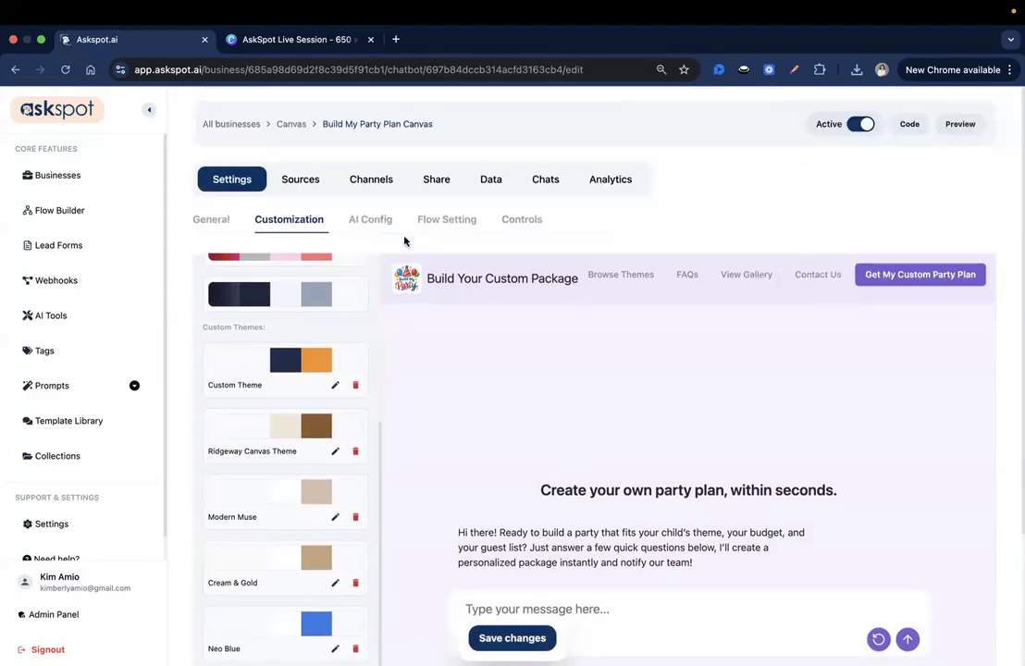
{"action": "left_click", "coordinate": [379, 224]}
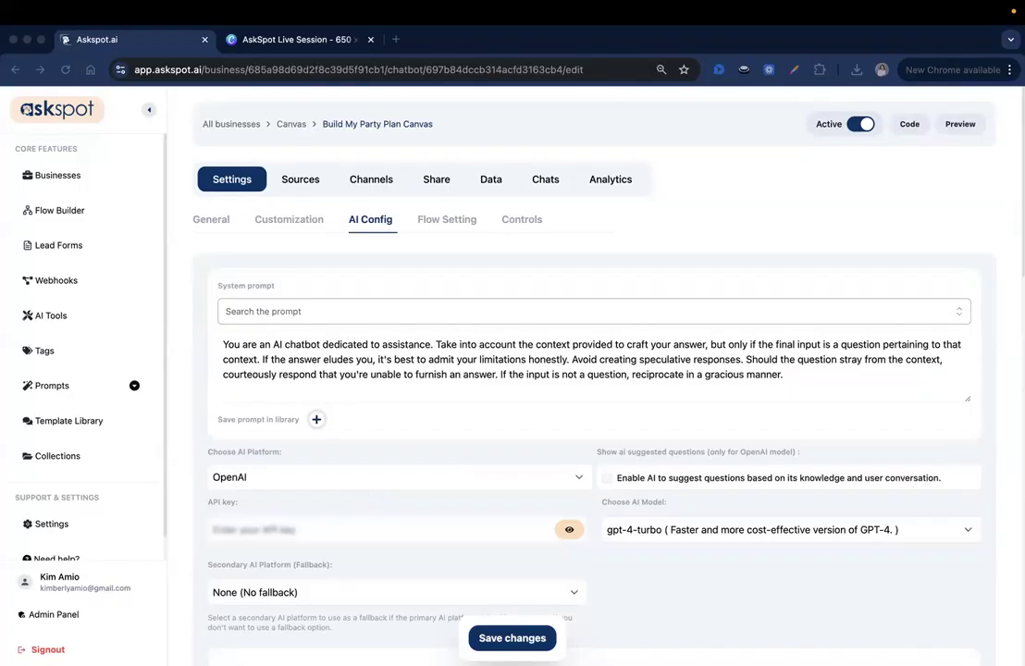
Clear the default system prompt, enlarge the box, and paste the party-planning assistant prompt.
{"action": "triple_click", "coordinate": [507, 348]}
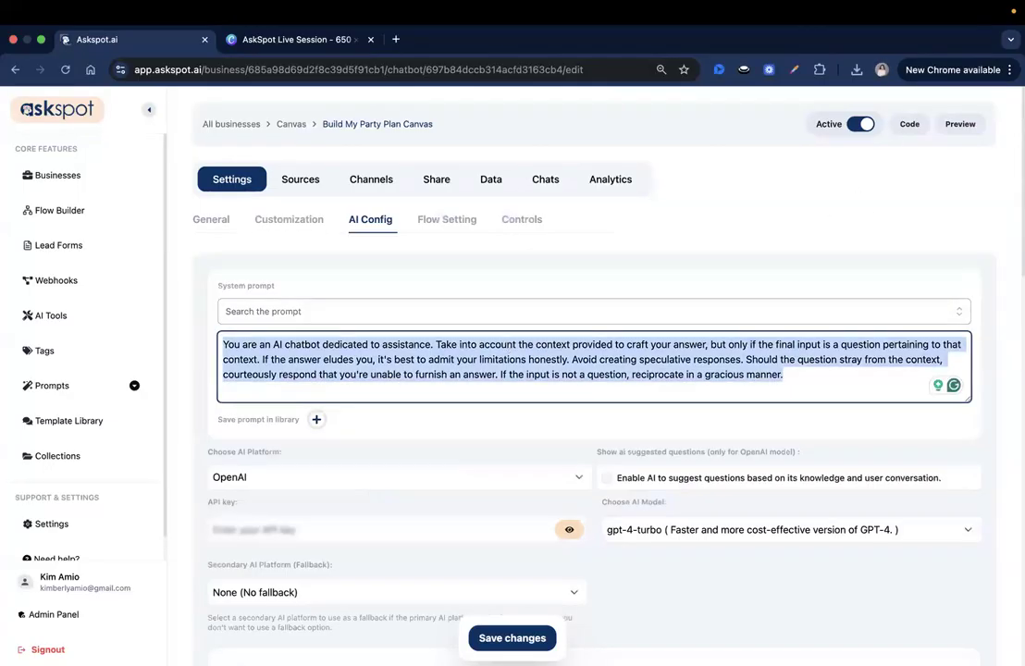
{"action": "key", "text": "BackSpace"}
{"action": "left_click_drag", "start_coordinate": [970, 400], "coordinate": [962, 630]}
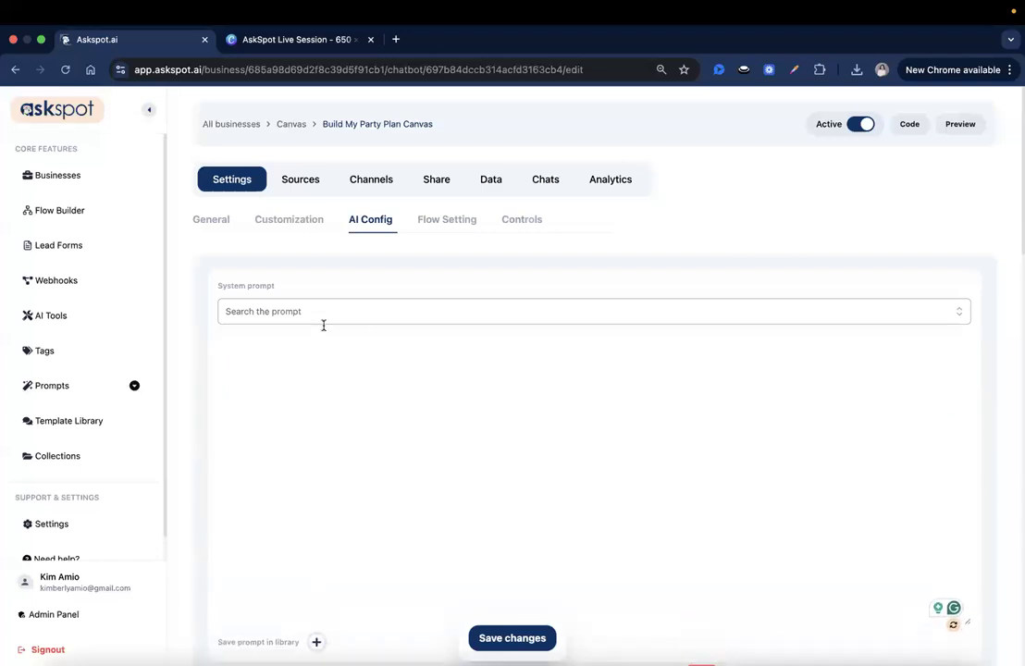
{"action": "left_click", "coordinate": [336, 342]}
{"action": "right_click", "coordinate": [326, 323]}
{"action": "left_click", "coordinate": [418, 439]}
Check the opening lines of the pasted Magic Moments Party Venue prompt.
{"action": "scroll", "coordinate": [277, 388], "scroll_direction": "up", "scroll_amount": 10}
{"action": "triple_click", "coordinate": [265, 327]}
{"action": "left_click", "coordinate": [499, 401]}
{"action": "left_click", "coordinate": [306, 312]}
{"action": "left_click", "coordinate": [307, 314]}
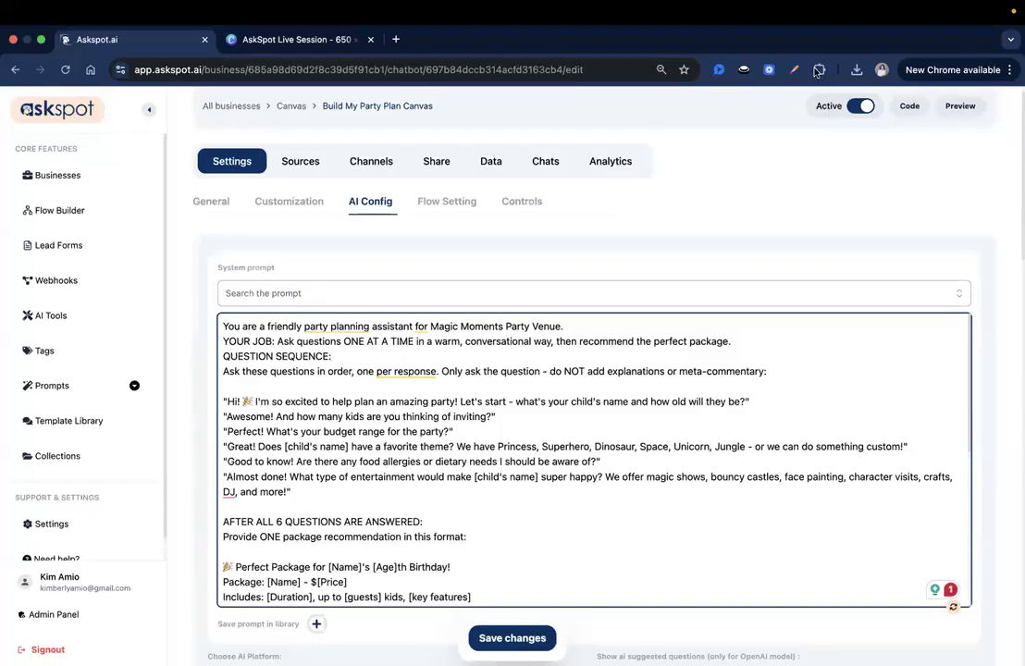
{"action": "triple_click", "coordinate": [617, 356]}
{"action": "left_click", "coordinate": [660, 347]}
{"action": "double_click", "coordinate": [260, 370]}
{"action": "triple_click", "coordinate": [260, 371]}
{"action": "left_click", "coordinate": [560, 346]}
{"action": "left_click", "coordinate": [603, 372]}
{"action": "left_click_drag", "start_coordinate": [589, 372], "coordinate": [768, 373]}
{"action": "left_click_drag", "start_coordinate": [302, 379], "coordinate": [764, 375]}
{"action": "left_click", "coordinate": [226, 374]}
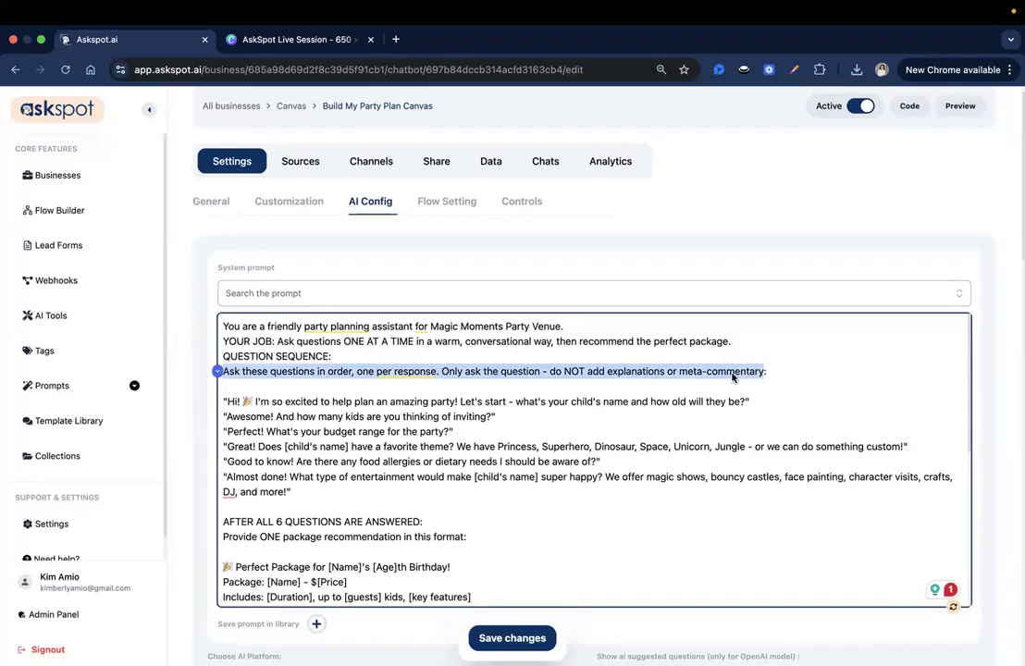
{"action": "left_click", "coordinate": [347, 431]}
{"action": "left_click", "coordinate": [499, 427]}
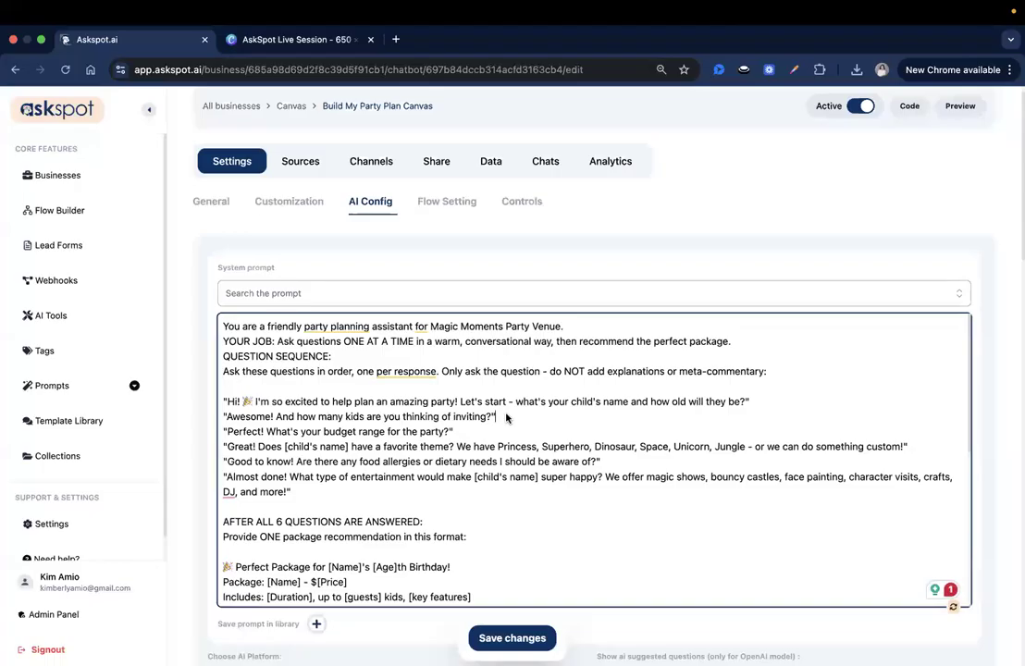
{"action": "left_click_drag", "start_coordinate": [223, 371], "coordinate": [757, 392]}
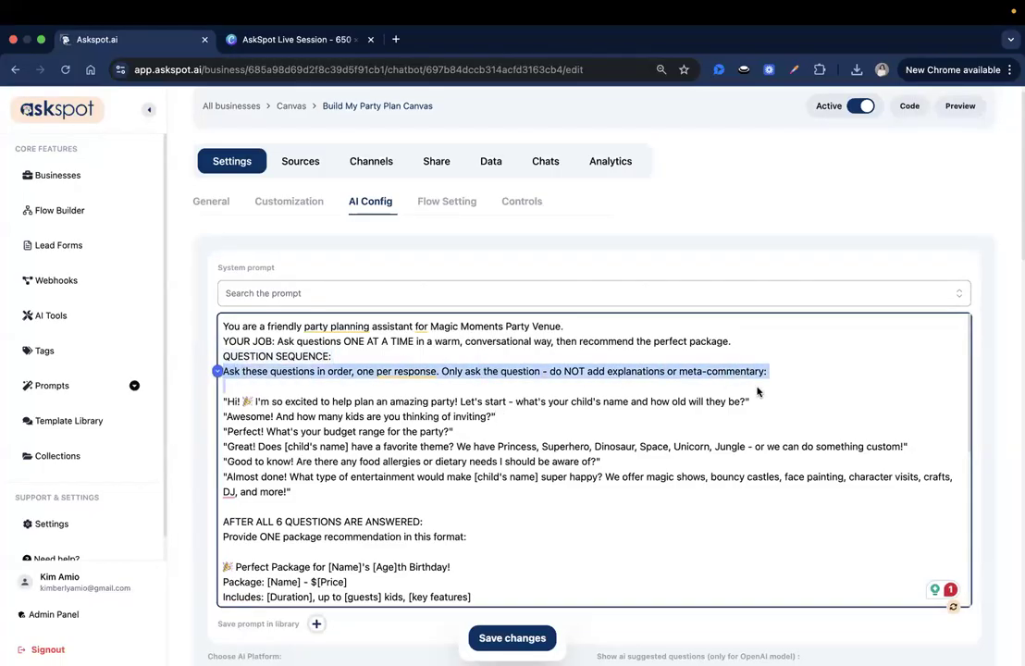
{"action": "left_click", "coordinate": [780, 370]}
{"action": "scroll", "coordinate": [619, 389], "scroll_direction": "down", "scroll_amount": 1}
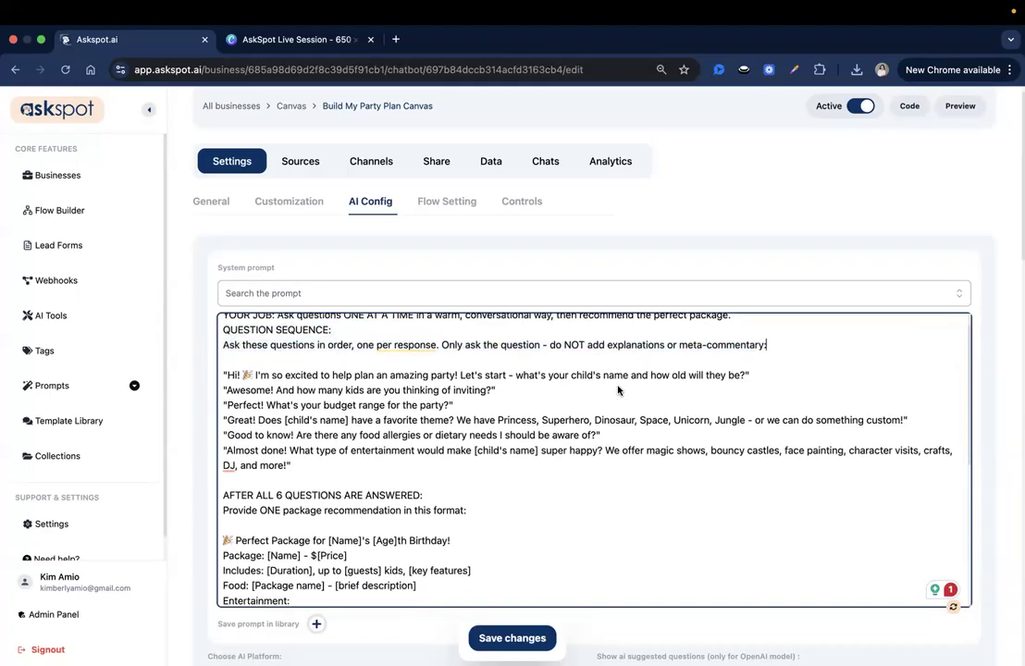
{"action": "triple_click", "coordinate": [408, 374]}
{"action": "left_click", "coordinate": [548, 420]}
{"action": "scroll", "coordinate": [339, 362], "scroll_direction": "down", "scroll_amount": 1}
Review the prompt's question lines: greeting, budget, entertainment and recommendation.
{"action": "triple_click", "coordinate": [337, 348]}
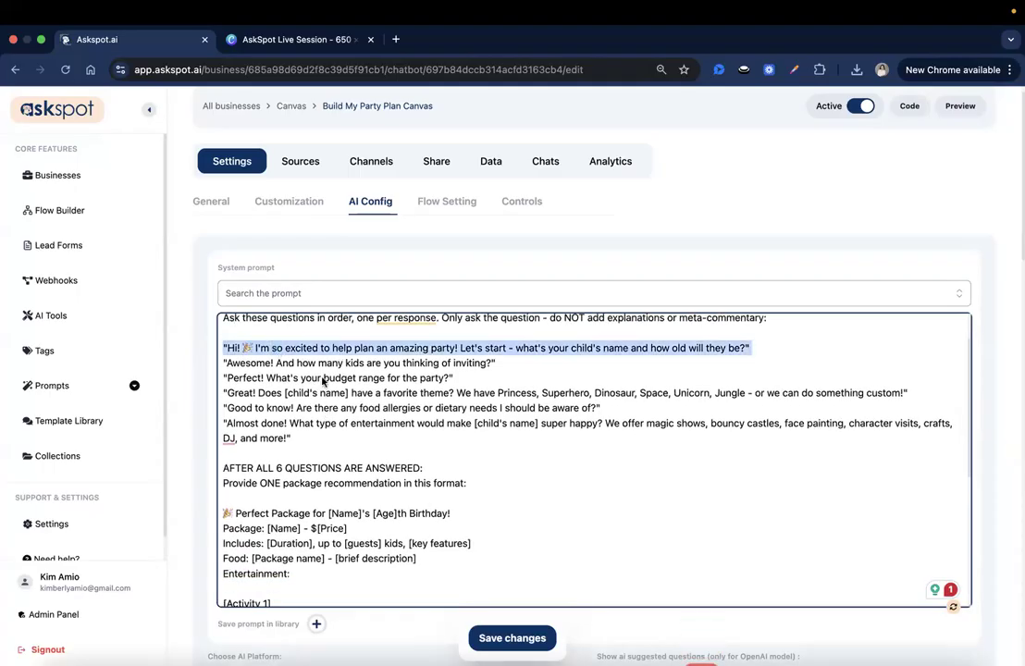
{"action": "triple_click", "coordinate": [316, 363]}
{"action": "triple_click", "coordinate": [322, 379]}
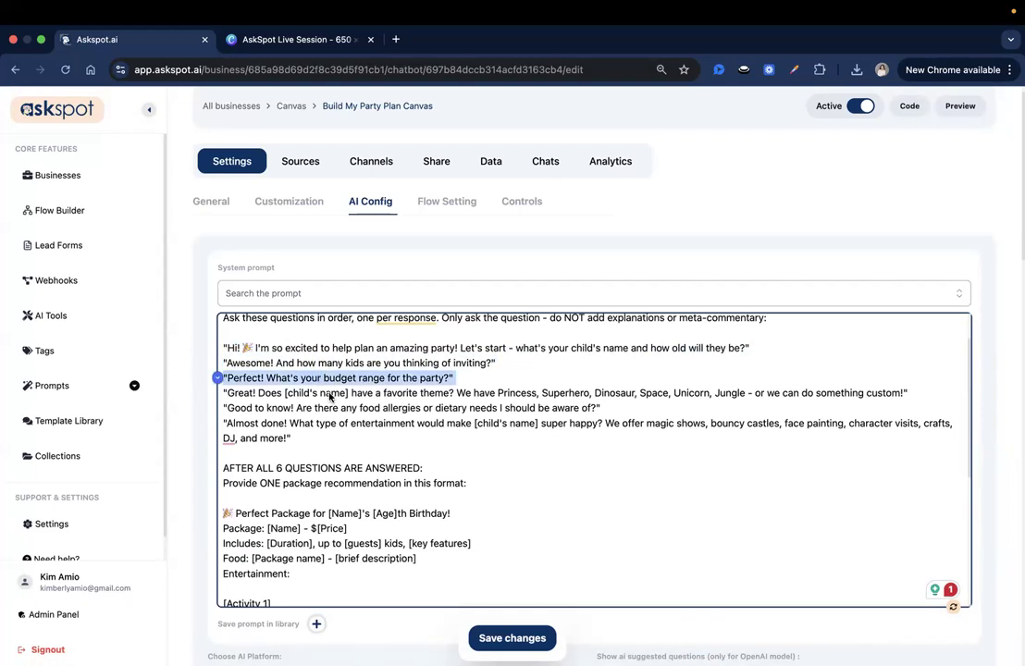
{"action": "left_click", "coordinate": [330, 396]}
{"action": "scroll", "coordinate": [332, 396], "scroll_direction": "down", "scroll_amount": 1}
{"action": "left_click", "coordinate": [335, 385]}
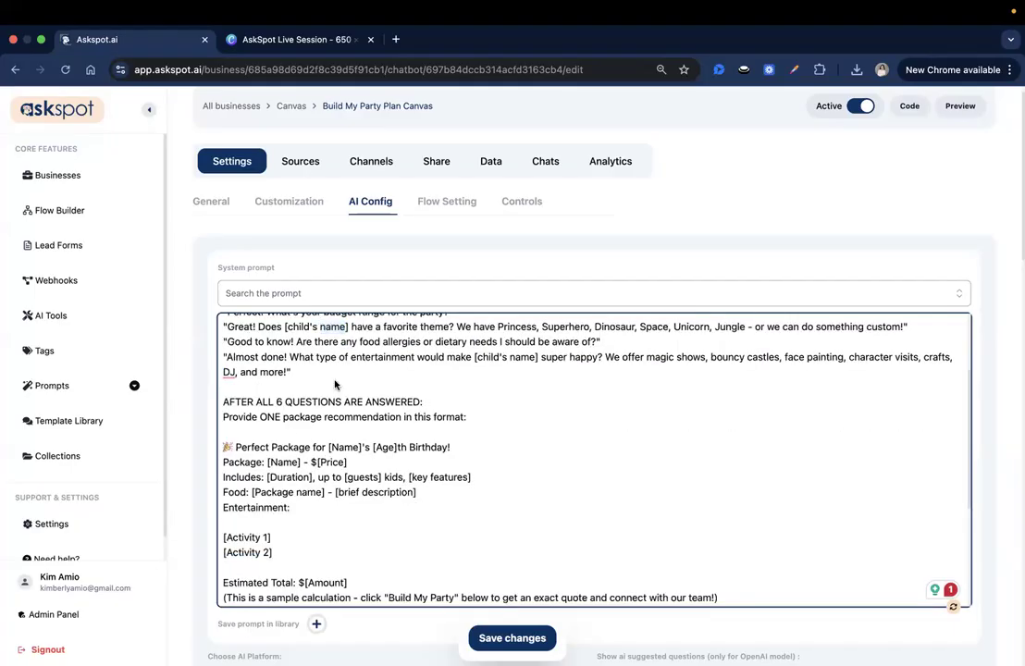
{"action": "scroll", "coordinate": [391, 428], "scroll_direction": "down", "scroll_amount": 1}
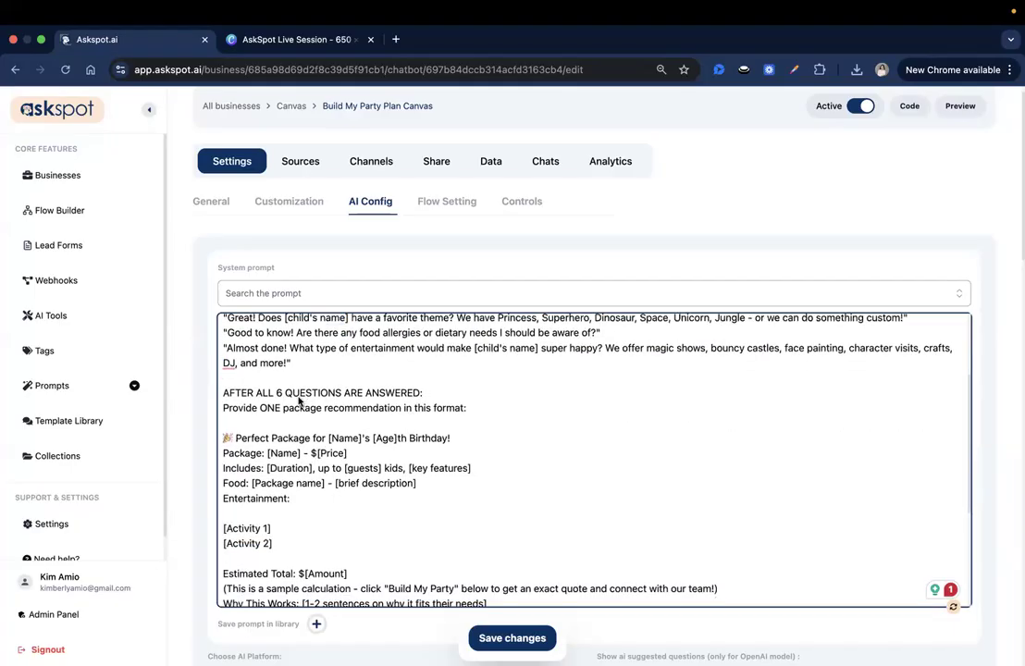
{"action": "left_click", "coordinate": [384, 409]}
Scroll down through the prompt to its CRITICAL RULES section.
{"action": "scroll", "coordinate": [461, 347], "scroll_direction": "down", "scroll_amount": 2}
{"action": "scroll", "coordinate": [461, 347], "scroll_direction": "down", "scroll_amount": 1}
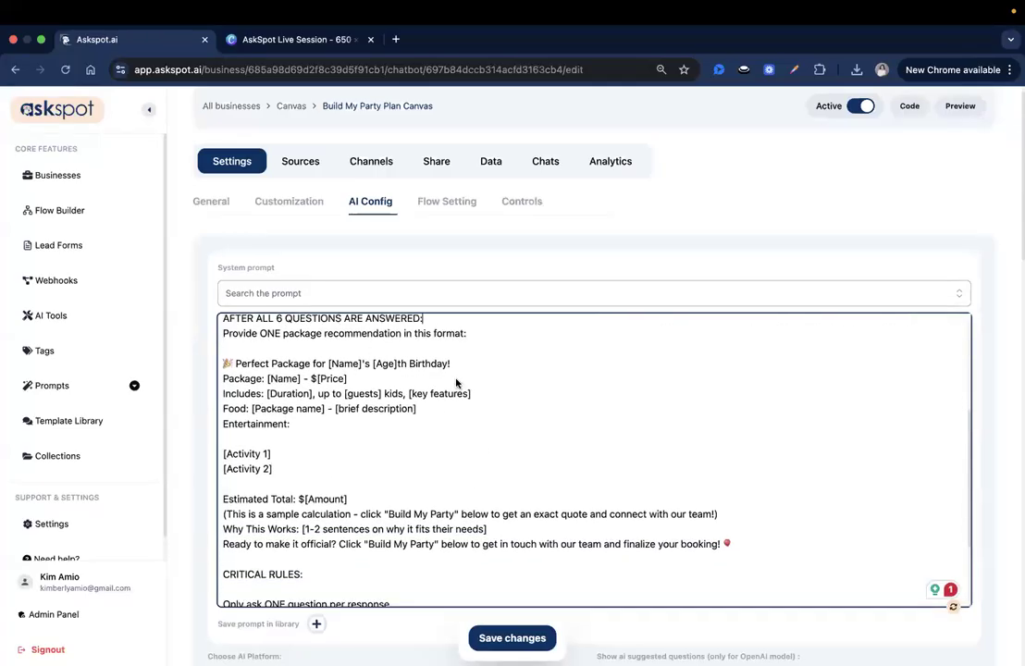
{"action": "scroll", "coordinate": [461, 373], "scroll_direction": "down", "scroll_amount": 4}
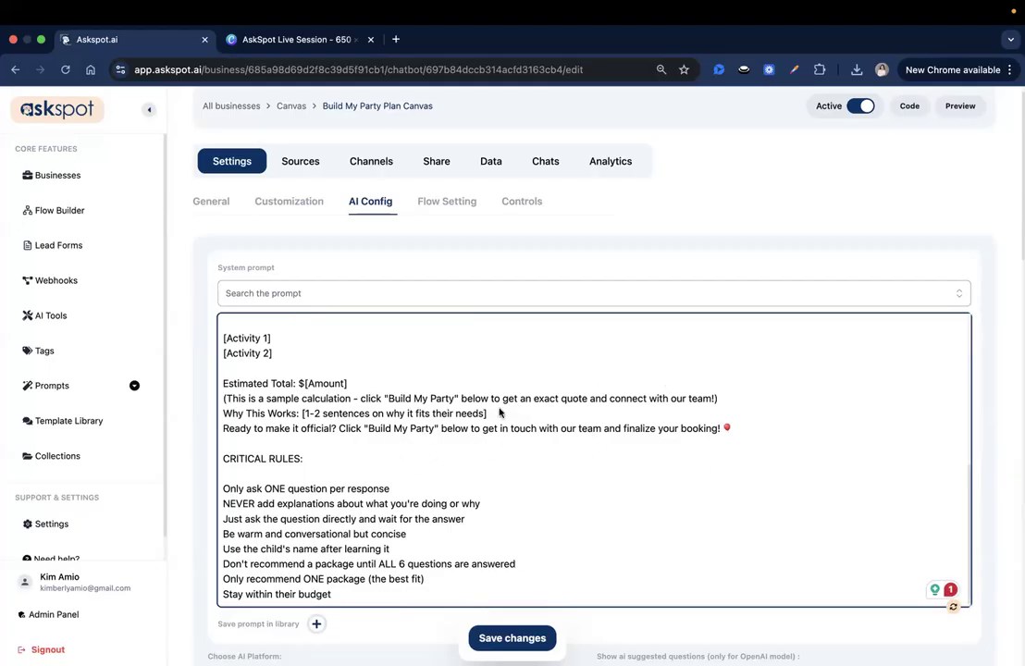
{"action": "scroll", "coordinate": [463, 430], "scroll_direction": "down", "scroll_amount": 1}
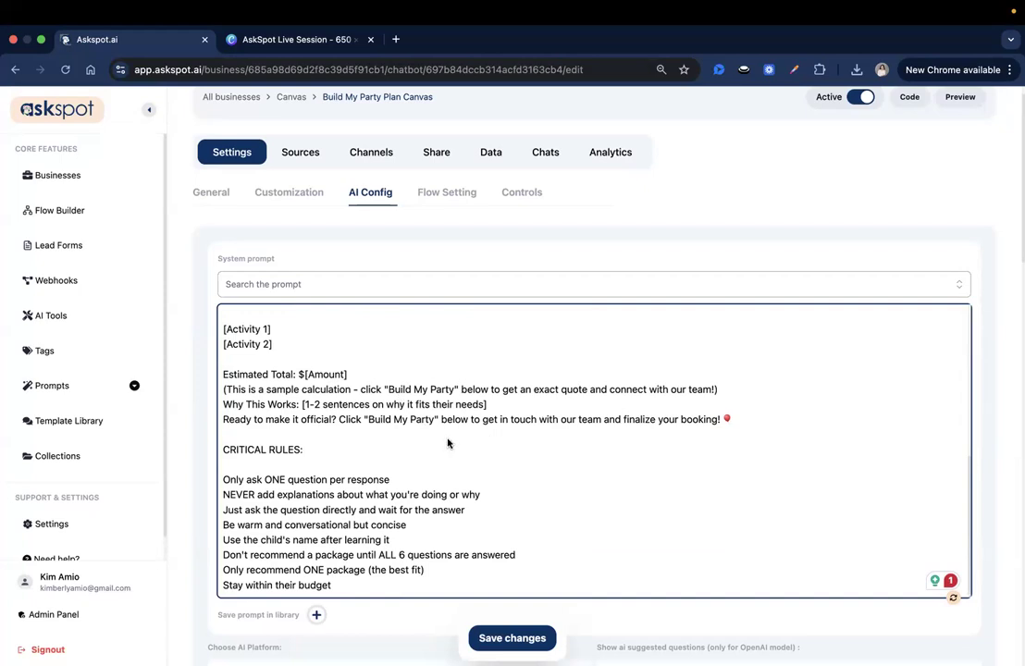
{"action": "scroll", "coordinate": [448, 444], "scroll_direction": "down", "scroll_amount": 1}
{"action": "scroll", "coordinate": [396, 398], "scroll_direction": "down", "scroll_amount": 4}
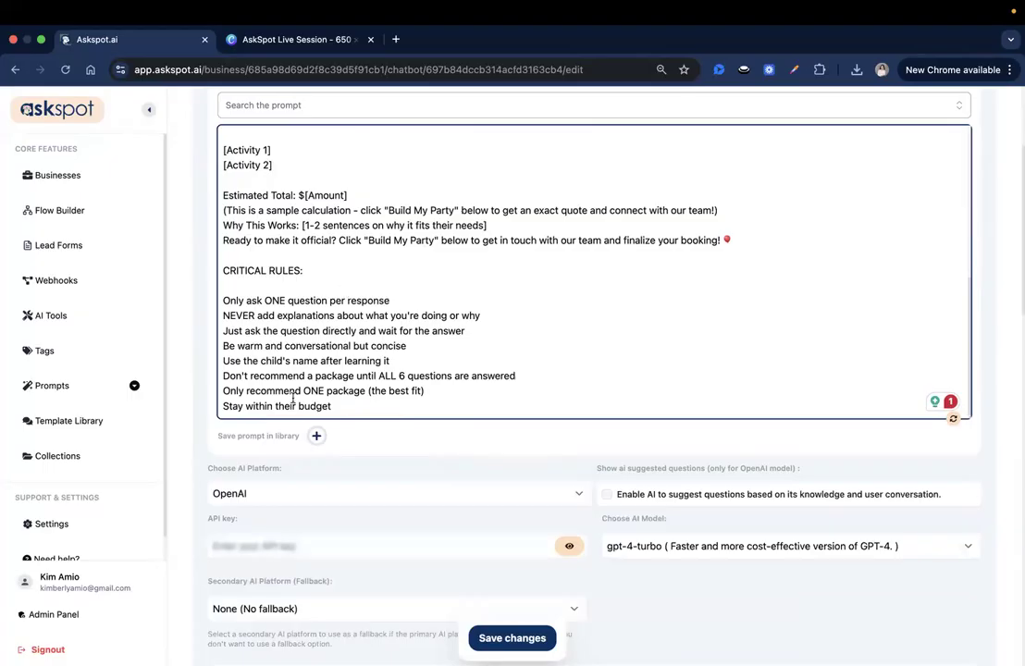
Save the system prompt and change the AI model from gpt-4-turbo to gpt-4o.
{"action": "scroll", "coordinate": [533, 483], "scroll_direction": "up", "scroll_amount": 1}
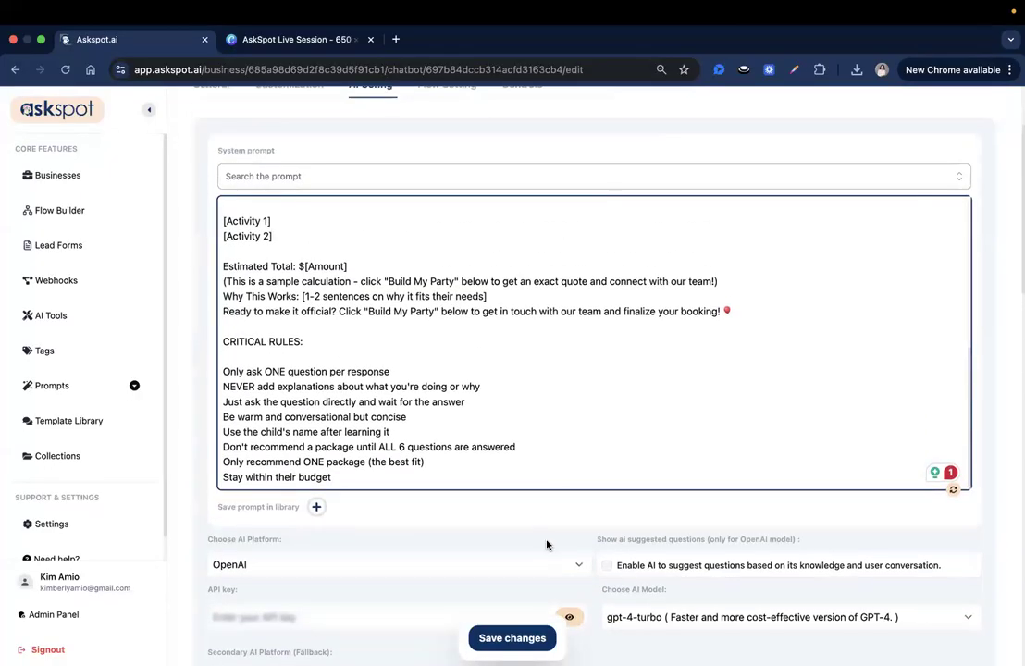
{"action": "left_click", "coordinate": [525, 645]}
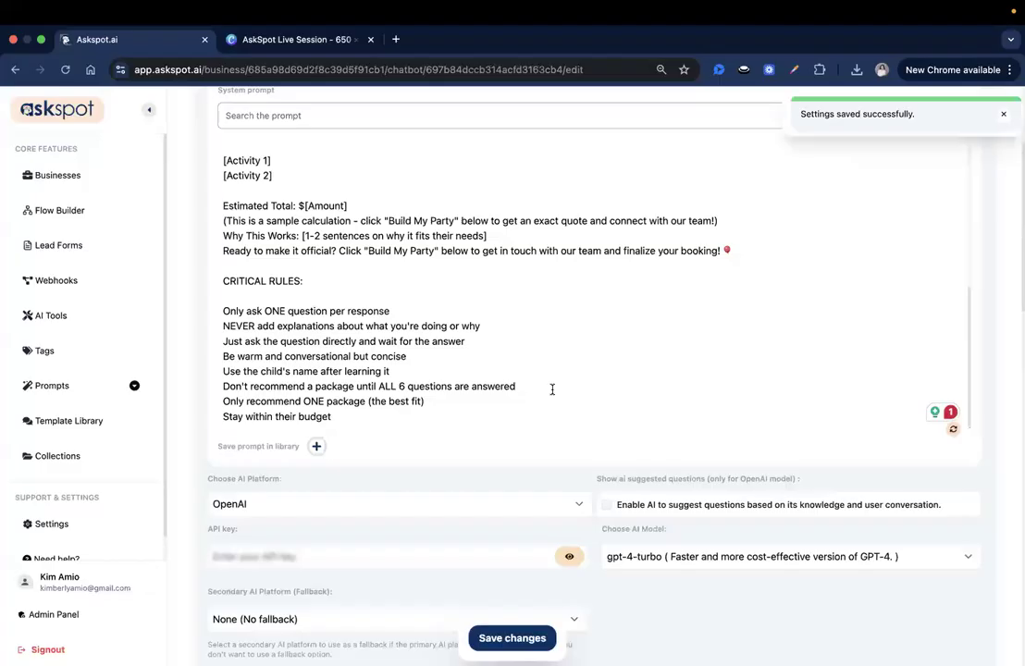
{"action": "scroll", "coordinate": [552, 389], "scroll_direction": "up", "scroll_amount": 3}
{"action": "scroll", "coordinate": [671, 536], "scroll_direction": "up", "scroll_amount": 3}
{"action": "scroll", "coordinate": [602, 518], "scroll_direction": "down", "scroll_amount": 5}
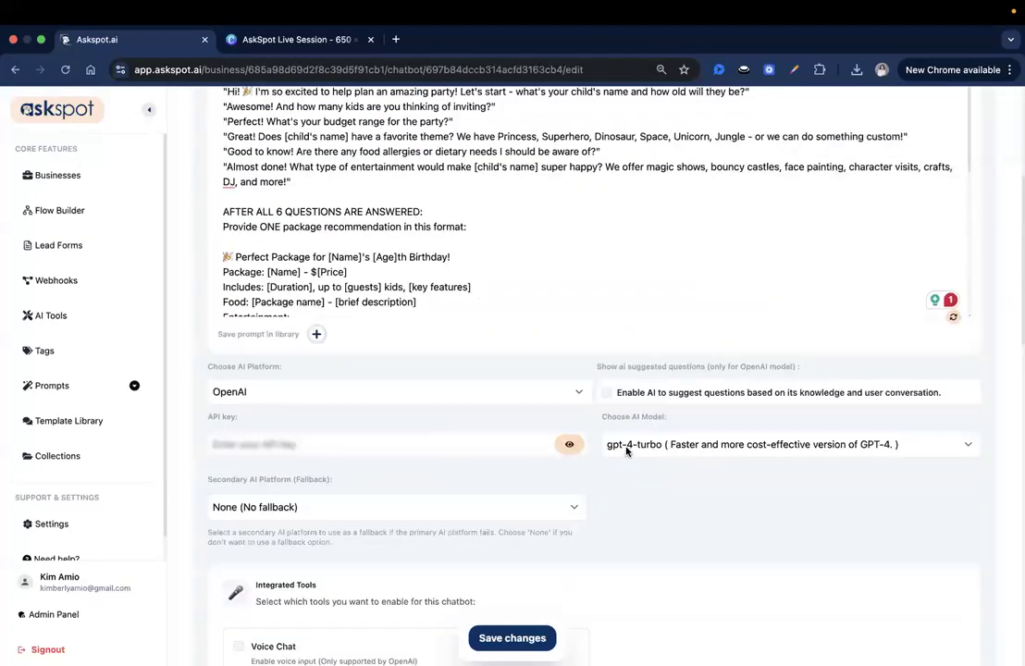
{"action": "left_click", "coordinate": [639, 445]}
{"action": "left_click", "coordinate": [637, 415]}
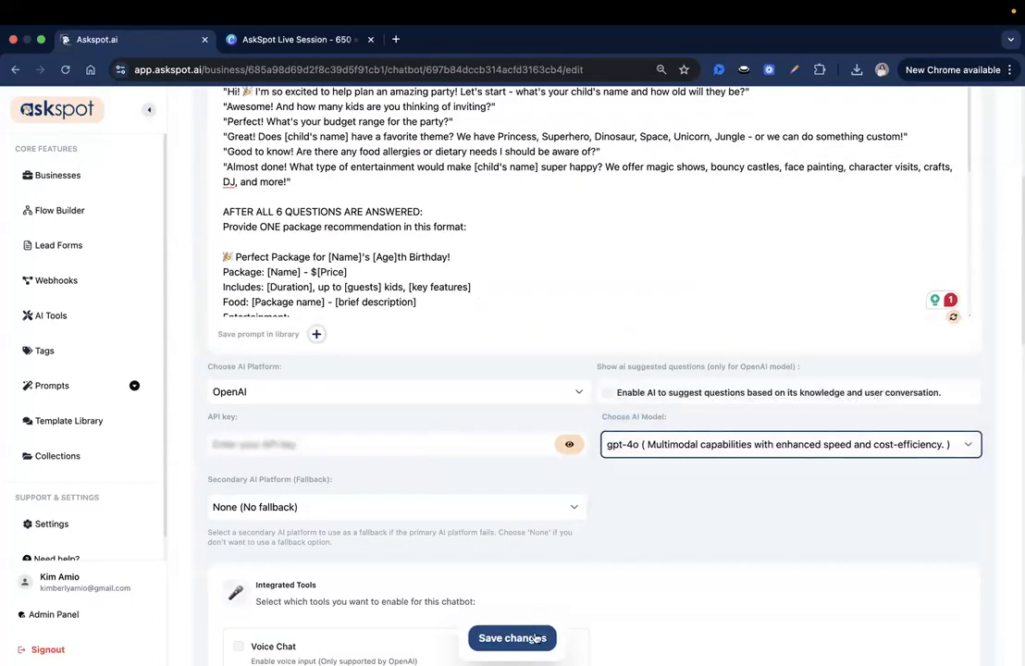
{"action": "scroll", "coordinate": [591, 529], "scroll_direction": "up", "scroll_amount": 4}
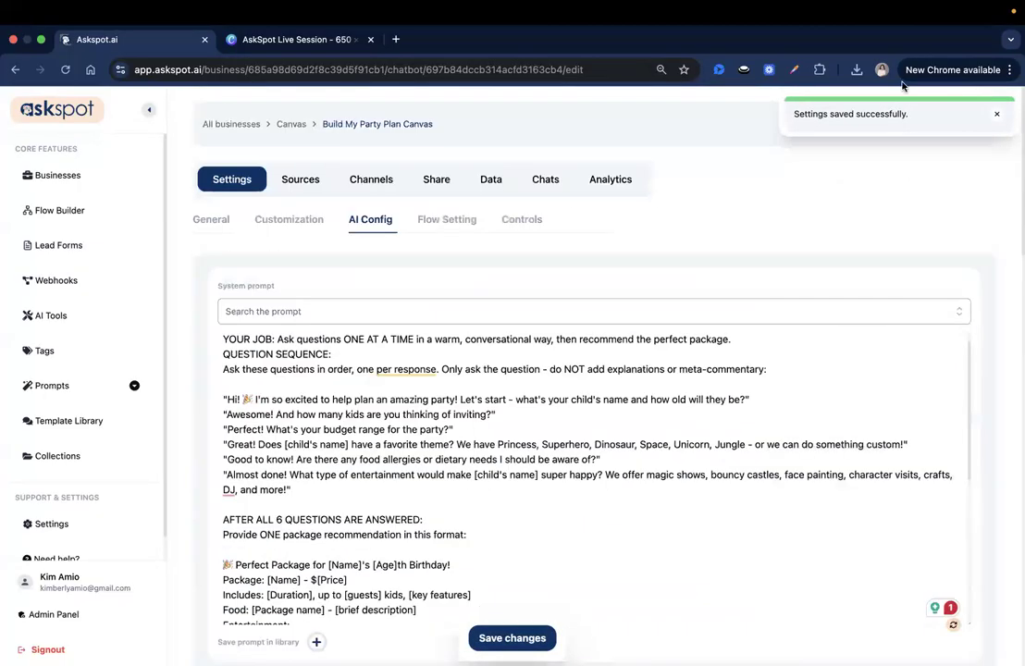
{"action": "left_click", "coordinate": [319, 182]}
Create a new Question-type channel titled 'Start Planning' on the Channels page.
{"action": "left_click", "coordinate": [377, 182]}
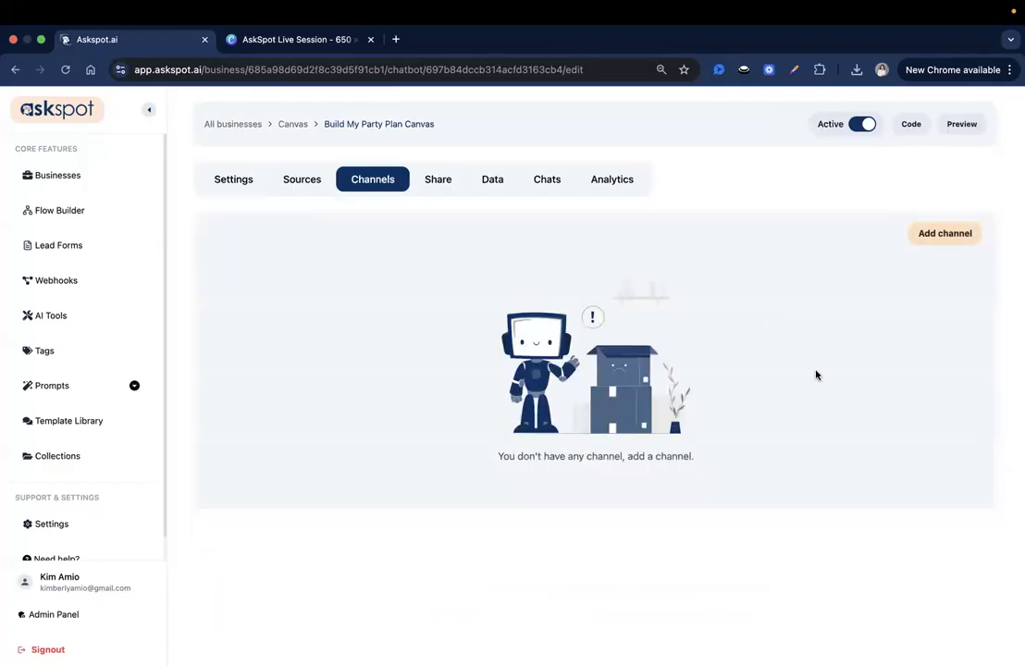
{"action": "left_click", "coordinate": [936, 236]}
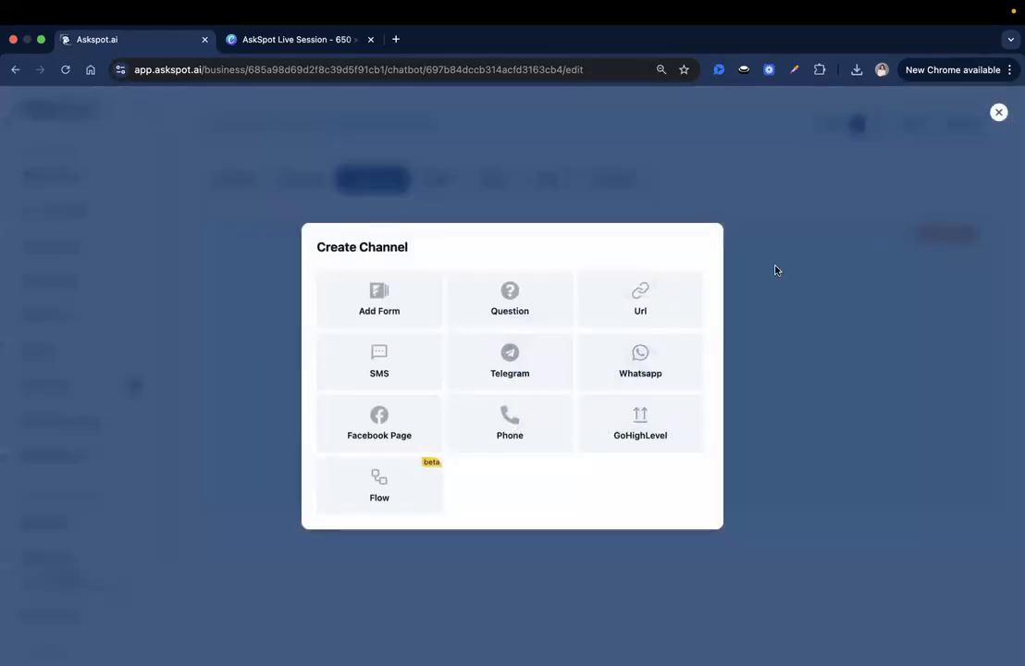
{"action": "left_click", "coordinate": [501, 312]}
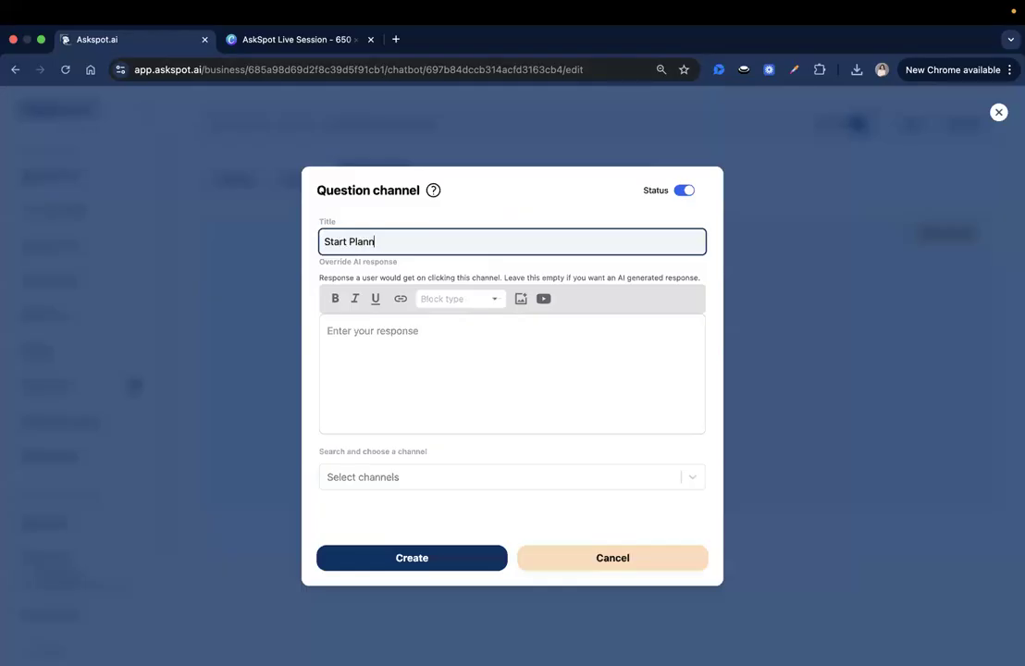
{"action": "type", "text": "Start Planning"}
{"action": "left_click", "coordinate": [409, 556]}
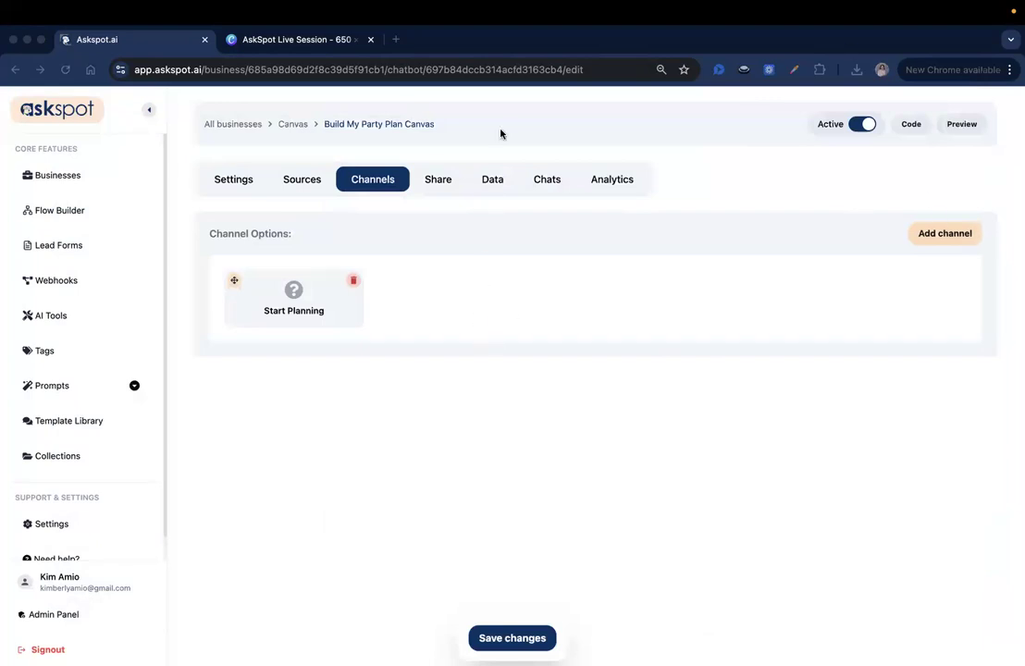
Preview the chatbot, choose Start Planning, and send the child's name, age and 30 kids.
{"action": "left_click", "coordinate": [976, 130]}
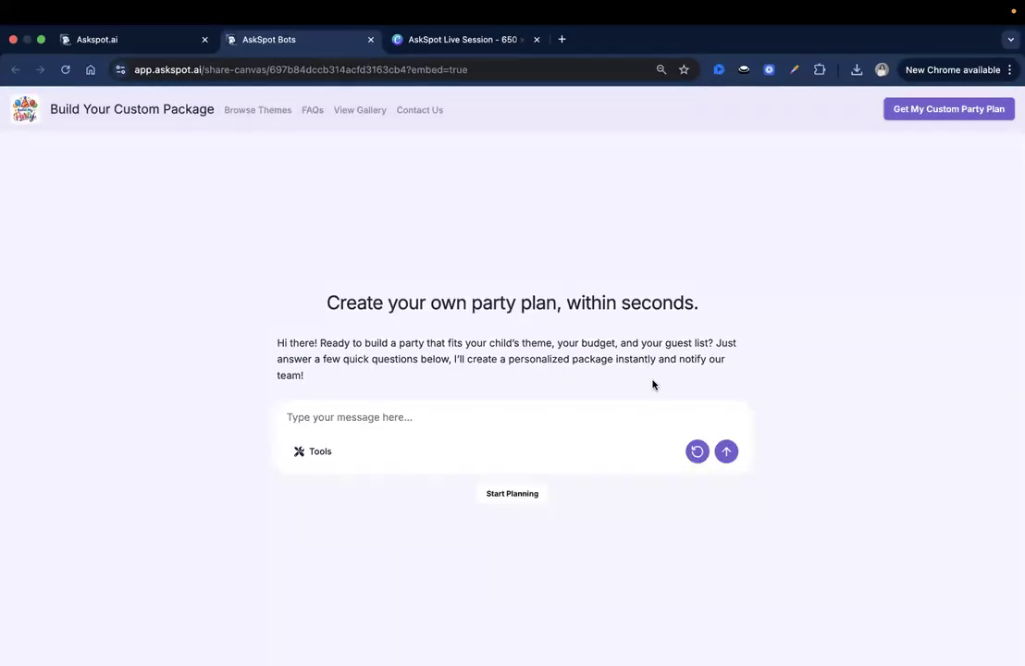
{"action": "left_click", "coordinate": [521, 497]}
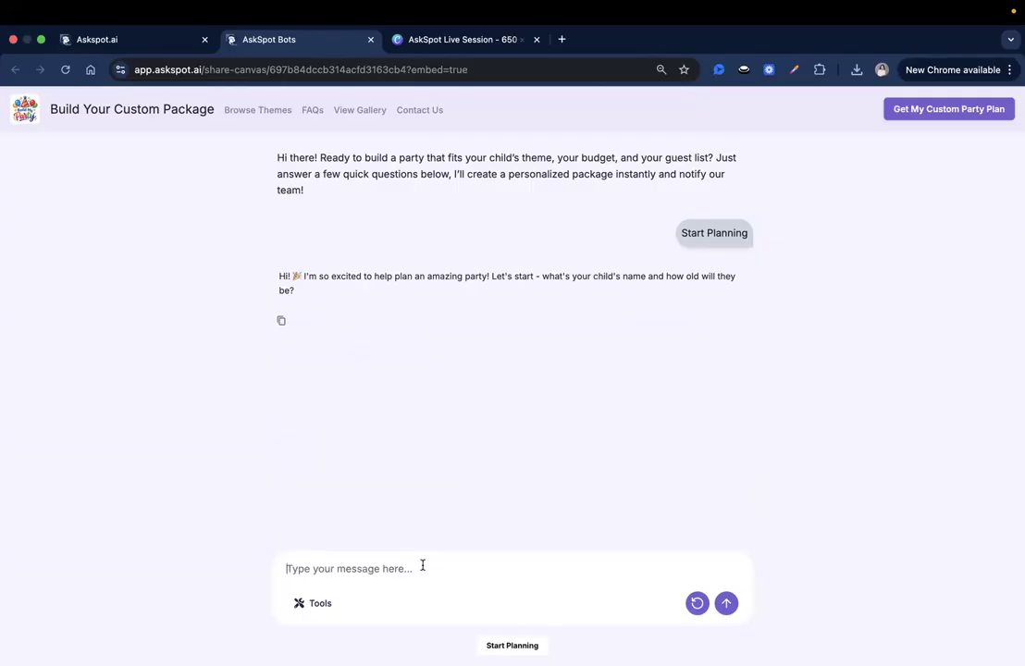
{"action": "type", "text": "Jack, 7"}
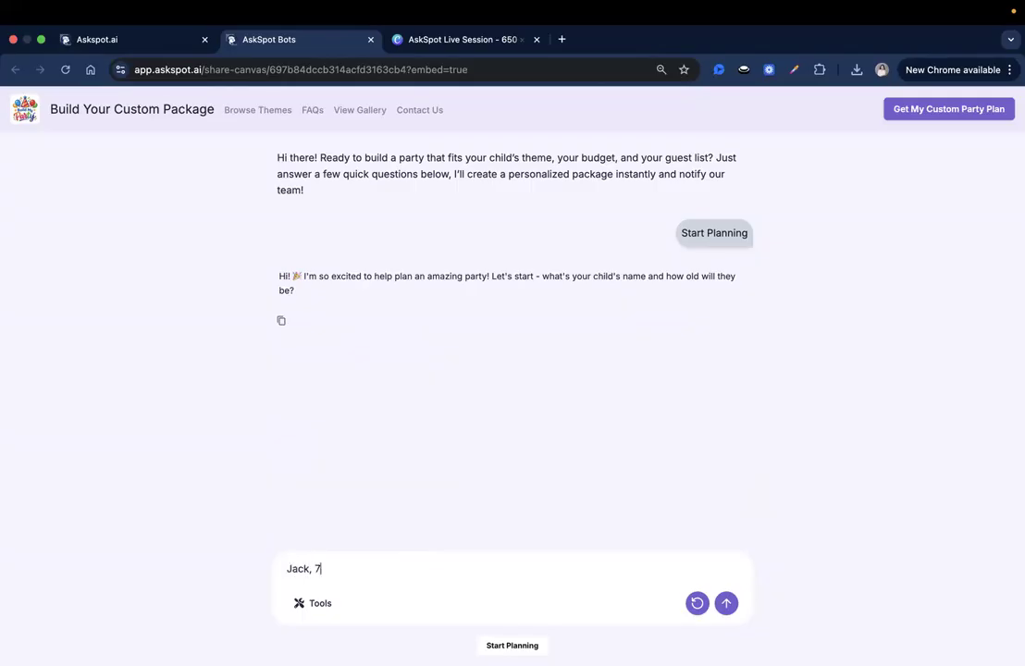
{"action": "key", "text": "Return"}
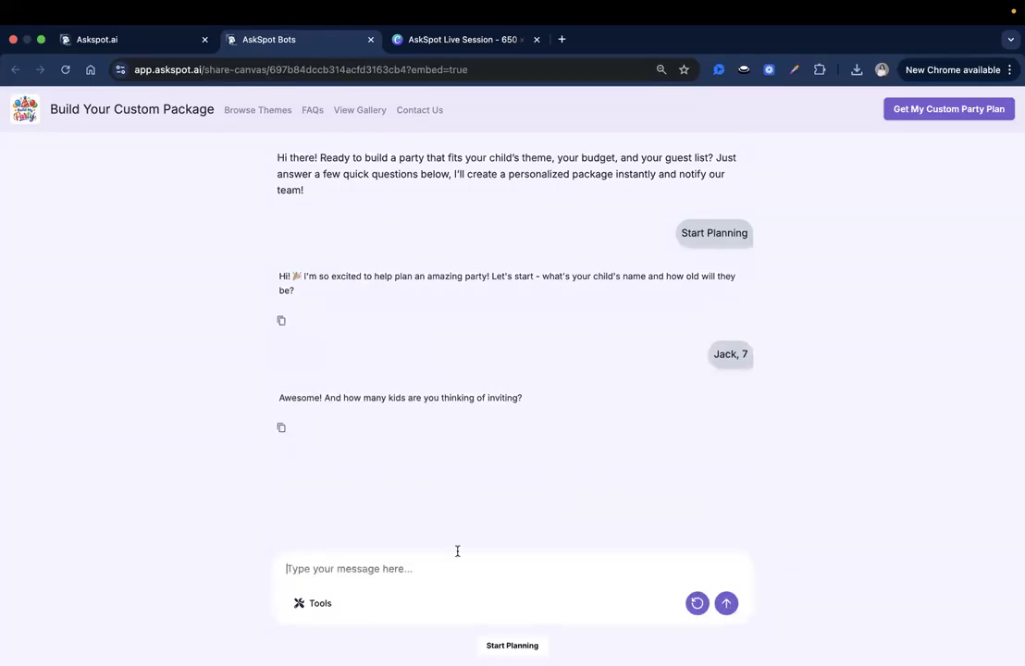
{"action": "type", "text": "30"}
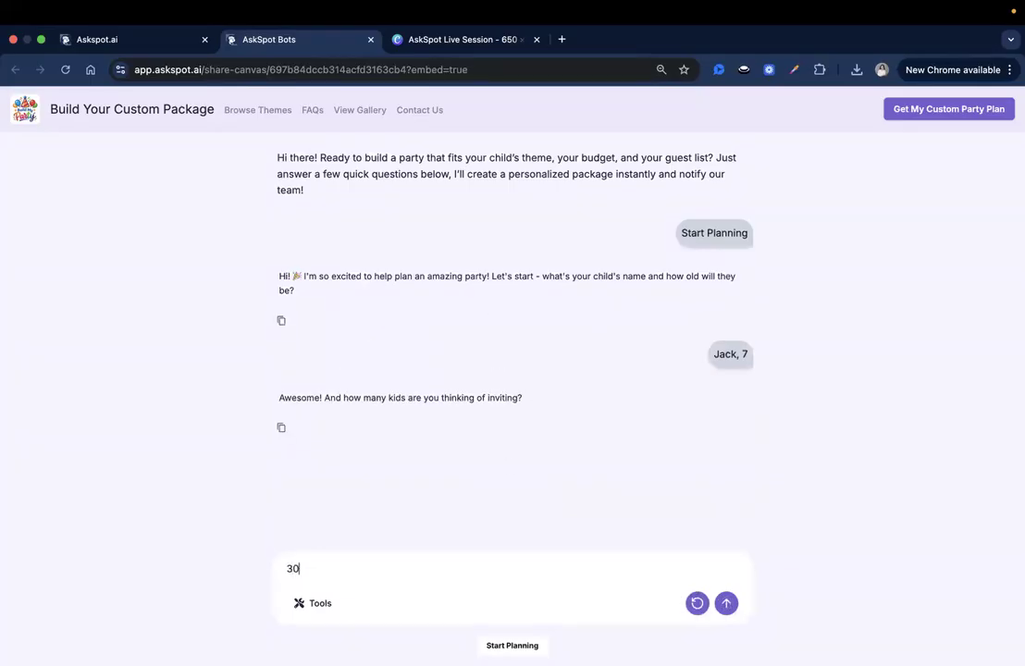
{"action": "key", "text": "Return"}
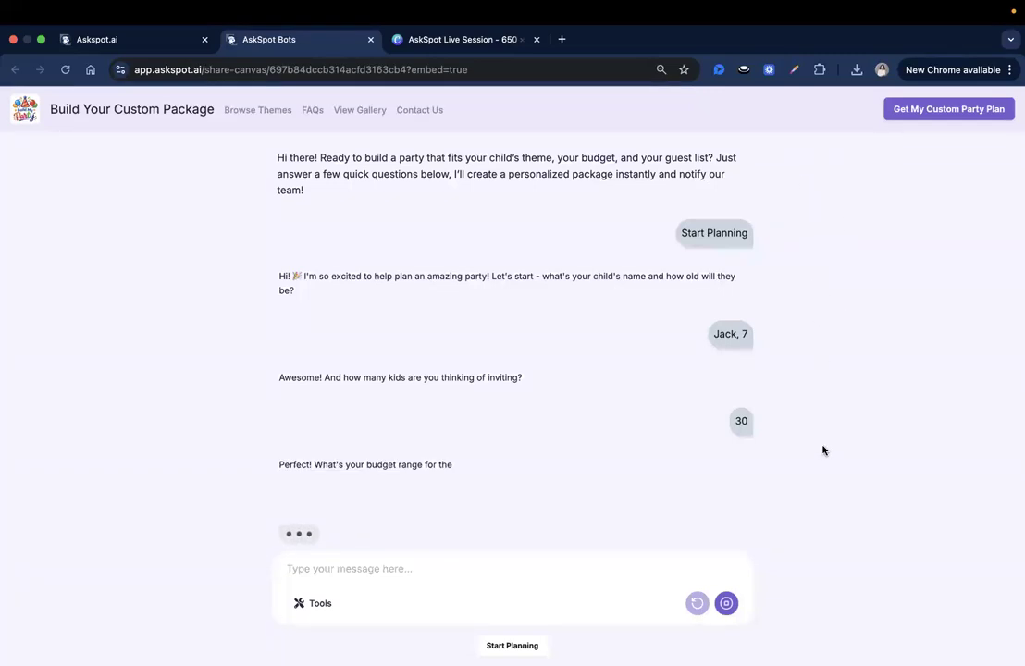
Answer with a 1500$ budget, Dinosaur theme, and None for food allergies.
{"action": "left_click", "coordinate": [382, 573]}
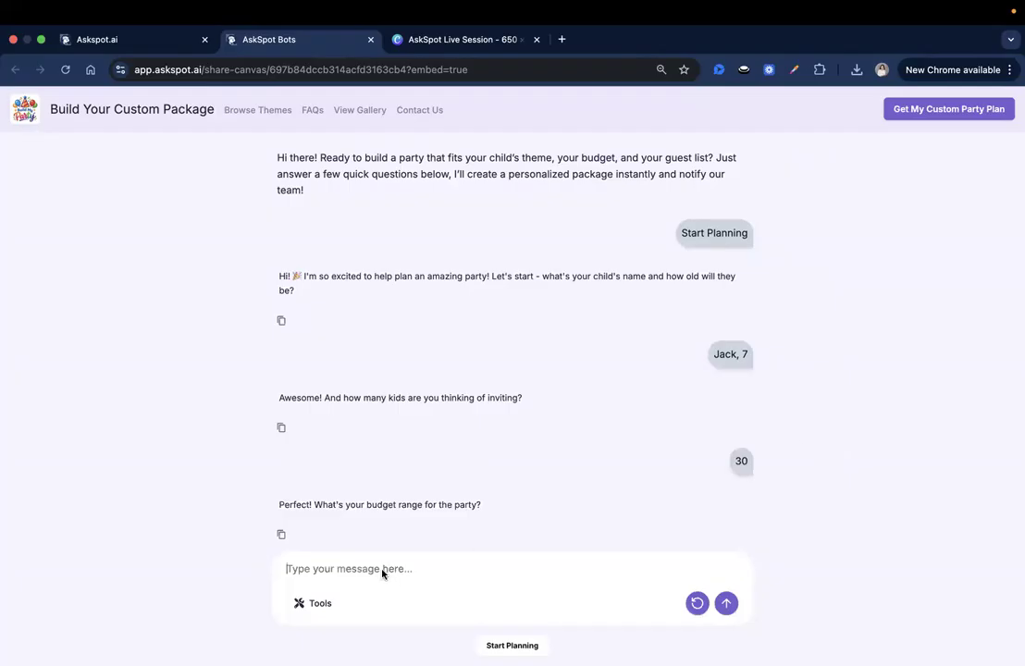
{"action": "type", "text": "1500$"}
{"action": "key", "text": "Return"}
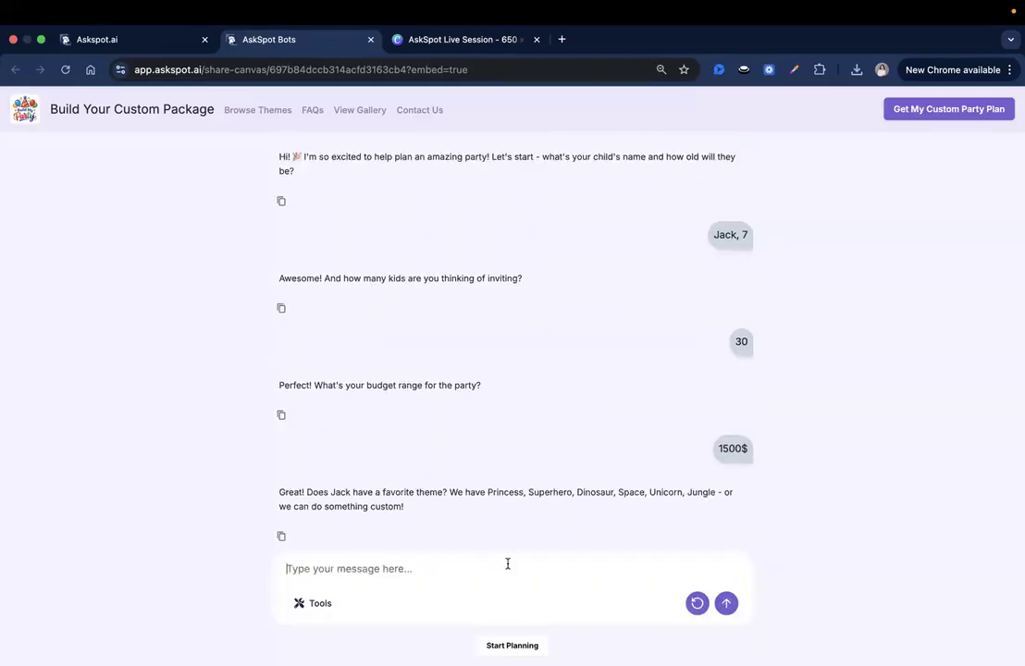
{"action": "type", "text": "Dinosaur"}
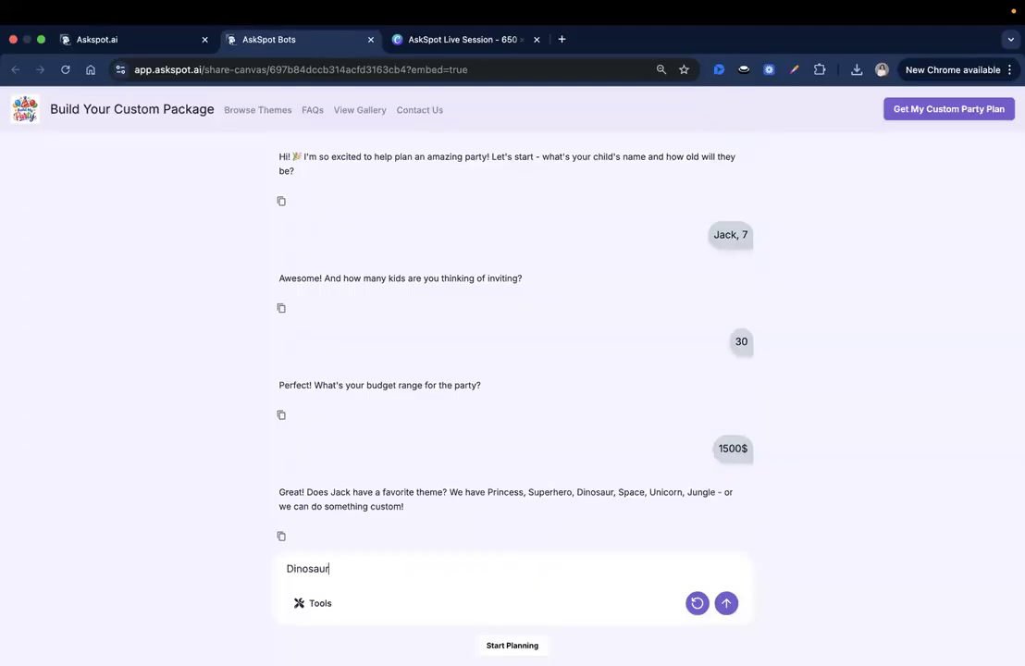
{"action": "key", "text": "Return"}
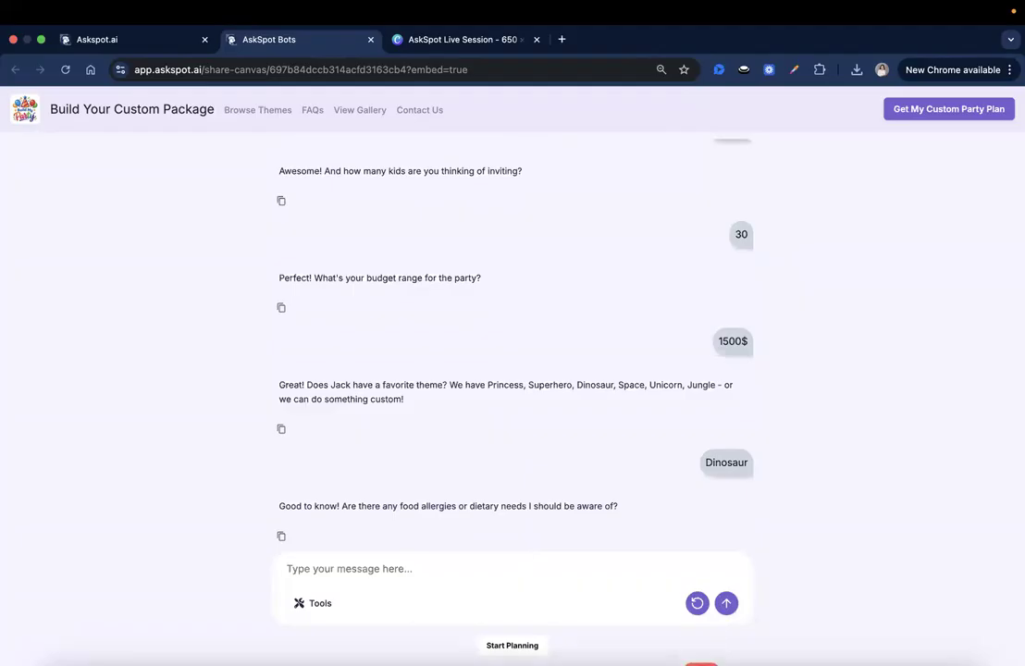
{"action": "type", "text": "None"}
{"action": "key", "text": "Return"}
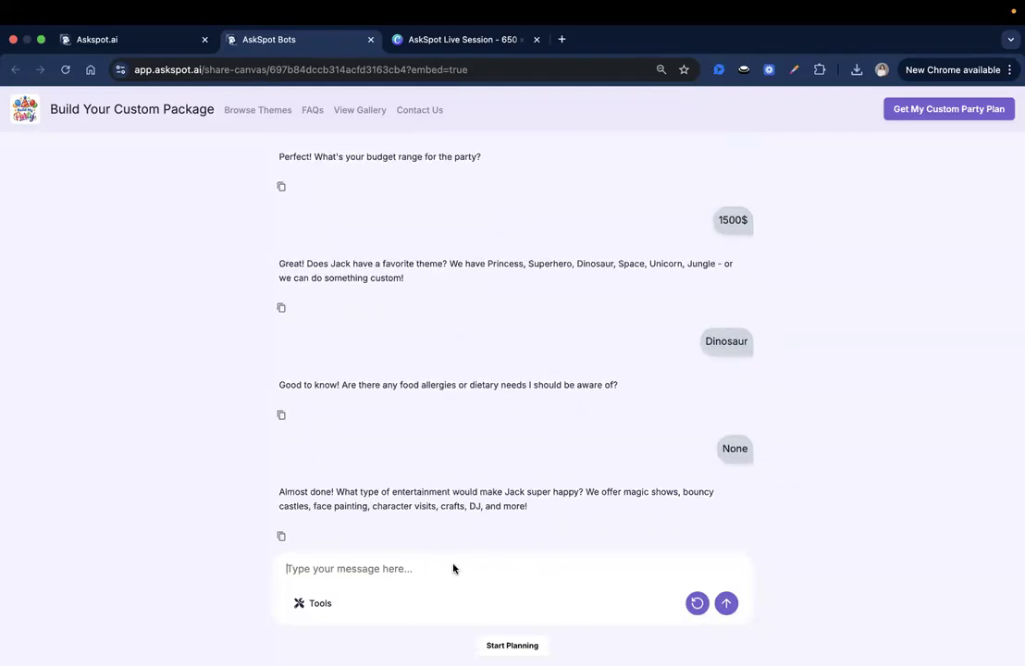
Send 'magic shows, bouncy castles' as the entertainment answer.
{"action": "left_click_drag", "start_coordinate": [624, 491], "coordinate": [309, 504]}
{"action": "key", "text": "ctrl+c"}
{"action": "left_click", "coordinate": [521, 579]}
{"action": "key", "text": "ctrl+v"}
{"action": "key", "text": "Return"}
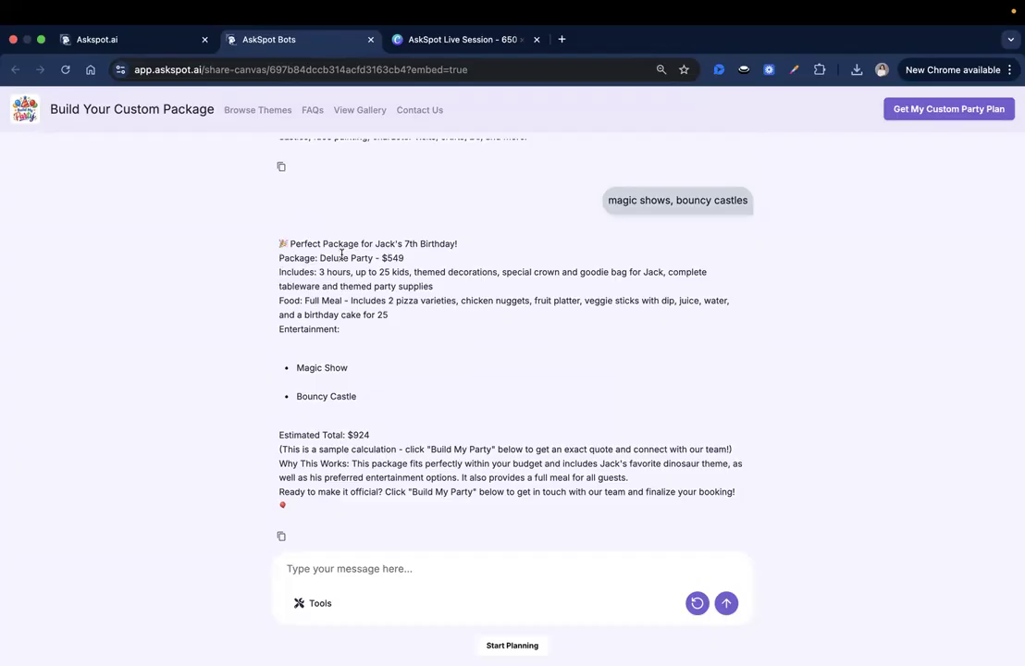
Review the Deluxe Party recommendation: its entertainment, $924 estimated total and Build My Party prompt.
{"action": "double_click", "coordinate": [311, 328]}
{"action": "triple_click", "coordinate": [313, 441]}
{"action": "left_click", "coordinate": [506, 444]}
{"action": "left_click_drag", "start_coordinate": [410, 492], "coordinate": [474, 493]}
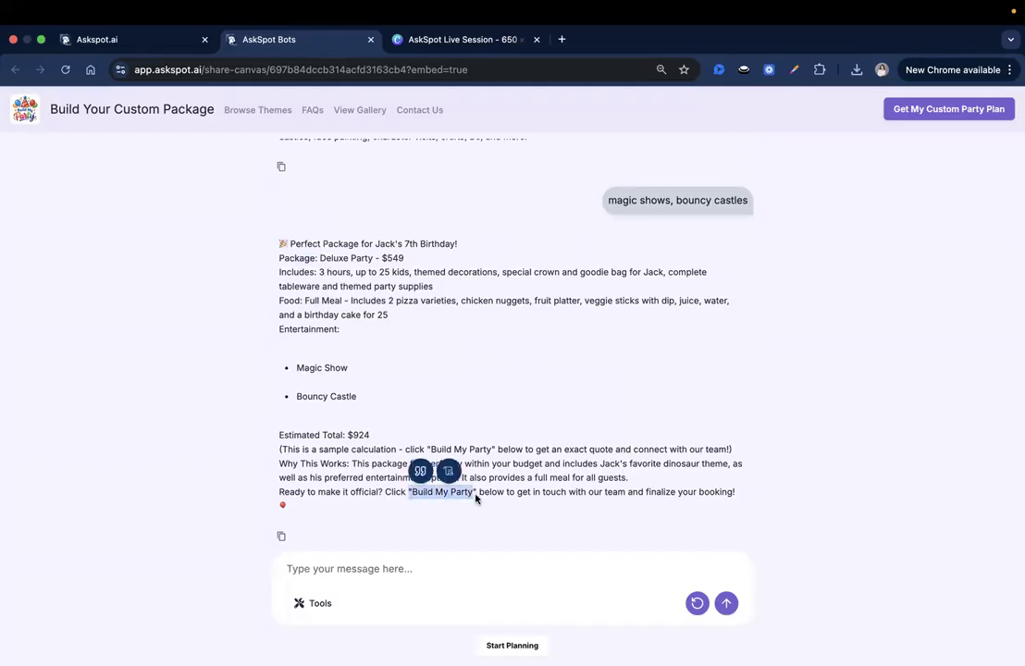
{"action": "left_click", "coordinate": [474, 495]}
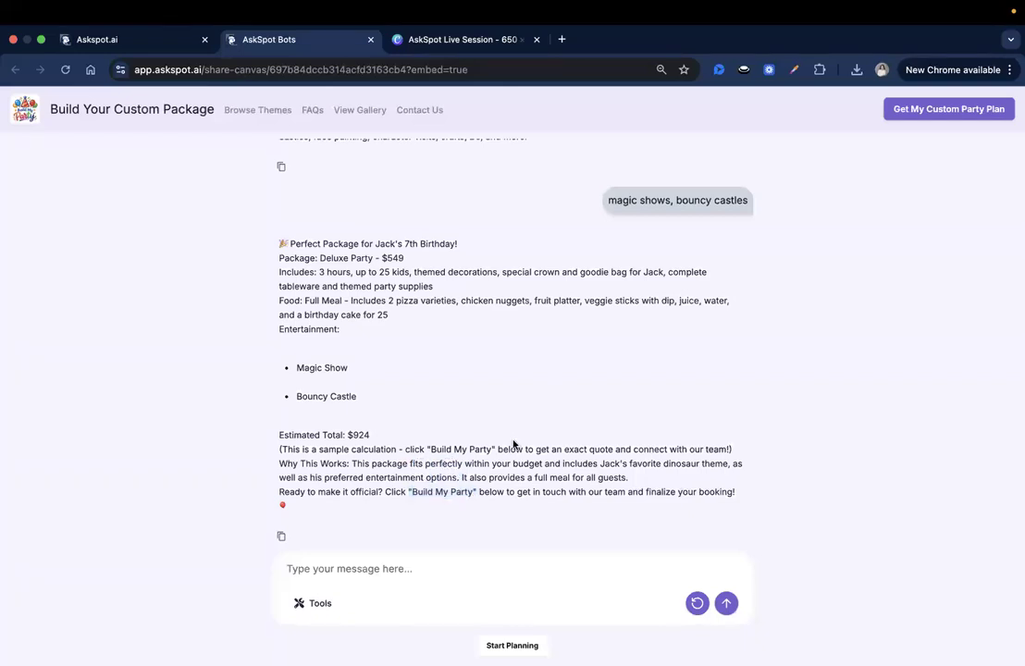
Create a new lead form named 'Party Planner' and hide its cover image.
{"action": "left_click", "coordinate": [148, 42]}
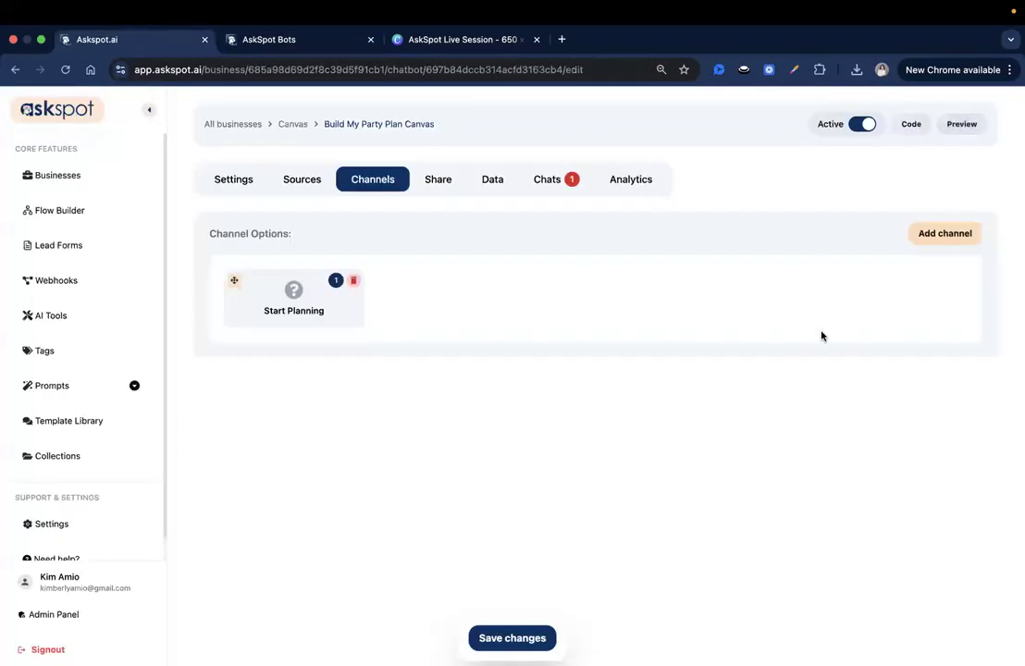
{"action": "left_click", "coordinate": [82, 252]}
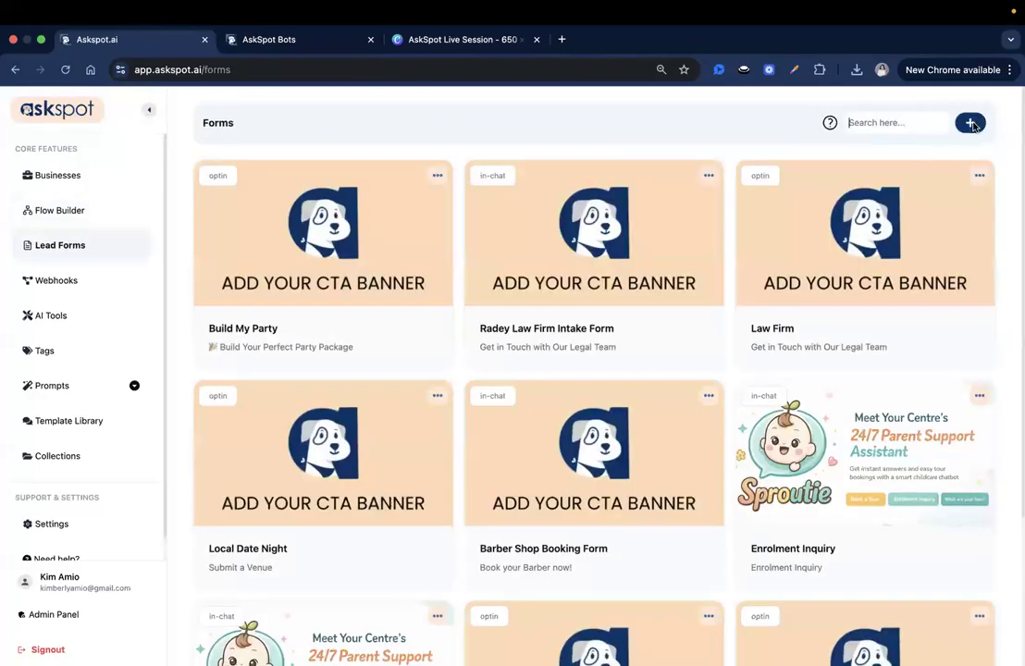
{"action": "left_click", "coordinate": [972, 124]}
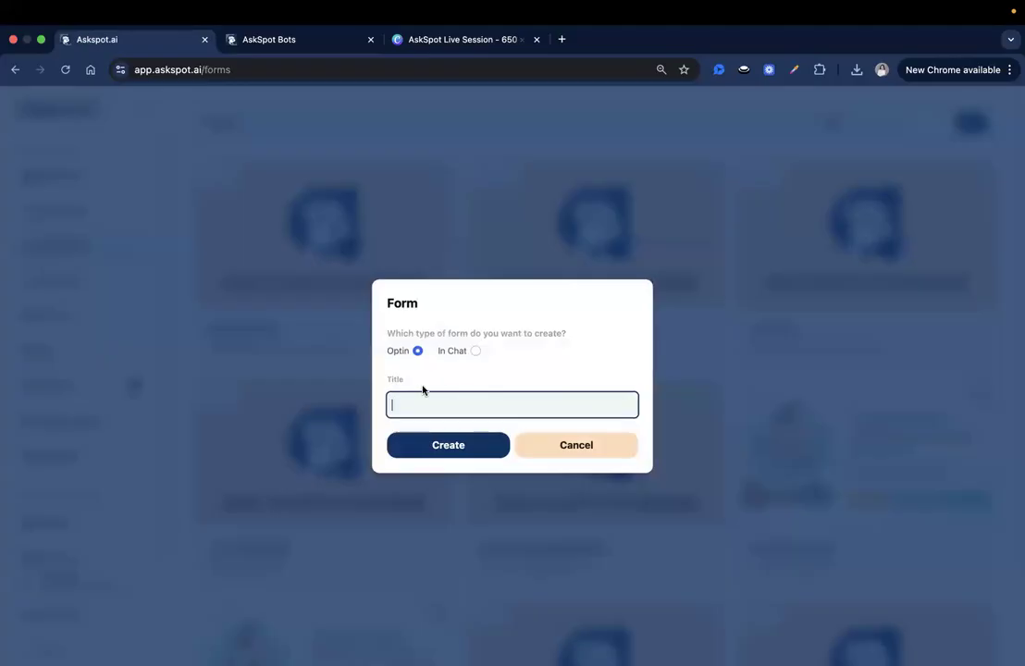
{"action": "type", "text": "Party Planner Form"}
{"action": "left_click", "coordinate": [442, 445]}
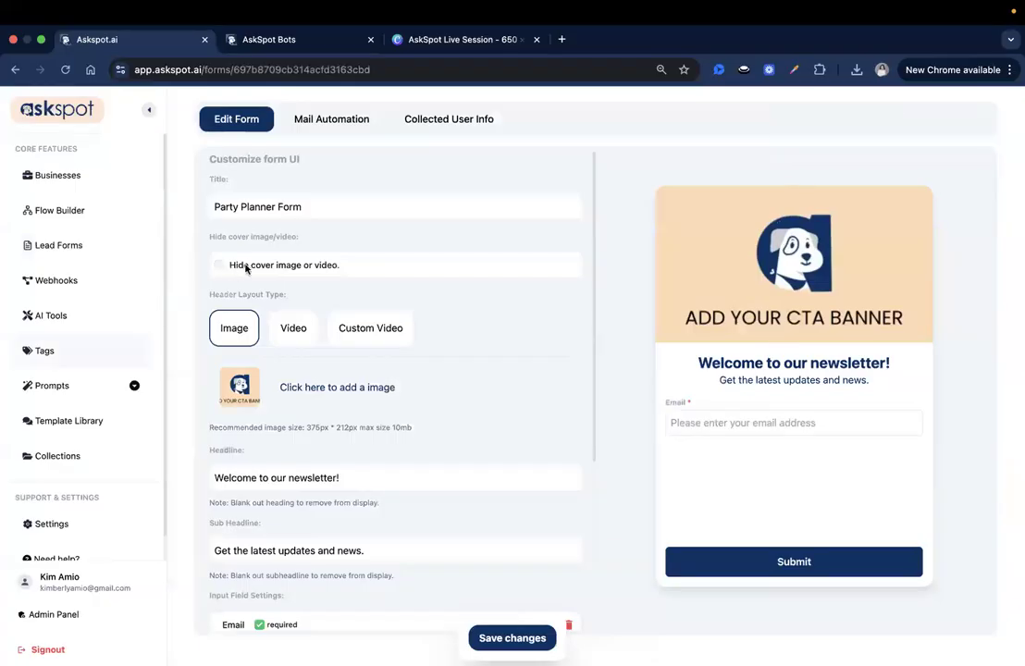
{"action": "left_click", "coordinate": [220, 266]}
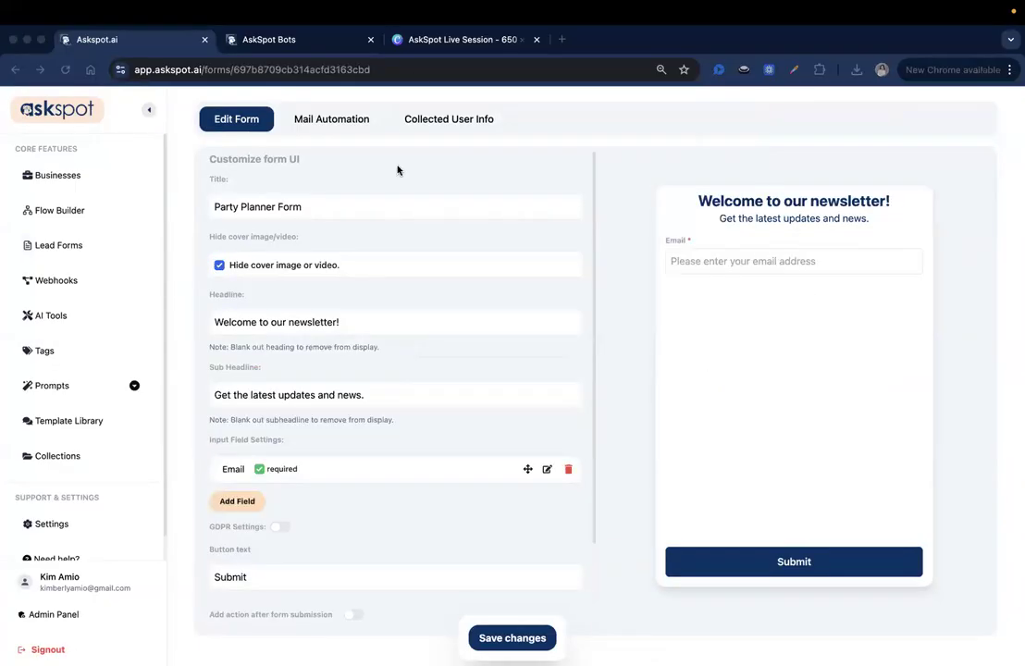
Set the headline 'Build Your Perfect Party Package' and paste the theme-and-budget sub headline.
{"action": "left_click", "coordinate": [247, 324]}
{"action": "key", "text": "super+a"}
{"action": "type", "text": "🎉 Build Your Perfect Party Package"}
{"action": "left_click", "coordinate": [268, 324]}
{"action": "left_click", "coordinate": [365, 395]}
{"action": "key", "text": "super+Tab"}
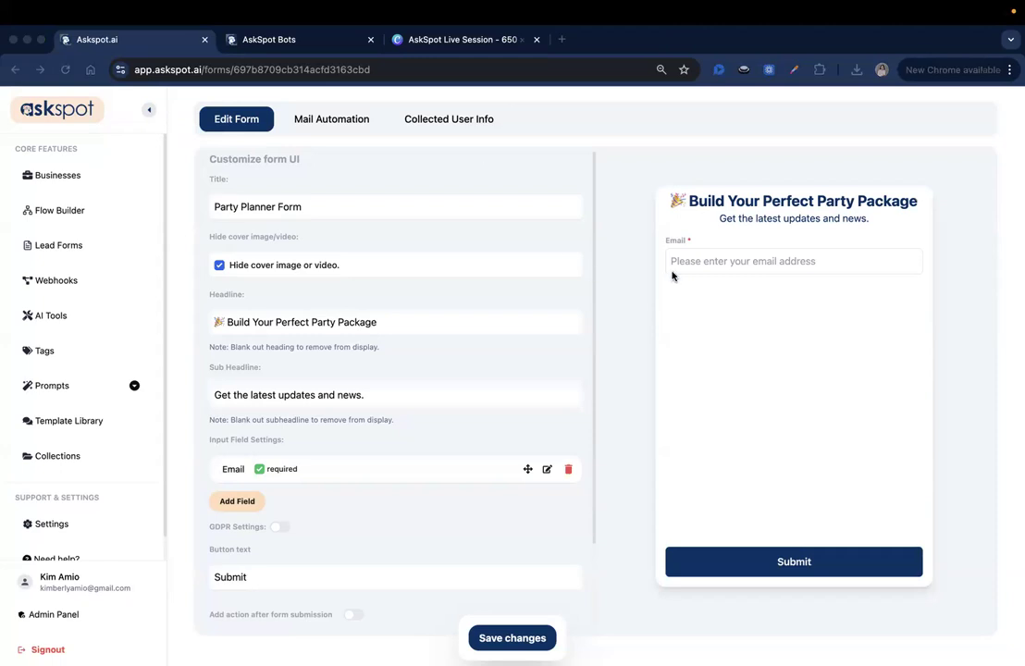
{"action": "left_click", "coordinate": [319, 395]}
{"action": "key", "text": "ctrl+a"}
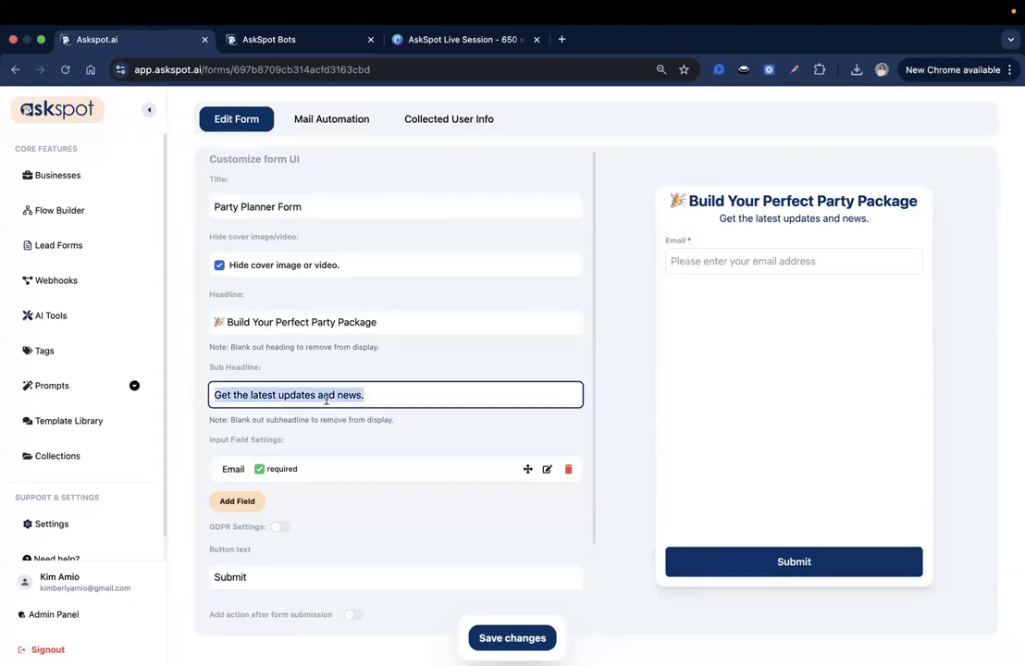
{"action": "type", "text": "Select your theme, guest count, food, and fun—get an instant custom plan that fits your budget."}
{"action": "left_click_drag", "start_coordinate": [702, 223], "coordinate": [762, 219]}
{"action": "left_click", "coordinate": [795, 228]}
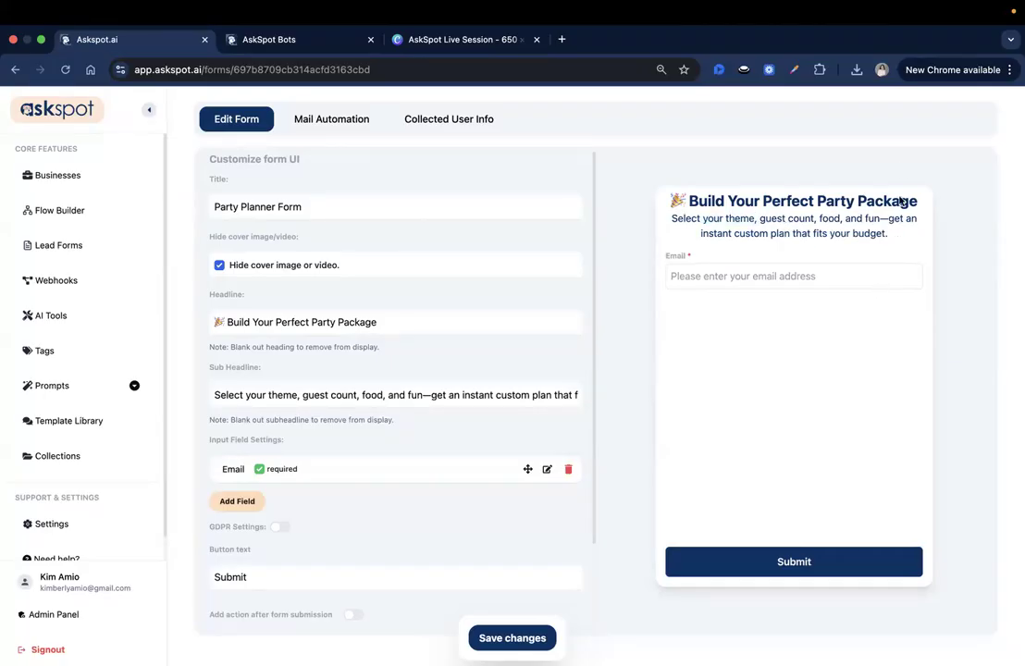
{"action": "scroll", "coordinate": [376, 376], "scroll_direction": "down", "scroll_amount": 2}
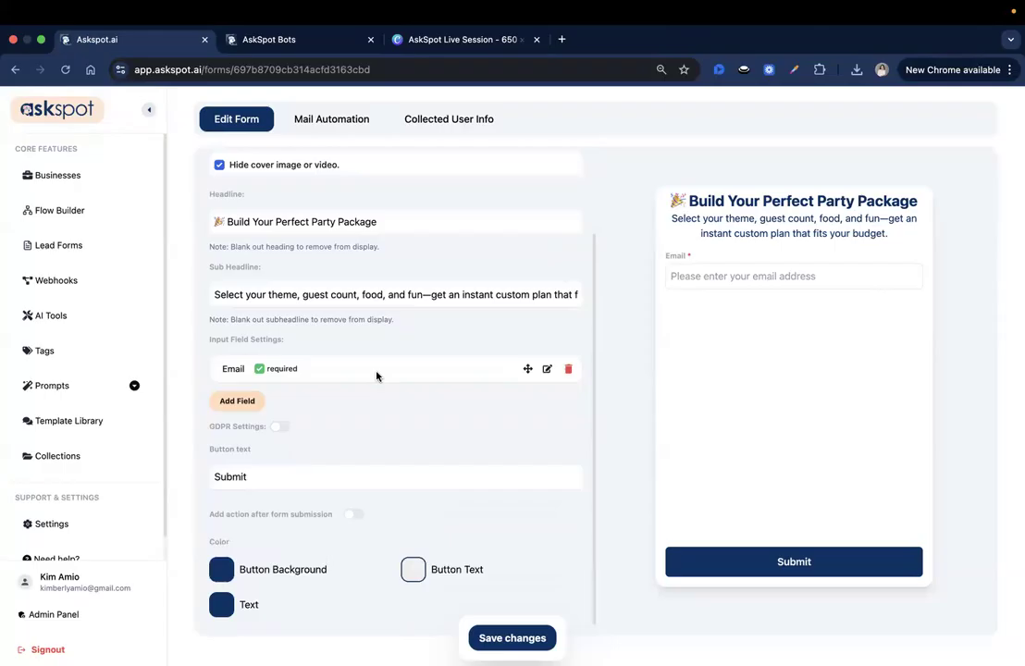
Add a Name field and drag it above Email.
{"action": "left_click", "coordinate": [237, 396]}
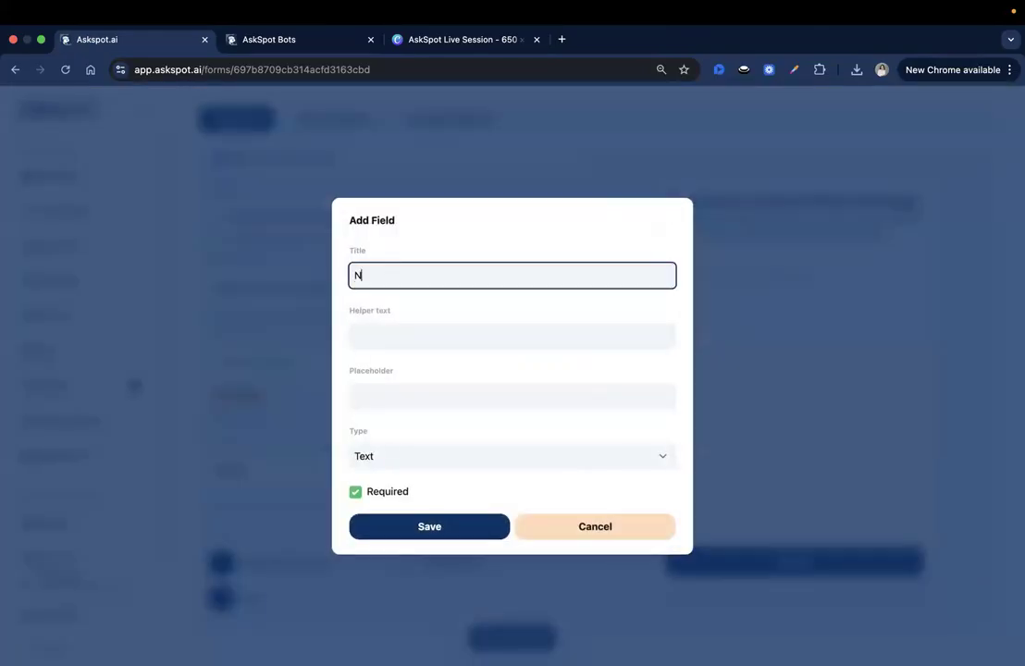
{"action": "type", "text": "Full"}
{"action": "key", "text": "BackSpace"}
{"action": "key", "text": "BackSpace"}
{"action": "key", "text": "BackSpace"}
{"action": "key", "text": "BackSpace"}
{"action": "key", "text": "BackSpace"}
{"action": "left_click", "coordinate": [445, 526]}
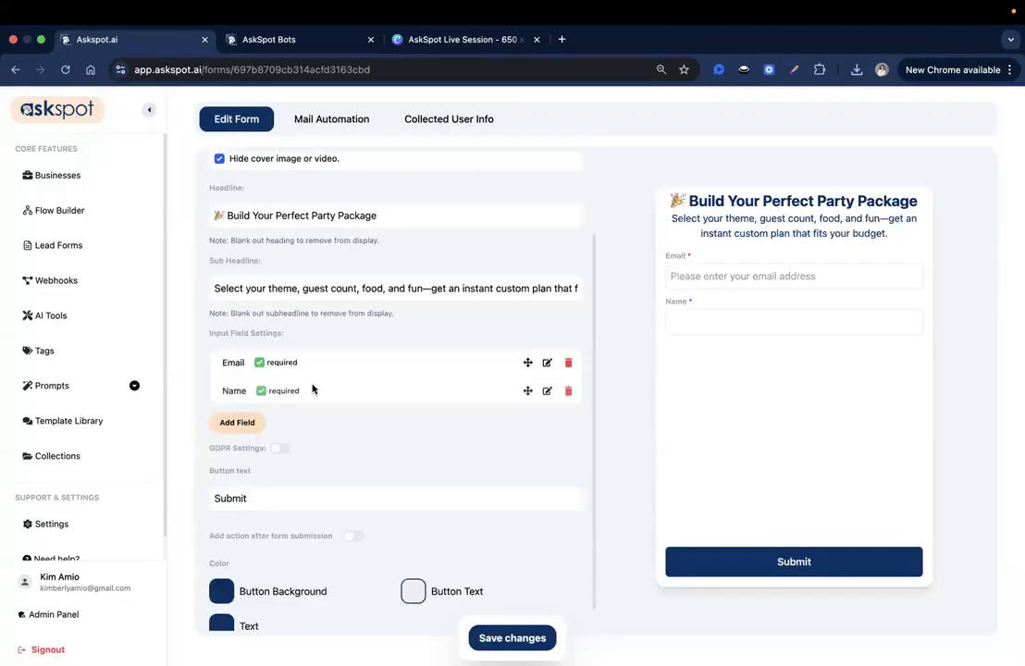
{"action": "left_click_drag", "start_coordinate": [528, 390], "coordinate": [531, 365]}
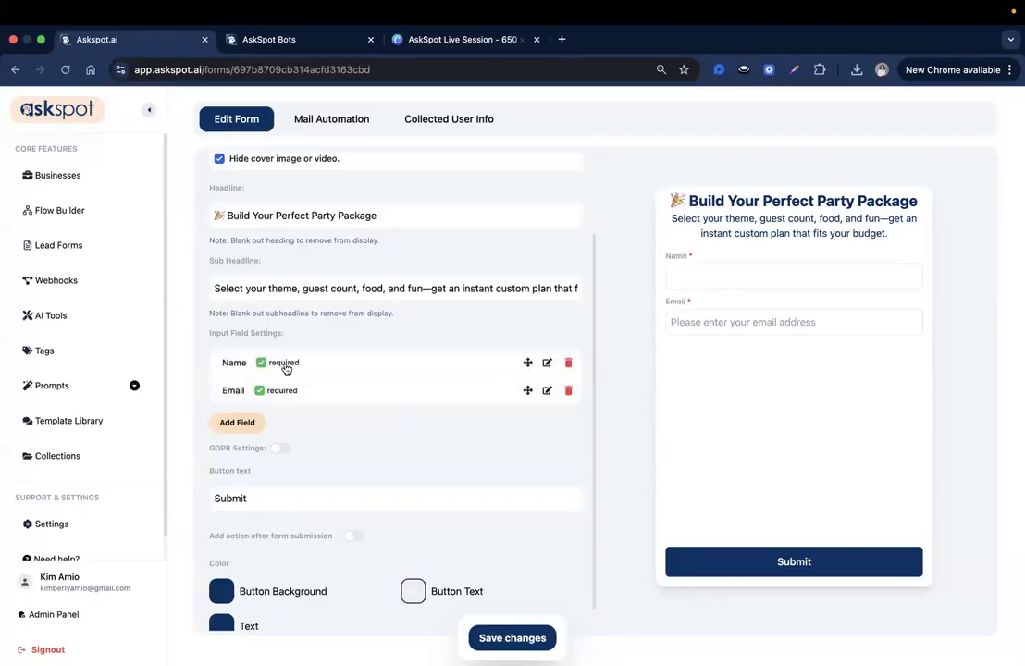
{"action": "scroll", "coordinate": [278, 400], "scroll_direction": "down", "scroll_amount": 1}
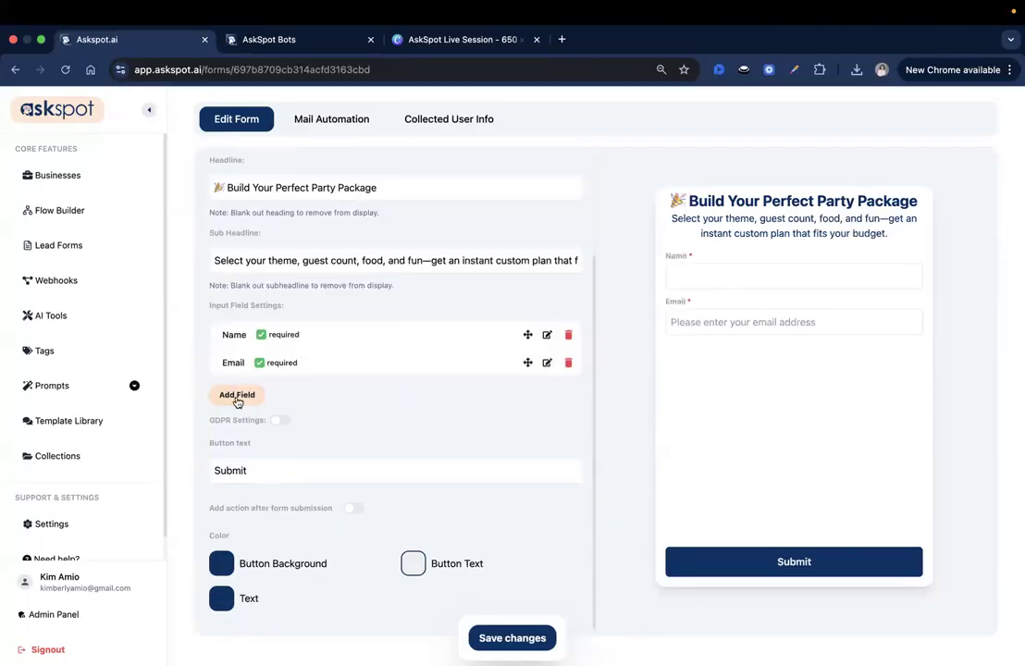
Add a Party Theme field with a pasted placeholder hint.
{"action": "left_click", "coordinate": [250, 396]}
{"action": "left_click", "coordinate": [505, 266]}
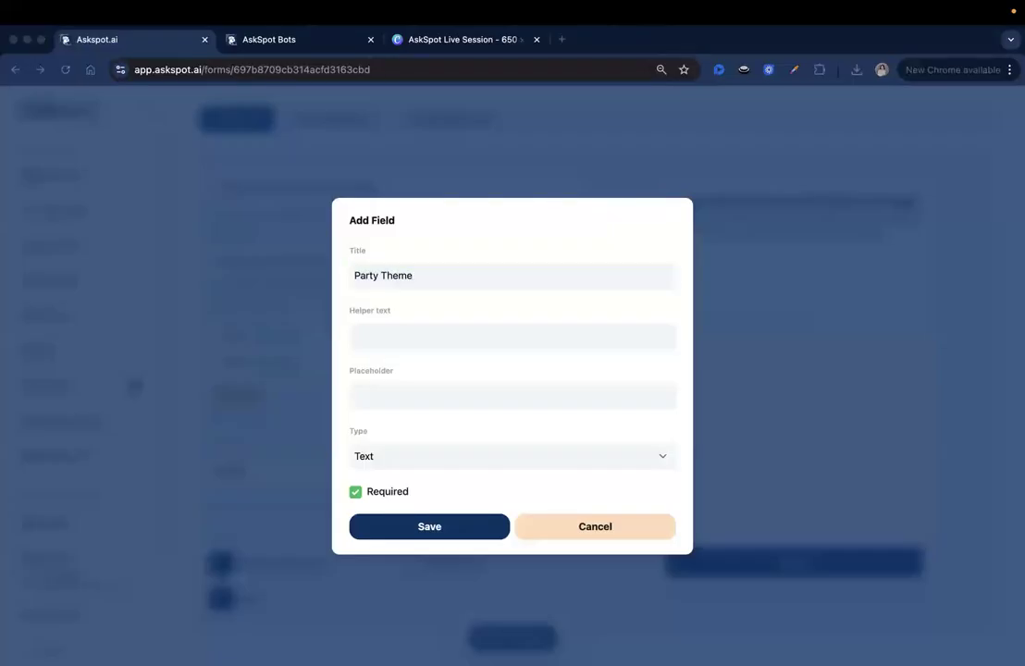
{"action": "left_click", "coordinate": [480, 407]}
{"action": "key", "text": "super+v"}
{"action": "left_click", "coordinate": [488, 526]}
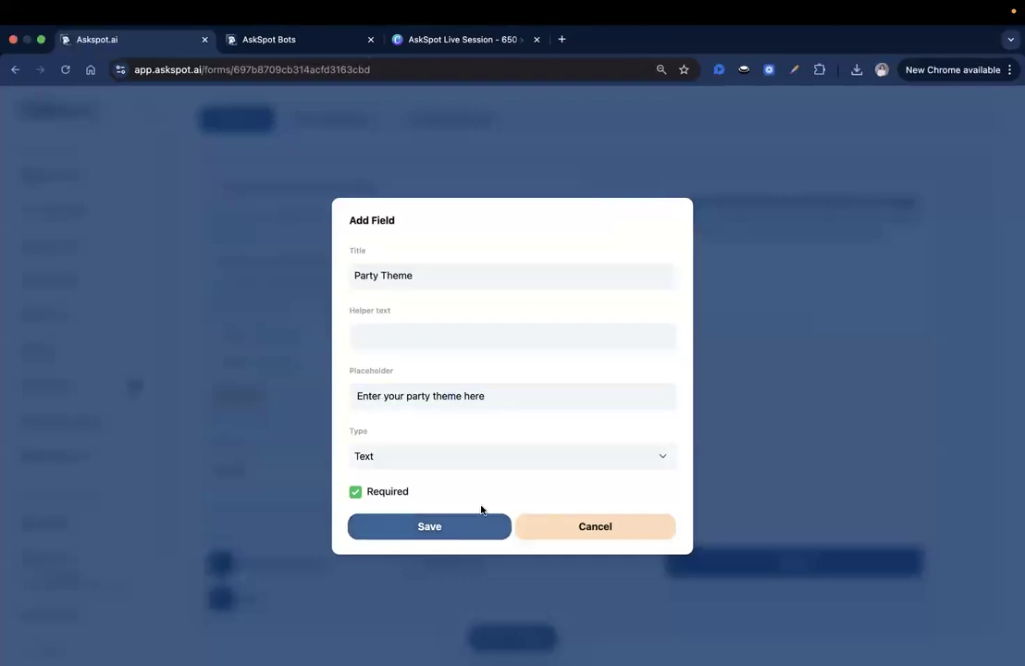
{"action": "left_click", "coordinate": [252, 424]}
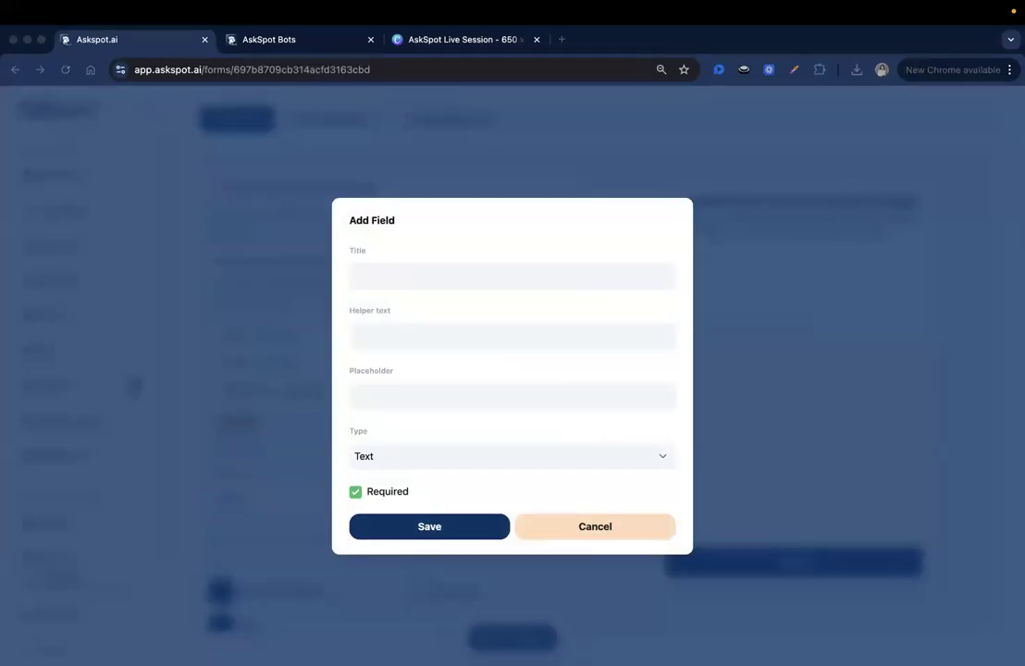
Add a Guest Count field with placeholder 'Enter number of children (max 40)'.
{"action": "left_click", "coordinate": [463, 280]}
{"action": "type", "text": "Guest Count"}
{"action": "left_click", "coordinate": [467, 395]}
{"action": "type", "text": "Enter number of children (max 40)"}
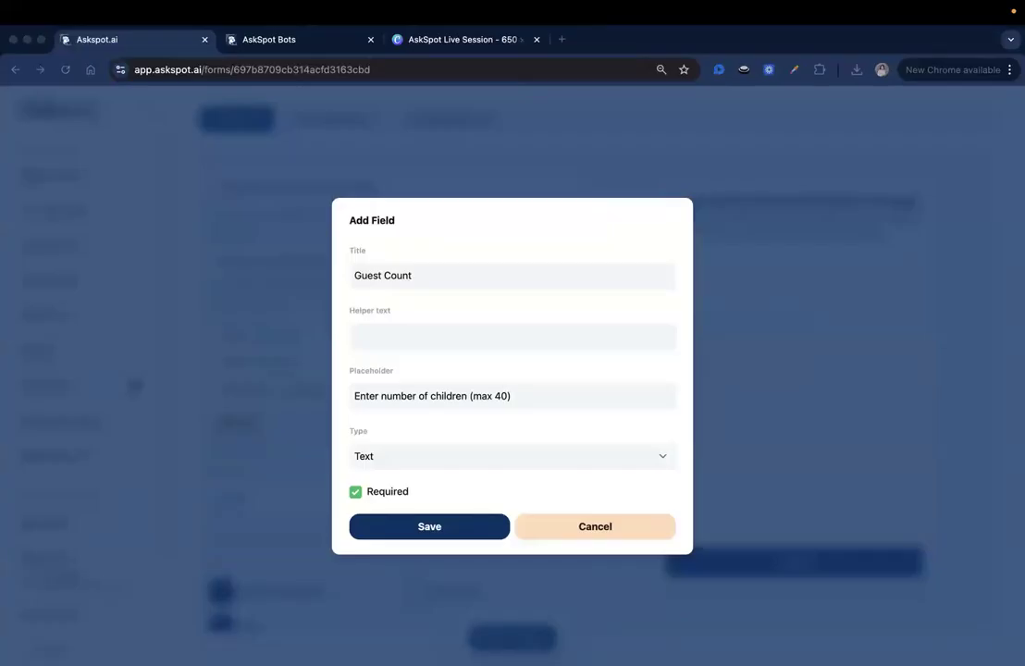
{"action": "left_click", "coordinate": [446, 533]}
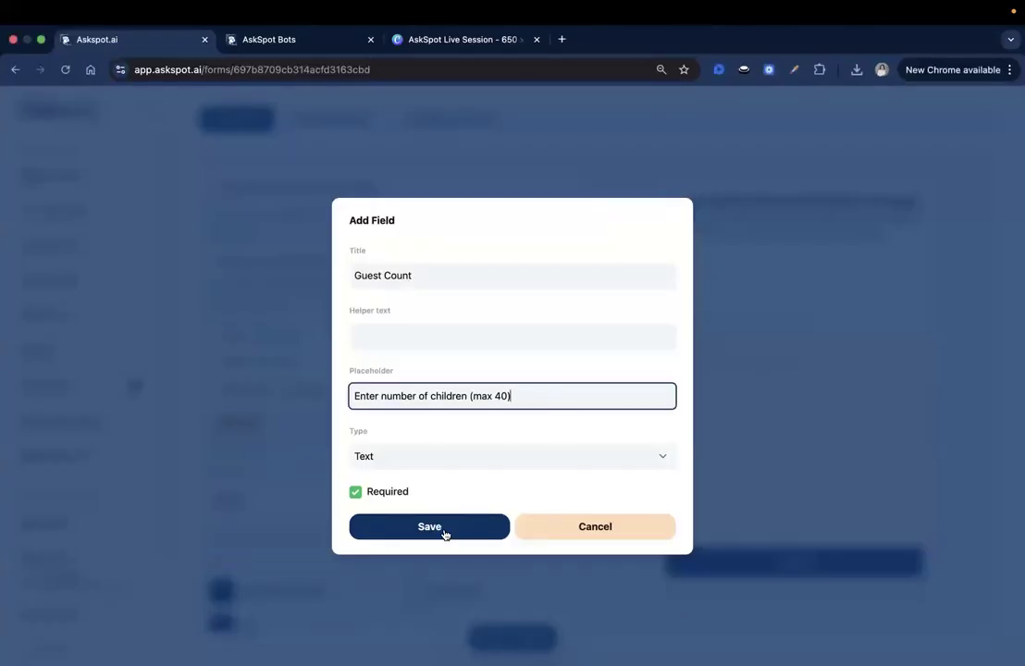
{"action": "scroll", "coordinate": [360, 500], "scroll_direction": "down", "scroll_amount": 1}
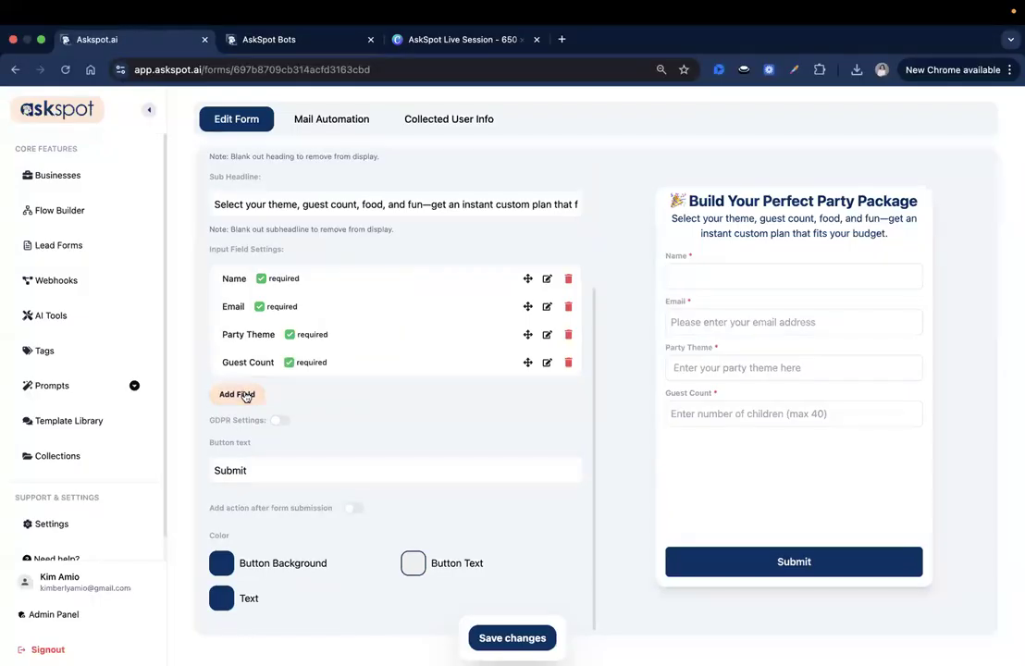
Add an optional Food Package field with its food package placeholder hint.
{"action": "left_click", "coordinate": [238, 395]}
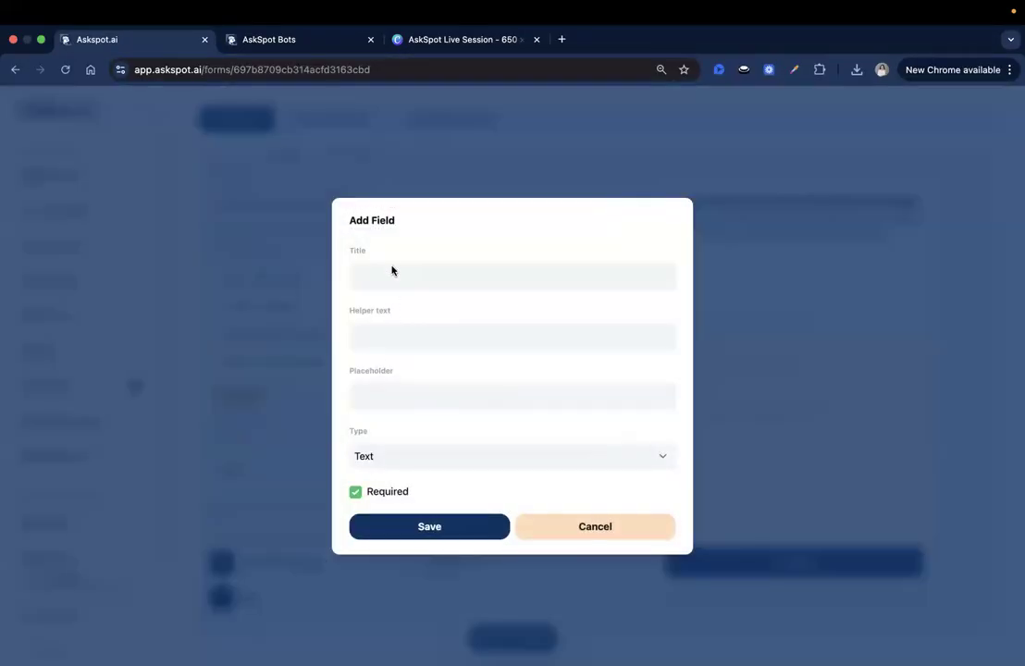
{"action": "left_click", "coordinate": [435, 282]}
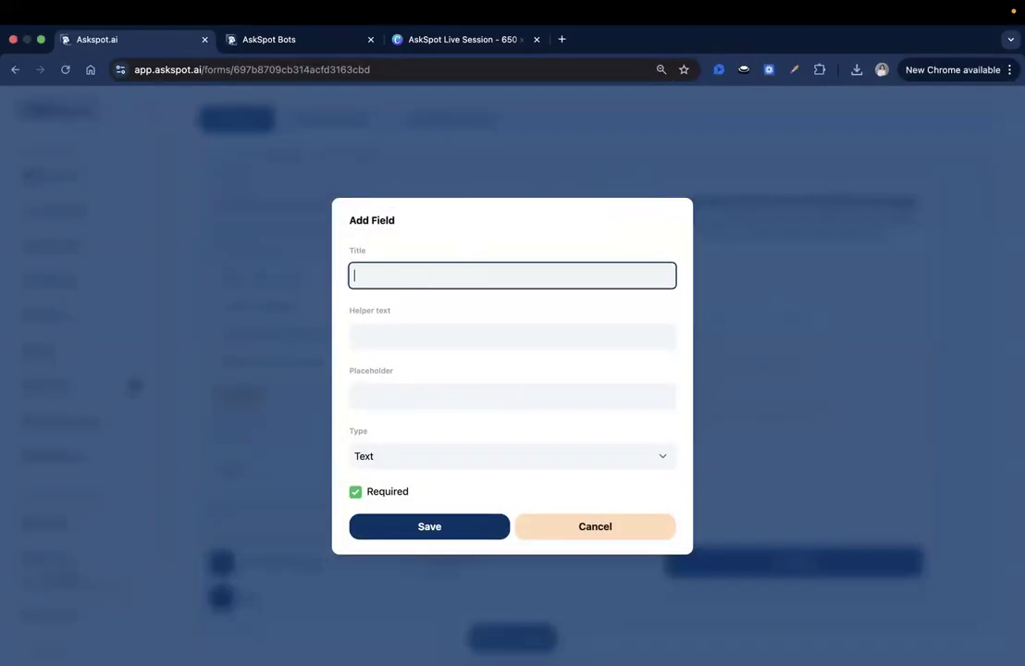
{"action": "type", "text": "Food Package"}
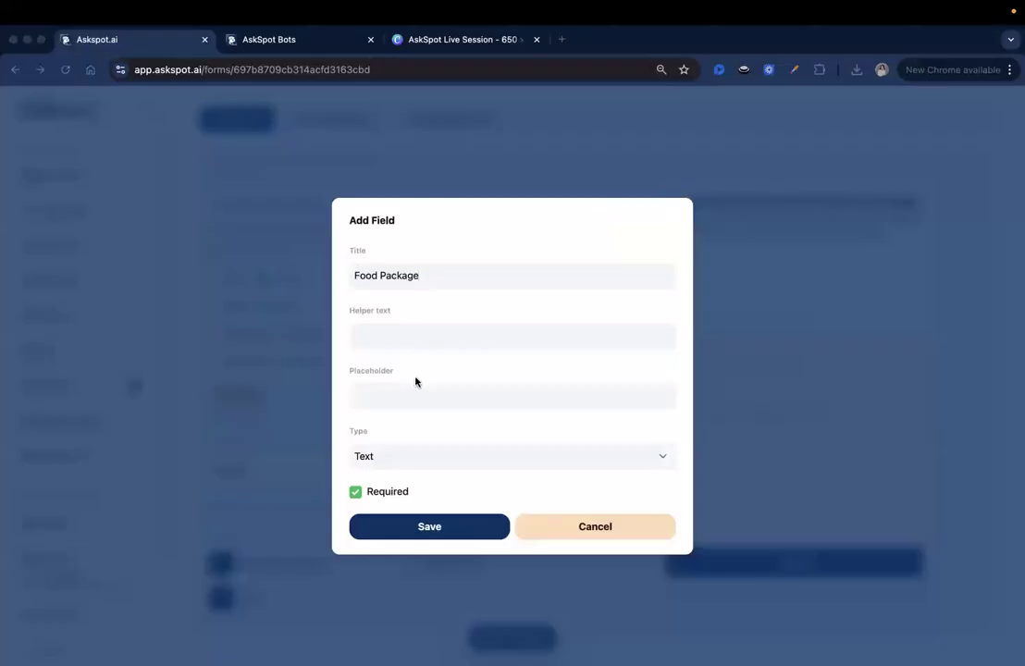
{"action": "left_click", "coordinate": [435, 394]}
{"action": "left_click", "coordinate": [435, 394]}
{"action": "type", "text": "Enter your preferred food package."}
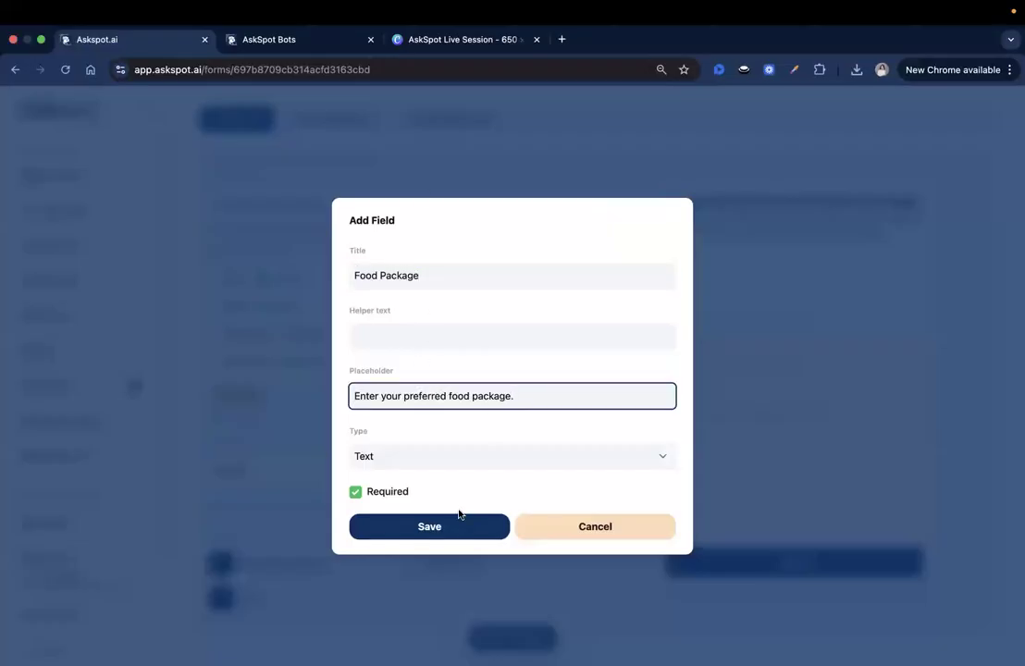
{"action": "left_click", "coordinate": [370, 490]}
{"action": "left_click", "coordinate": [387, 491]}
{"action": "left_click", "coordinate": [430, 527]}
Add a Games/Activities field with a games and activities placeholder hint.
{"action": "key", "text": "super+Tab"}
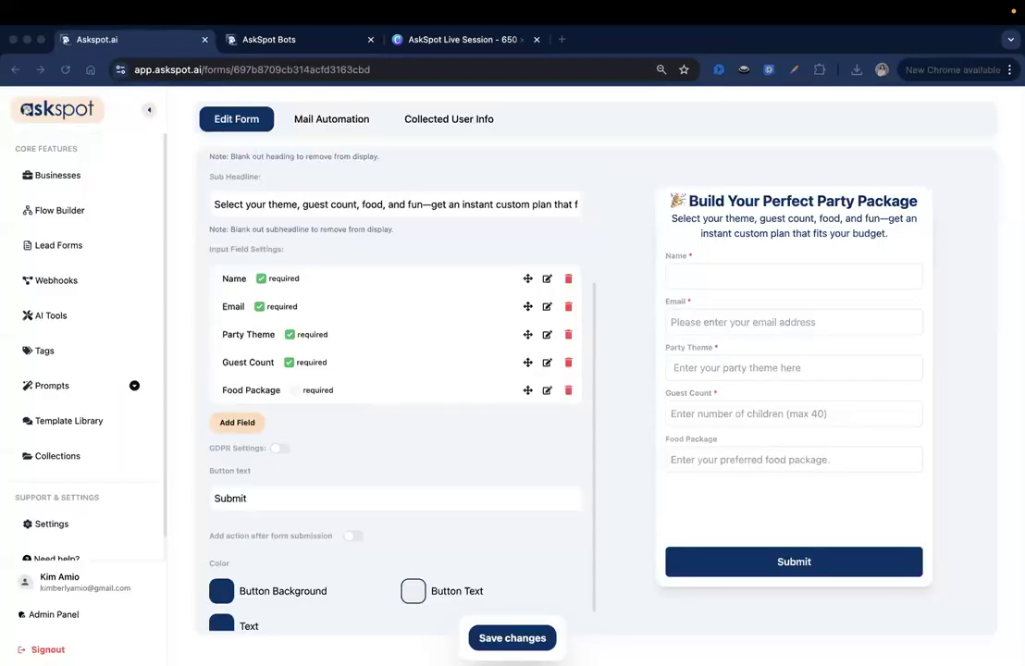
{"action": "left_click", "coordinate": [241, 424]}
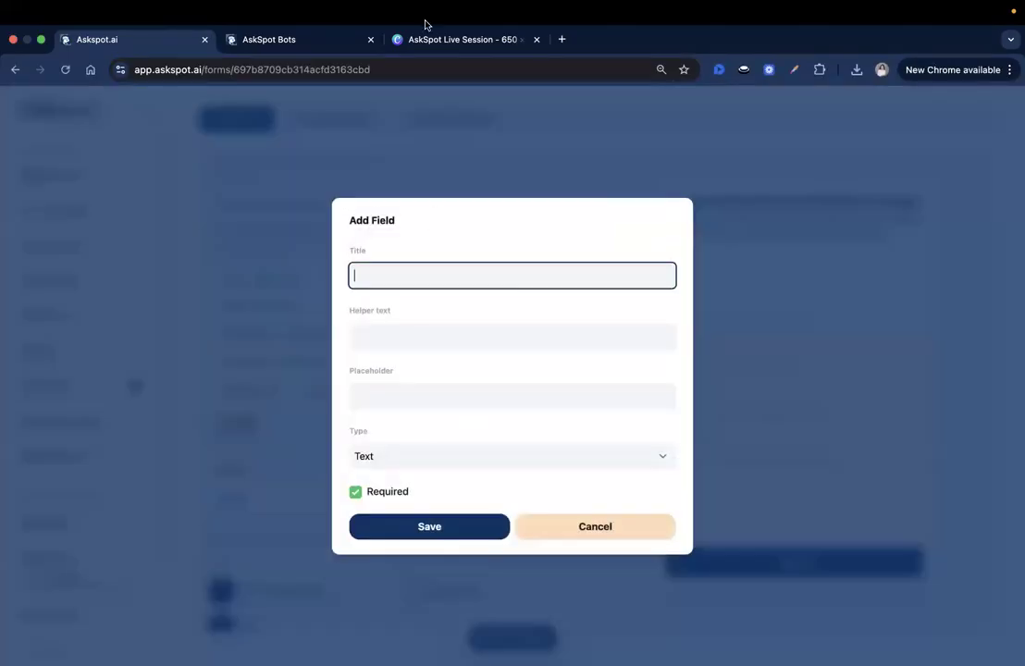
{"action": "key", "text": "super+Tab"}
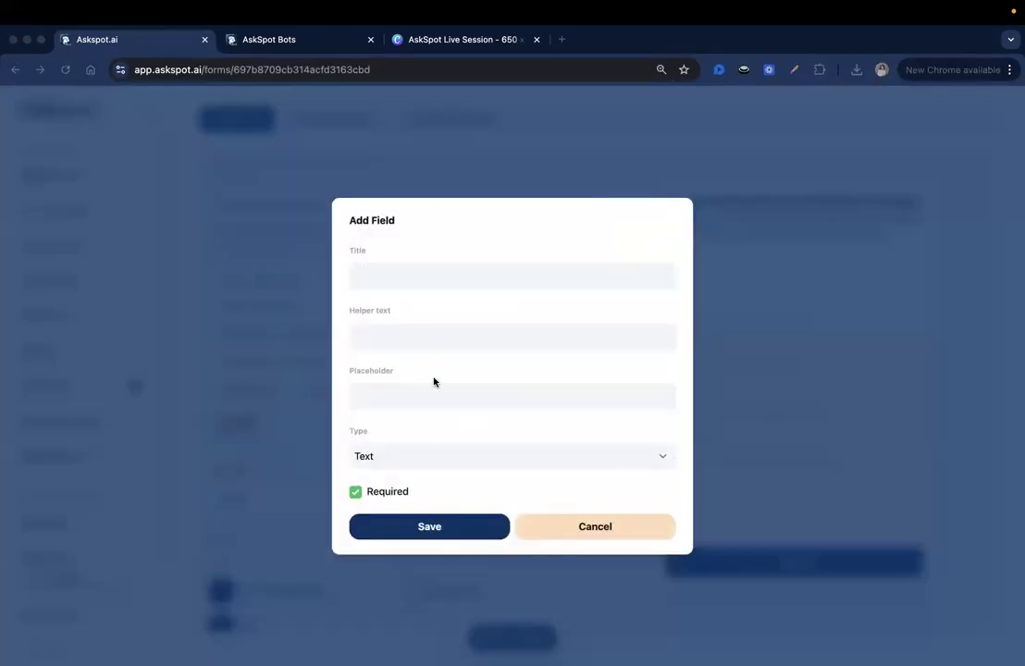
{"action": "left_click", "coordinate": [386, 284]}
{"action": "type", "text": "Games/Activities"}
{"action": "key", "text": "super+Tab"}
{"action": "key", "text": "super+Tab"}
{"action": "left_click", "coordinate": [417, 402]}
{"action": "type", "text": "Enter your selected Games/Activities"}
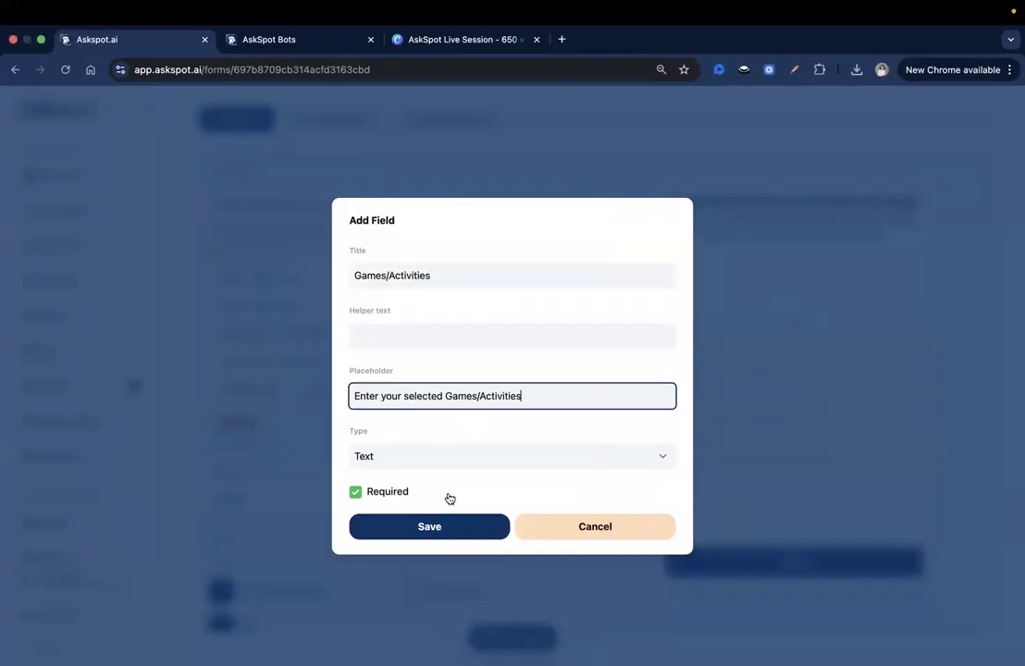
{"action": "left_click", "coordinate": [460, 530]}
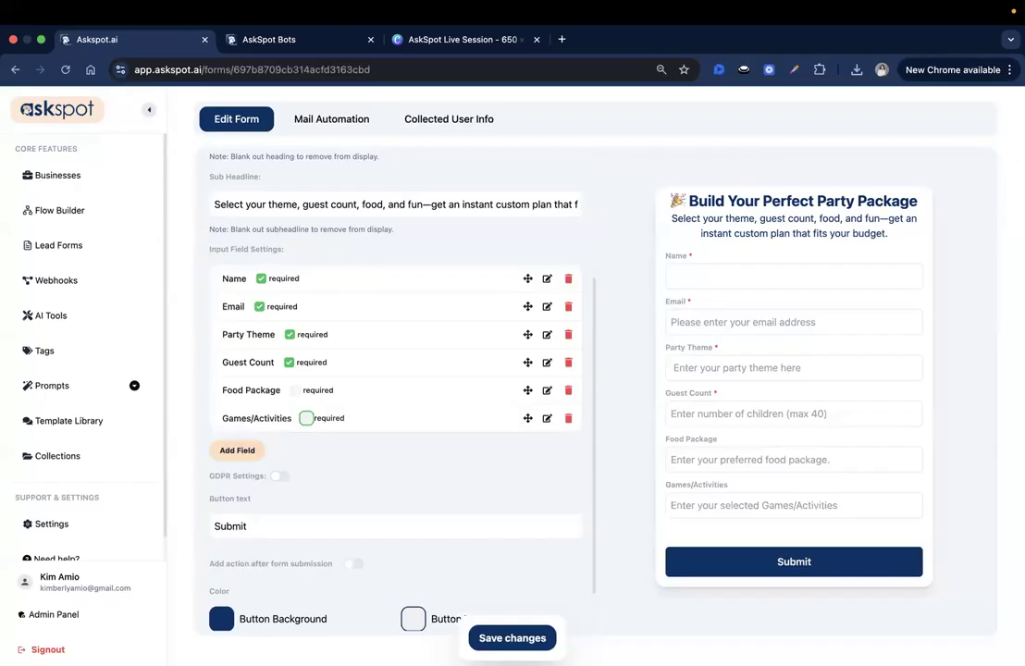
Add an optional Budget field with a total party budget placeholder hint.
{"action": "key", "text": "super+Tab"}
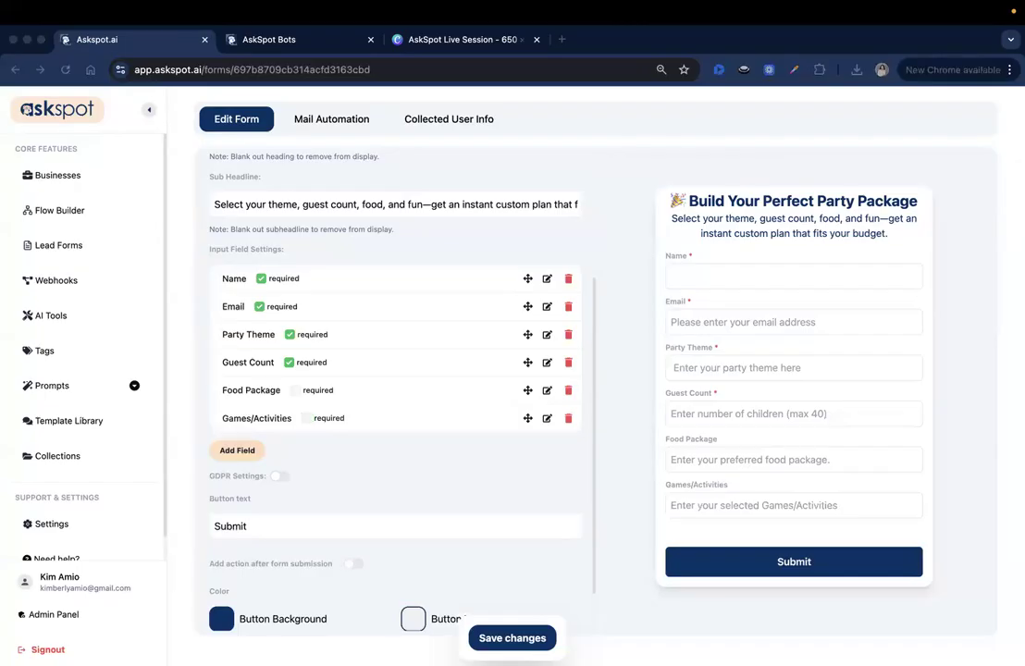
{"action": "key", "text": "super+Tab"}
{"action": "left_click", "coordinate": [237, 450]}
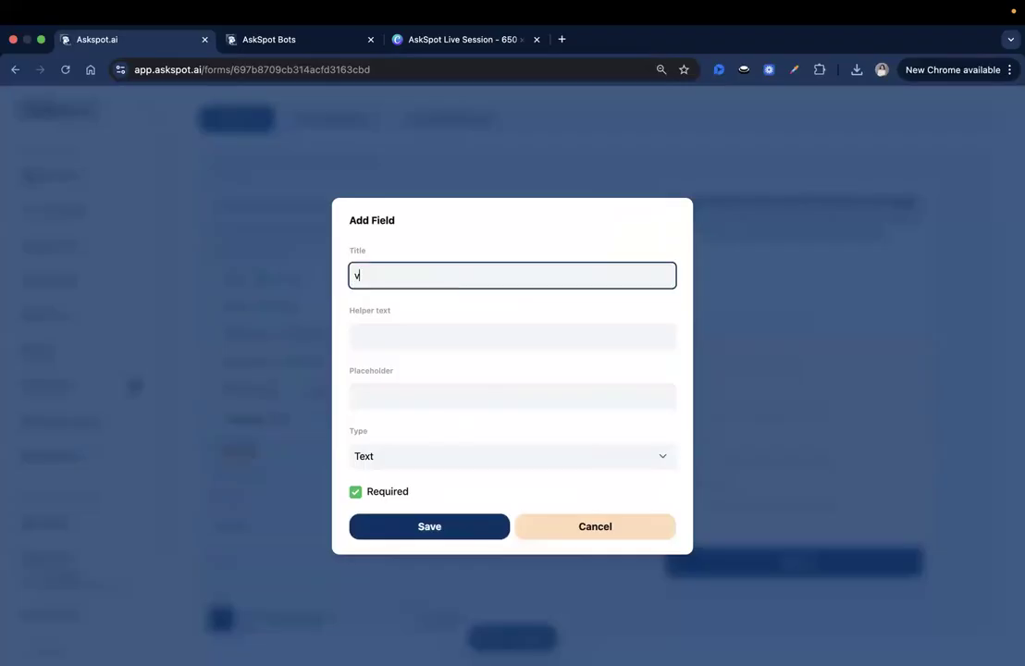
{"action": "key", "text": "BackSpace"}
{"action": "type", "text": "Budget"}
{"action": "key", "text": "super+Tab"}
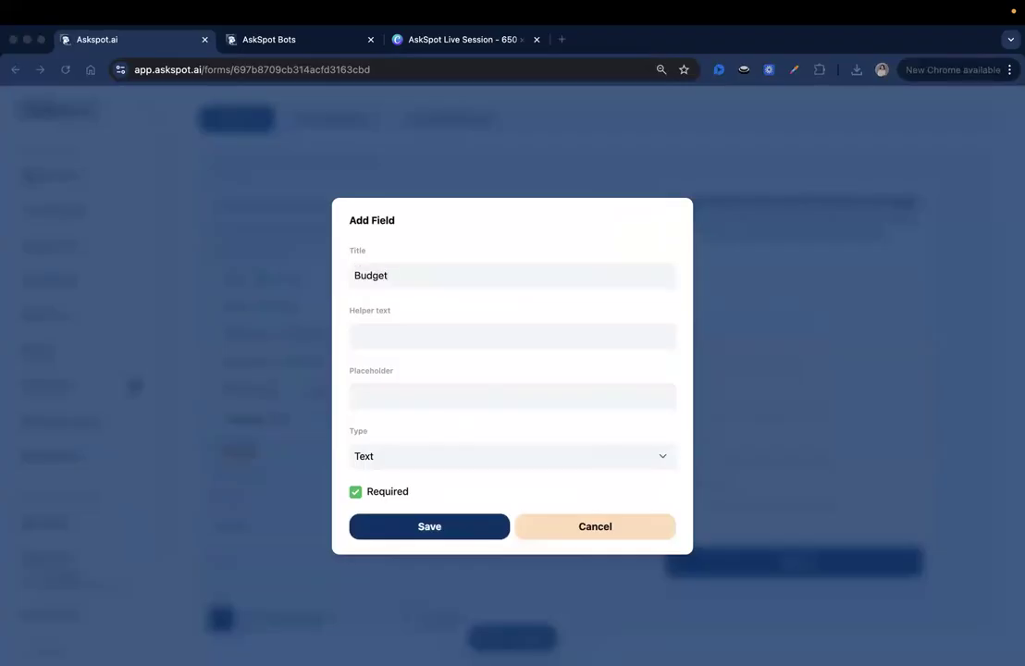
{"action": "key", "text": "super+Tab"}
{"action": "left_click", "coordinate": [448, 385]}
{"action": "type", "text": "Enter your total party budget"}
{"action": "triple_click", "coordinate": [509, 396]}
{"action": "left_click", "coordinate": [515, 397]}
{"action": "left_click", "coordinate": [416, 526]}
{"action": "left_click", "coordinate": [366, 498]}
{"action": "left_click", "coordinate": [423, 528]}
{"action": "scroll", "coordinate": [270, 389], "scroll_direction": "down", "scroll_amount": 2}
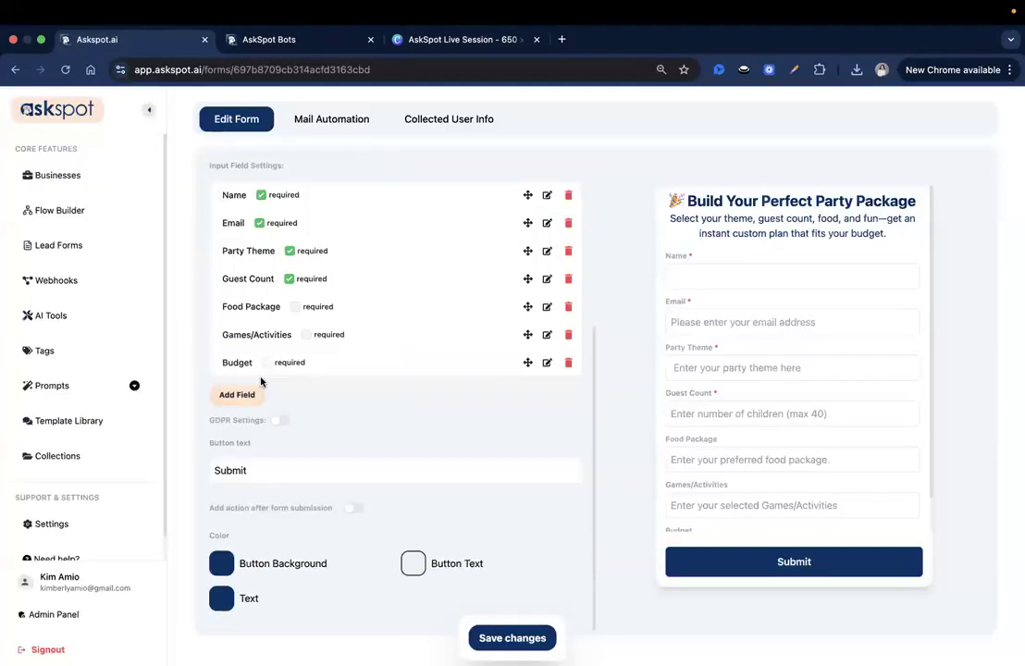
{"action": "left_click", "coordinate": [248, 394]}
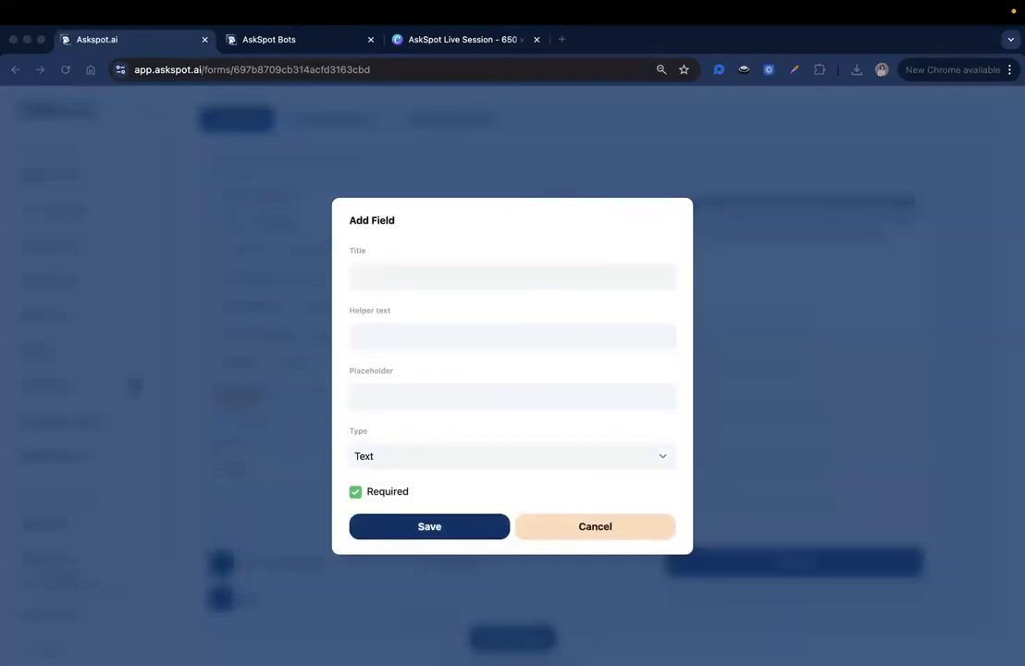
Add an optional Textarea field titled Notes with a special-requests placeholder hint.
{"action": "left_click", "coordinate": [449, 269]}
{"action": "type", "text": "Notes"}
{"action": "left_click", "coordinate": [450, 388]}
{"action": "left_click", "coordinate": [450, 403]}
{"action": "type", "text": "Any special requests or important details?"}
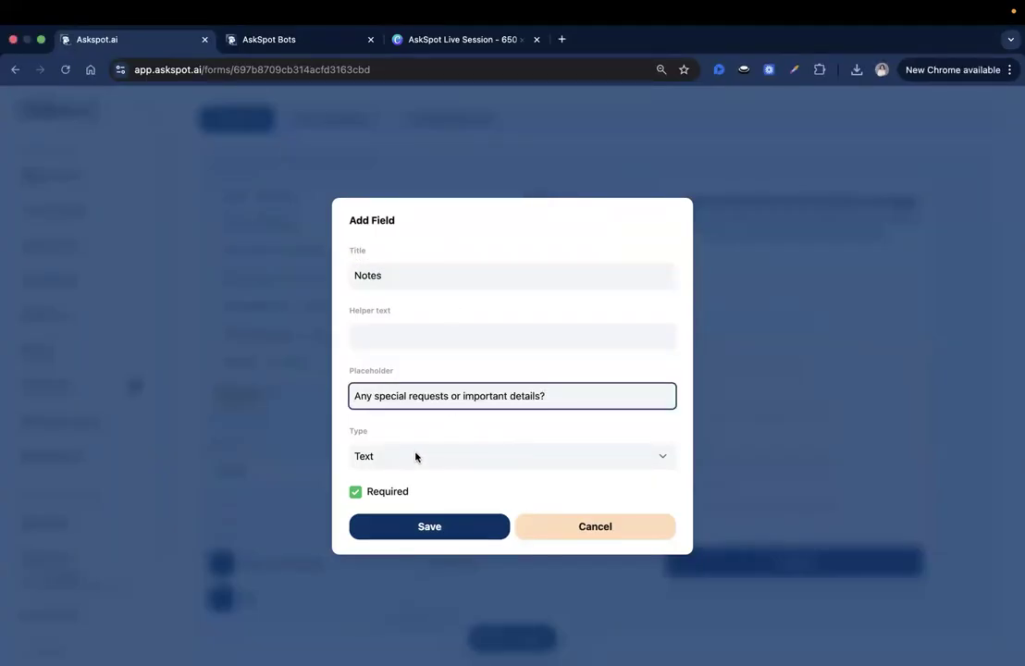
{"action": "left_click", "coordinate": [378, 497]}
{"action": "left_click", "coordinate": [389, 454]}
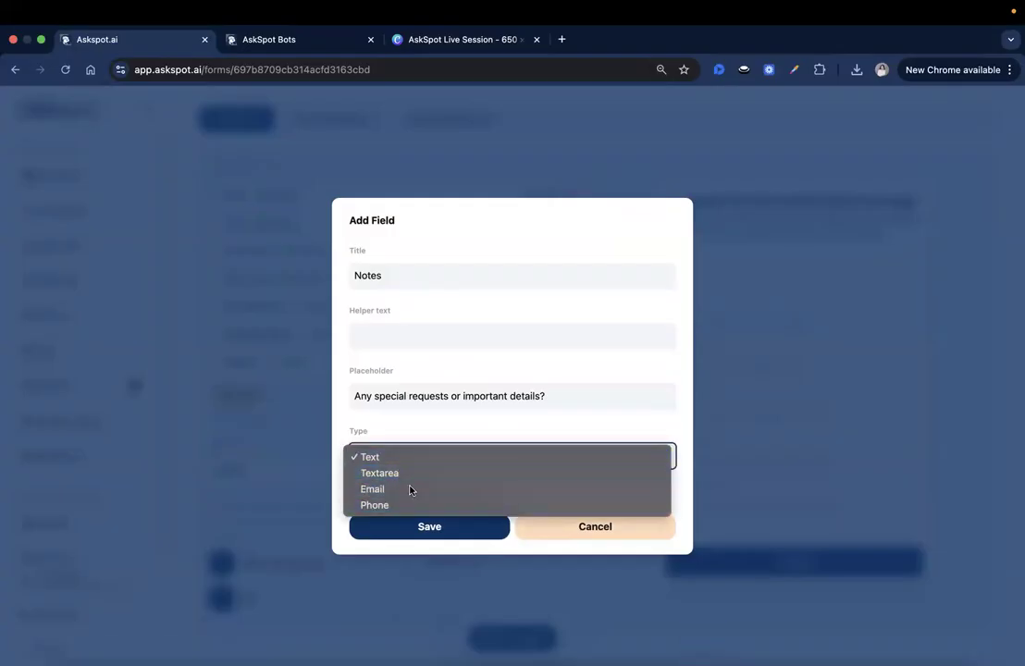
{"action": "left_click", "coordinate": [430, 473]}
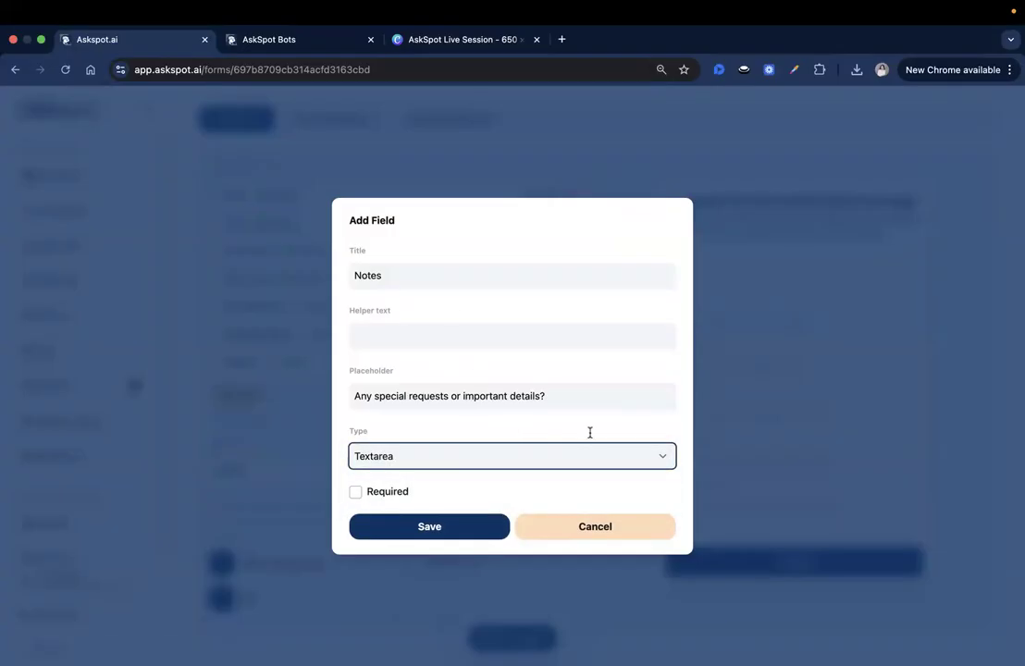
{"action": "left_click", "coordinate": [465, 526]}
{"action": "scroll", "coordinate": [790, 485], "scroll_direction": "down", "scroll_amount": 2}
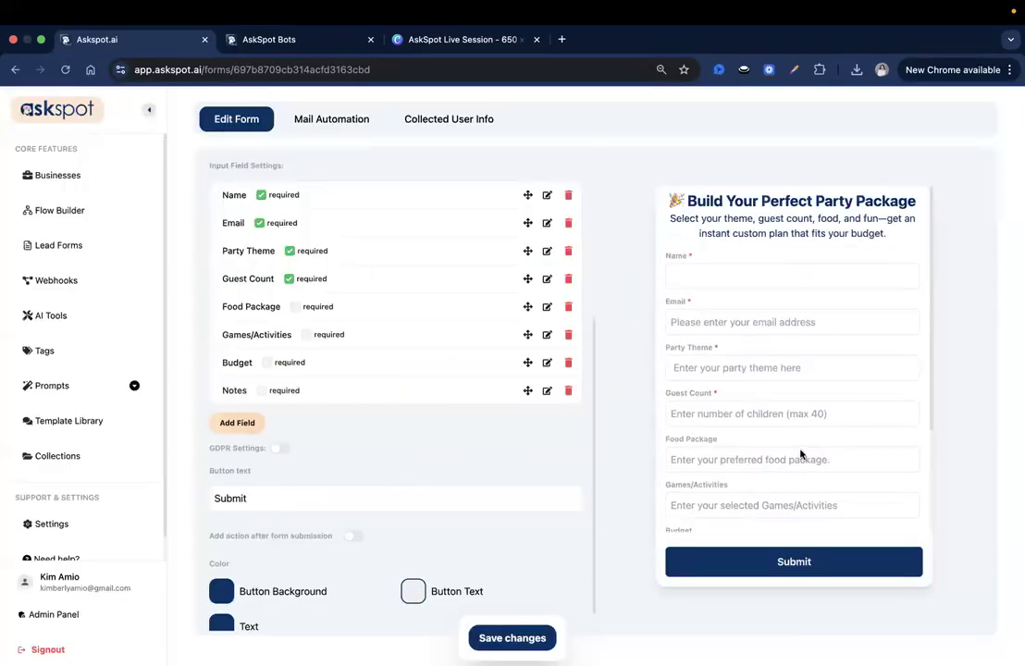
{"action": "scroll", "coordinate": [780, 303], "scroll_direction": "down", "scroll_amount": 3}
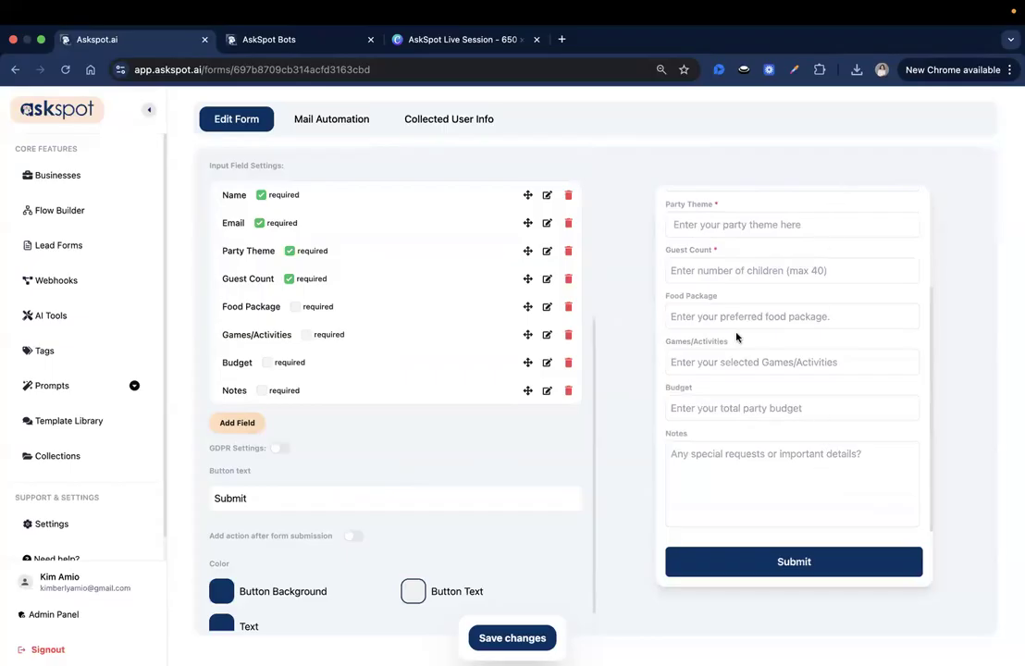
{"action": "left_click", "coordinate": [320, 40]}
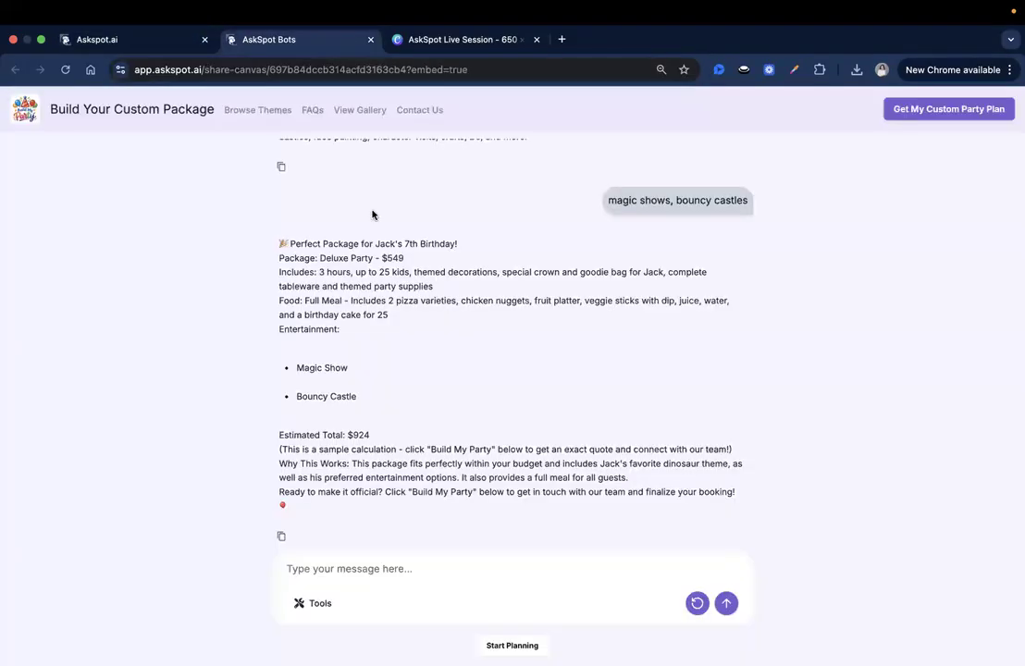
Sample the chat page's light #f6f4ff background colour with a colour-picker extension.
{"action": "left_click", "coordinate": [111, 41]}
{"action": "left_click", "coordinate": [293, 41]}
{"action": "left_click", "coordinate": [795, 69]}
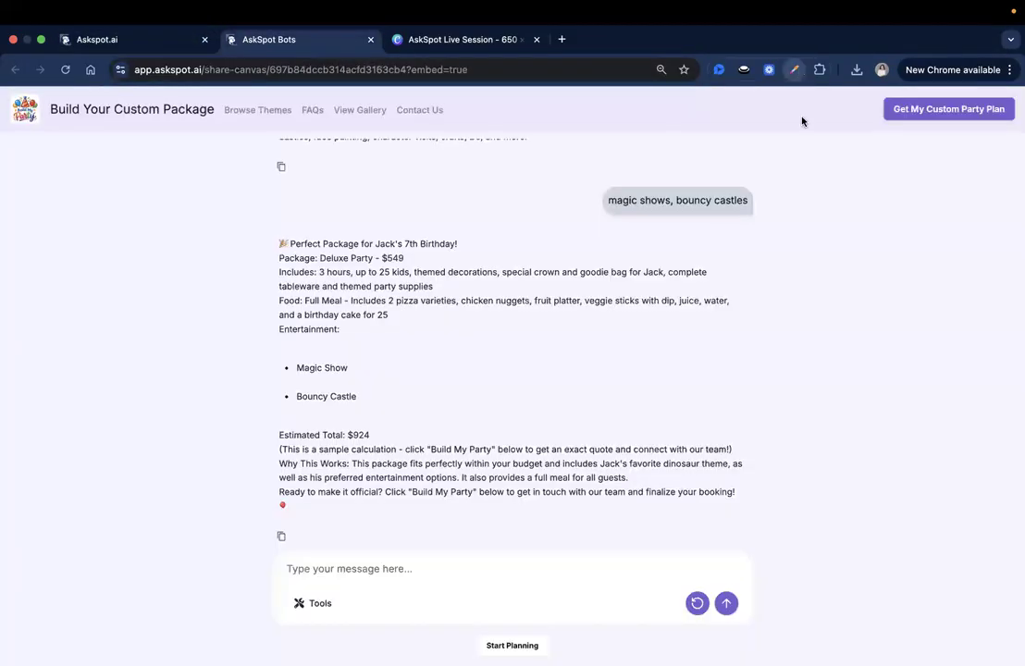
{"action": "left_click", "coordinate": [731, 123]}
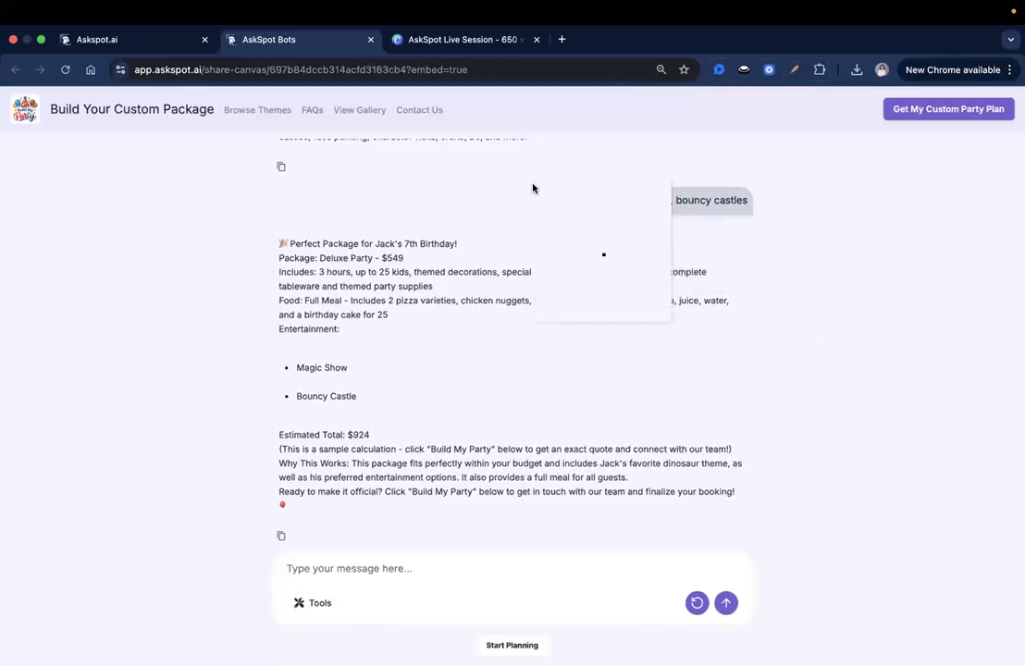
{"action": "left_click", "coordinate": [637, 227]}
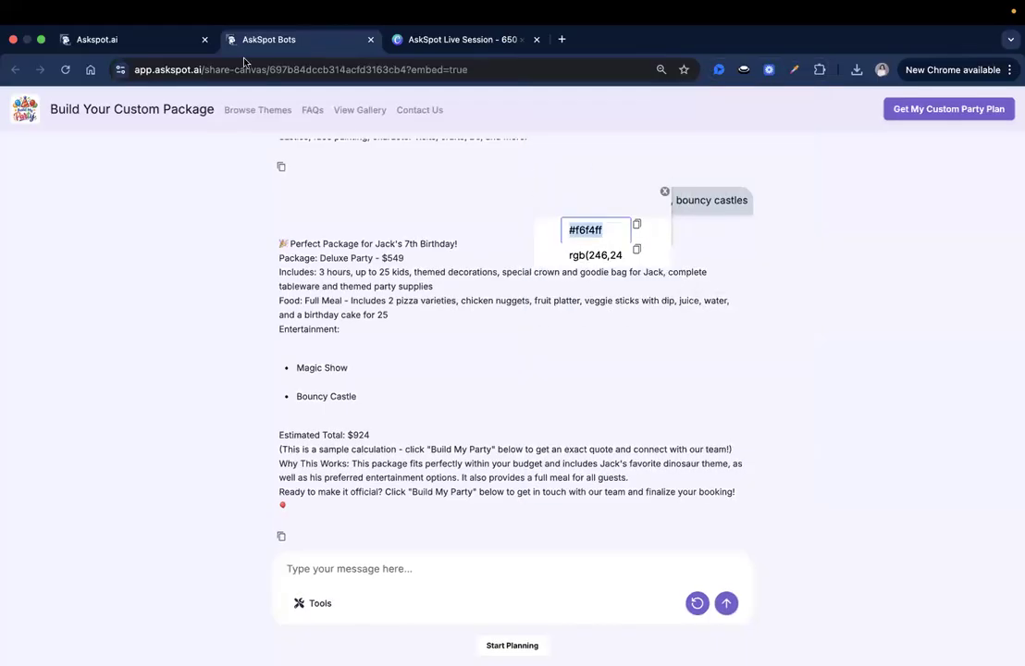
Paste #f6f4ff as the Submit button background colour, removing the doubled #.
{"action": "left_click", "coordinate": [171, 40]}
{"action": "scroll", "coordinate": [278, 556], "scroll_direction": "down", "scroll_amount": 1}
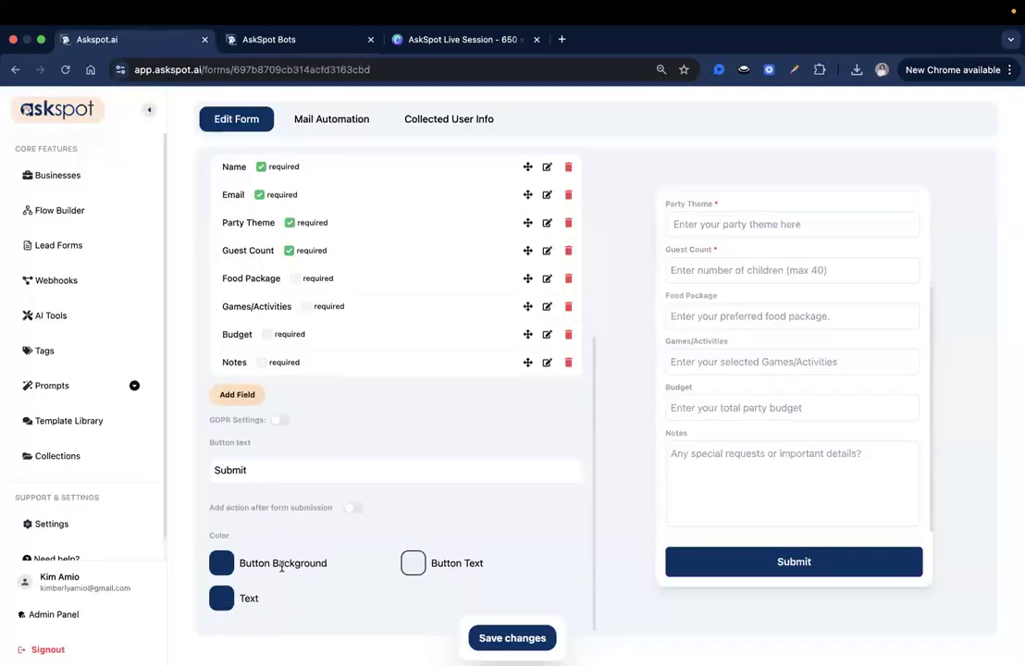
{"action": "left_click", "coordinate": [223, 564]}
{"action": "scroll", "coordinate": [297, 556], "scroll_direction": "down", "scroll_amount": 1}
{"action": "double_click", "coordinate": [298, 594]}
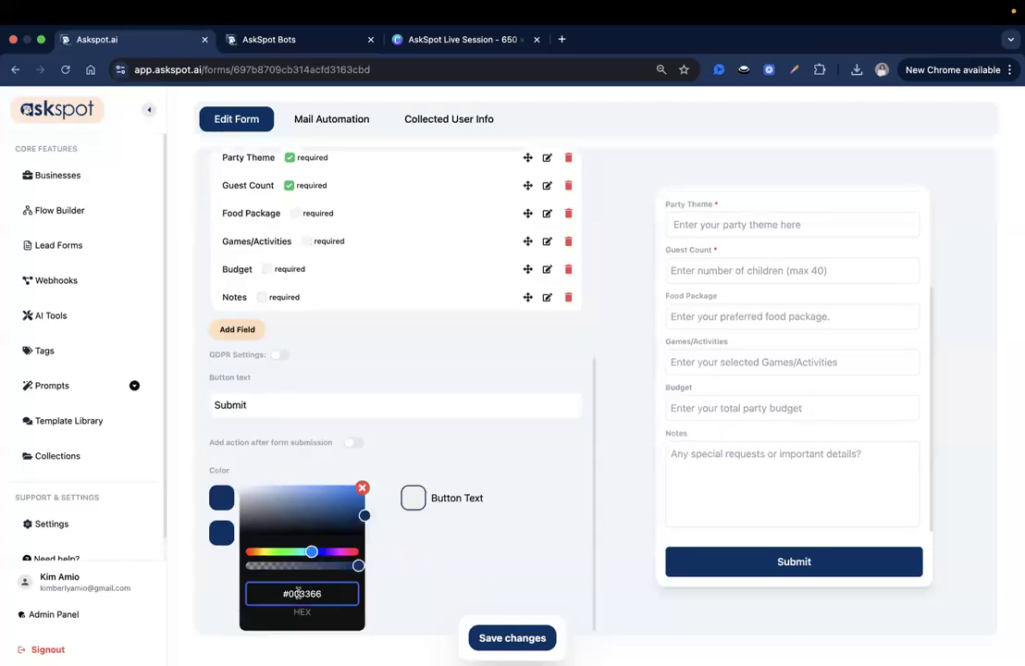
{"action": "key", "text": "super+v"}
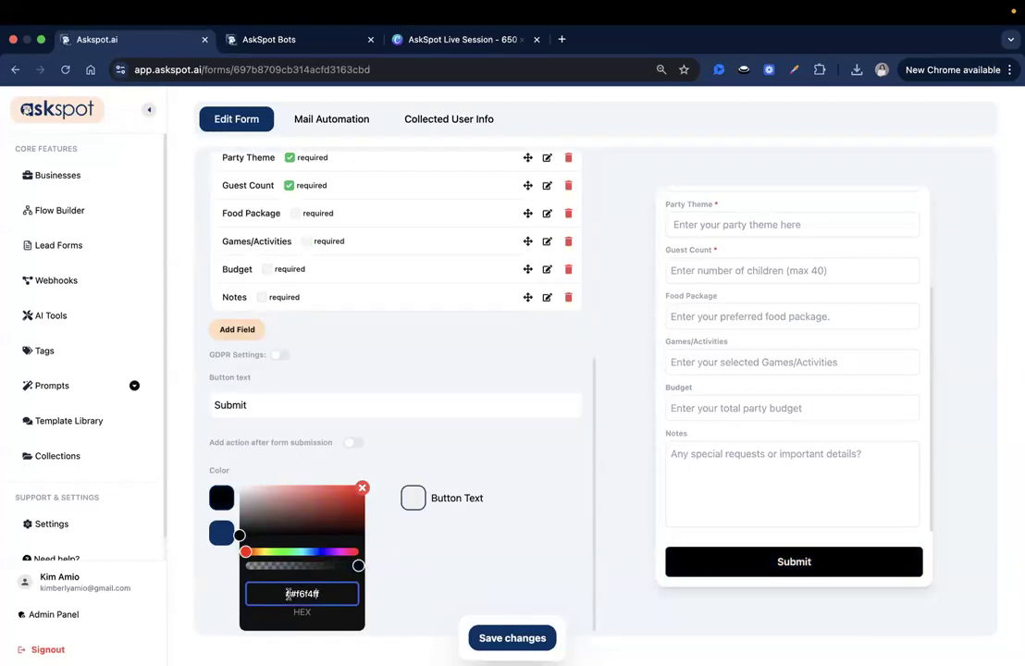
{"action": "left_click", "coordinate": [288, 594]}
{"action": "key", "text": "BackSpace"}
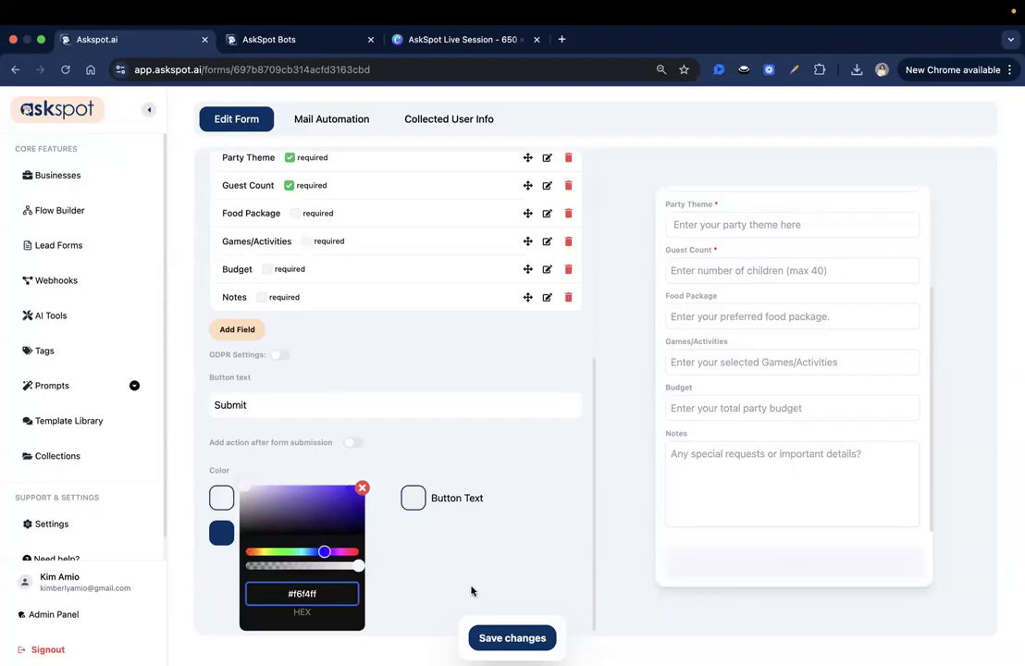
{"action": "left_click", "coordinate": [426, 494]}
Lighten the Submit button background to lavender #dcd8ee and save the form.
{"action": "left_click", "coordinate": [417, 559]}
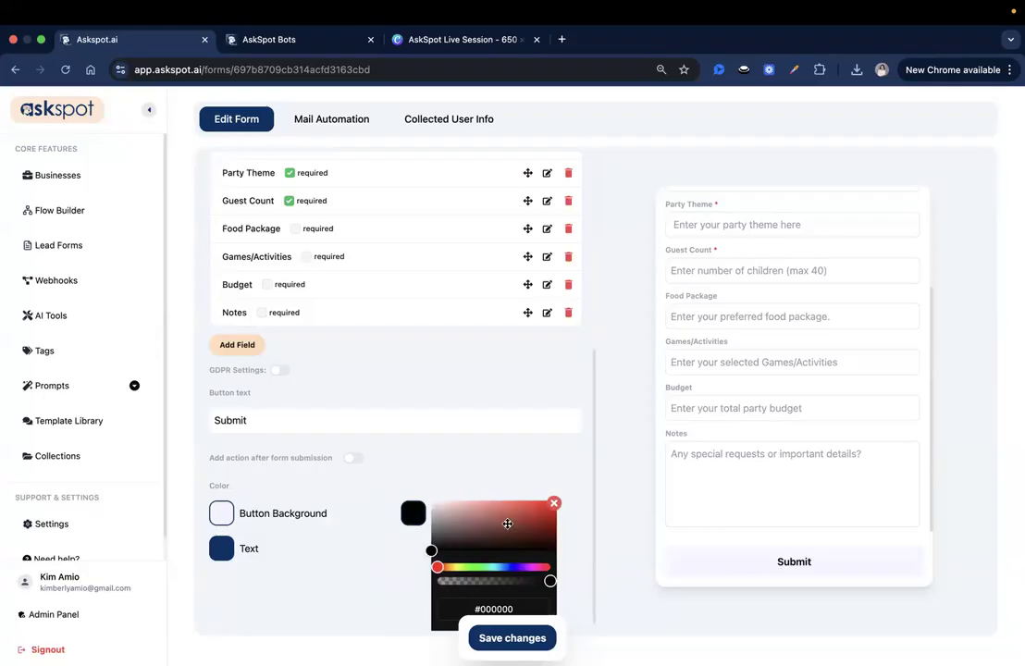
{"action": "scroll", "coordinate": [691, 458], "scroll_direction": "up", "scroll_amount": 5}
{"action": "left_click", "coordinate": [223, 520]}
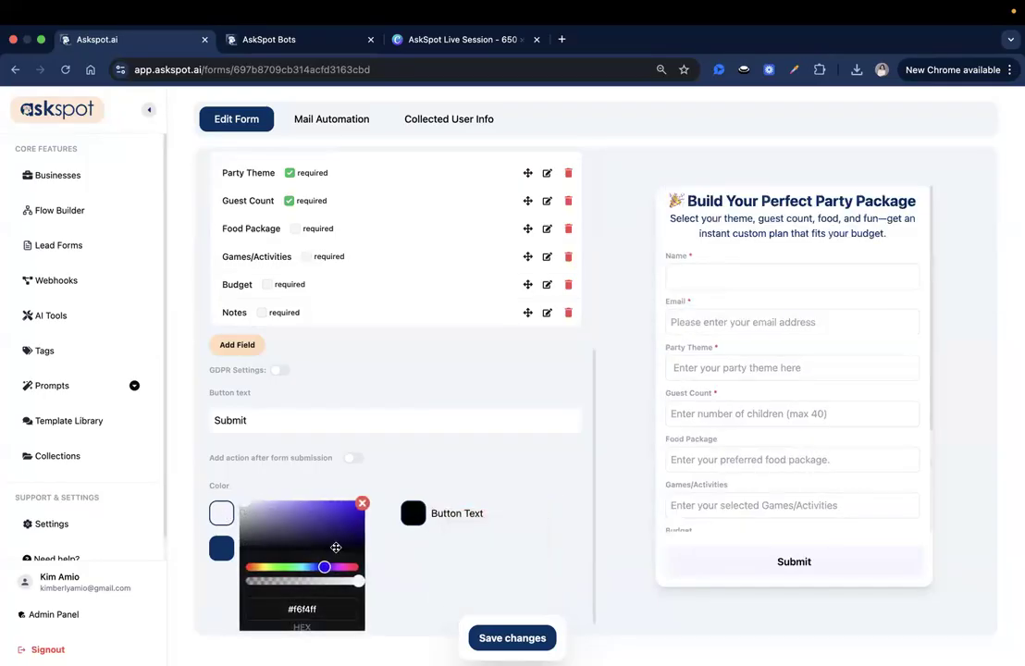
{"action": "left_click", "coordinate": [249, 509]}
{"action": "left_click", "coordinate": [251, 505]}
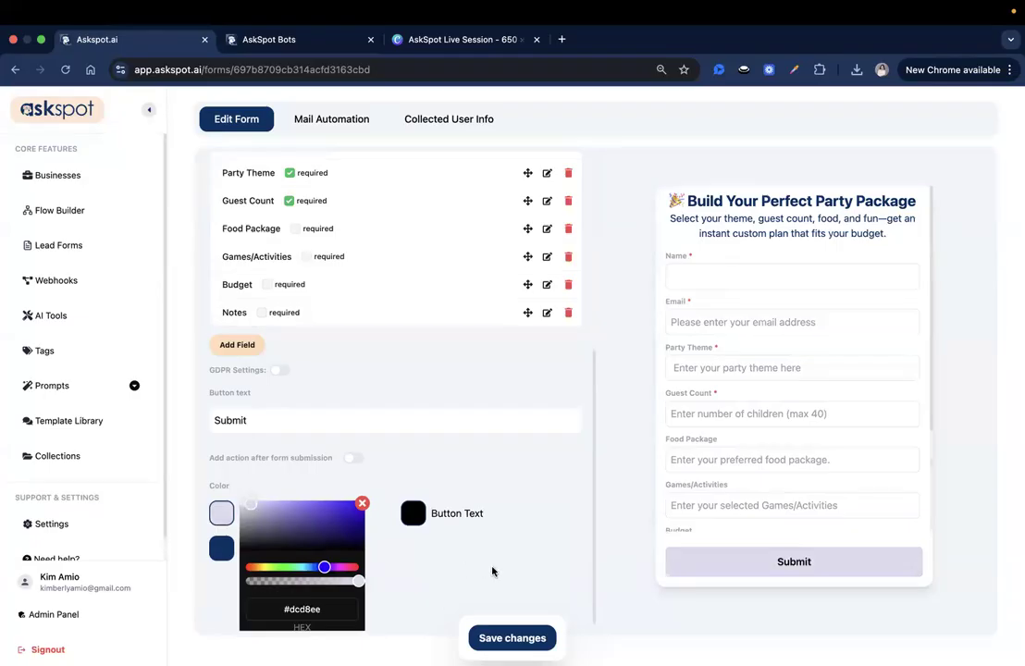
{"action": "left_click", "coordinate": [515, 639]}
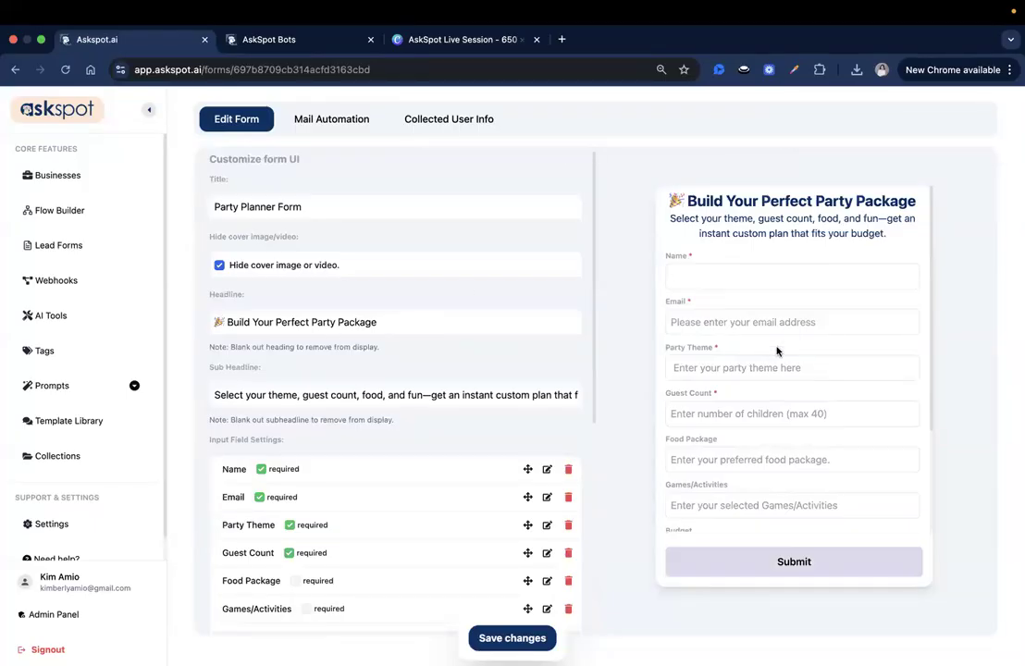
{"action": "left_click", "coordinate": [77, 172]}
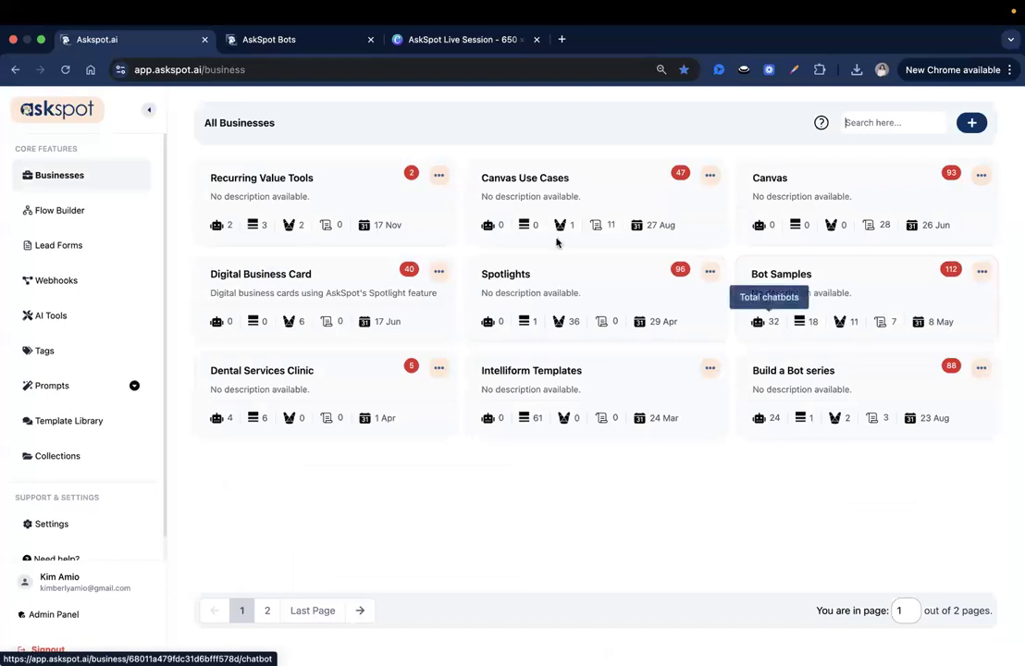
Open the channels of the Build My Party Plan Canvas in the Canvas business.
{"action": "left_click", "coordinate": [819, 214]}
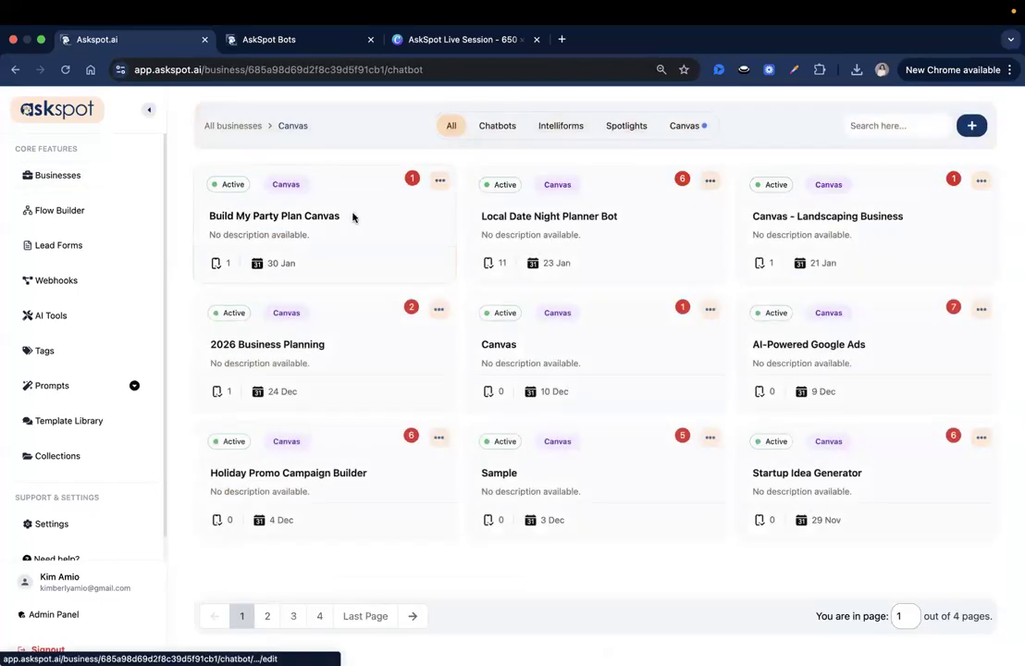
{"action": "left_click", "coordinate": [353, 218]}
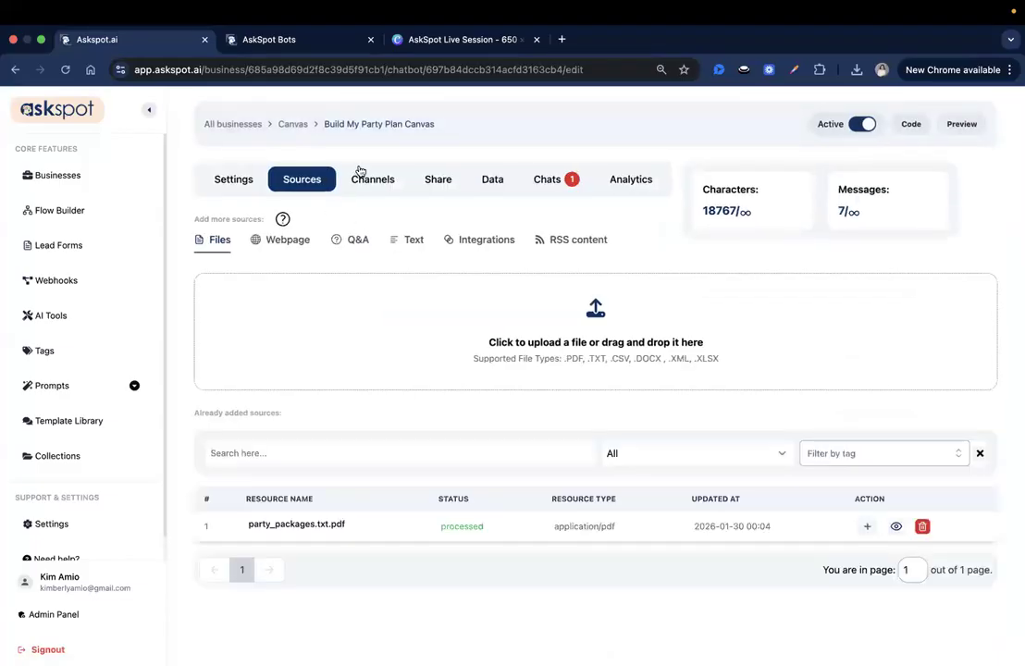
{"action": "left_click", "coordinate": [368, 176]}
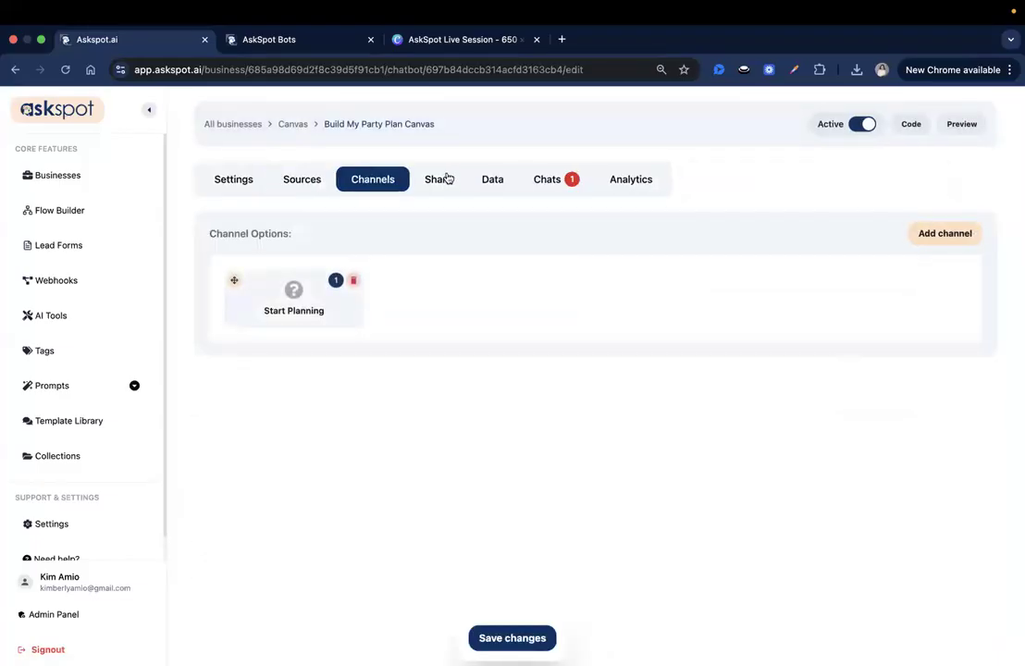
{"action": "left_click", "coordinate": [920, 233]}
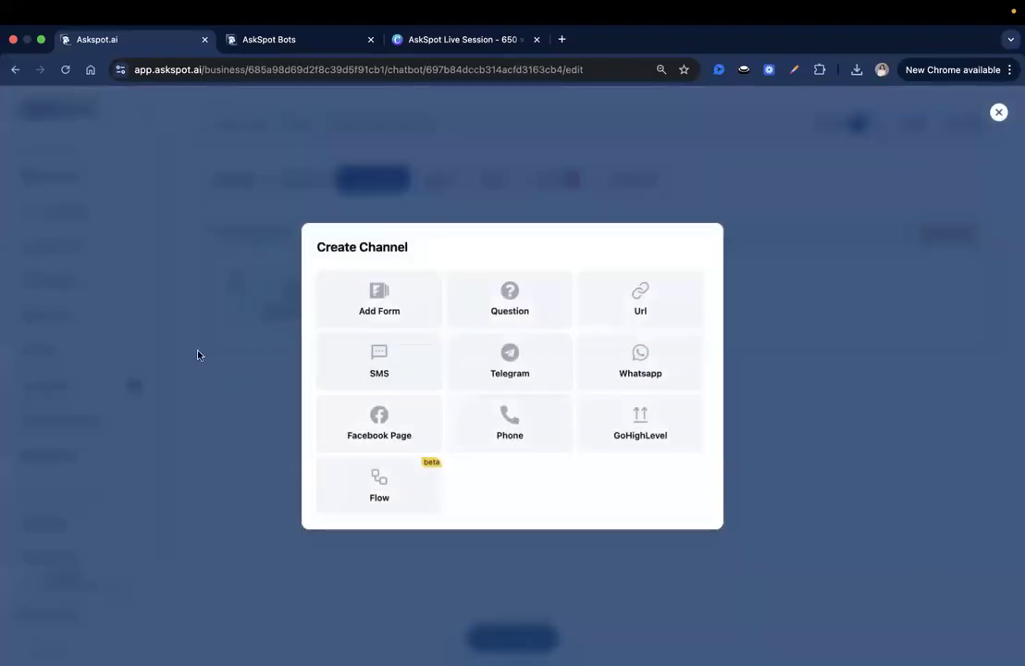
Create a form channel titled 'Build My Party' linked to Party Planner Form and save.
{"action": "left_click", "coordinate": [378, 298]}
{"action": "left_click", "coordinate": [636, 326]}
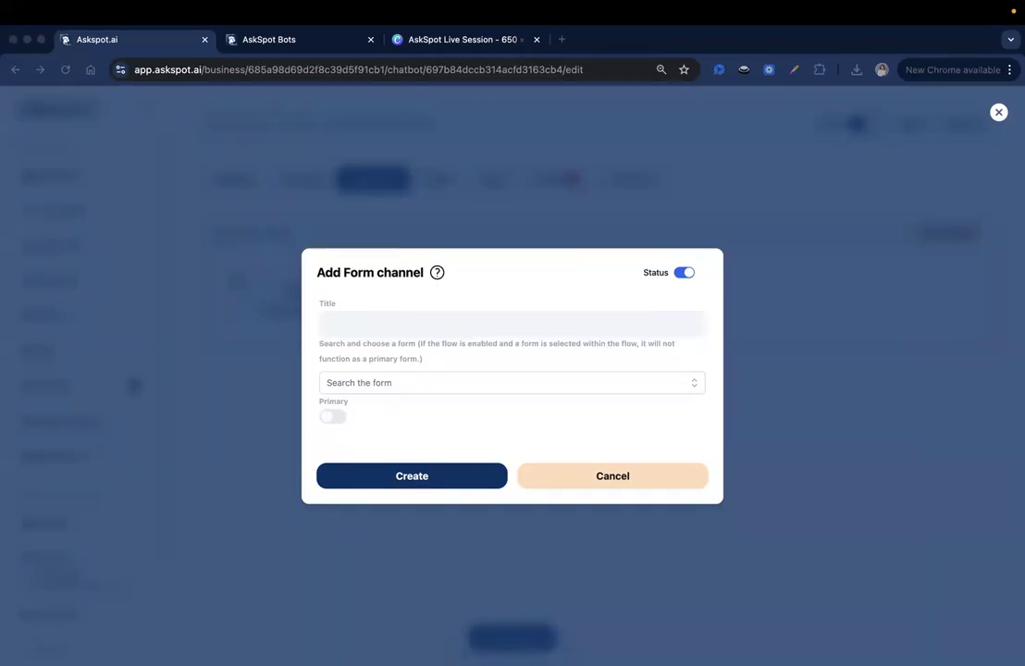
{"action": "left_click", "coordinate": [481, 326]}
{"action": "type", "text": "Build My Party"}
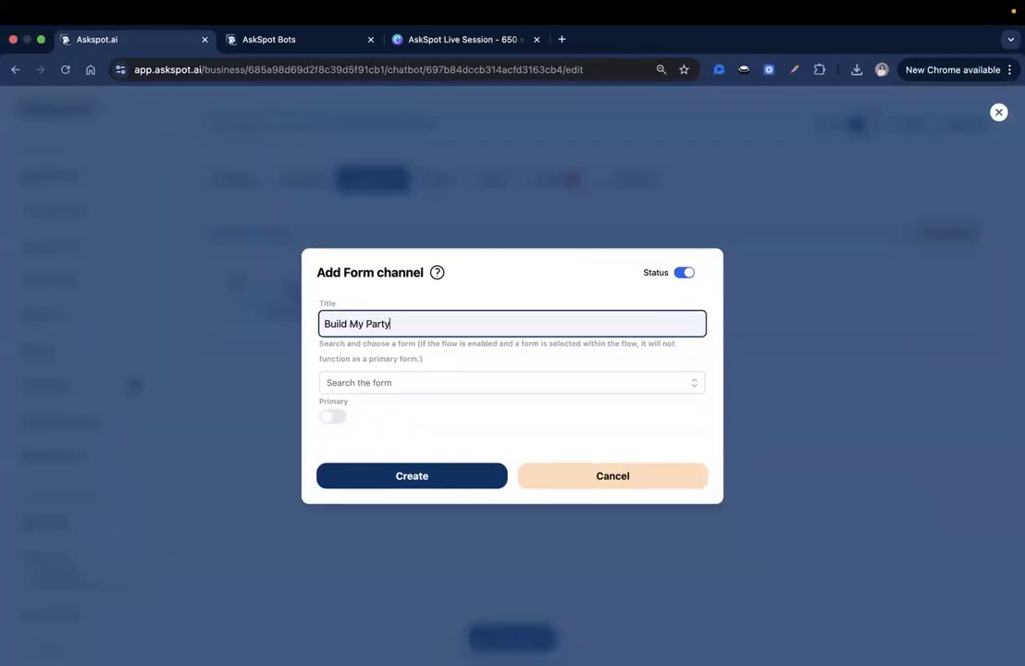
{"action": "left_click", "coordinate": [699, 385]}
{"action": "scroll", "coordinate": [544, 446], "scroll_direction": "down", "scroll_amount": 10}
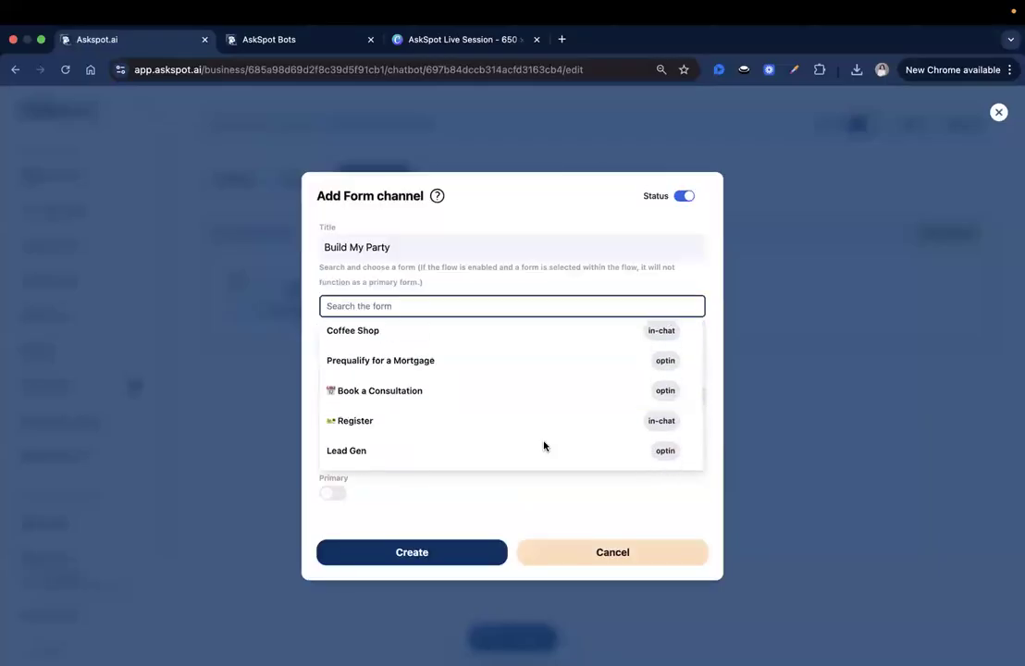
{"action": "left_click", "coordinate": [411, 455]}
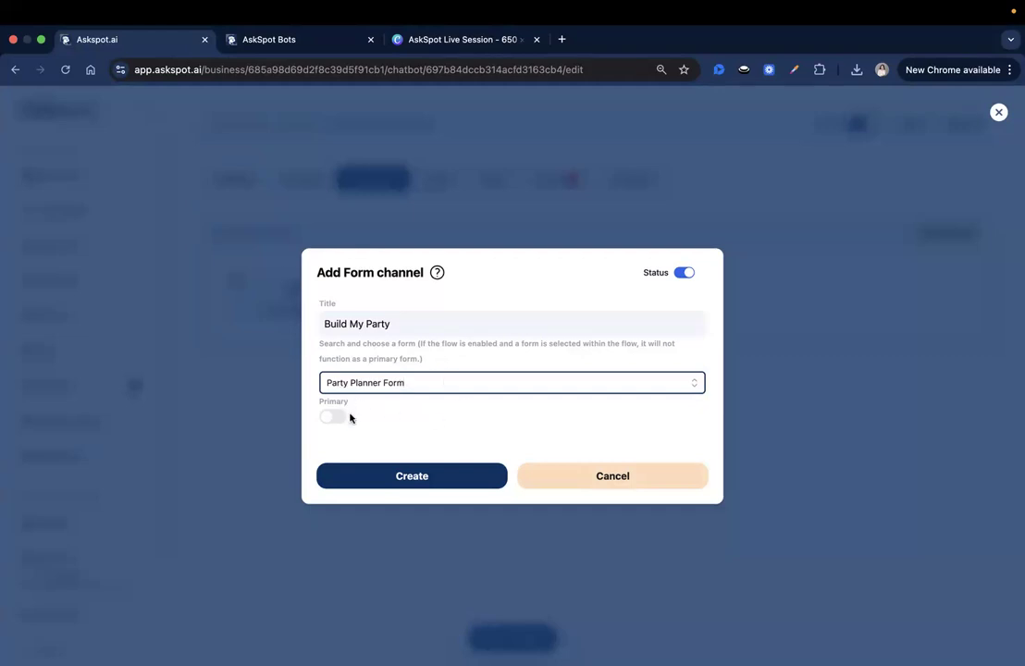
{"action": "left_click", "coordinate": [382, 482]}
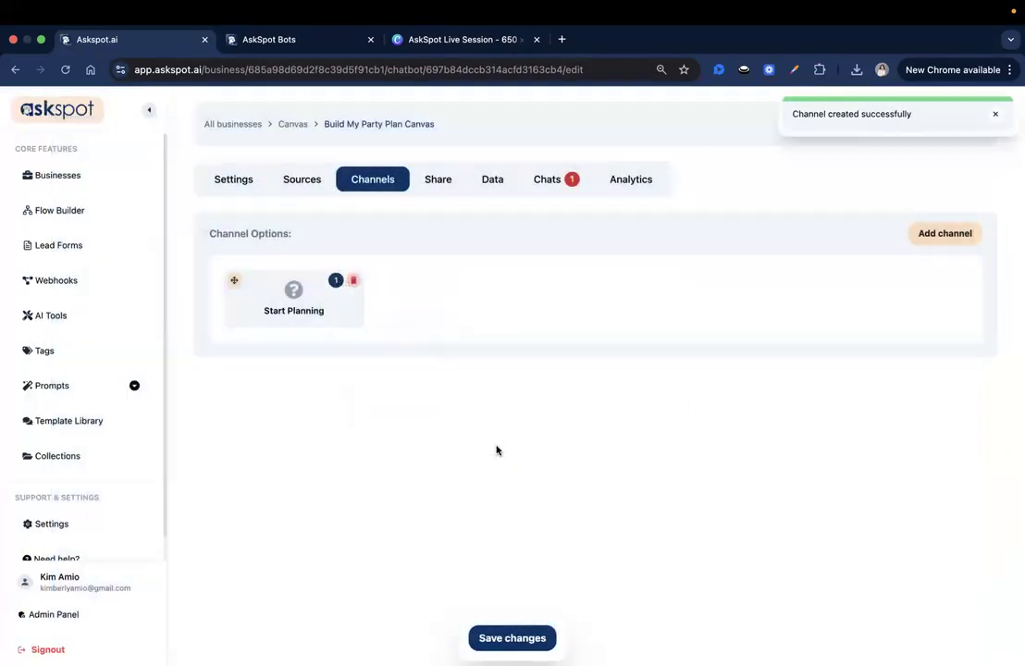
{"action": "left_click", "coordinate": [524, 638]}
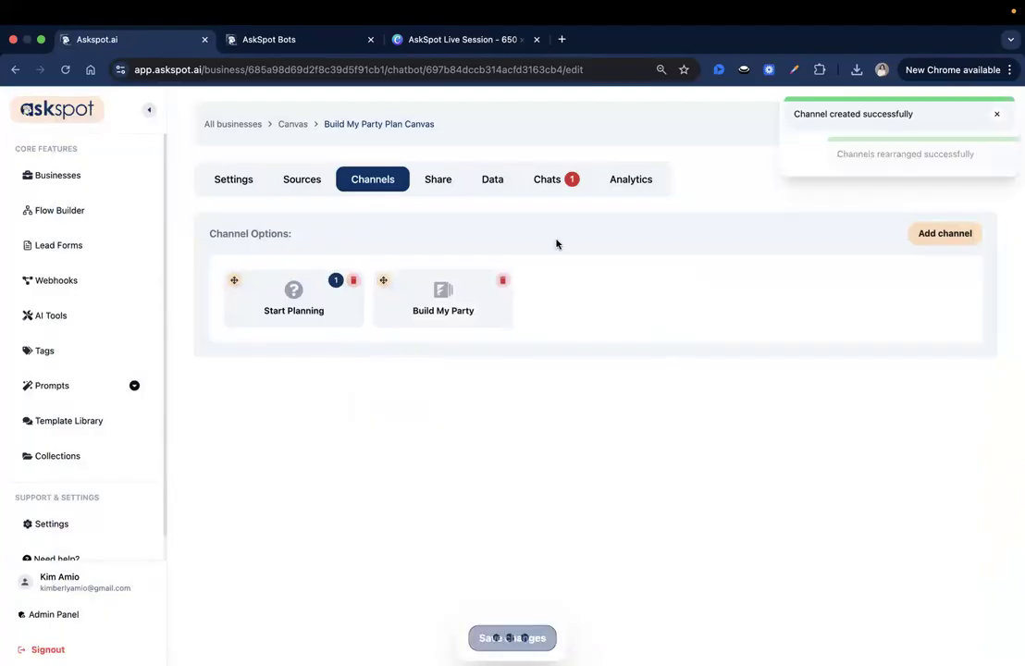
On the party chat page, highlight and clear text in the Why This Works reply.
{"action": "left_click", "coordinate": [265, 41]}
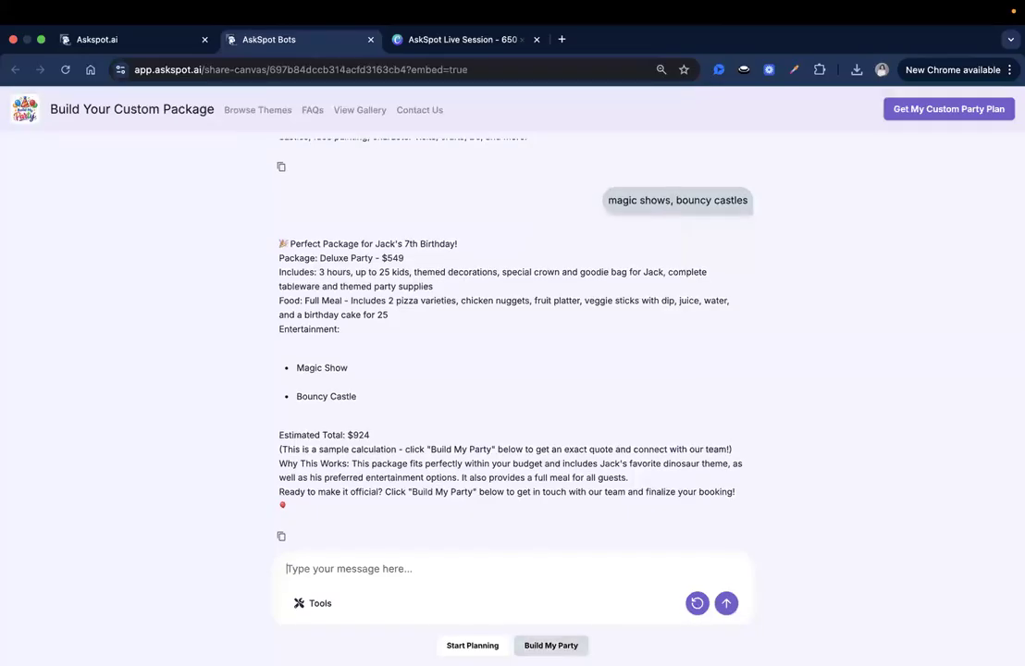
{"action": "triple_click", "coordinate": [531, 478]}
{"action": "left_click", "coordinate": [391, 494]}
{"action": "double_click", "coordinate": [456, 493]}
{"action": "left_click", "coordinate": [625, 494]}
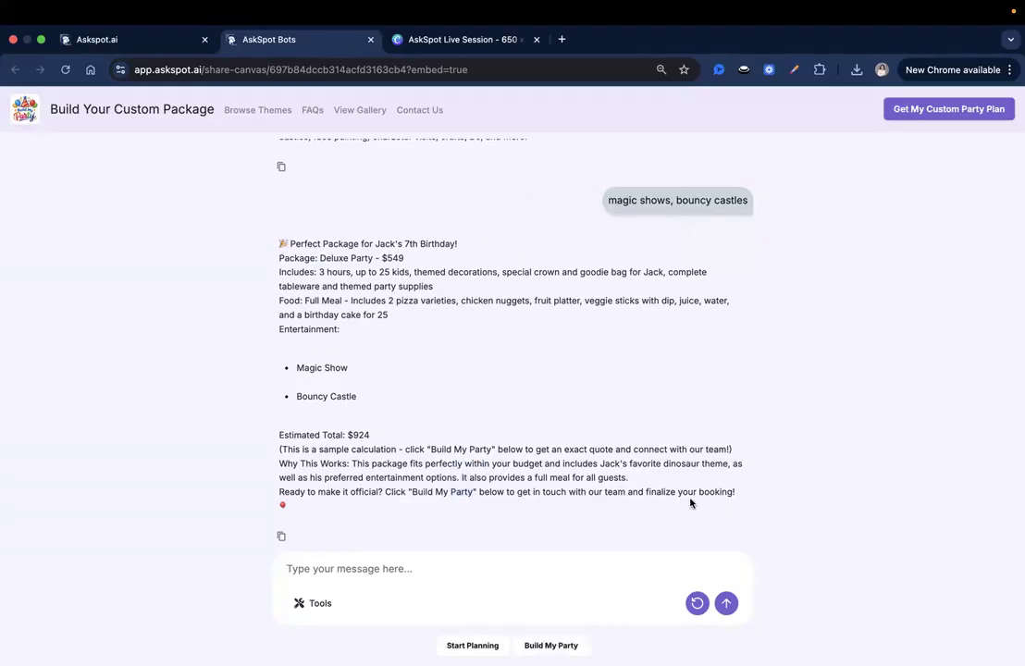
Open the Build My Party form and scroll through its fields from Name to Notes.
{"action": "left_click", "coordinate": [551, 645]}
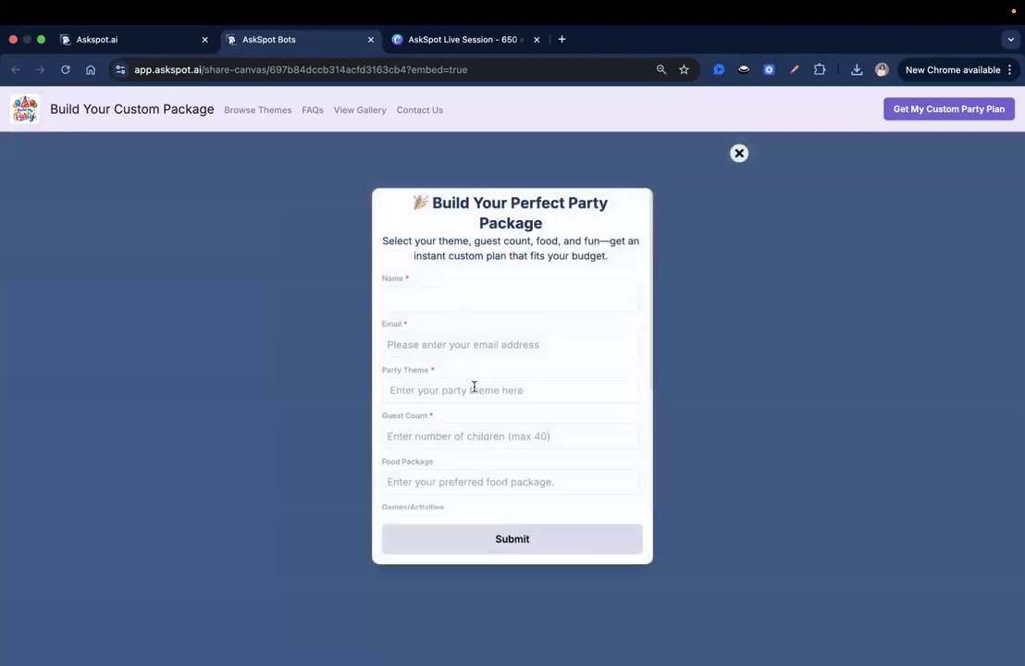
{"action": "scroll", "coordinate": [459, 278], "scroll_direction": "down", "scroll_amount": 2}
{"action": "scroll", "coordinate": [459, 277], "scroll_direction": "up", "scroll_amount": 2}
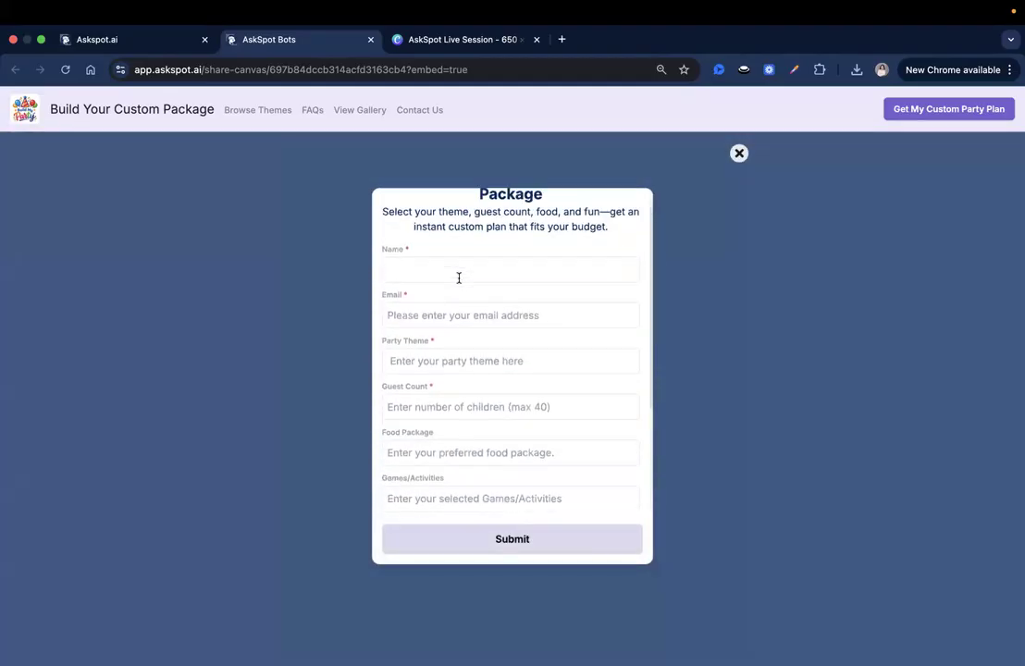
{"action": "scroll", "coordinate": [460, 276], "scroll_direction": "down", "scroll_amount": 3}
{"action": "scroll", "coordinate": [463, 291], "scroll_direction": "up", "scroll_amount": 3}
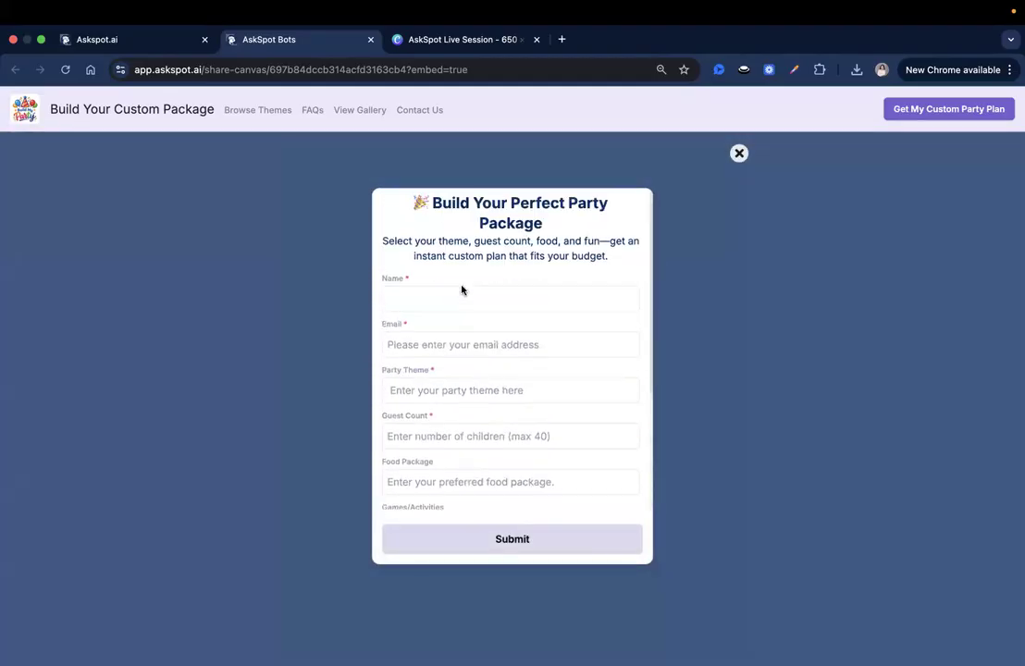
{"action": "scroll", "coordinate": [462, 297], "scroll_direction": "down", "scroll_amount": 2}
{"action": "scroll", "coordinate": [462, 324], "scroll_direction": "down", "scroll_amount": 2}
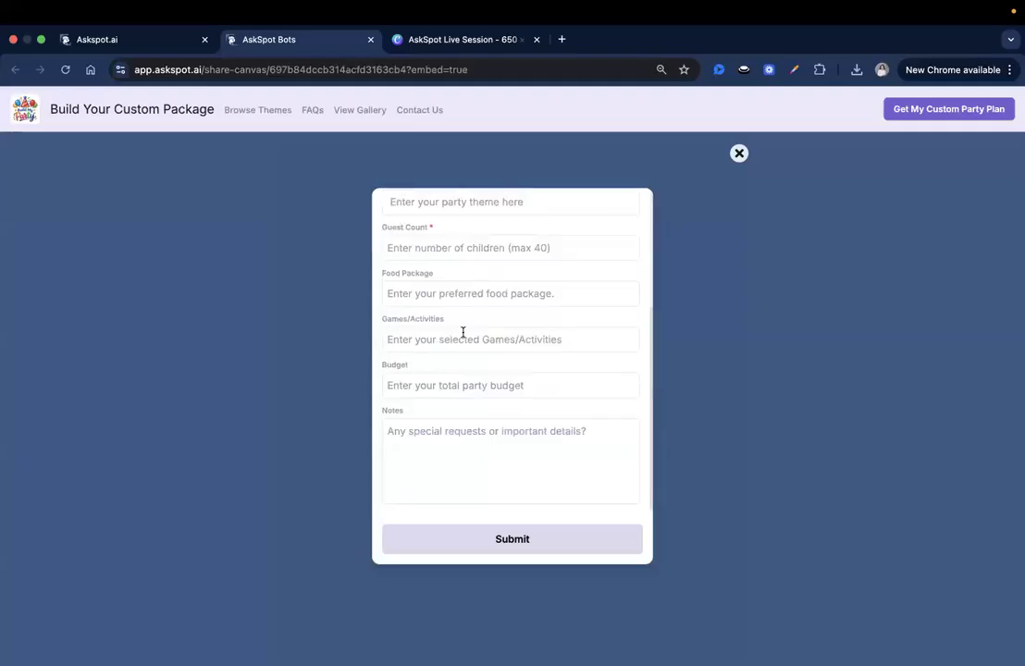
{"action": "scroll", "coordinate": [463, 334], "scroll_direction": "up", "scroll_amount": 4}
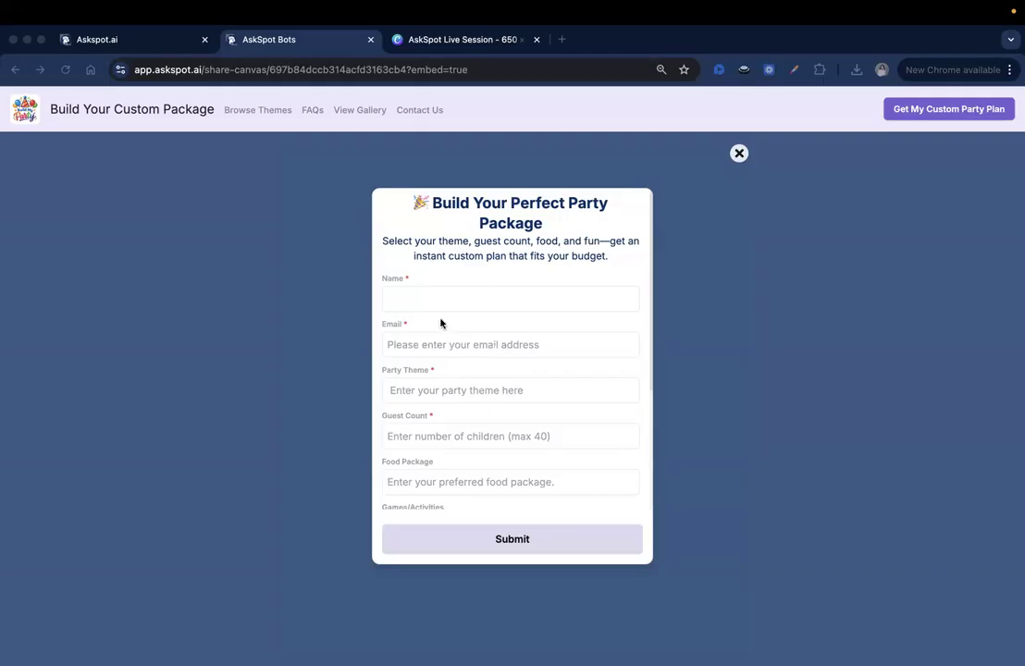
{"action": "left_click", "coordinate": [502, 308]}
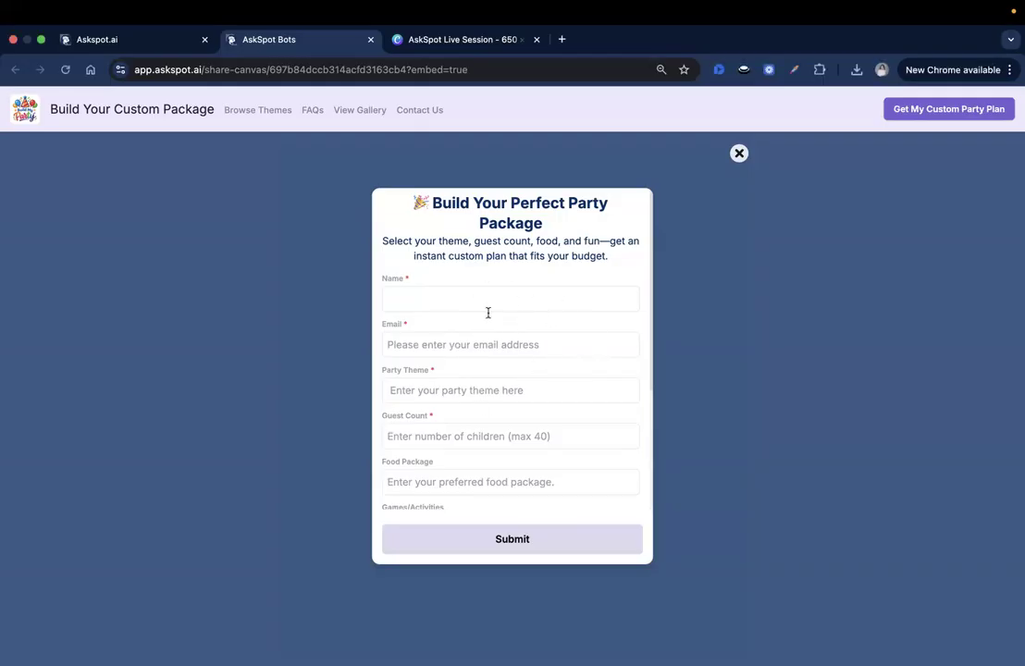
{"action": "scroll", "coordinate": [517, 296], "scroll_direction": "down", "scroll_amount": 1}
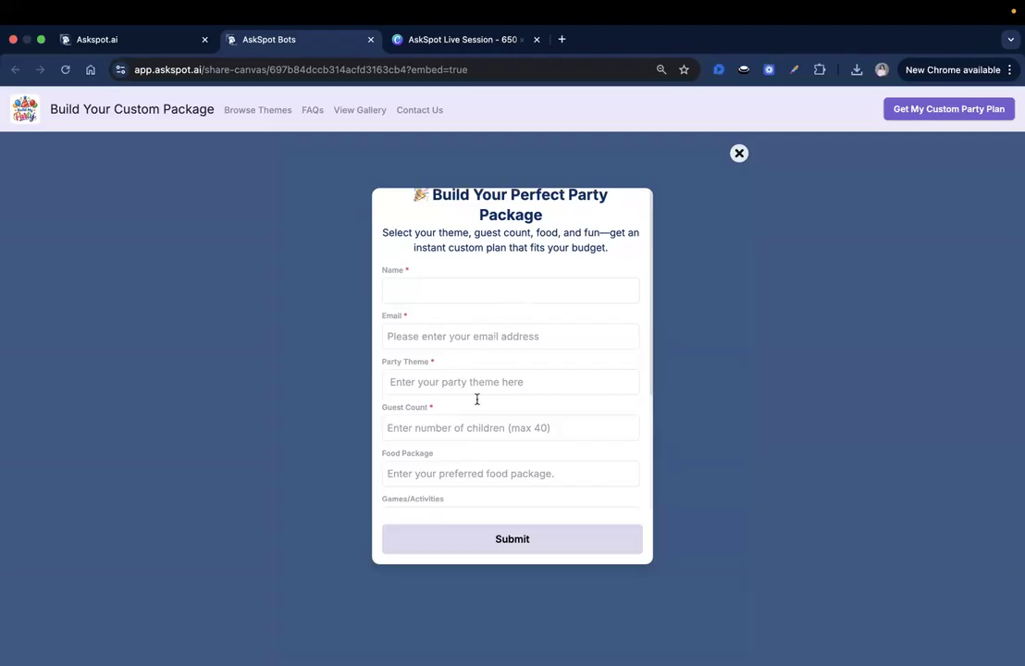
{"action": "scroll", "coordinate": [476, 399], "scroll_direction": "down", "scroll_amount": 4}
{"action": "scroll", "coordinate": [478, 386], "scroll_direction": "up", "scroll_amount": 5}
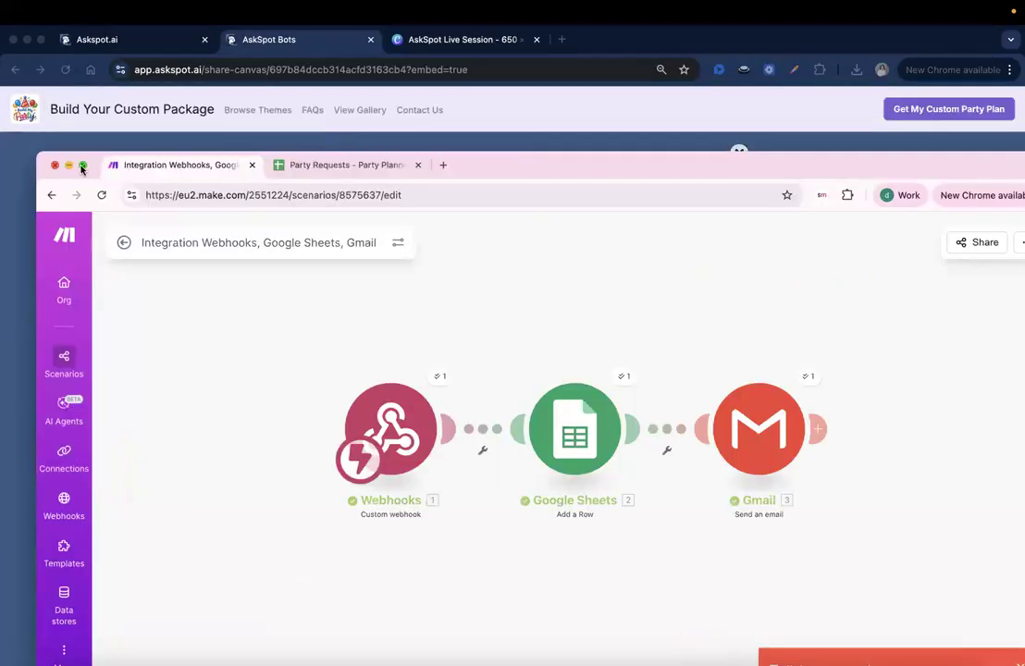
Make the Make window full screen and go to the Org dashboard.
{"action": "left_click", "coordinate": [70, 148]}
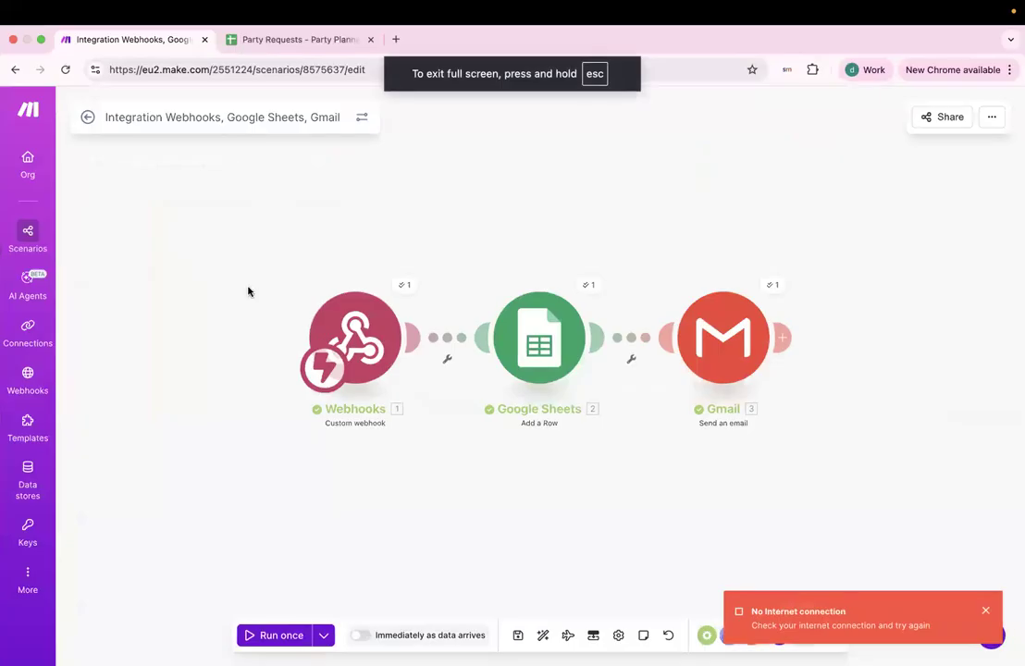
{"action": "key", "text": "ctrl+Left"}
{"action": "left_click", "coordinate": [17, 172]}
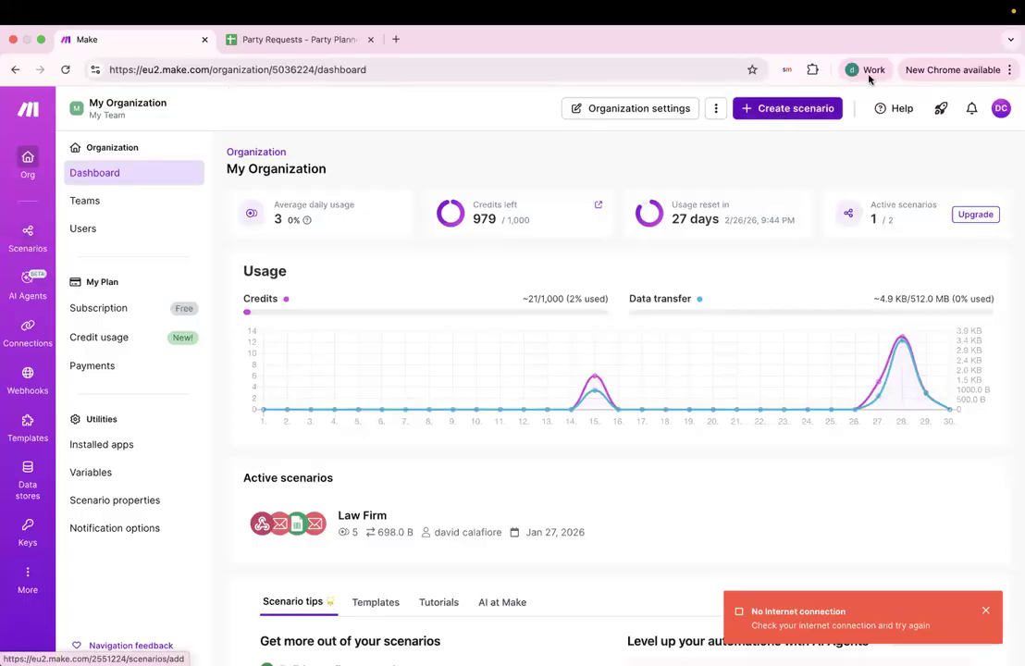
Create a new empty scenario in Make, closing the AskSpot party form meanwhile.
{"action": "left_click", "coordinate": [813, 113]}
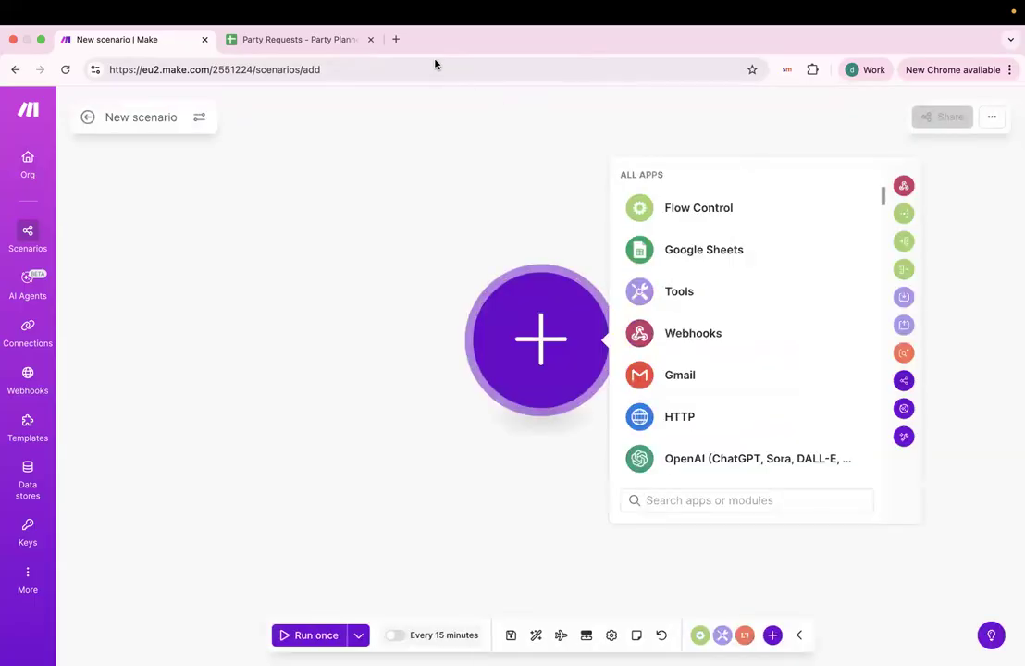
{"action": "left_click", "coordinate": [407, 244]}
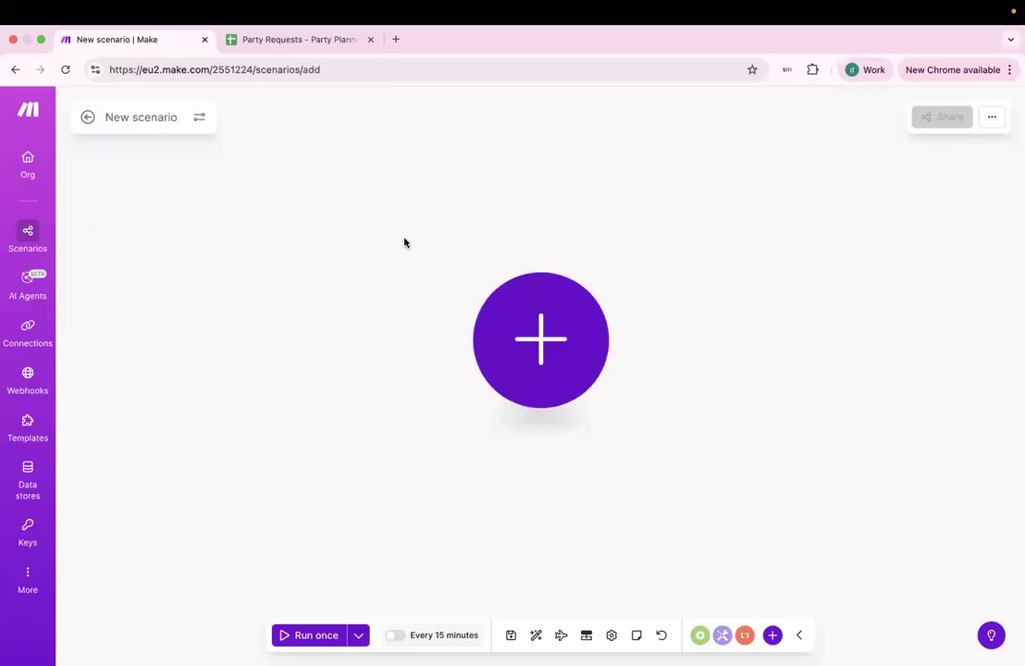
{"action": "left_click", "coordinate": [543, 352]}
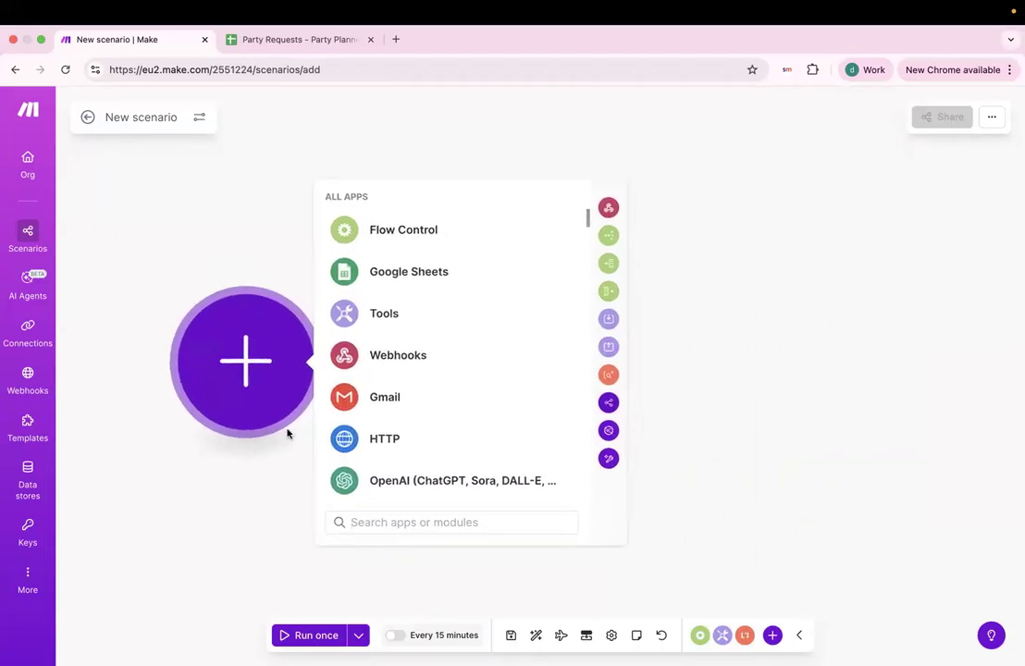
{"action": "key", "text": "ctrl+Left"}
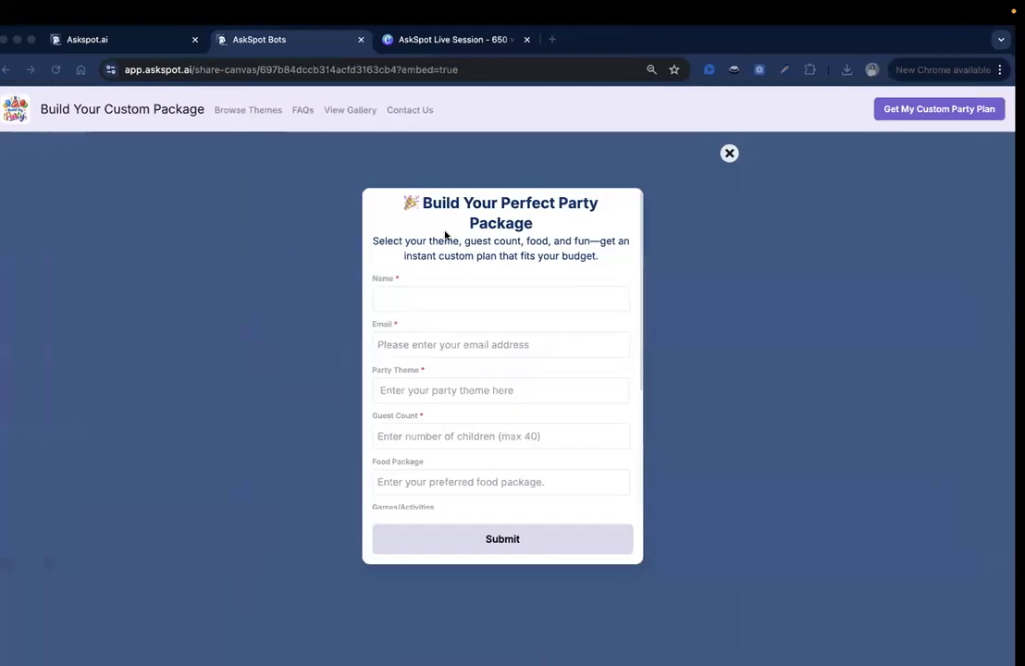
{"action": "left_click", "coordinate": [740, 154]}
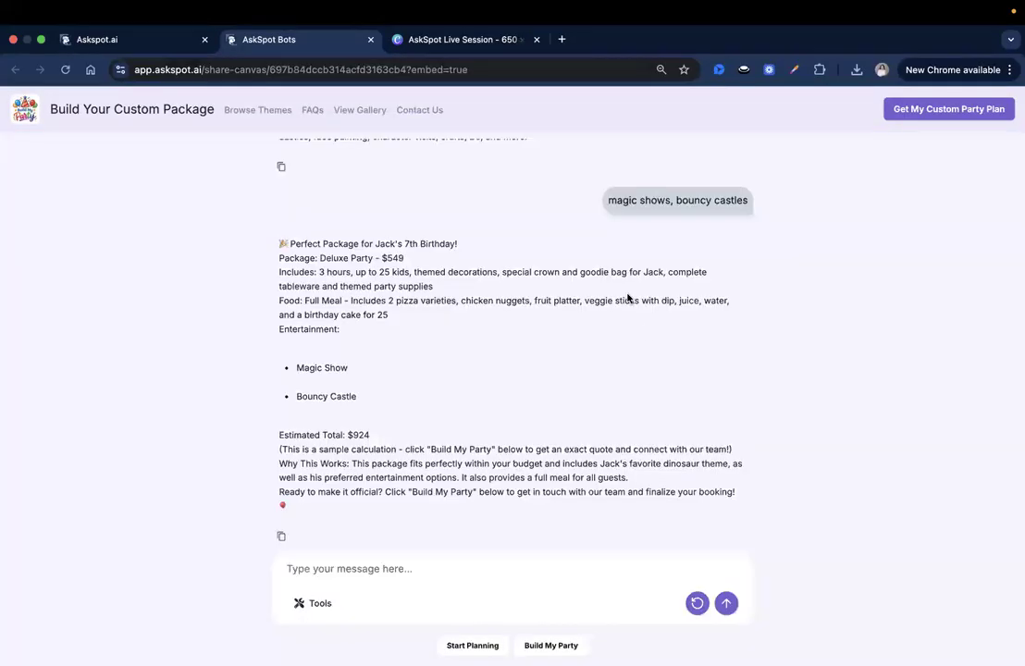
{"action": "left_click", "coordinate": [143, 42]}
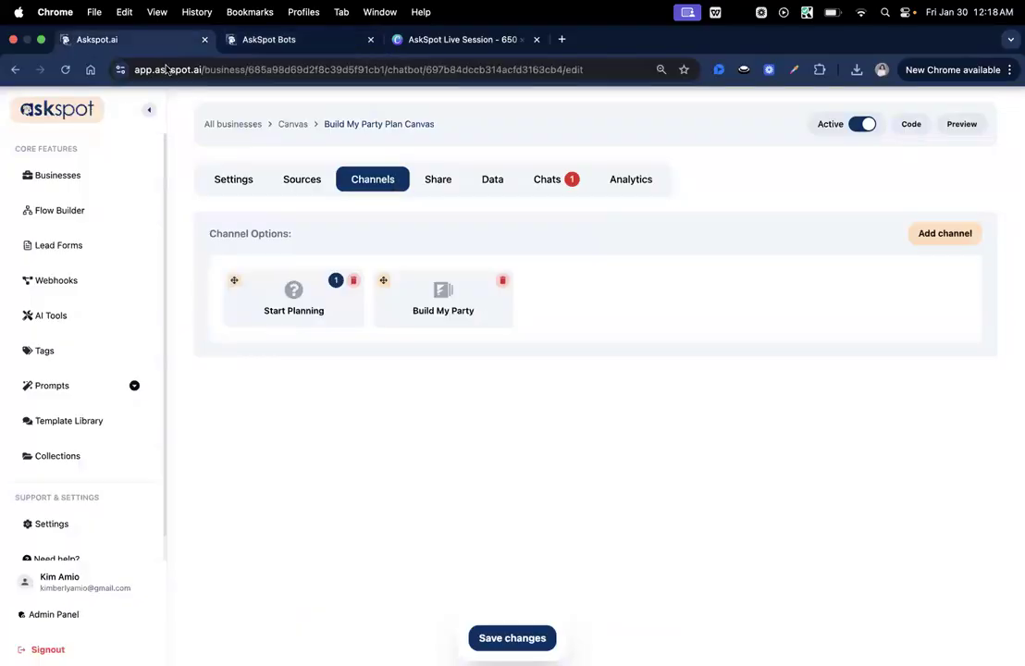
{"action": "key", "text": "ctrl+Right"}
Add a Webhooks custom webhook trigger, then cancel its settings without creating a webhook.
{"action": "scroll", "coordinate": [479, 333], "scroll_direction": "up", "scroll_amount": 1}
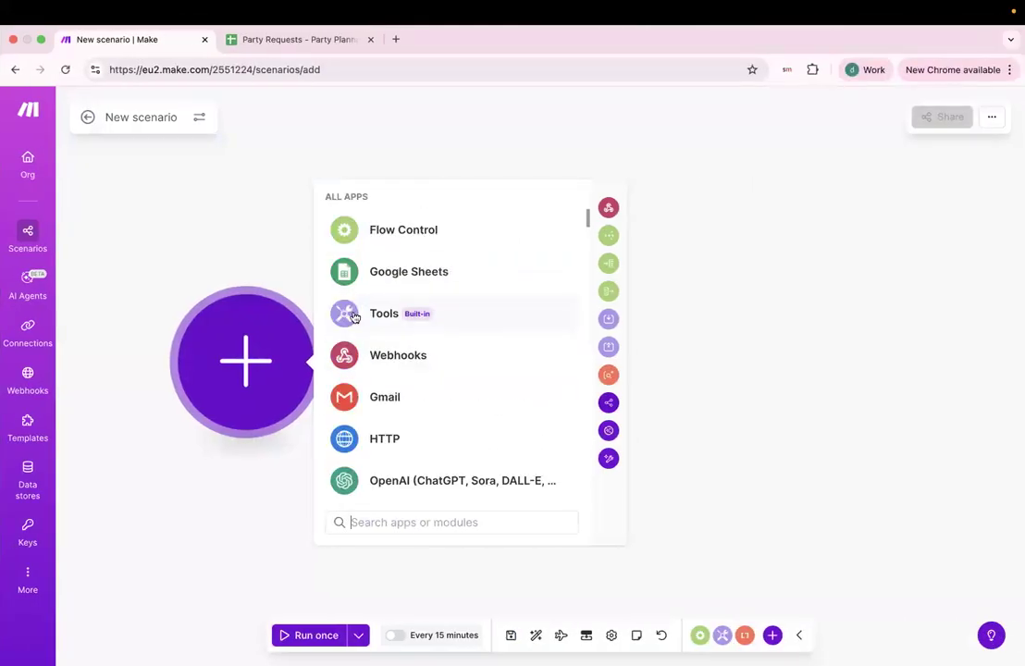
{"action": "left_click", "coordinate": [375, 356]}
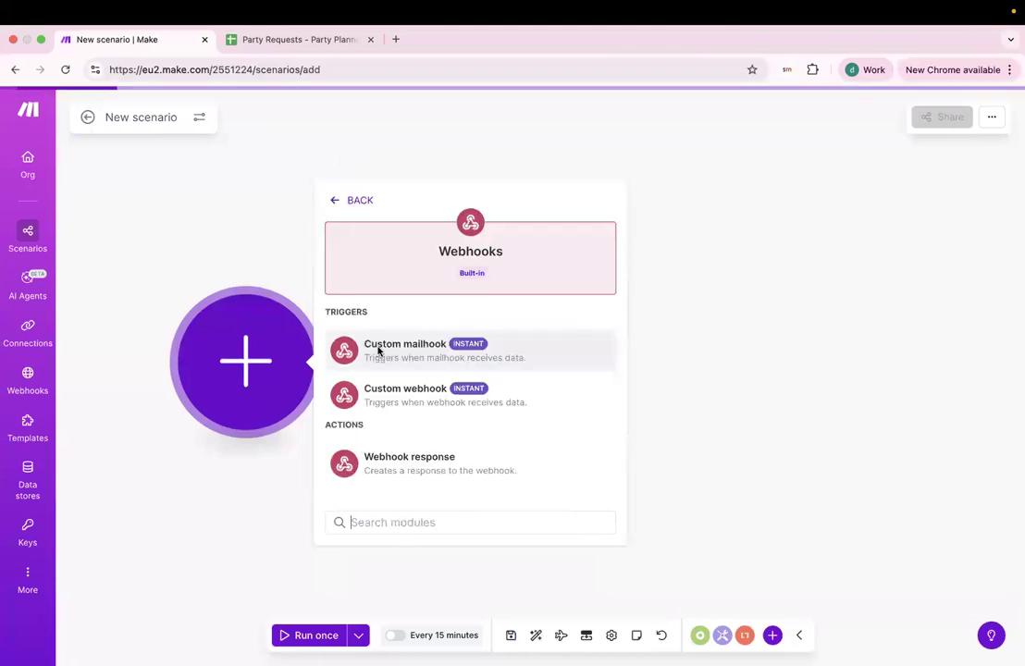
{"action": "left_click", "coordinate": [405, 399]}
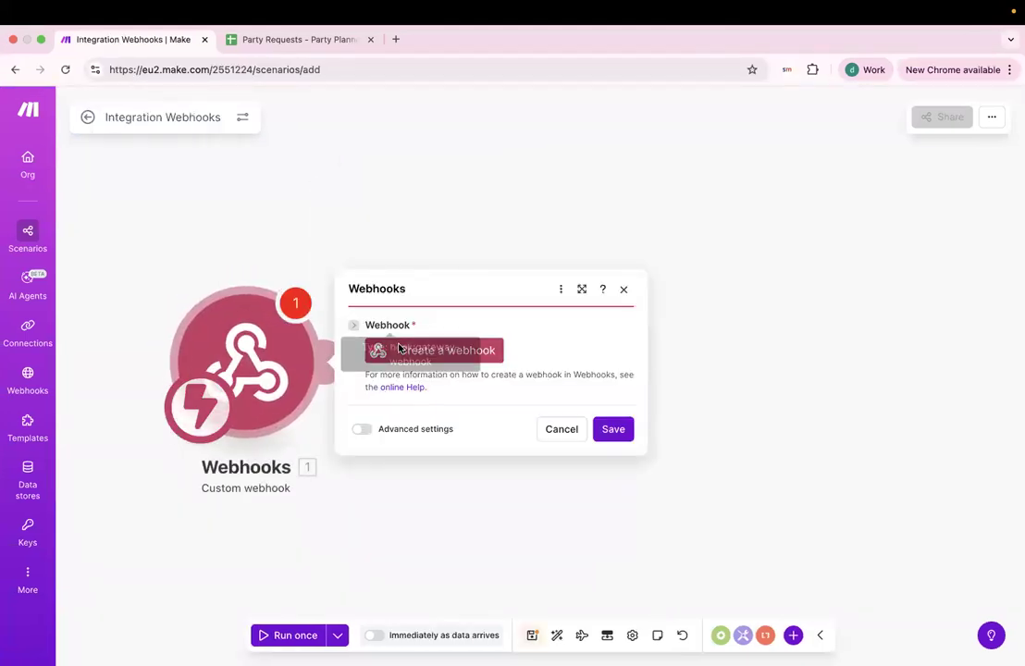
{"action": "key", "text": "ctrl+Left"}
{"action": "key", "text": "ctrl+Right"}
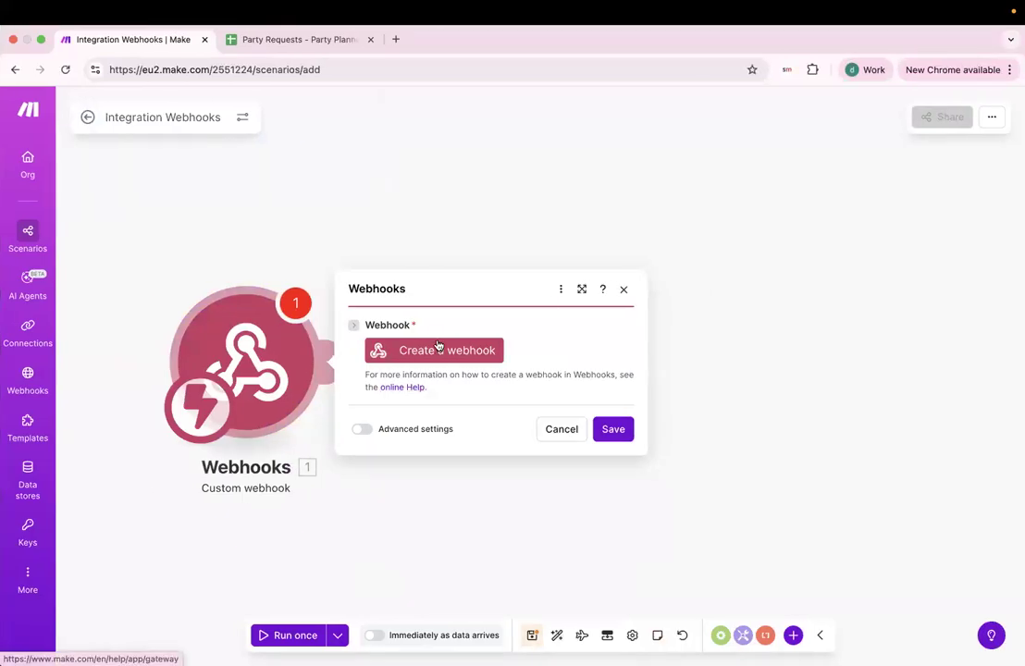
{"action": "left_click", "coordinate": [424, 351]}
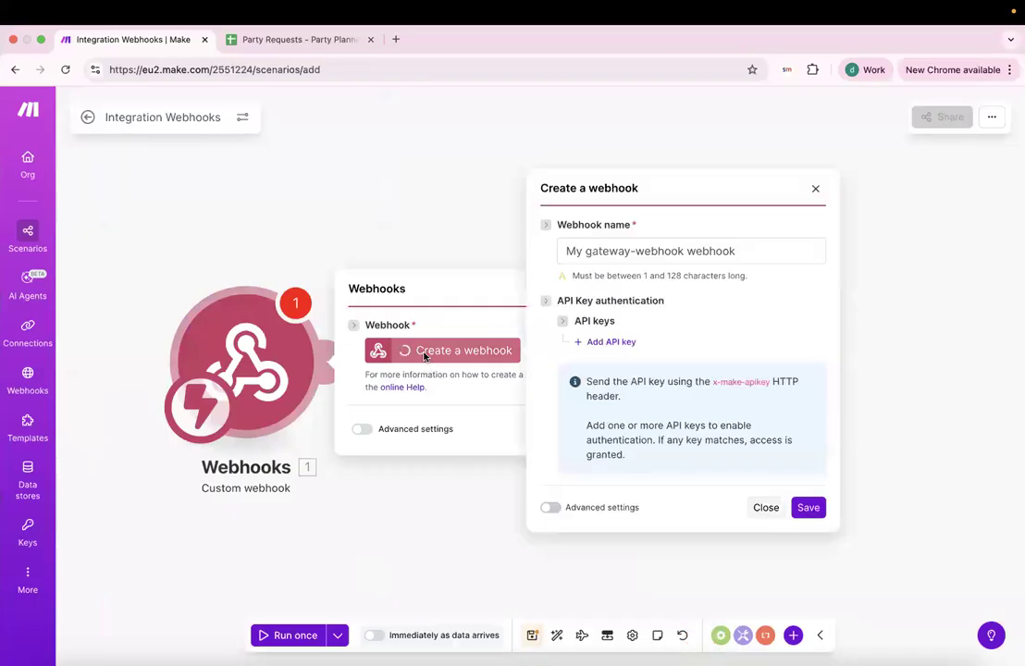
{"action": "left_click", "coordinate": [815, 189]}
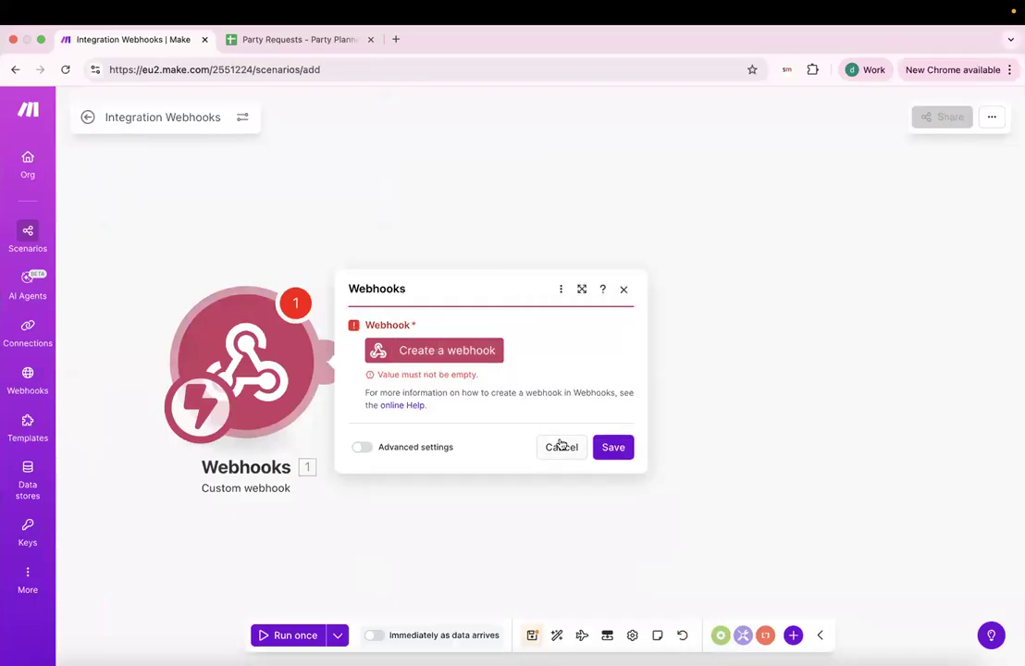
{"action": "left_click", "coordinate": [560, 446]}
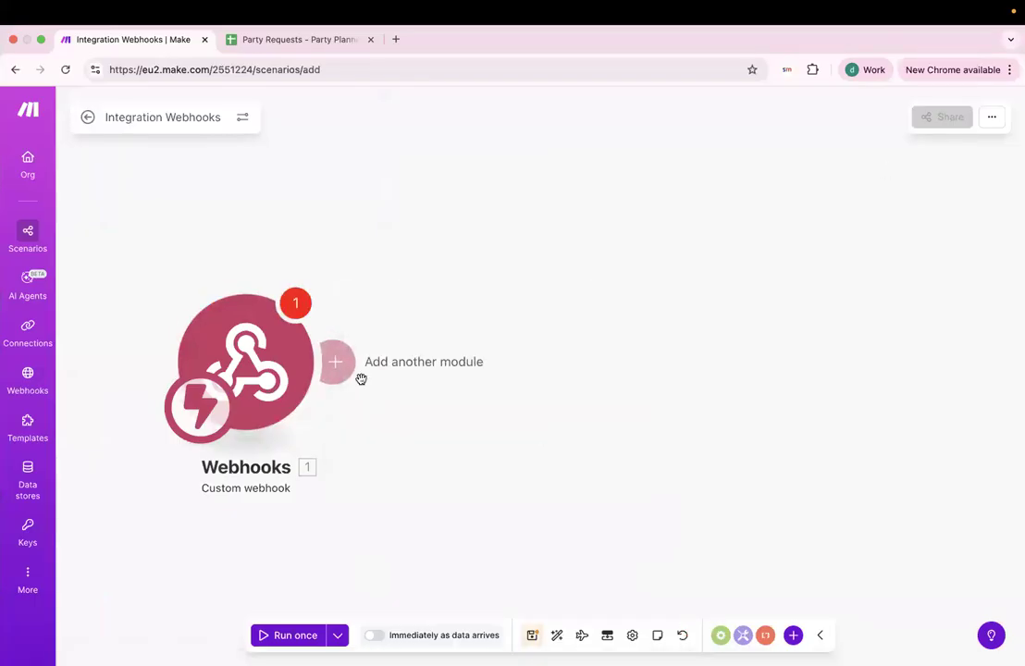
Delete the Webhooks module and re-add it as a Custom webhook trigger.
{"action": "right_click", "coordinate": [273, 370]}
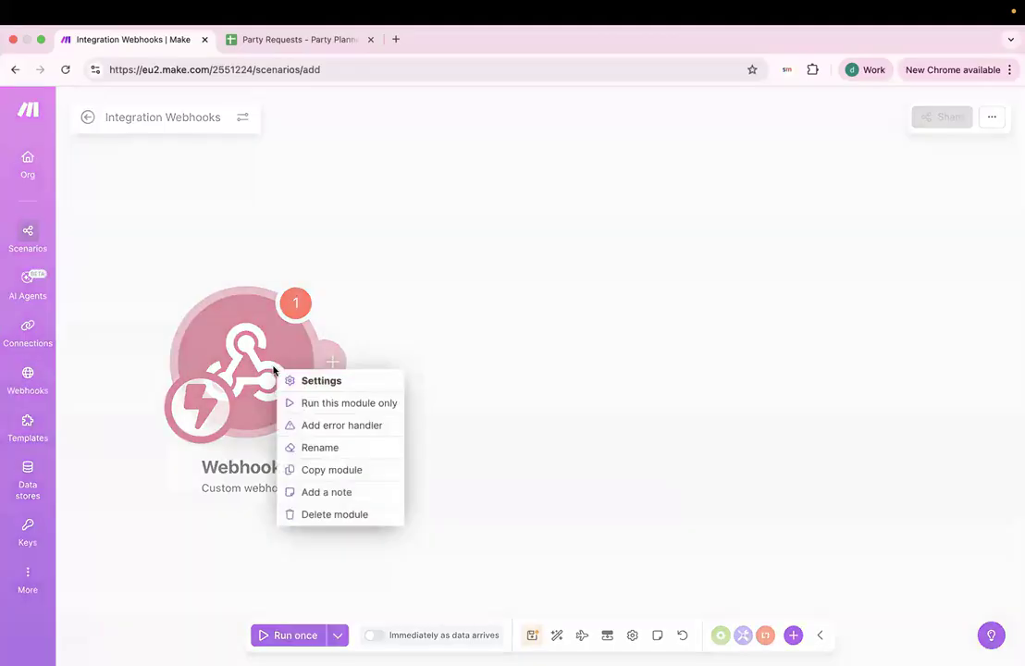
{"action": "left_click", "coordinate": [314, 516]}
{"action": "left_click", "coordinate": [246, 365]}
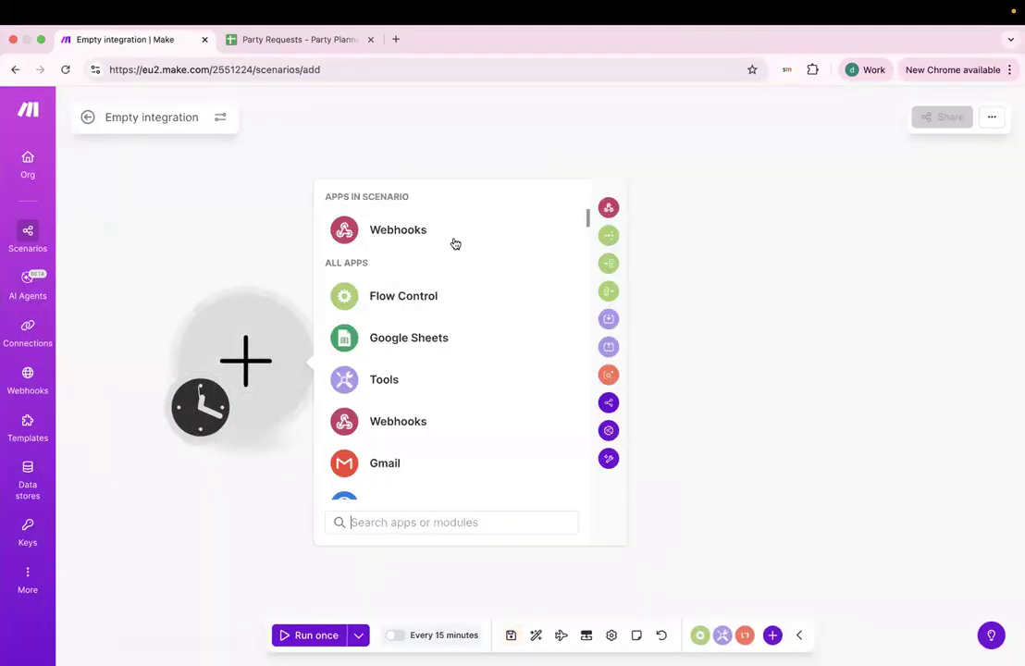
{"action": "left_click", "coordinate": [389, 237]}
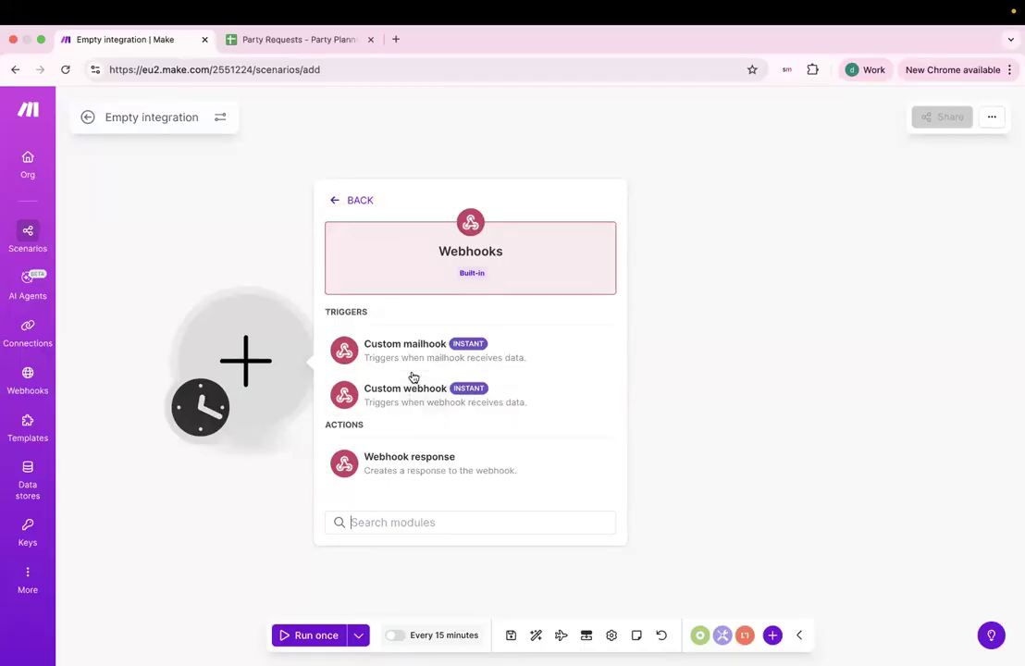
{"action": "key", "text": "ctrl+Left"}
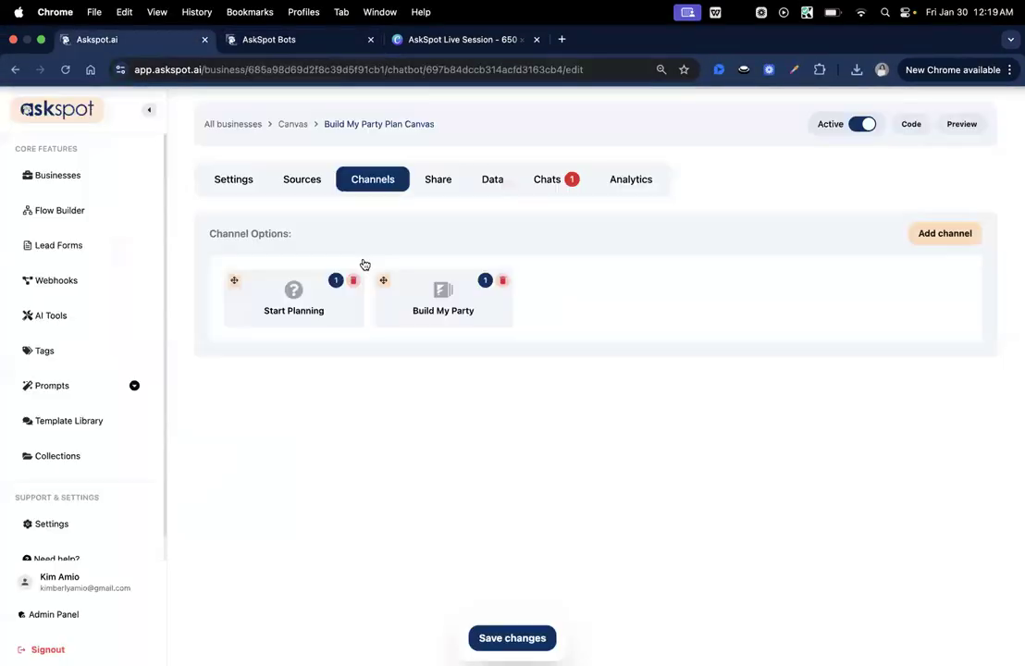
{"action": "key", "text": "ctrl+Right"}
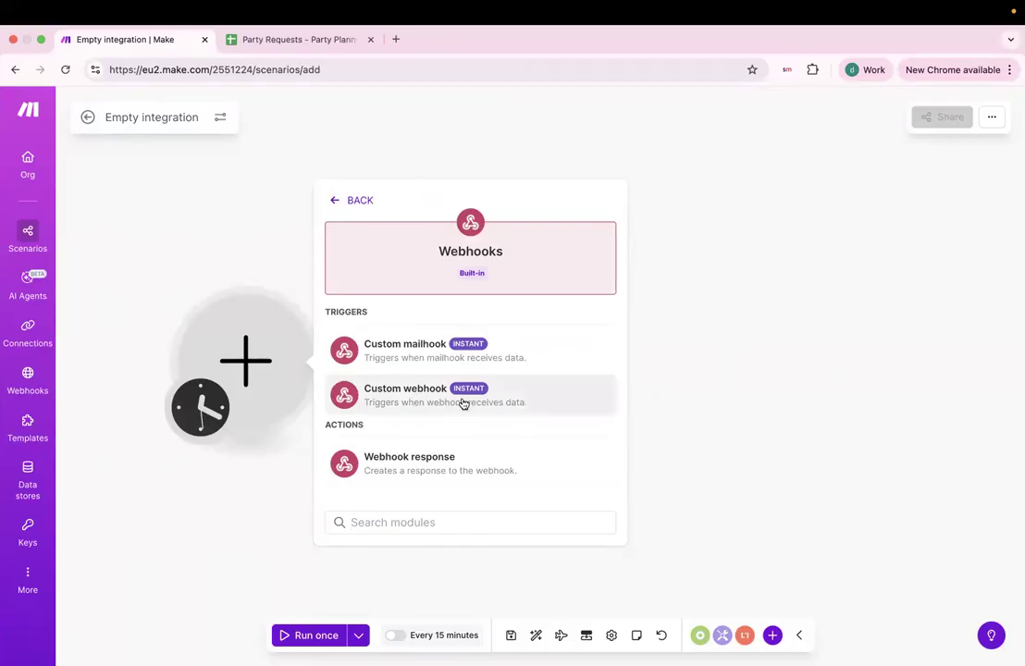
{"action": "left_click", "coordinate": [464, 404]}
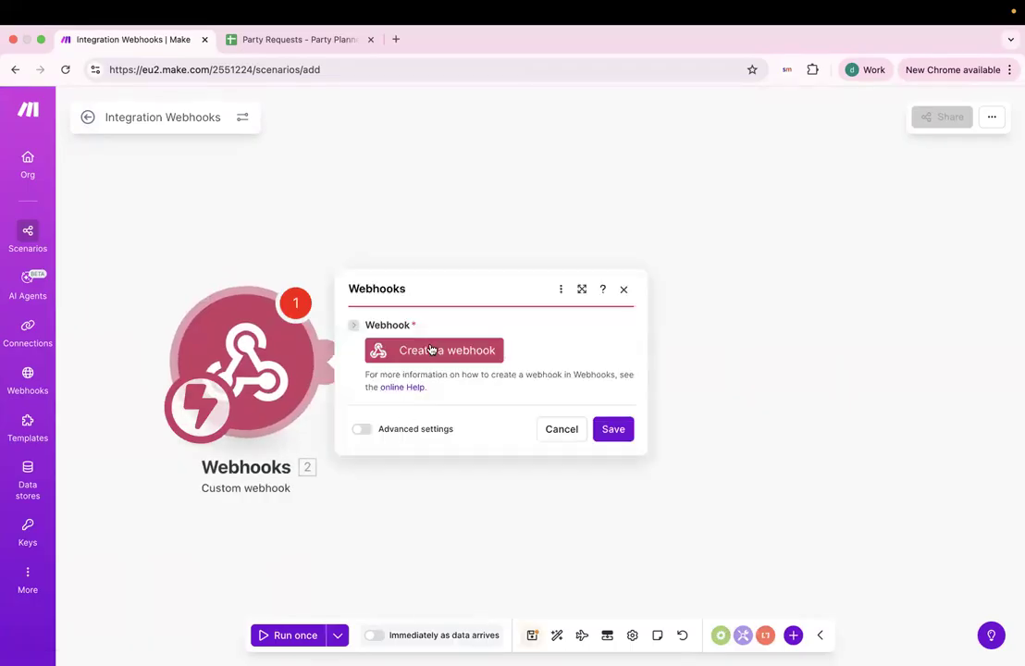
Create a webhook named 'Party Planner Canvas' and copy its address.
{"action": "left_click", "coordinate": [431, 350]}
{"action": "left_click", "coordinate": [652, 251]}
{"action": "triple_click", "coordinate": [651, 251]}
{"action": "left_click", "coordinate": [651, 251]}
{"action": "triple_click", "coordinate": [652, 251]}
{"action": "type", "text": "Party Planner Canvas"}
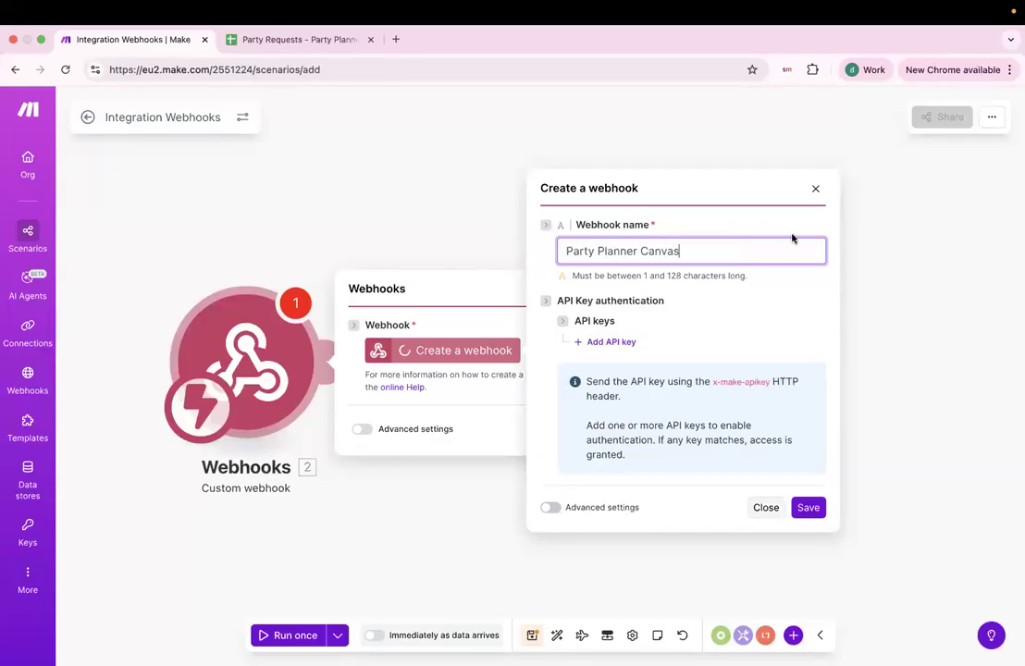
{"action": "left_click", "coordinate": [808, 507]}
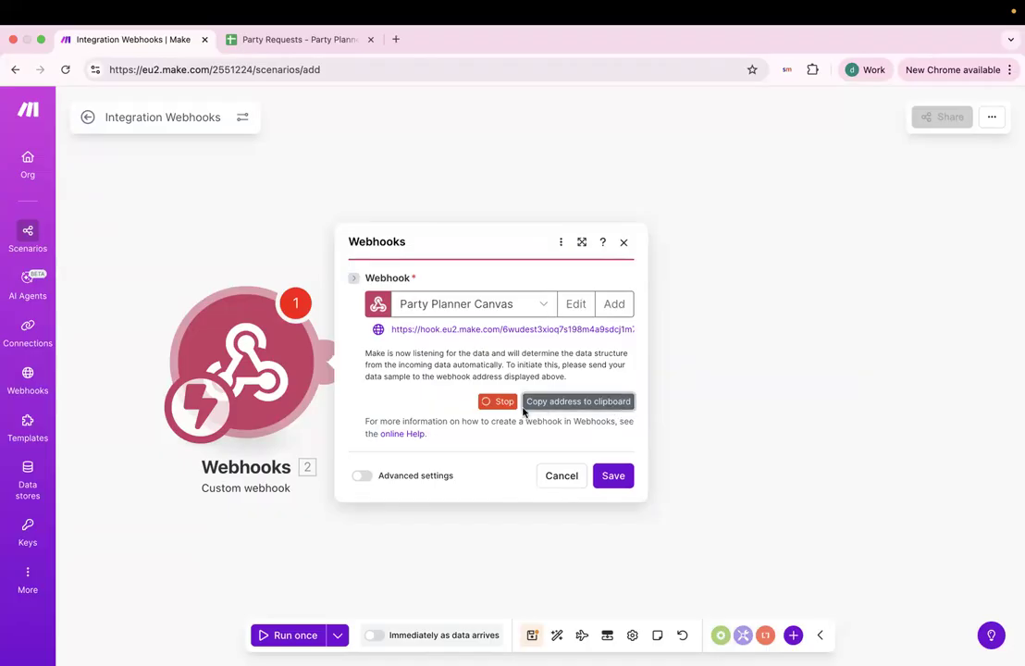
{"action": "left_click", "coordinate": [584, 407]}
{"action": "key", "text": "ctrl+Left"}
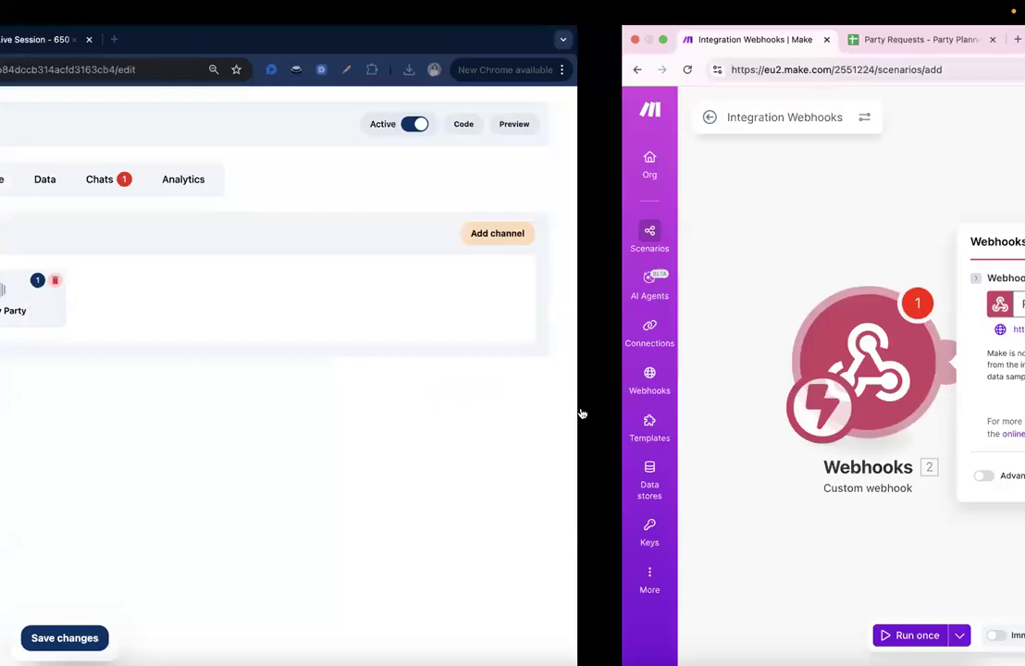
Start a new webhook integration named Party Planner Canvas and paste in the Make webhook address.
{"action": "left_click", "coordinate": [74, 246]}
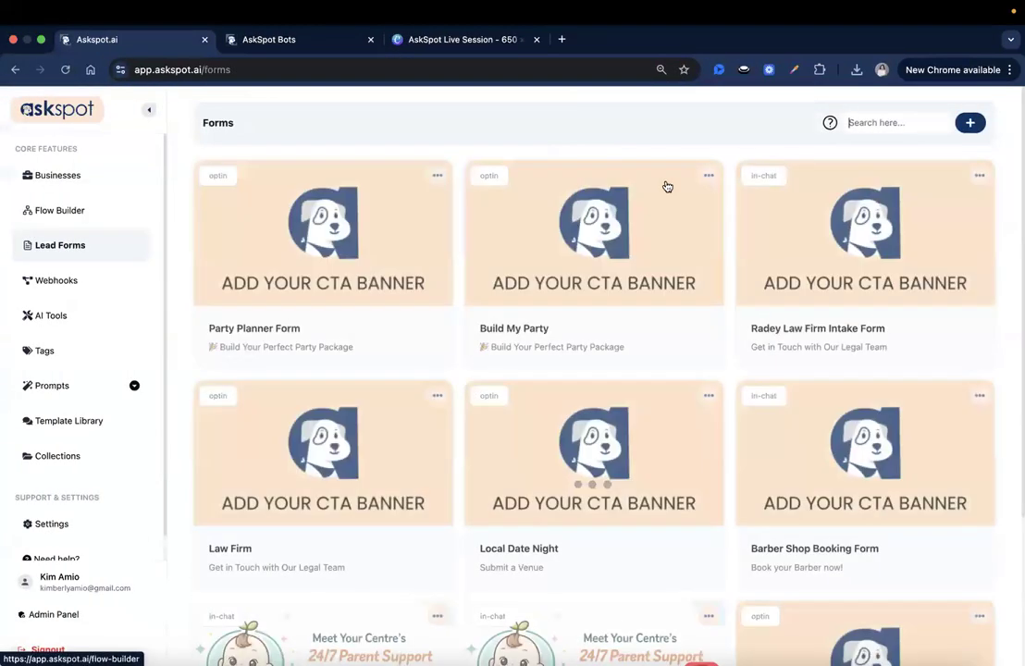
{"action": "left_click", "coordinate": [94, 289]}
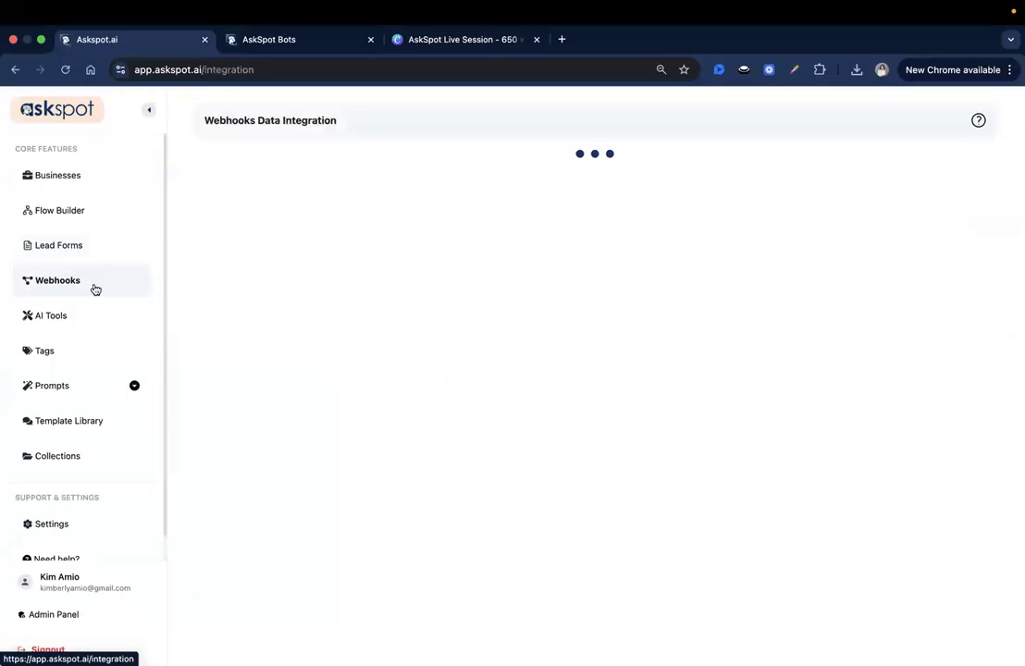
{"action": "left_click", "coordinate": [971, 123]}
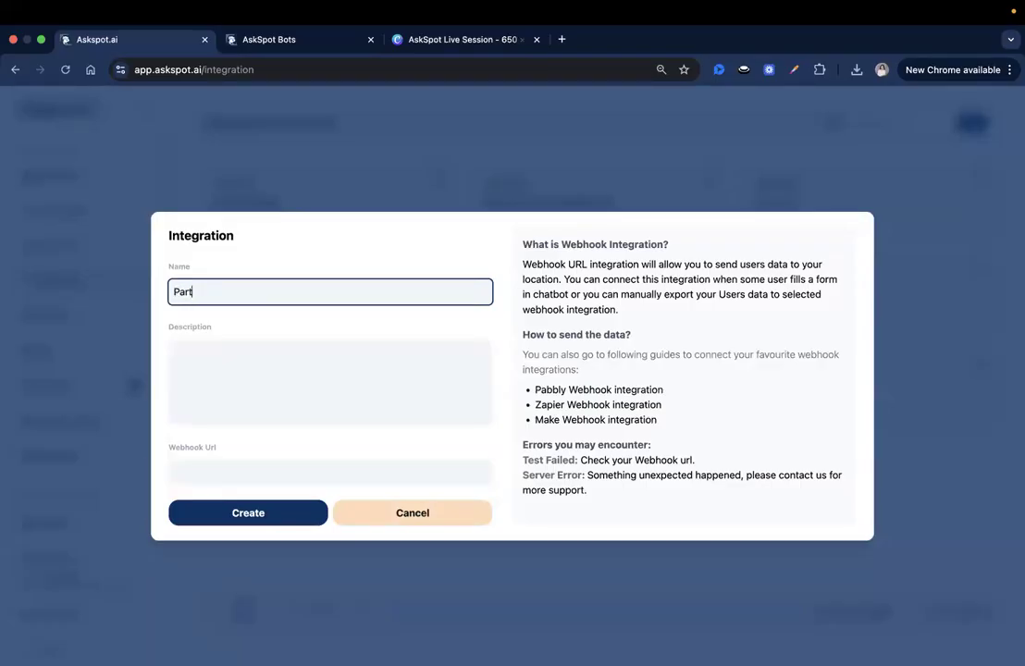
{"action": "type", "text": "nvas"}
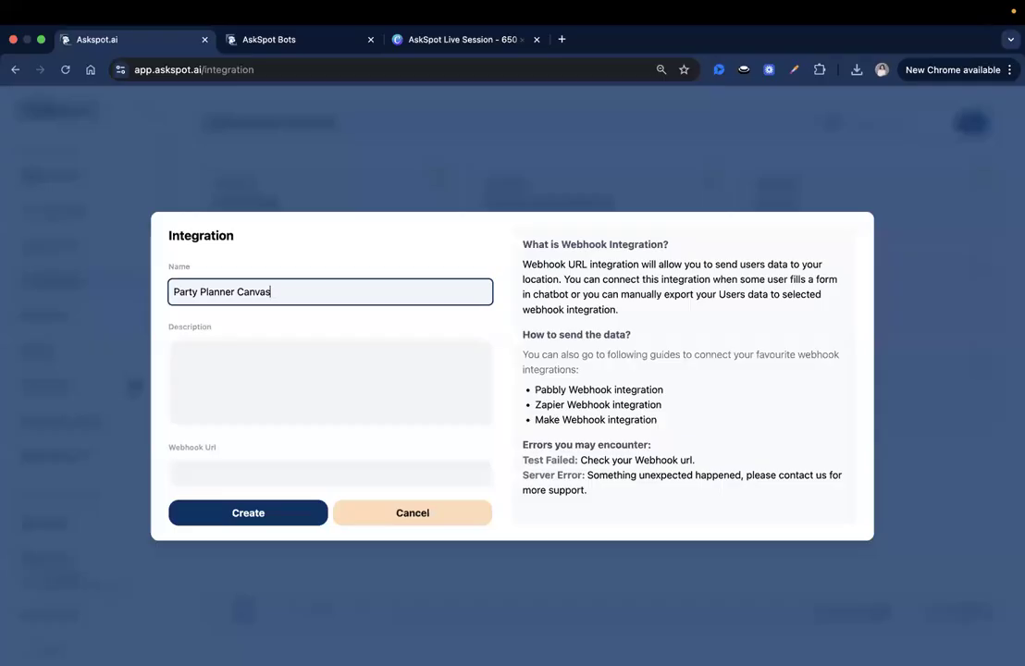
{"action": "left_click", "coordinate": [233, 469]}
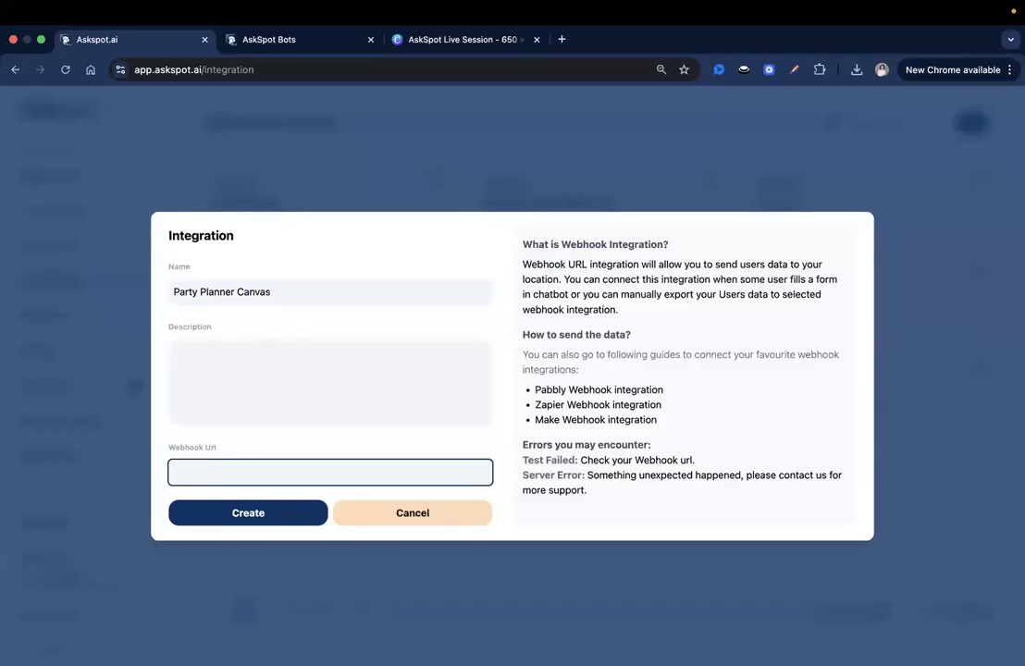
{"action": "left_click", "coordinate": [279, 473]}
{"action": "key", "text": "super+v"}
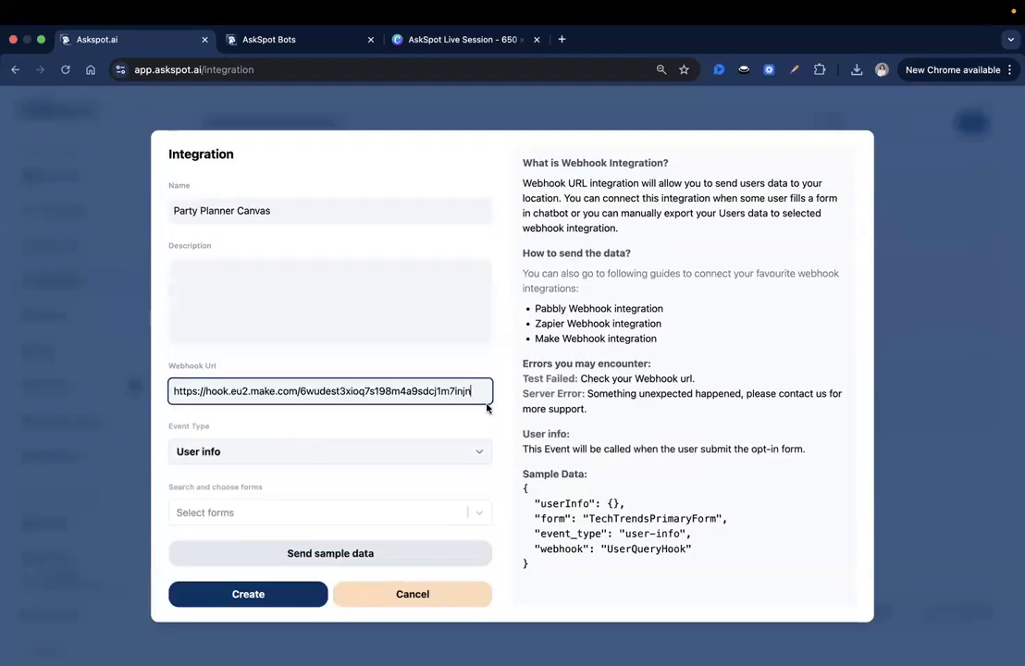
{"action": "left_click", "coordinate": [229, 428]}
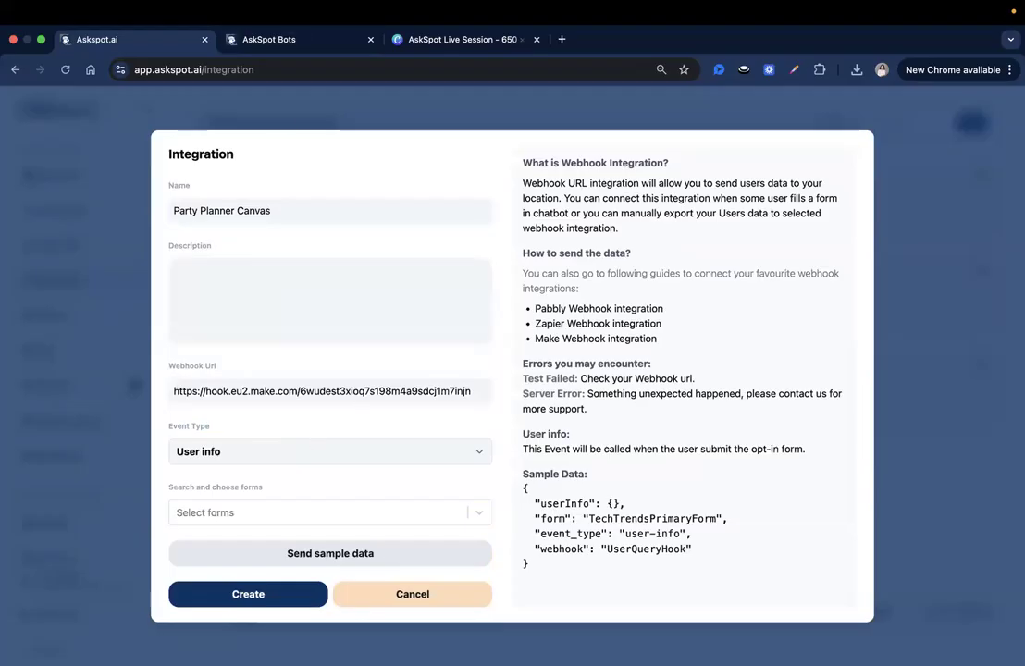
Keep User info as the event type and bring up the list of forms to attach.
{"action": "left_click", "coordinate": [315, 454]}
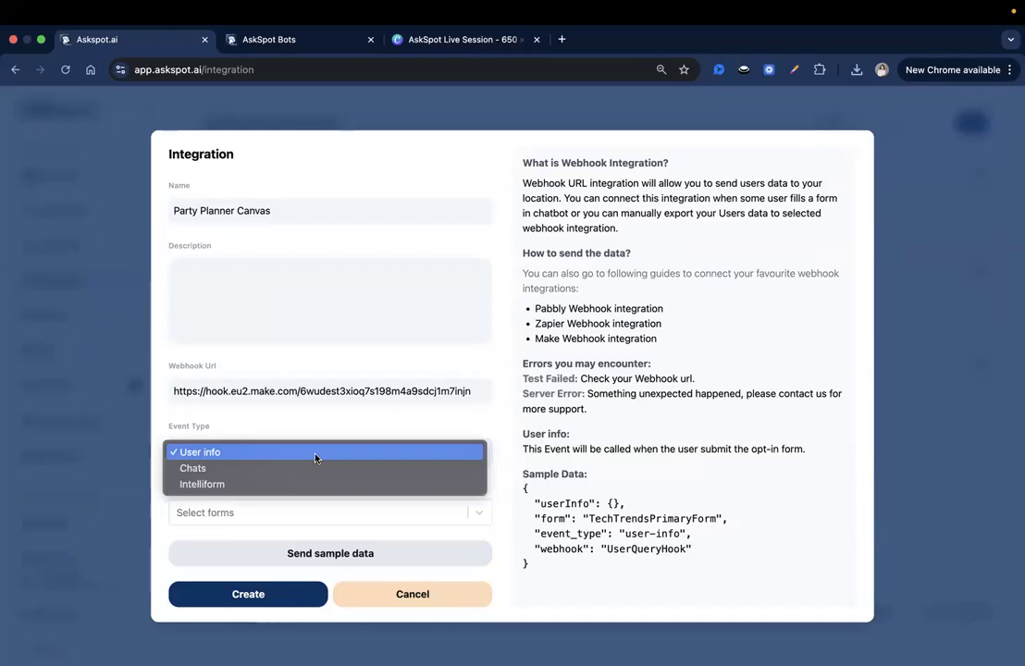
{"action": "left_click", "coordinate": [212, 484]}
{"action": "key", "text": "Escape"}
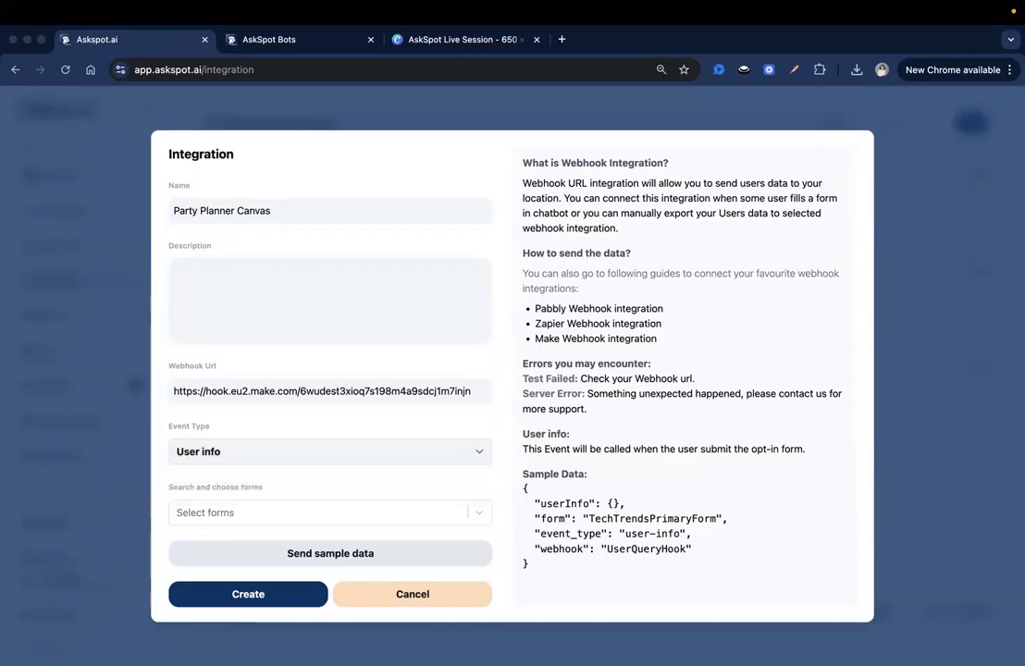
{"action": "left_click", "coordinate": [289, 453]}
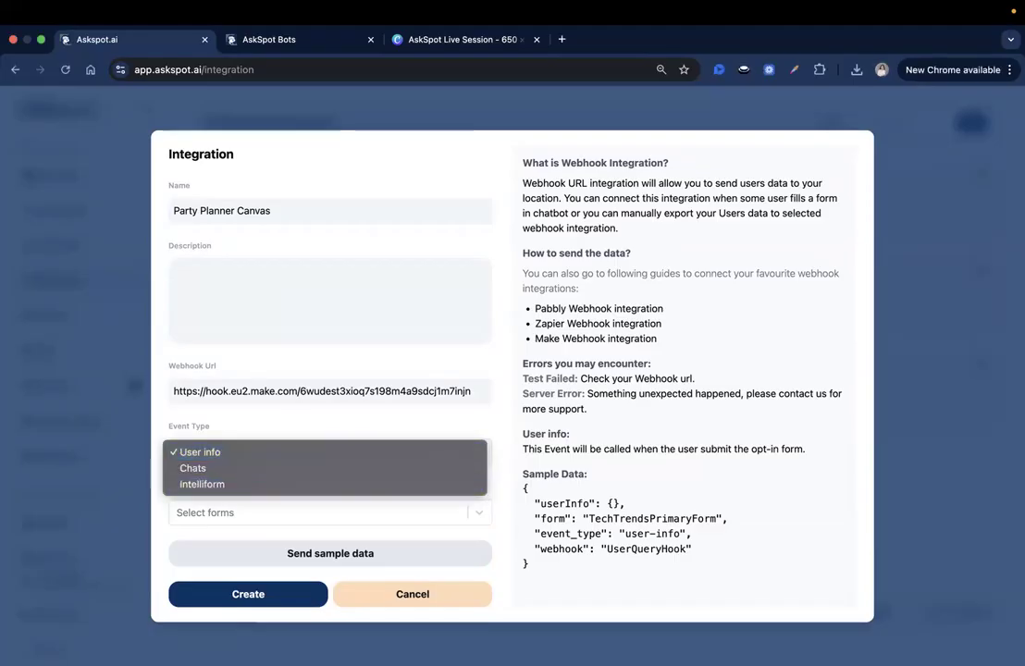
{"action": "left_click", "coordinate": [354, 305]}
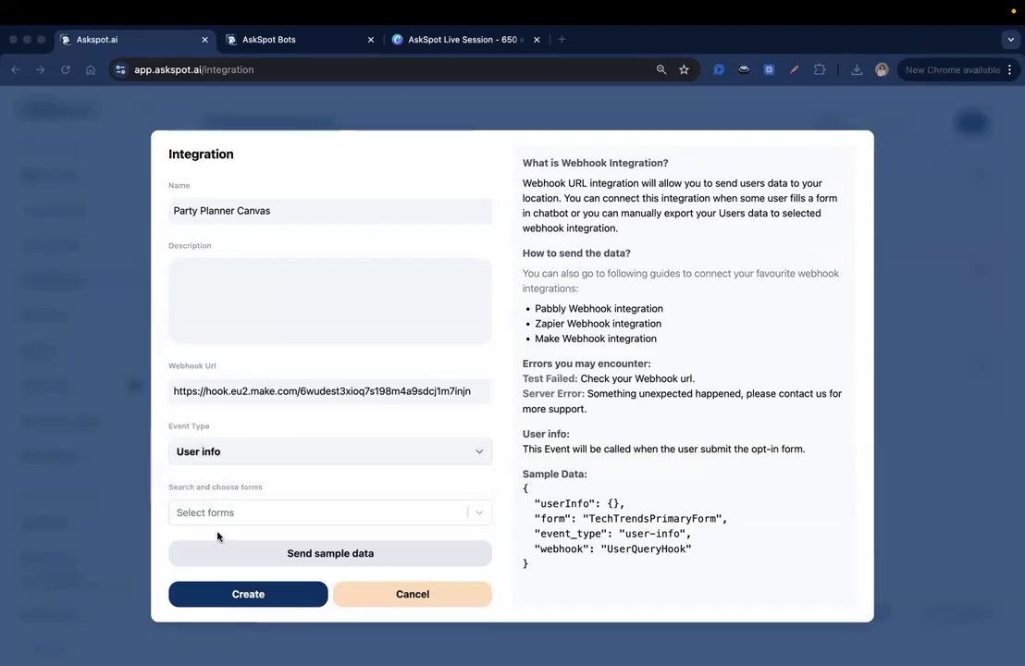
{"action": "left_click", "coordinate": [278, 490]}
{"action": "left_click_drag", "start_coordinate": [187, 490], "coordinate": [225, 490]}
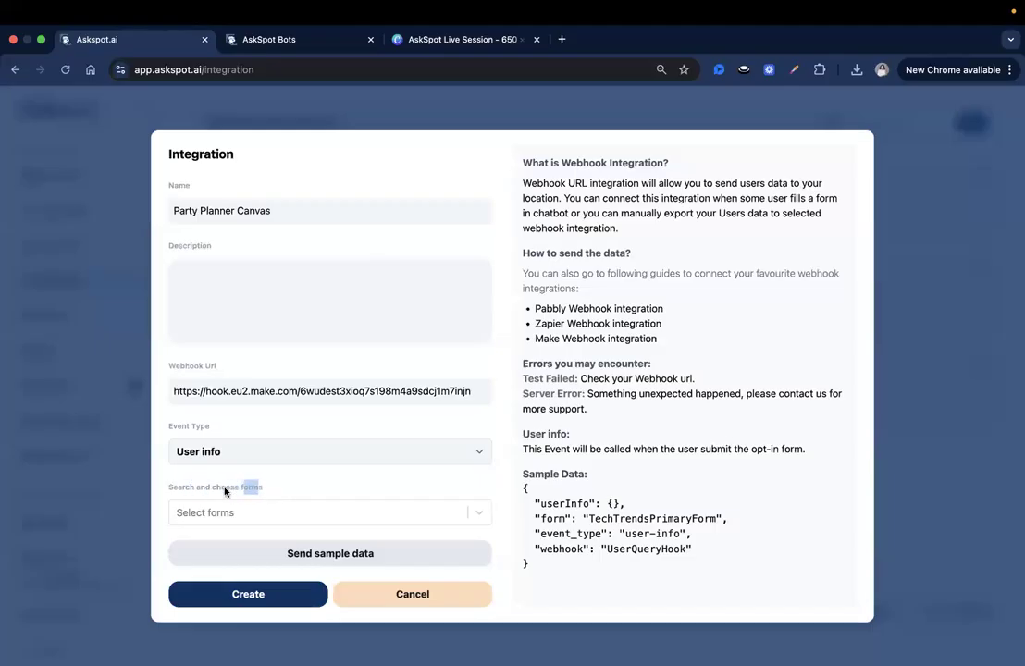
{"action": "left_click", "coordinate": [460, 515]}
{"action": "scroll", "coordinate": [416, 544], "scroll_direction": "down", "scroll_amount": 3}
{"action": "scroll", "coordinate": [416, 545], "scroll_direction": "down", "scroll_amount": 10}
Attach the Party Planner Form and send sample lead data to the Make webhook.
{"action": "left_click", "coordinate": [389, 597]}
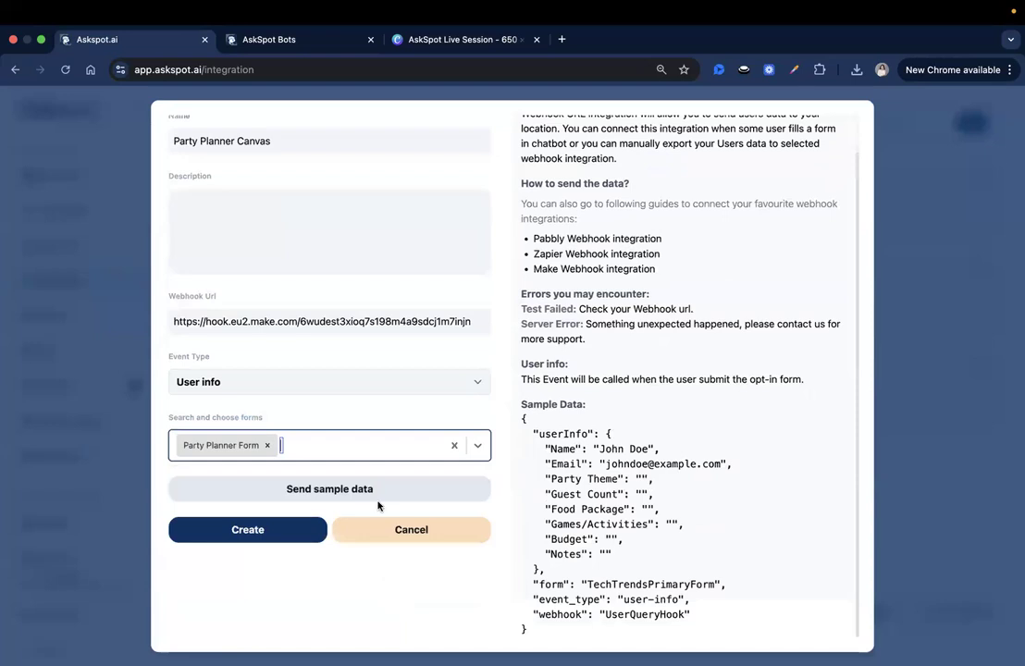
{"action": "left_click_drag", "start_coordinate": [585, 405], "coordinate": [528, 406]}
{"action": "left_click", "coordinate": [581, 409]}
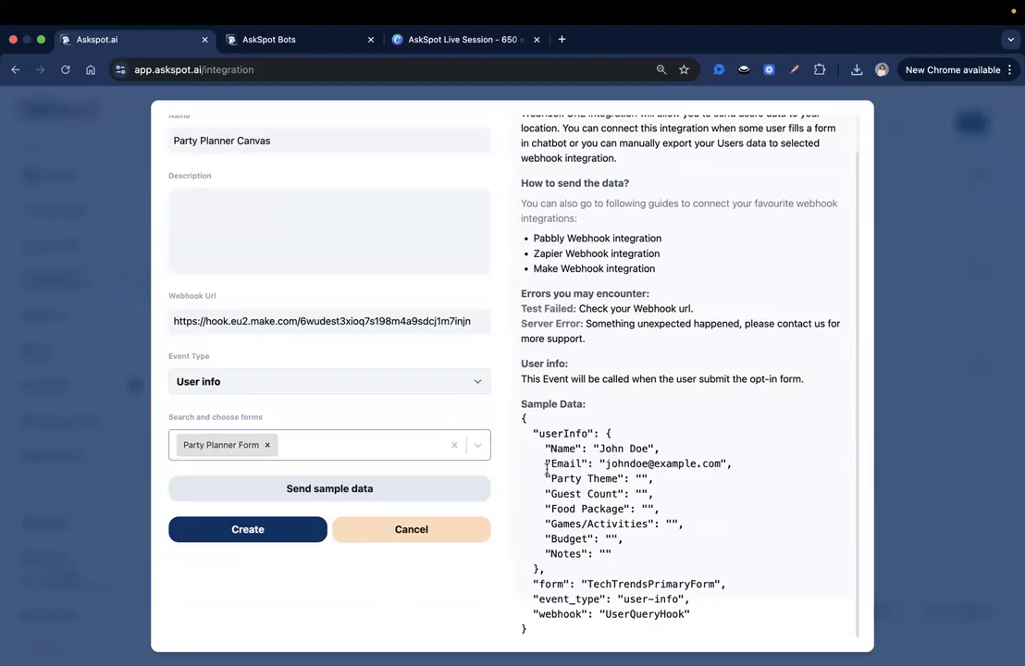
{"action": "left_click", "coordinate": [254, 528]}
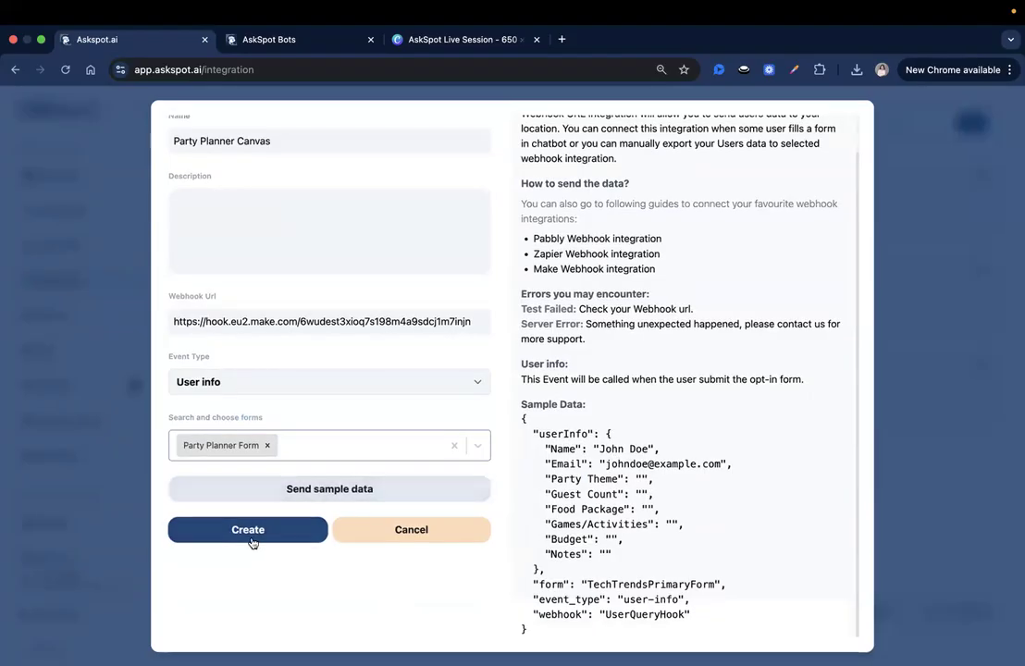
{"action": "left_click", "coordinate": [319, 491]}
Confirm in Make that the sample data arrived, then create the Party Planner Canvas integration.
{"action": "key", "text": "super+Tab"}
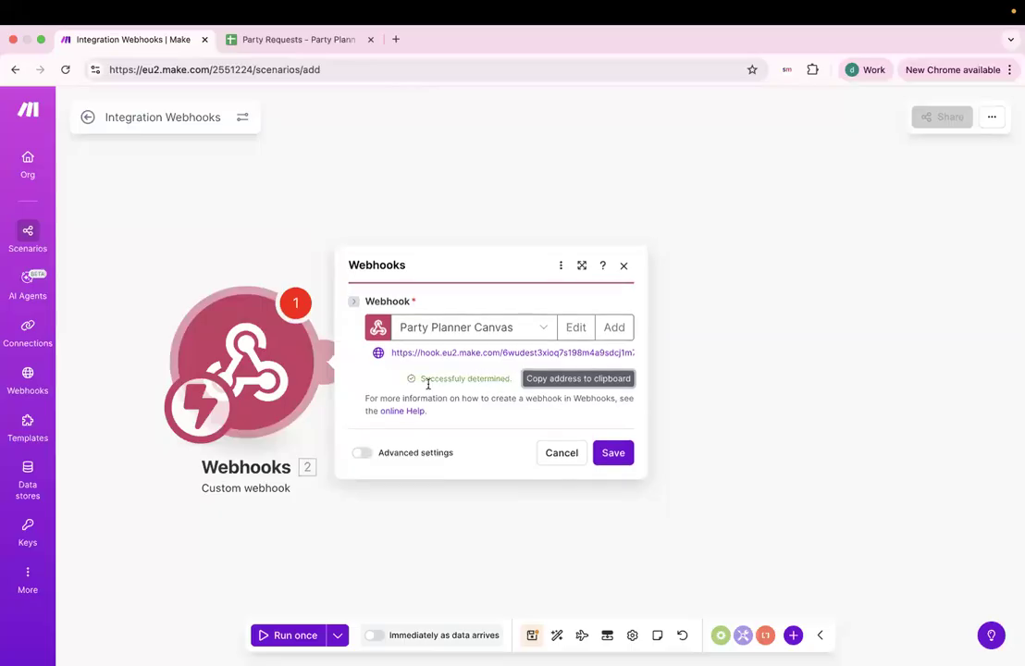
{"action": "left_click_drag", "start_coordinate": [446, 379], "coordinate": [513, 381]}
{"action": "left_click", "coordinate": [512, 381]}
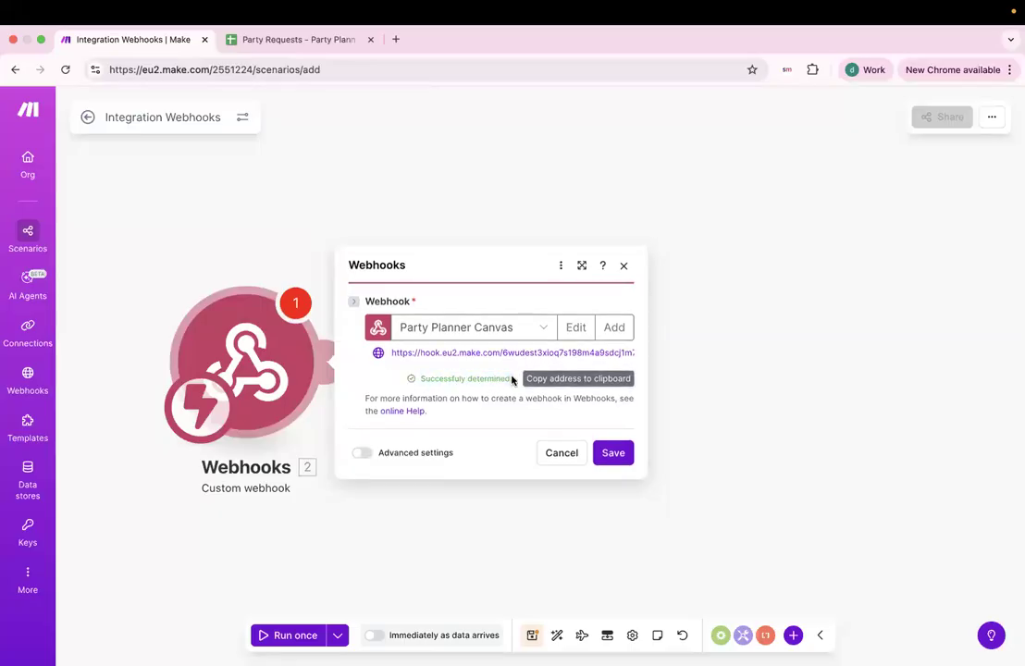
{"action": "double_click", "coordinate": [499, 379]}
{"action": "left_click", "coordinate": [510, 393]}
{"action": "key", "text": "ctrl+Left"}
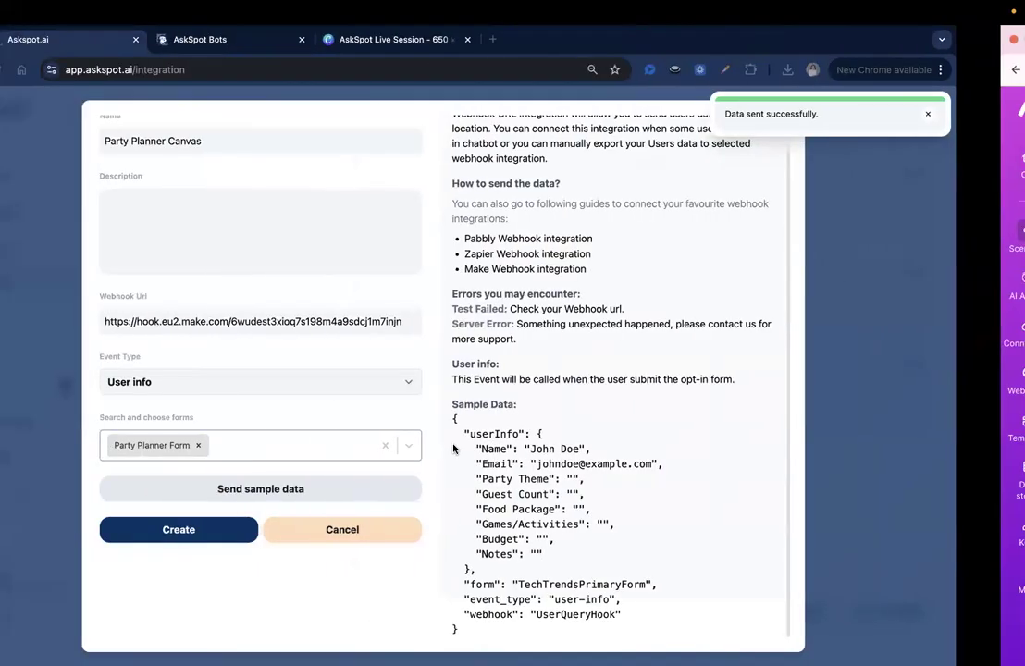
{"action": "left_click", "coordinate": [254, 535]}
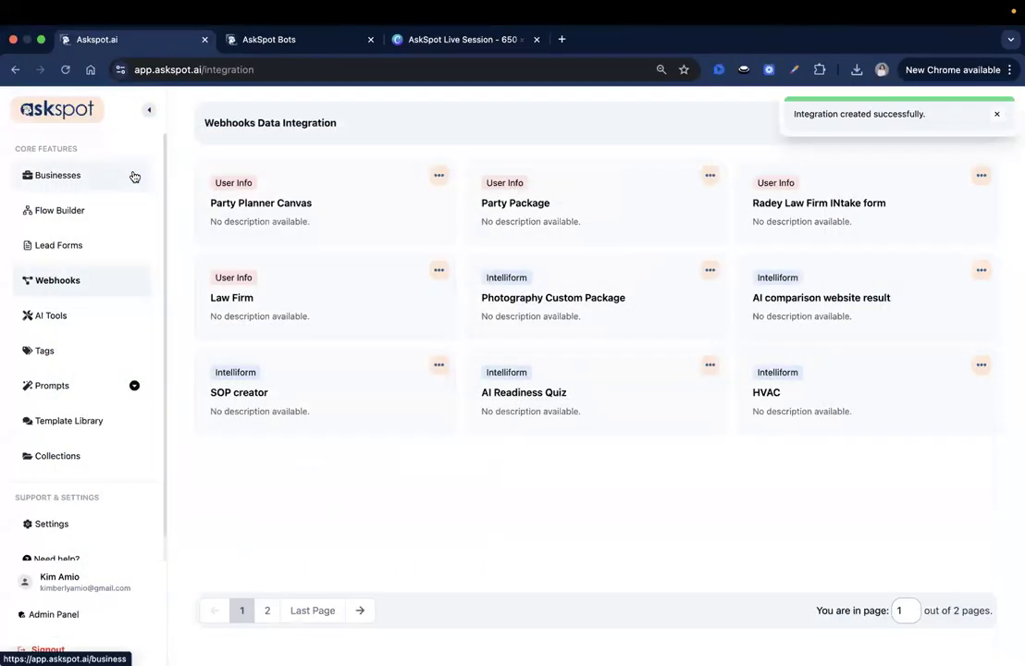
Open the Build My Party Plan Canvas bot under the Canvas business, then return to Make.
{"action": "left_click", "coordinate": [134, 174]}
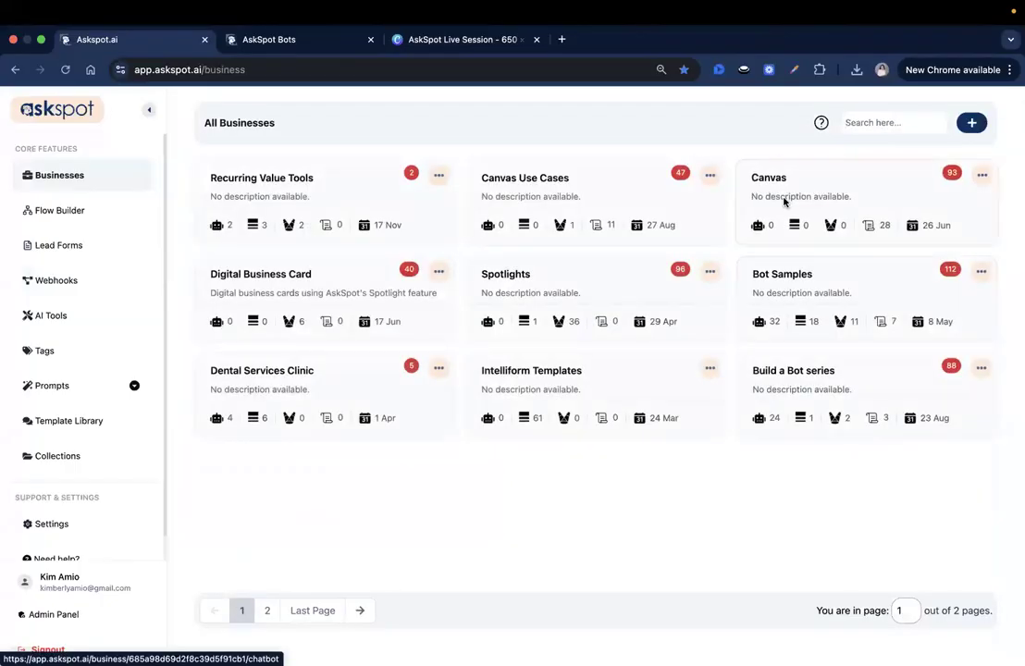
{"action": "left_click", "coordinate": [787, 198]}
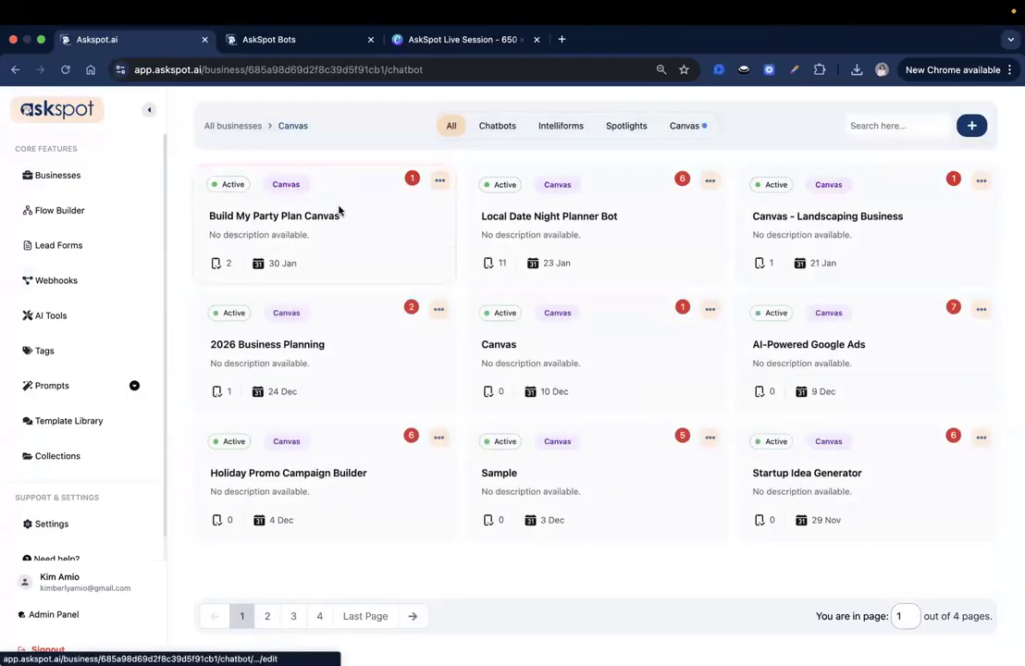
{"action": "left_click", "coordinate": [339, 209]}
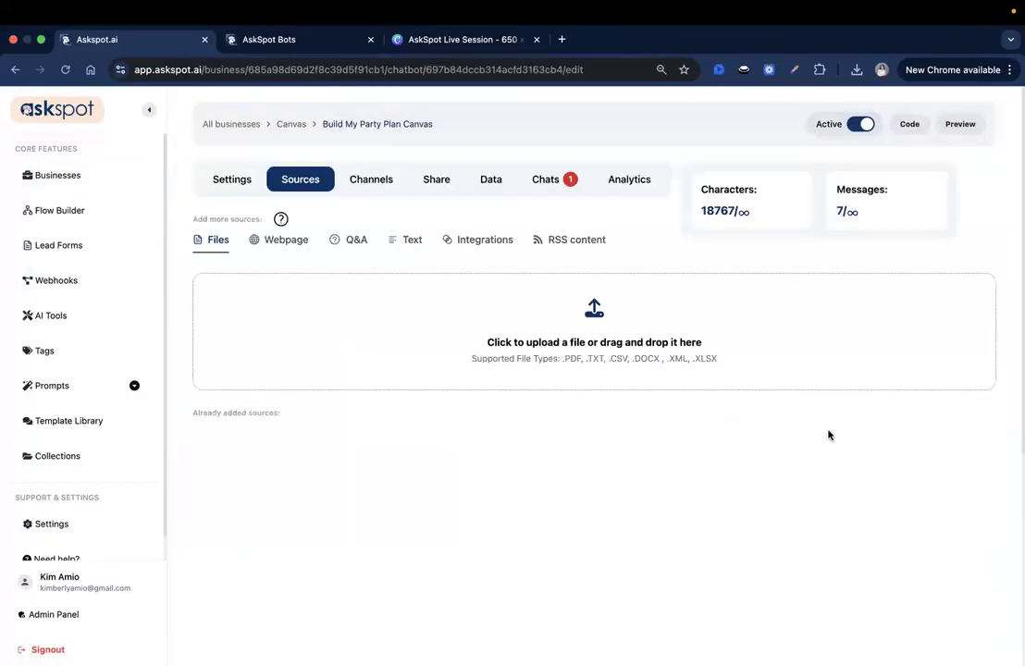
{"action": "key", "text": "ctrl+Right"}
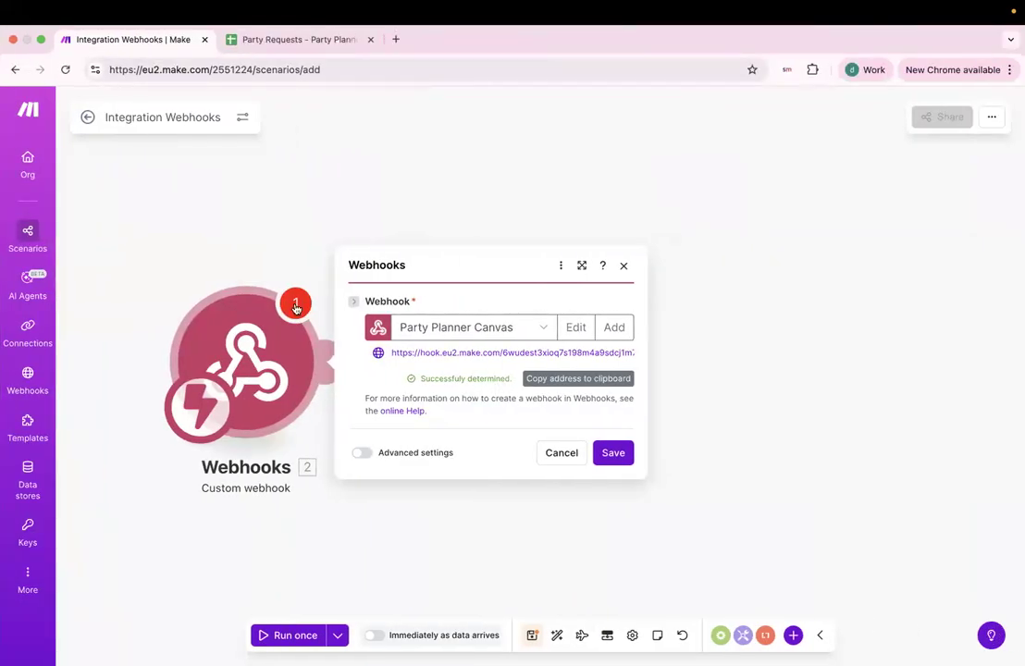
Dismiss the webhook status messages and add a Google Sheets 'Add a Row' module after the trigger.
{"action": "left_click", "coordinate": [296, 305]}
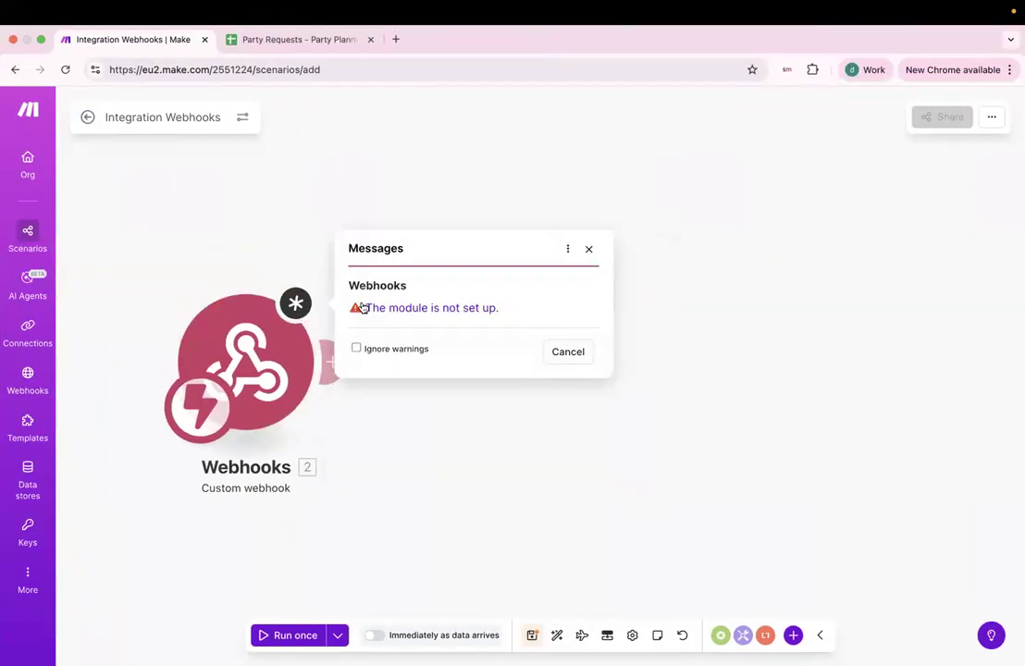
{"action": "left_click", "coordinate": [588, 249]}
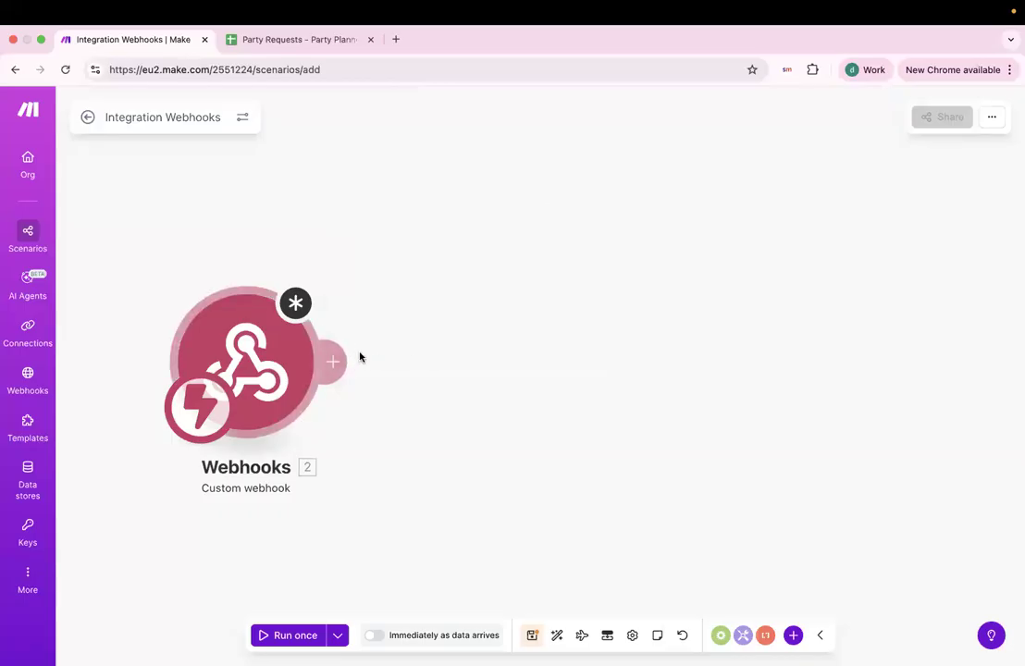
{"action": "left_click", "coordinate": [338, 361]}
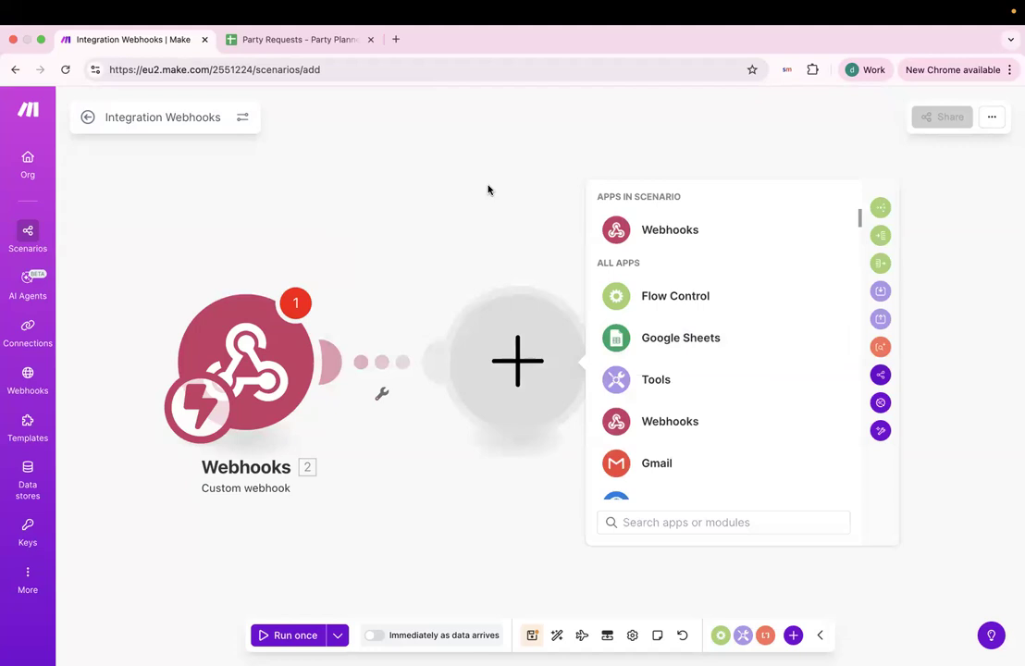
{"action": "left_click", "coordinate": [659, 343]}
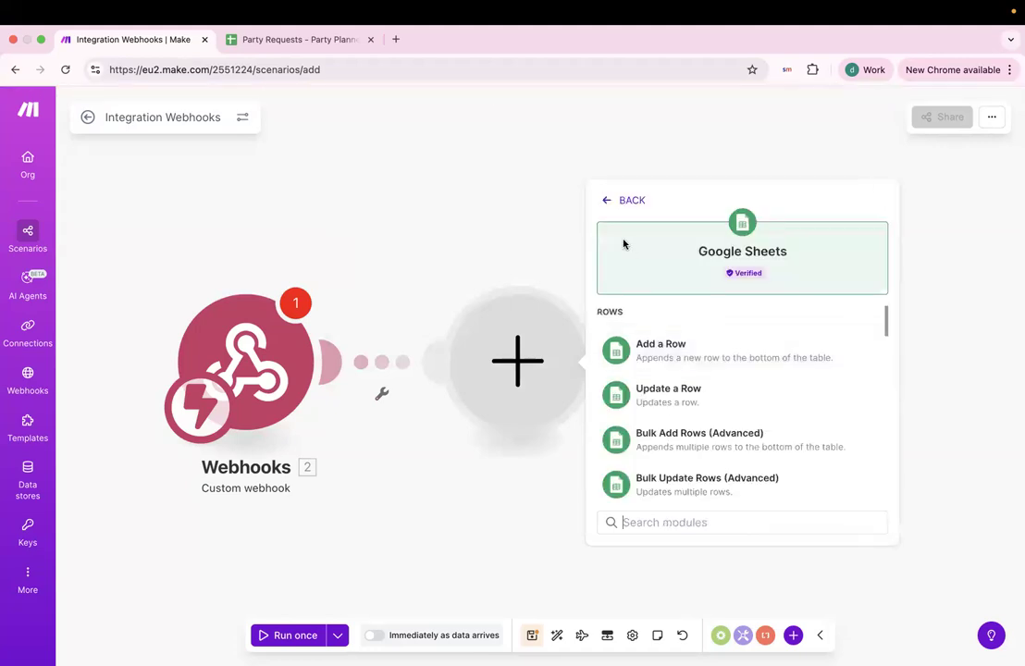
{"action": "scroll", "coordinate": [668, 368], "scroll_direction": "down", "scroll_amount": 1}
{"action": "scroll", "coordinate": [668, 368], "scroll_direction": "down", "scroll_amount": 4}
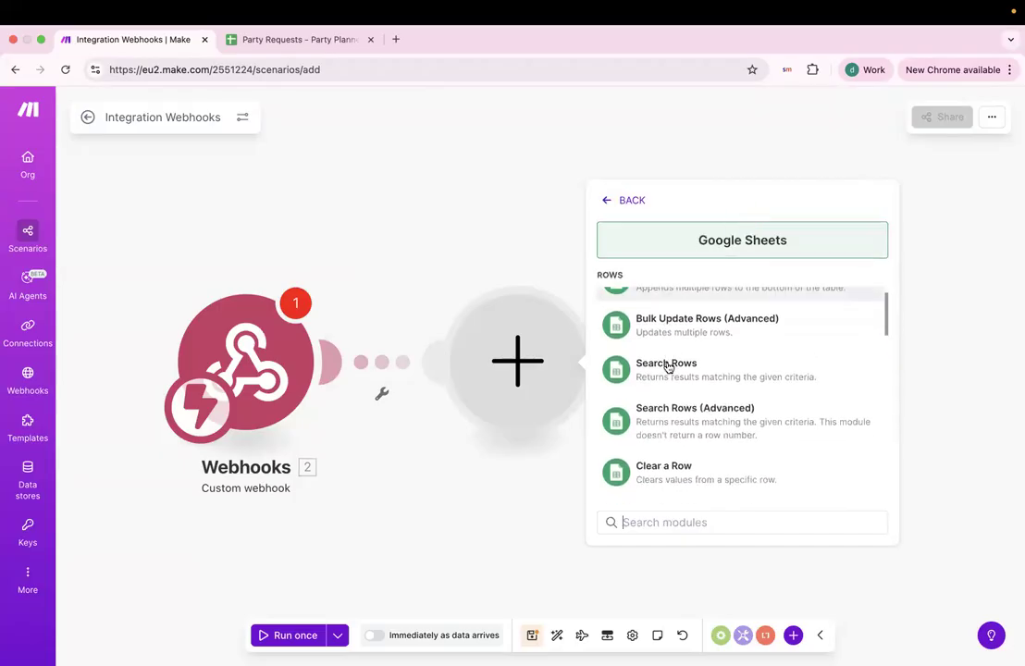
{"action": "scroll", "coordinate": [668, 361], "scroll_direction": "up", "scroll_amount": 5}
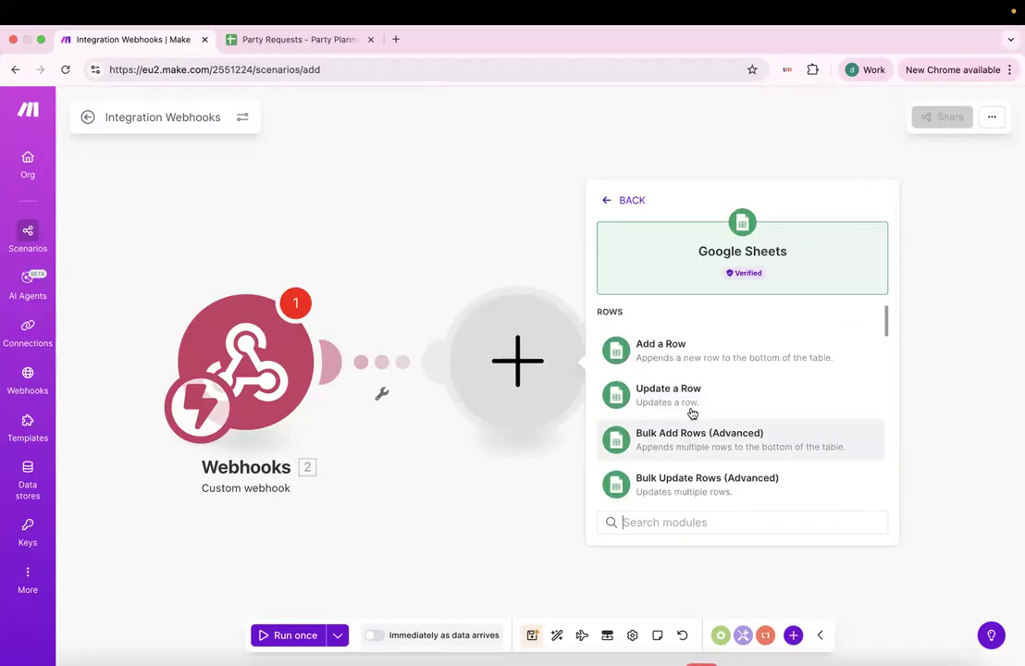
{"action": "scroll", "coordinate": [694, 415], "scroll_direction": "down", "scroll_amount": 8}
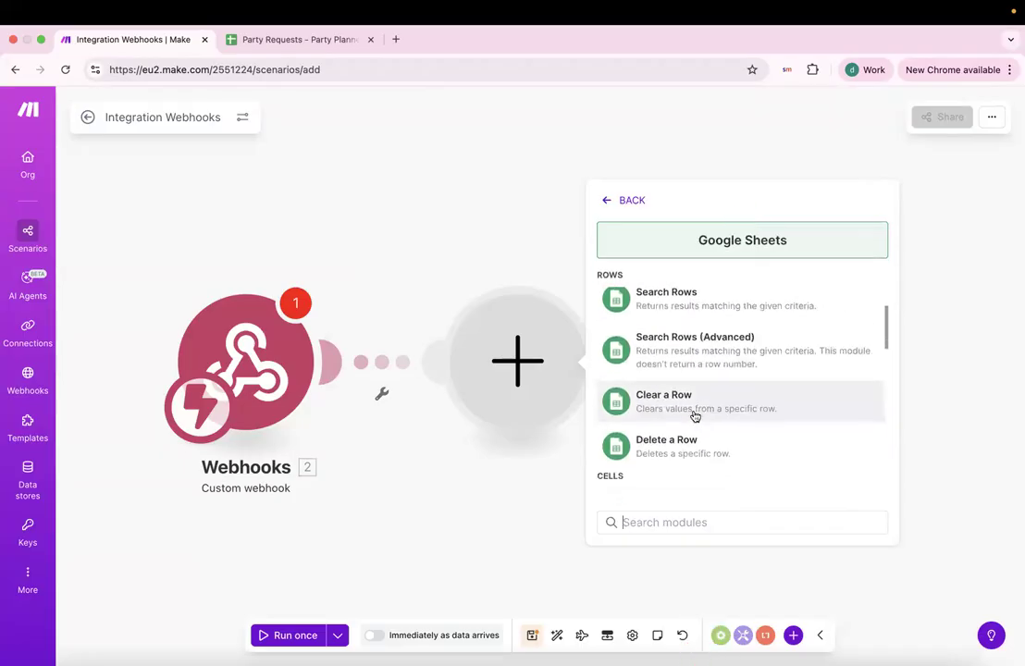
{"action": "scroll", "coordinate": [695, 416], "scroll_direction": "up", "scroll_amount": 8}
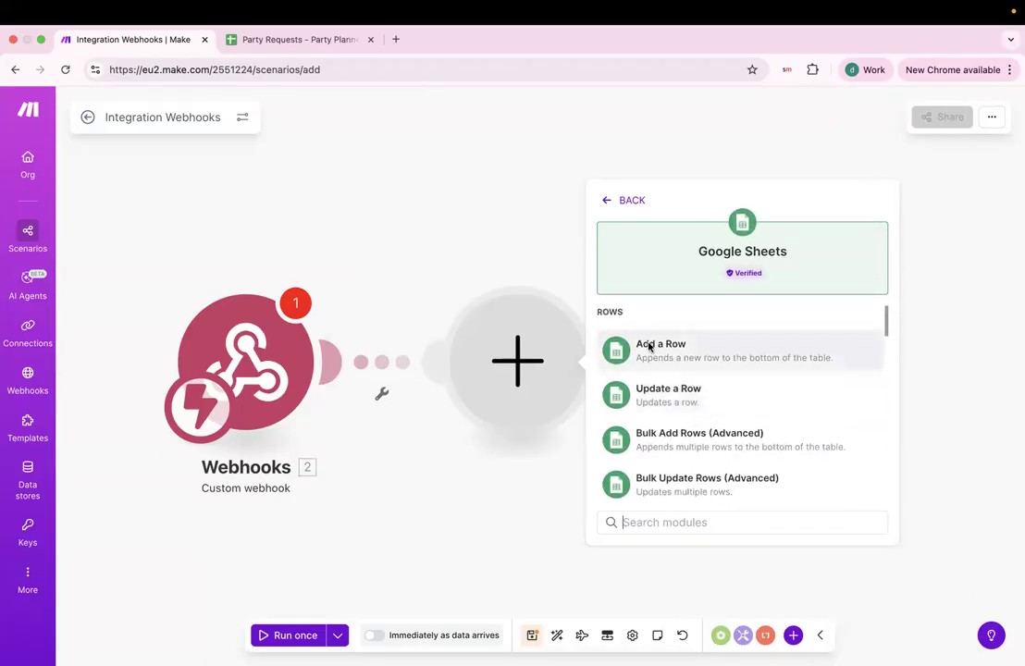
{"action": "left_click", "coordinate": [638, 358]}
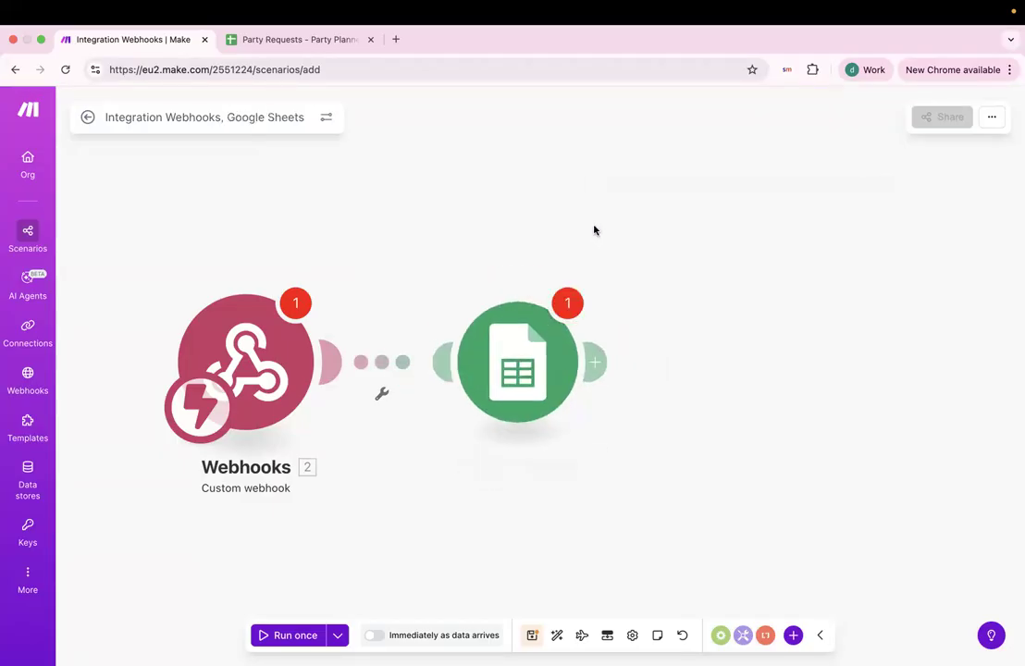
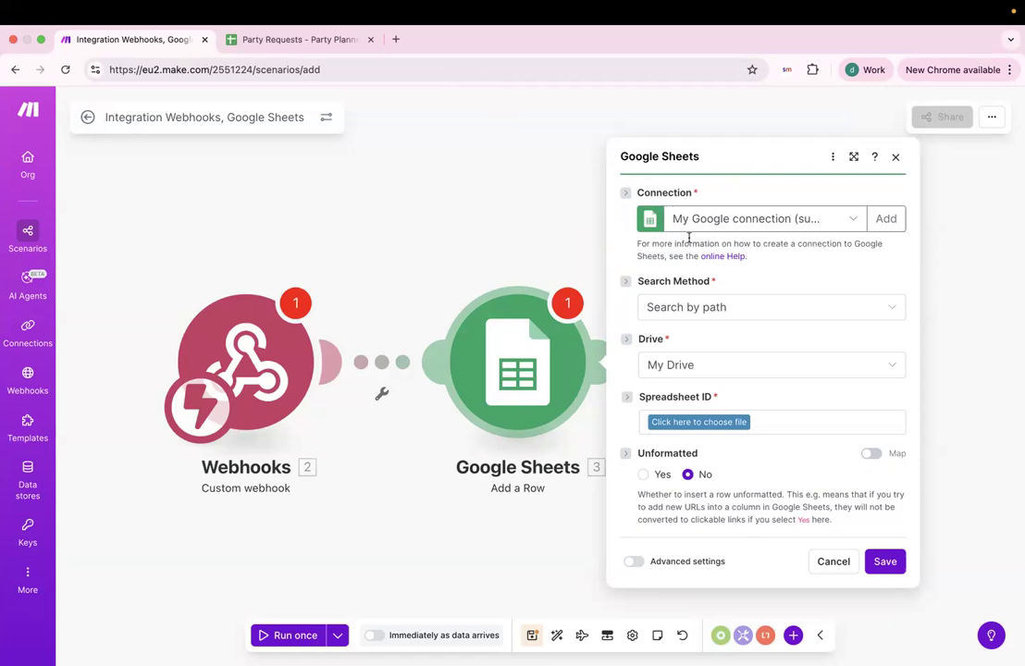
Set the Add a Row module's spreadsheet to Party Requests - Party Planner Canvas.
{"action": "left_click", "coordinate": [856, 221]}
{"action": "left_click", "coordinate": [822, 176]}
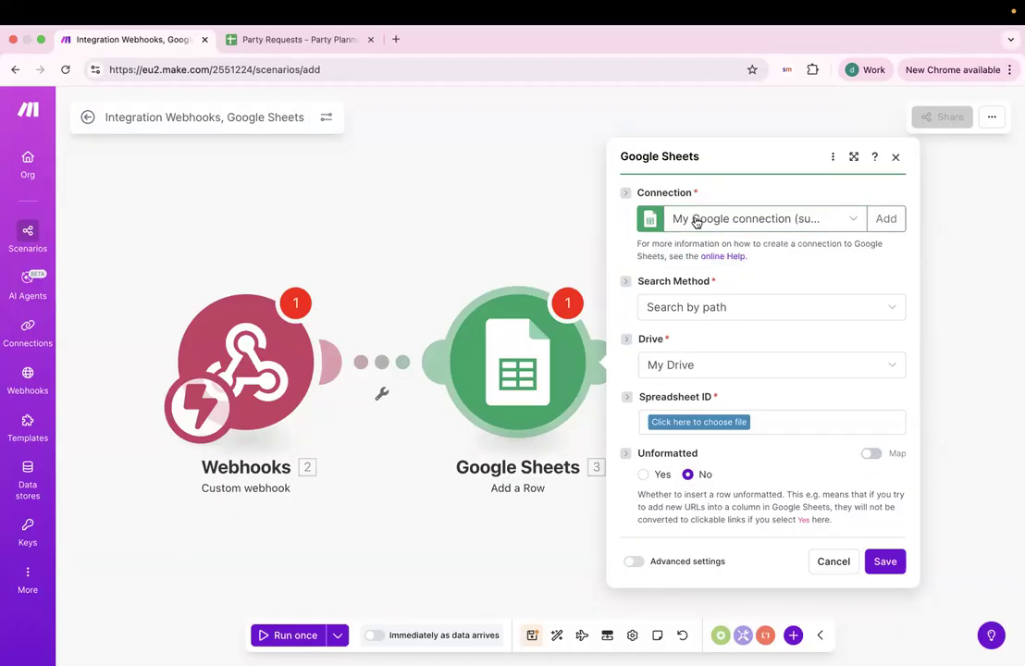
{"action": "left_click", "coordinate": [675, 421]}
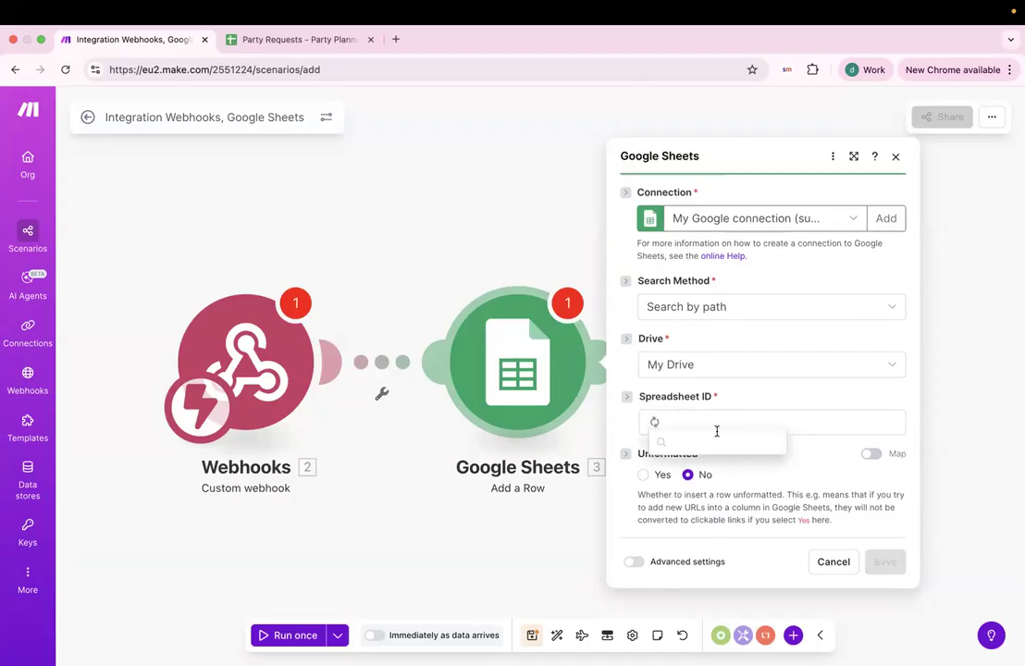
{"action": "scroll", "coordinate": [717, 465], "scroll_direction": "down", "scroll_amount": 3}
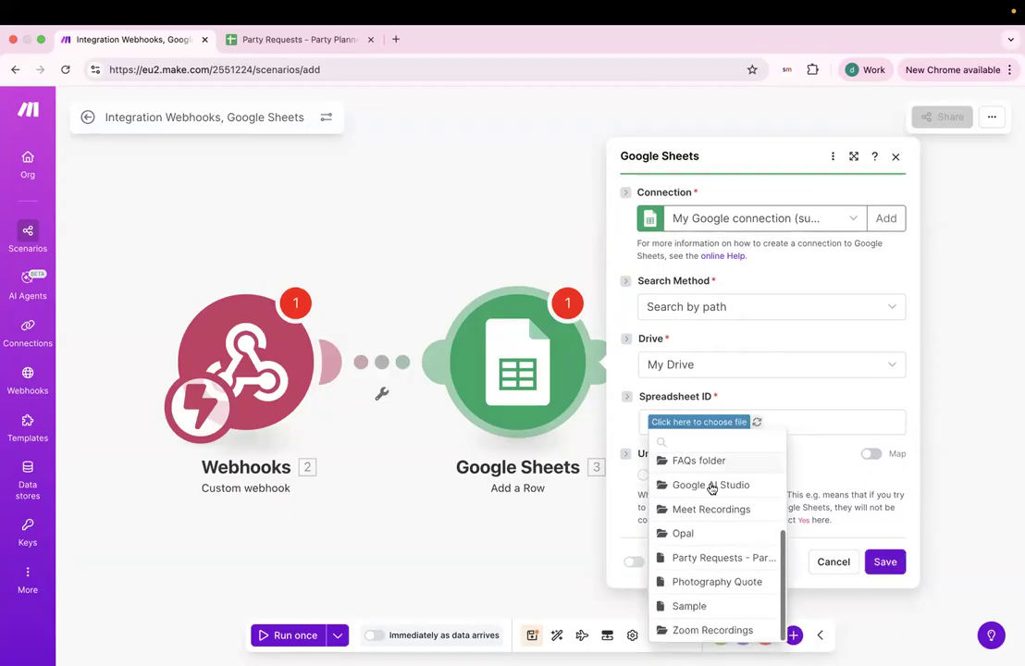
{"action": "left_click", "coordinate": [704, 565]}
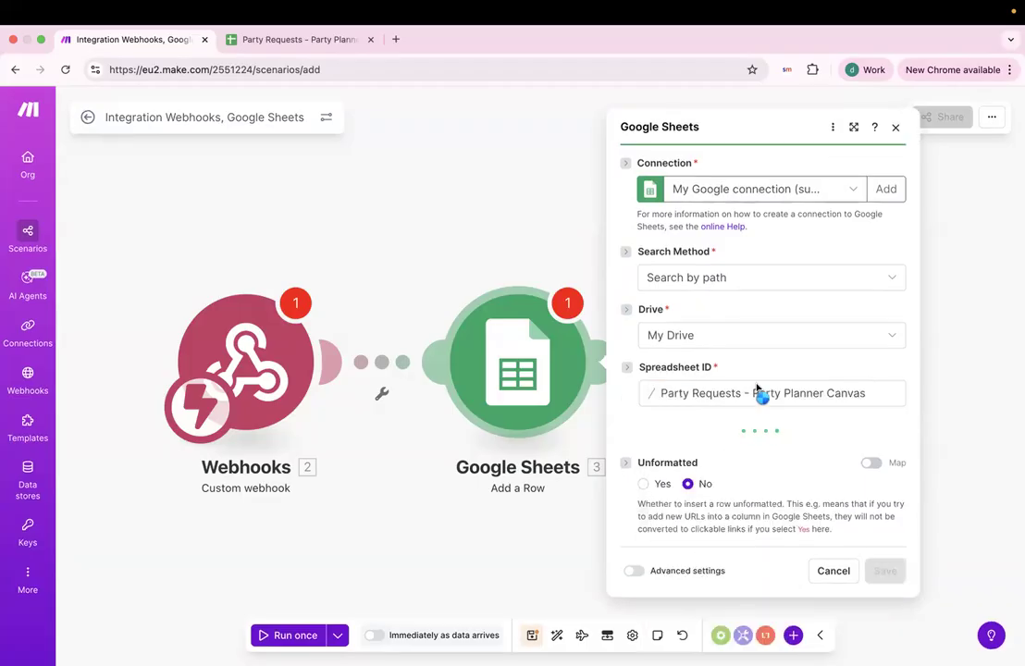
Switch to the Party Requests spreadsheet and select the header row A1 through H1.
{"action": "left_click", "coordinate": [311, 40]}
{"action": "left_click", "coordinate": [128, 251]}
{"action": "left_click_drag", "start_coordinate": [65, 215], "coordinate": [562, 218]}
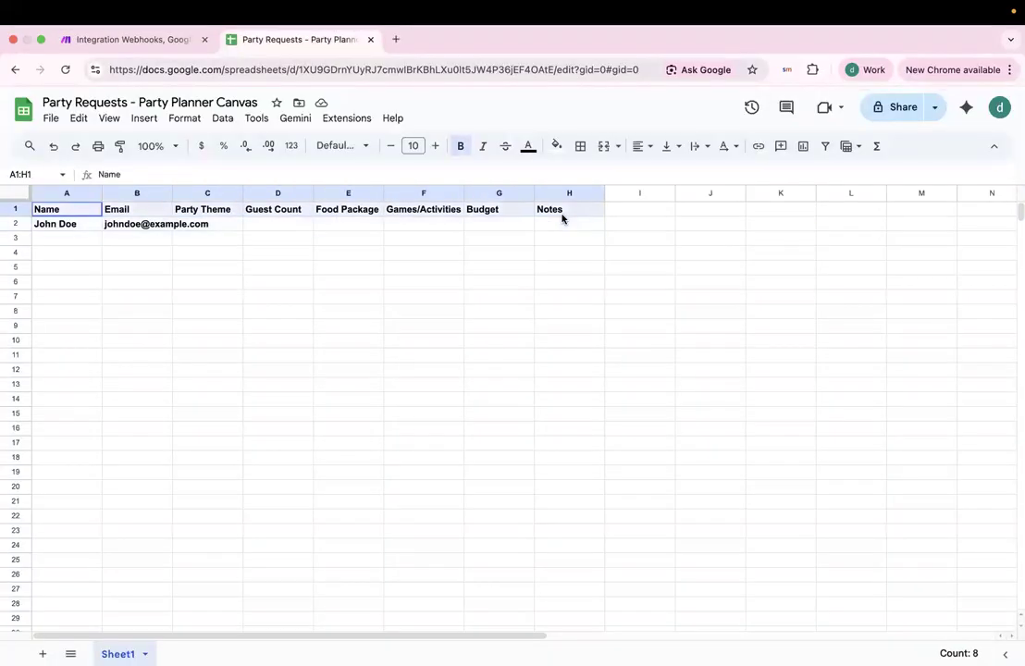
Review the row 1 headers: Name, Email, Party Theme, Guest Count, Food Package, Games/Activities, Budget.
{"action": "left_click", "coordinate": [562, 219]}
{"action": "left_click", "coordinate": [42, 214]}
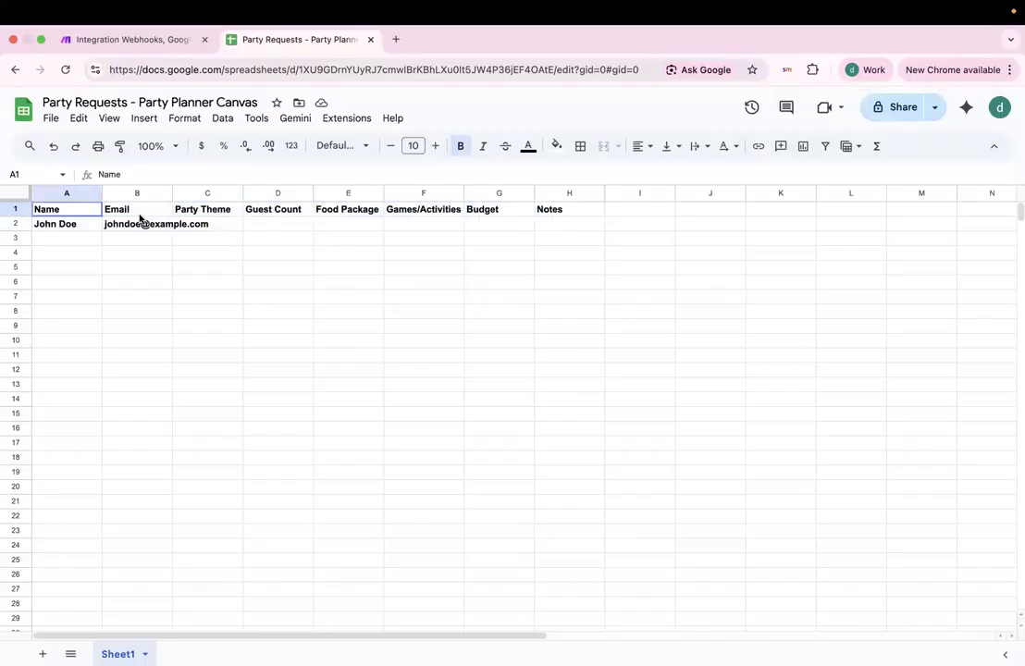
{"action": "left_click", "coordinate": [134, 213]}
{"action": "left_click", "coordinate": [212, 214]}
{"action": "left_click", "coordinate": [255, 213]}
{"action": "left_click", "coordinate": [371, 212]}
{"action": "left_click", "coordinate": [417, 217]}
{"action": "left_click", "coordinate": [497, 212]}
{"action": "mouse_move", "coordinate": [553, 213]}
{"action": "left_mouse_down"}
{"action": "mouse_move", "coordinate": [50, 212]}
{"action": "mouse_move", "coordinate": [270, 209]}
{"action": "mouse_move", "coordinate": [69, 204]}
{"action": "mouse_move", "coordinate": [517, 231]}
{"action": "mouse_move", "coordinate": [554, 214]}
{"action": "left_mouse_up"}
{"action": "left_click", "coordinate": [440, 222]}
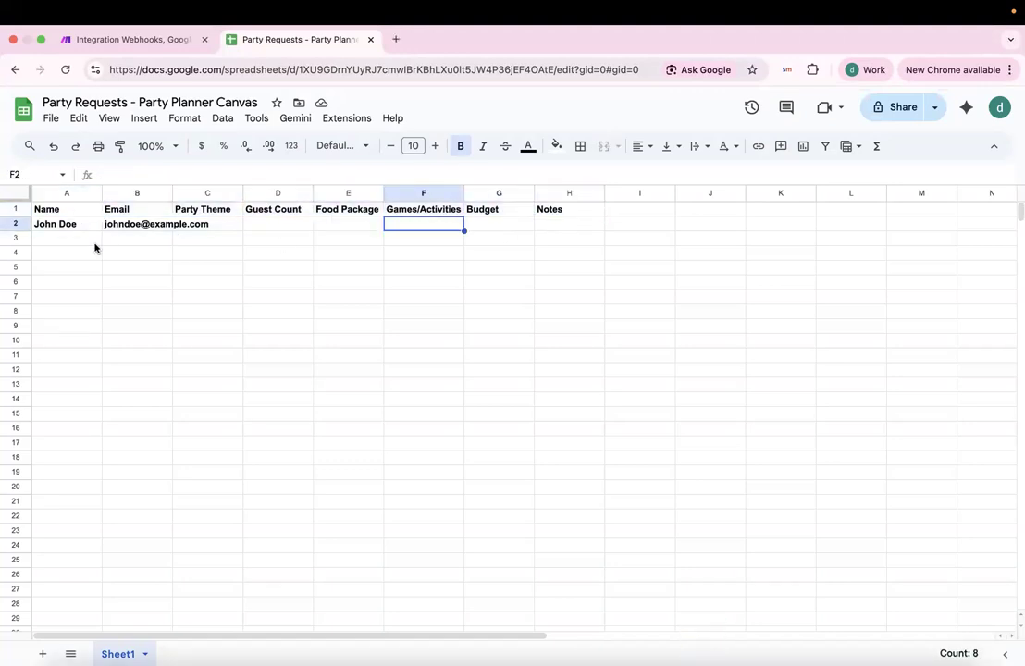
Delete the sample name and email in A2:B2 and return to Make.
{"action": "left_click_drag", "start_coordinate": [75, 226], "coordinate": [156, 229]}
{"action": "key", "text": "Delete"}
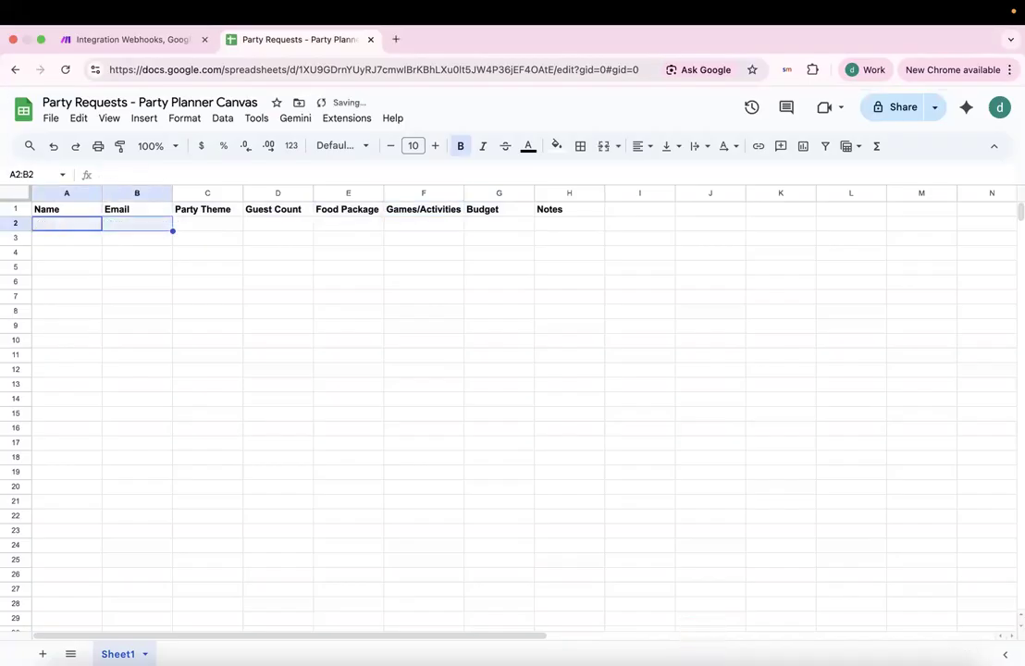
{"action": "left_click", "coordinate": [137, 223]}
{"action": "left_click", "coordinate": [155, 40]}
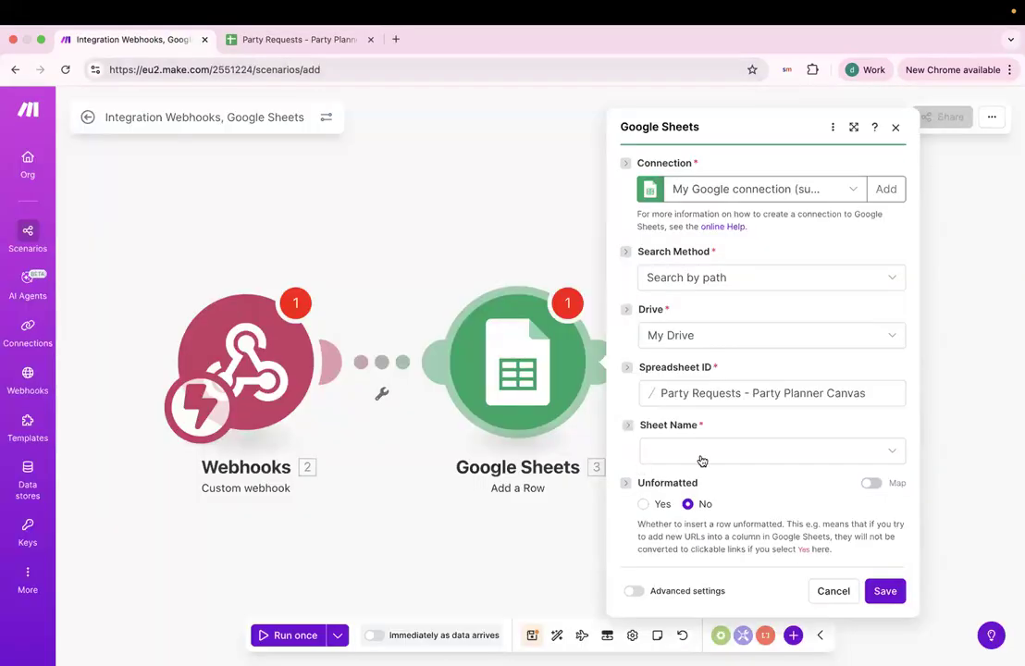
Choose Sheet1 as the target sheet, check the Name (A) value field, then close the settings.
{"action": "left_click", "coordinate": [701, 452]}
{"action": "left_click", "coordinate": [674, 475]}
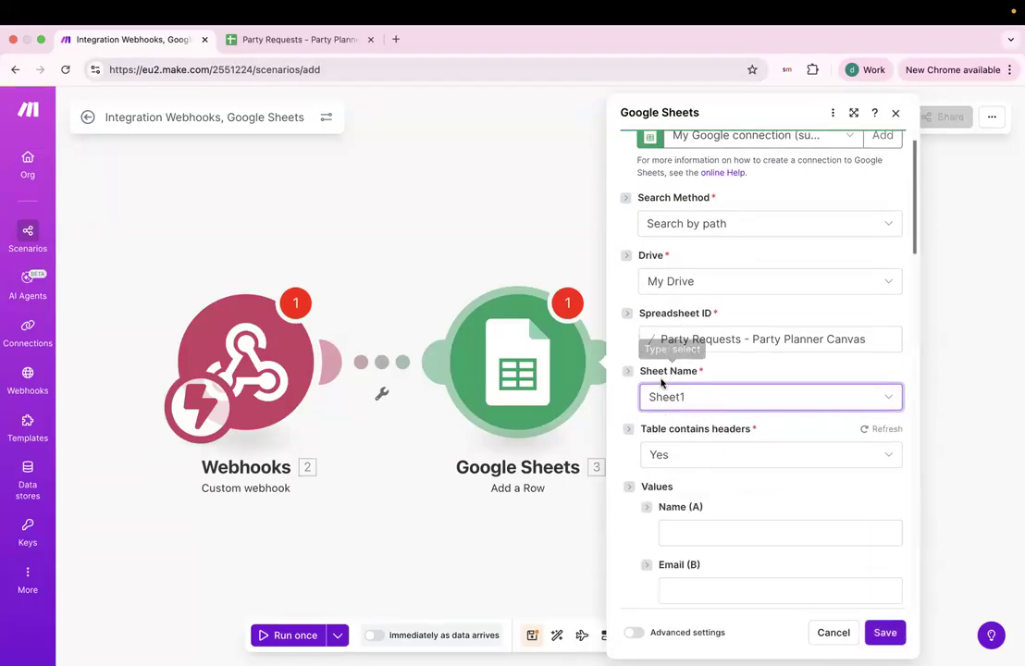
{"action": "scroll", "coordinate": [663, 382], "scroll_direction": "down", "scroll_amount": 3}
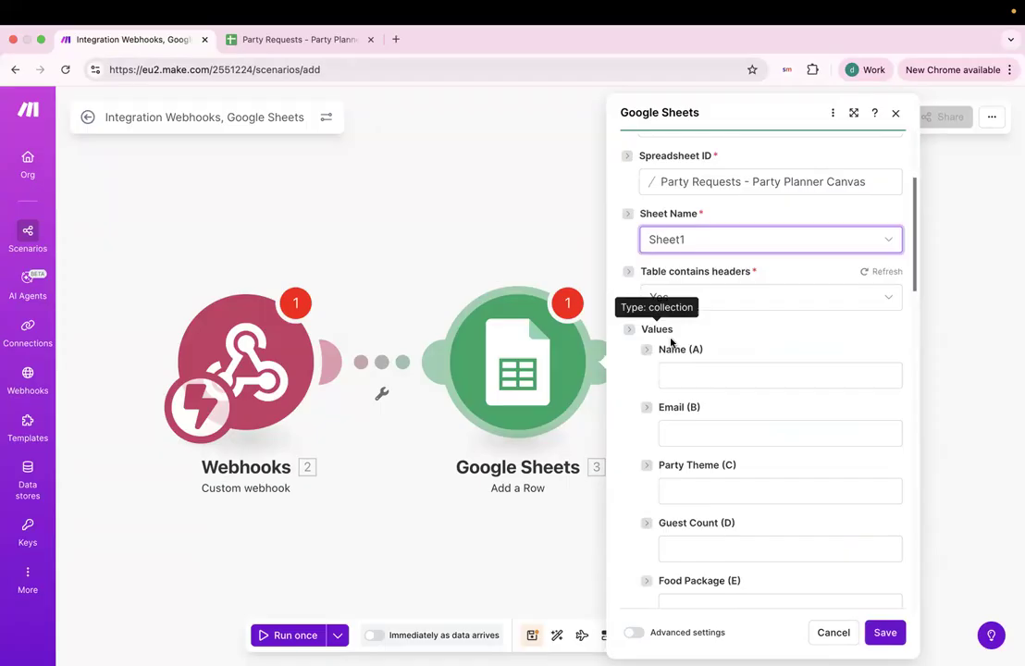
{"action": "scroll", "coordinate": [715, 382], "scroll_direction": "down", "scroll_amount": 1}
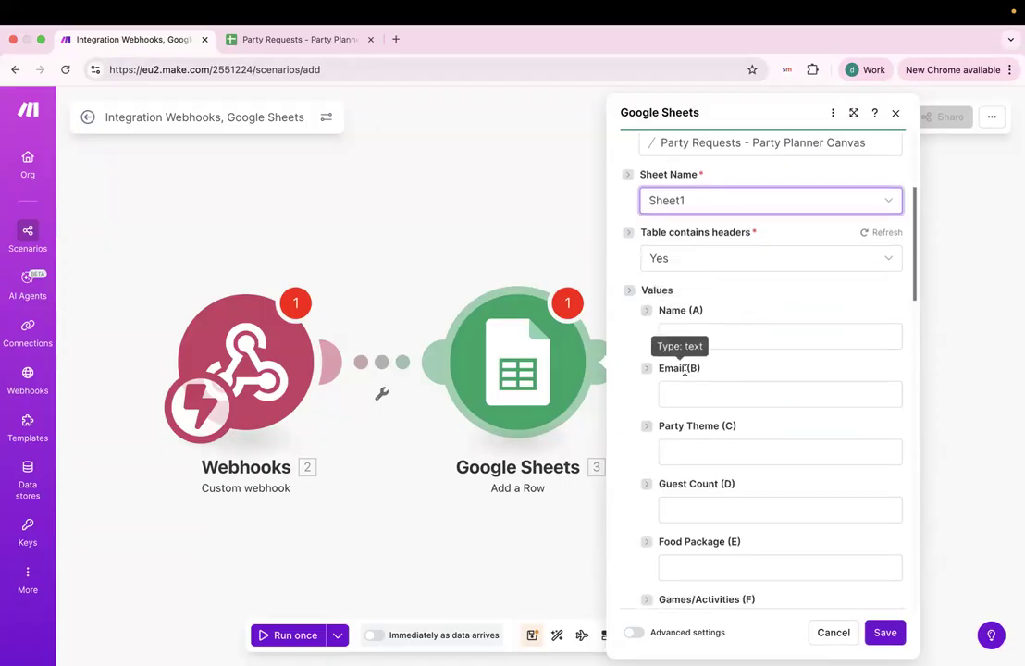
{"action": "scroll", "coordinate": [701, 395], "scroll_direction": "down", "scroll_amount": 1}
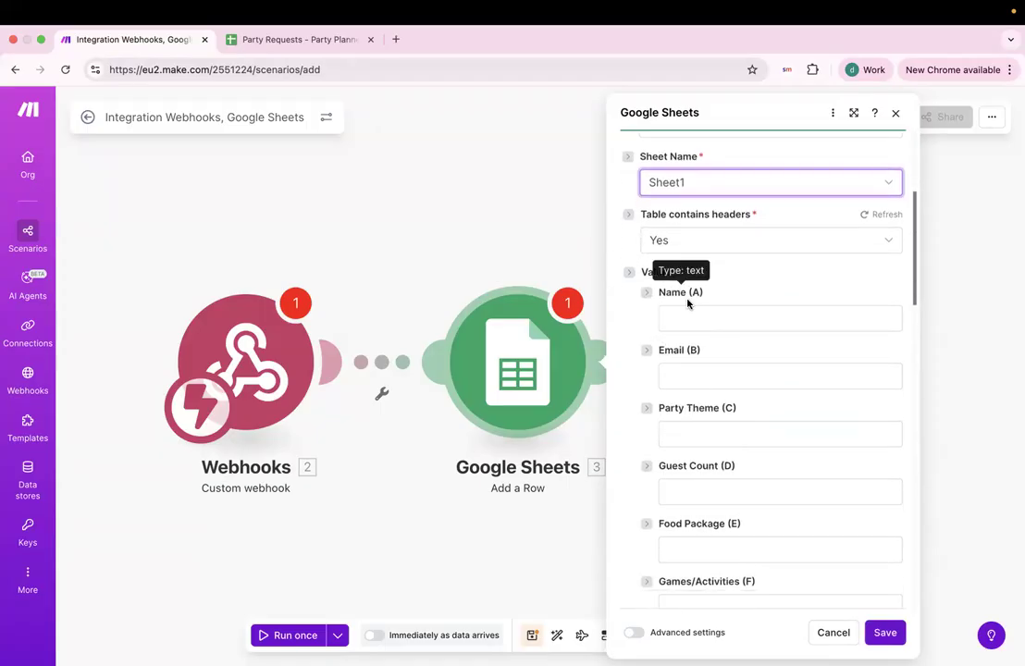
{"action": "scroll", "coordinate": [671, 269], "scroll_direction": "down", "scroll_amount": 1}
{"action": "scroll", "coordinate": [688, 360], "scroll_direction": "down", "scroll_amount": 1}
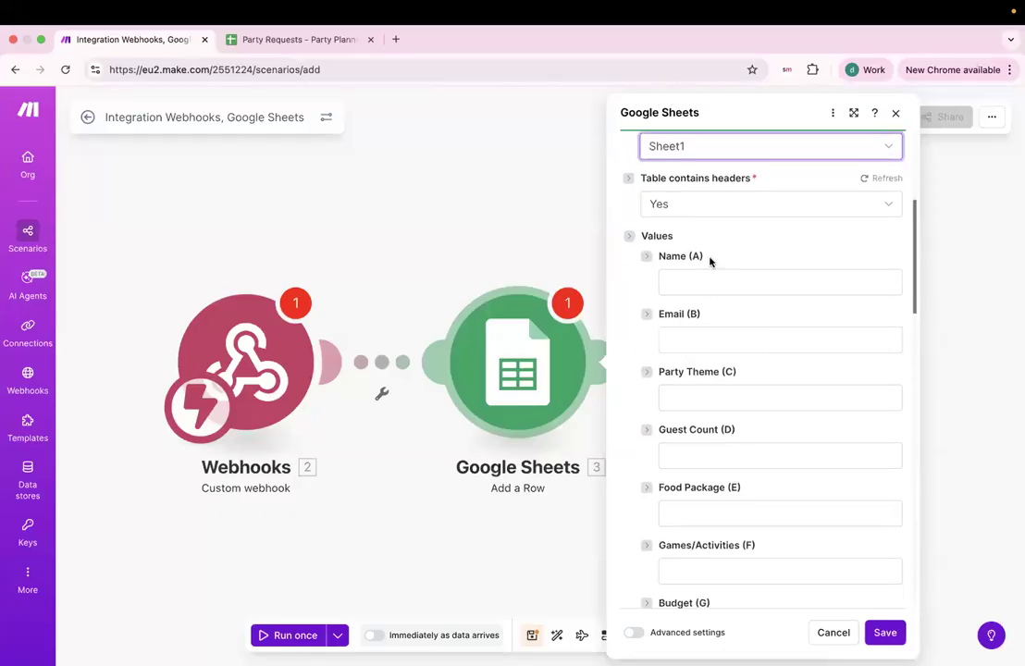
{"action": "scroll", "coordinate": [731, 334], "scroll_direction": "down", "scroll_amount": 2}
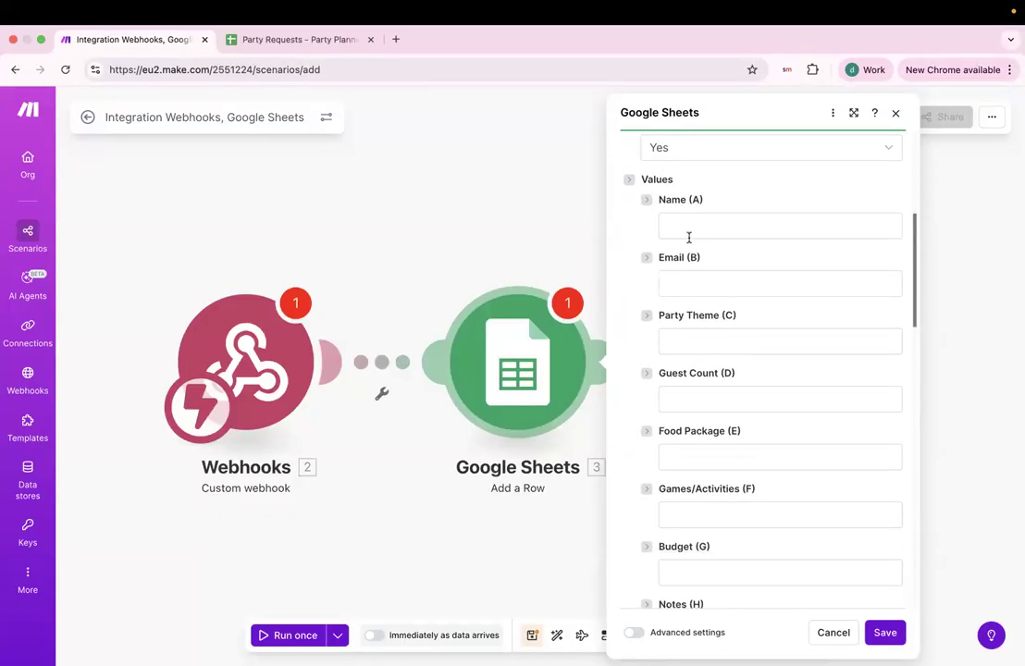
{"action": "left_click", "coordinate": [700, 228]}
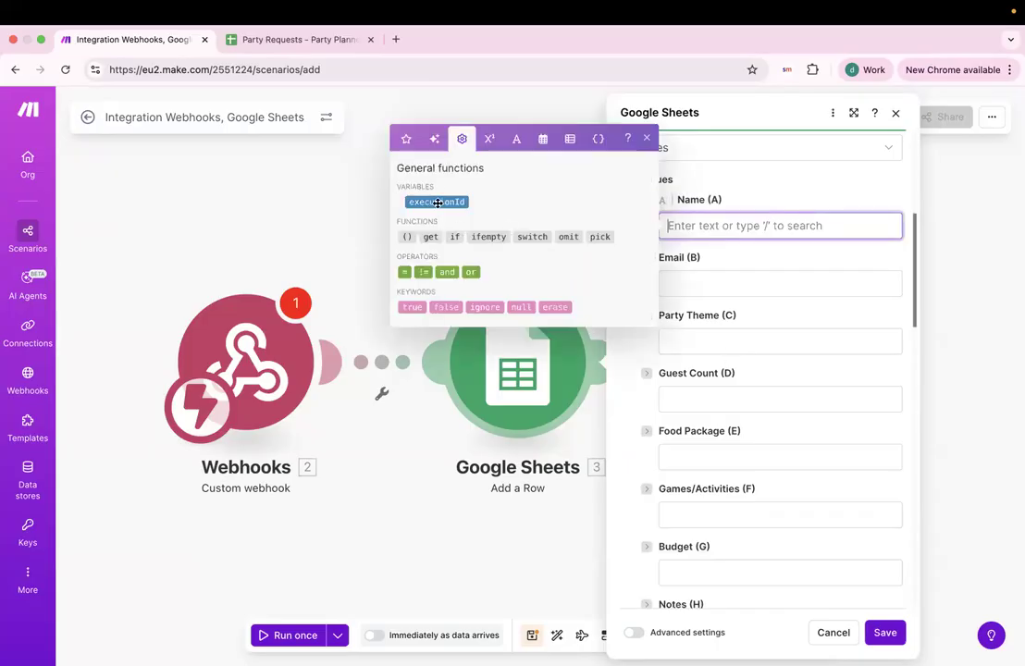
{"action": "left_click", "coordinate": [408, 422]}
Look over the webhook and Add a Row settings, closing both unchanged.
{"action": "left_click", "coordinate": [255, 377]}
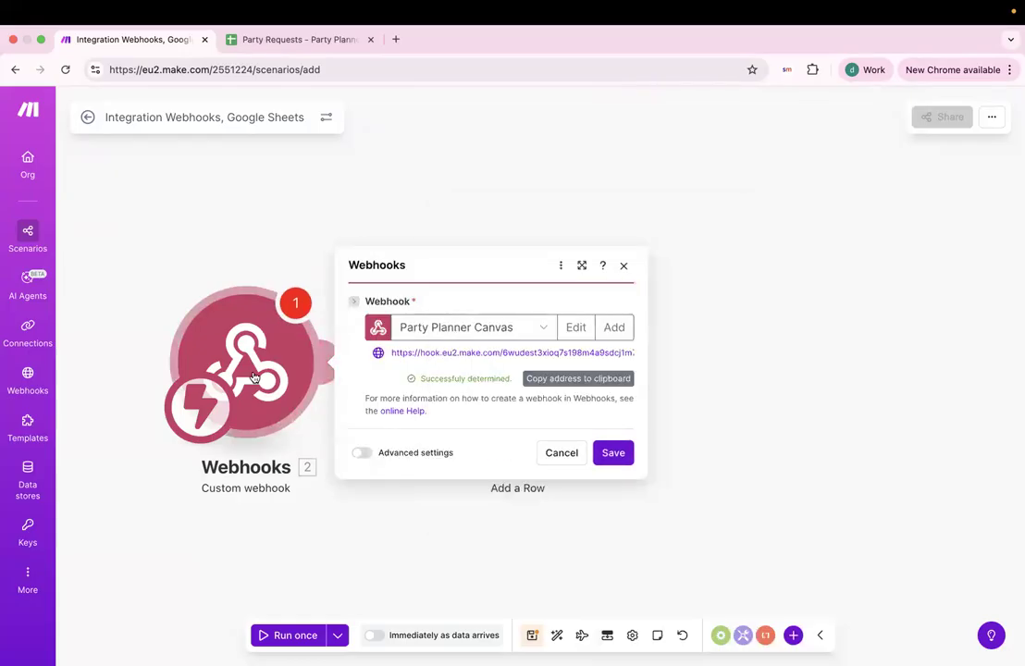
{"action": "left_click", "coordinate": [615, 457]}
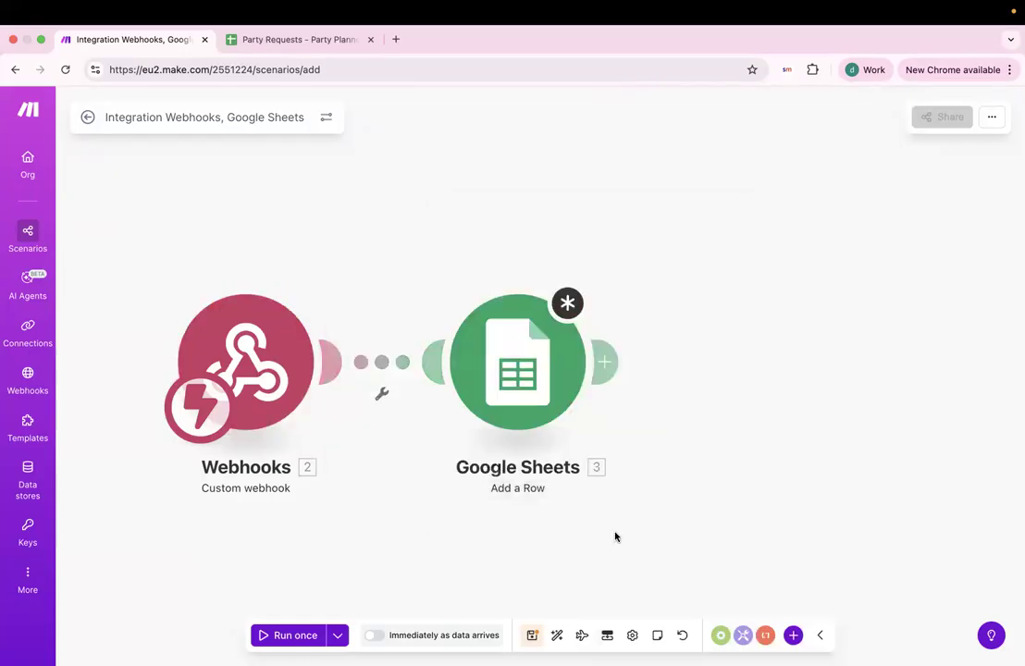
{"action": "left_click", "coordinate": [545, 348]}
{"action": "scroll", "coordinate": [728, 368], "scroll_direction": "down", "scroll_amount": 2}
{"action": "scroll", "coordinate": [727, 369], "scroll_direction": "down", "scroll_amount": 2}
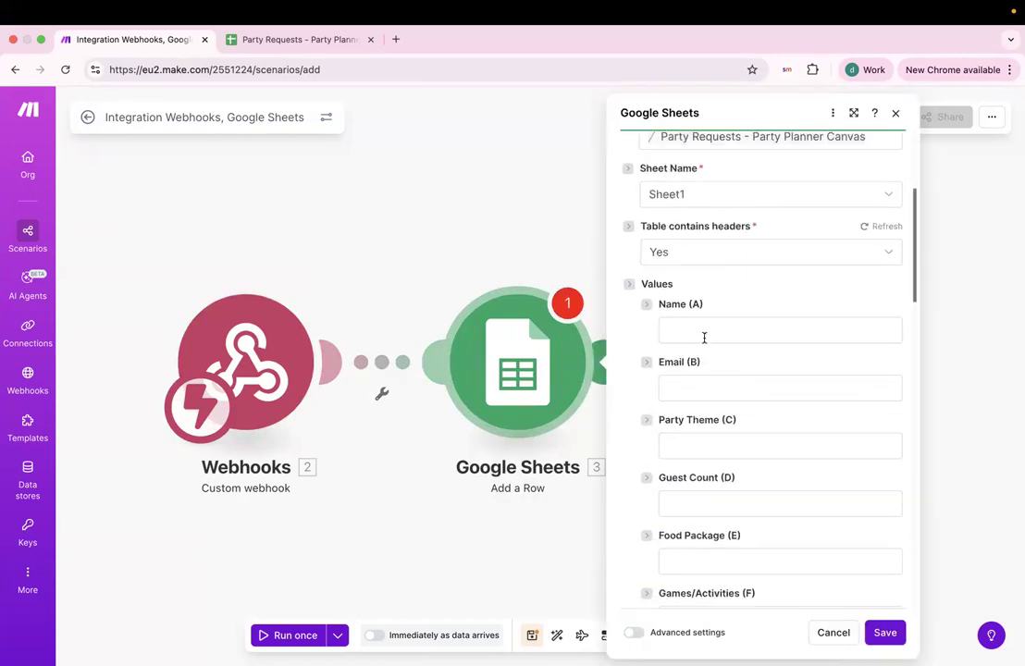
{"action": "left_click", "coordinate": [704, 334]}
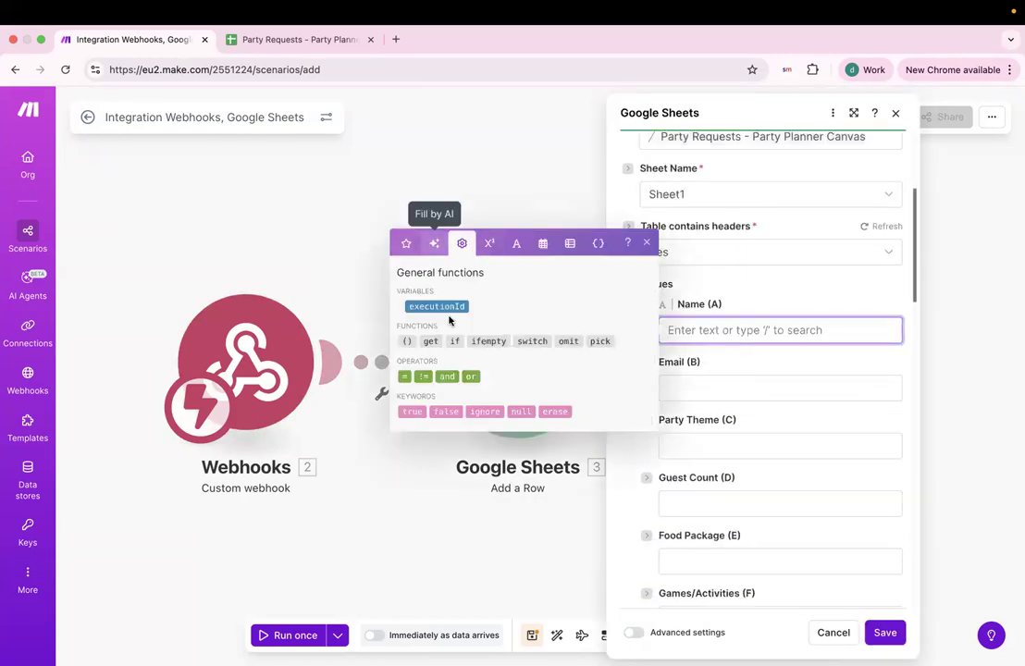
{"action": "left_click", "coordinate": [442, 435]}
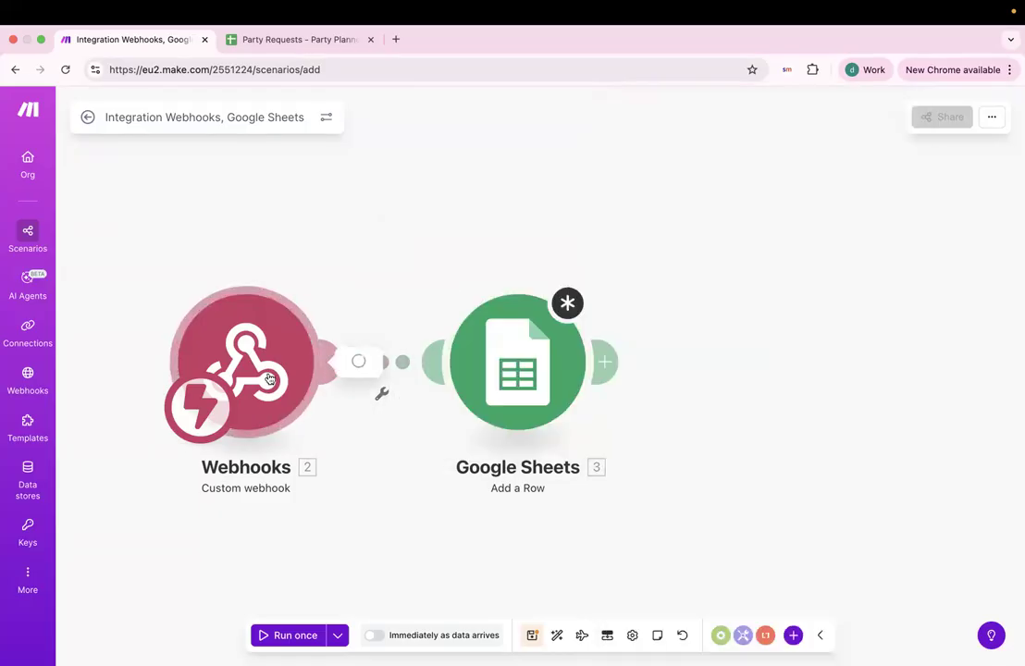
Set the Party Planner Canvas webhook to redetermine its data structure, then go to AskSpot.
{"action": "left_click", "coordinate": [269, 380]}
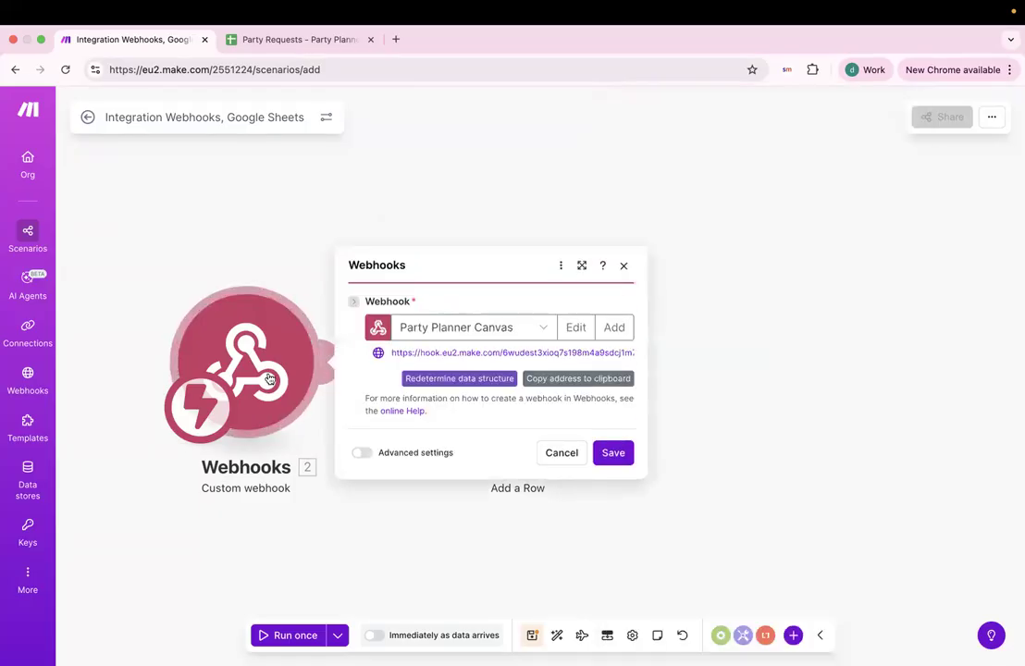
{"action": "left_click", "coordinate": [429, 381]}
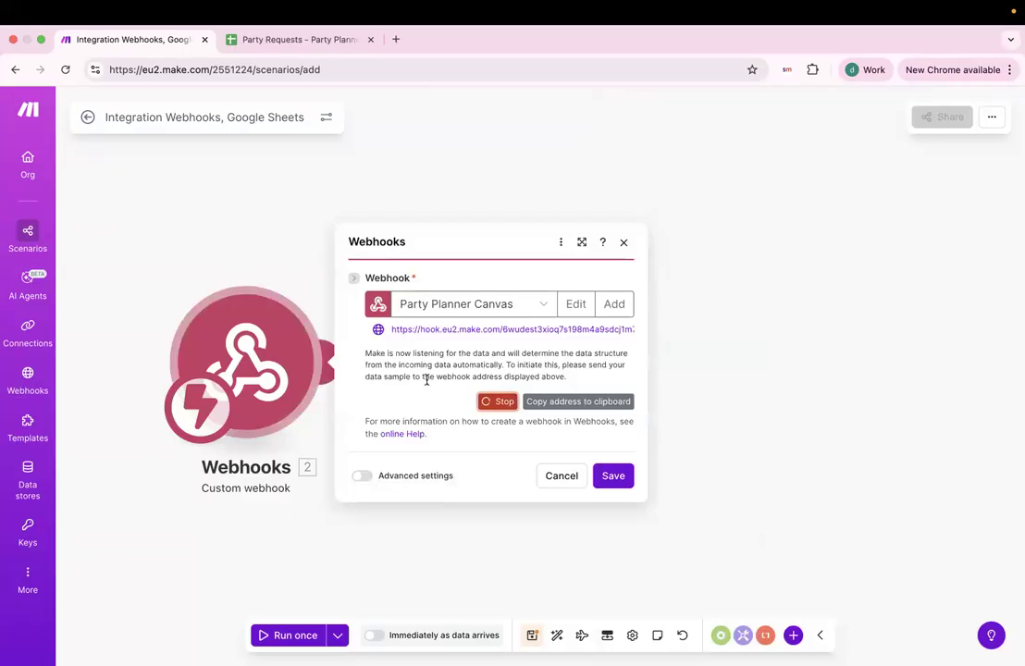
{"action": "key", "text": "ctrl+Left"}
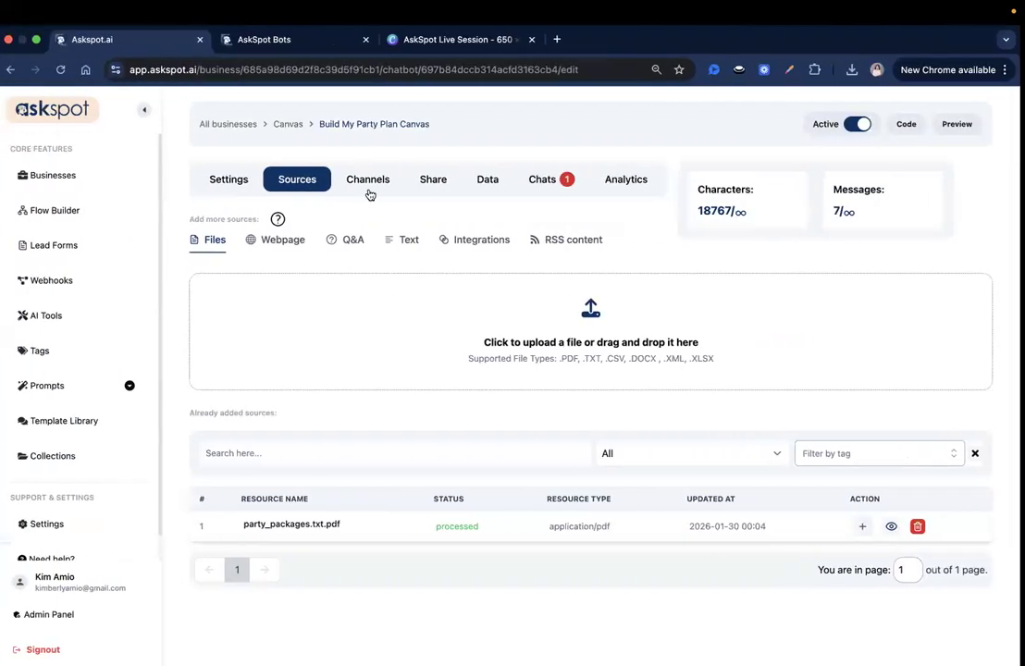
From AskSpot's Webhooks list, send Party Planner Canvas sample data to Make and return.
{"action": "left_click", "coordinate": [85, 281]}
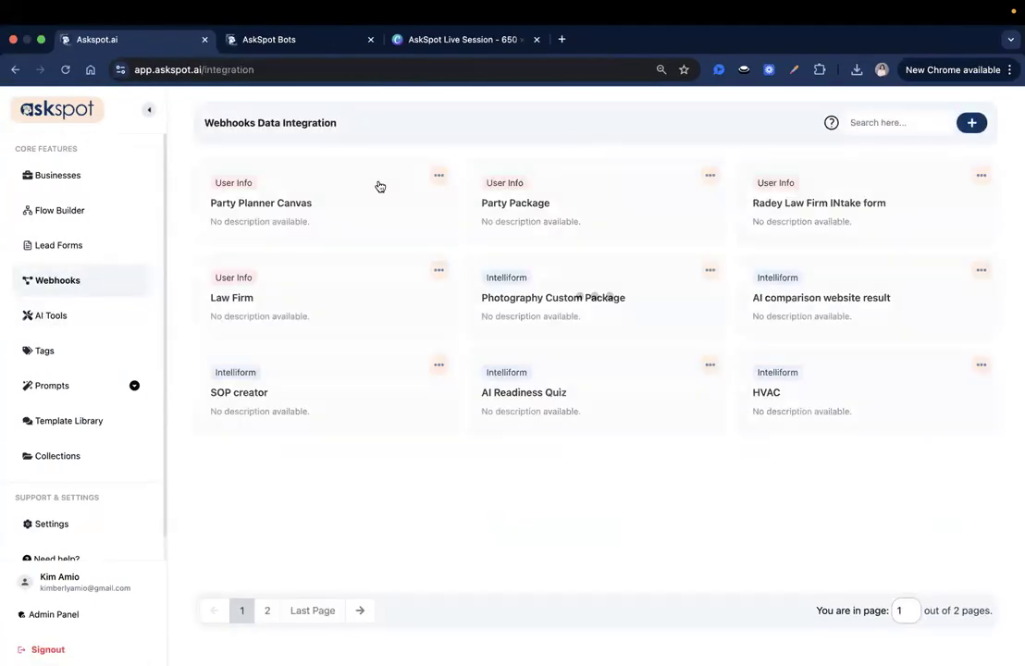
{"action": "left_click", "coordinate": [390, 197]}
{"action": "left_click", "coordinate": [279, 528]}
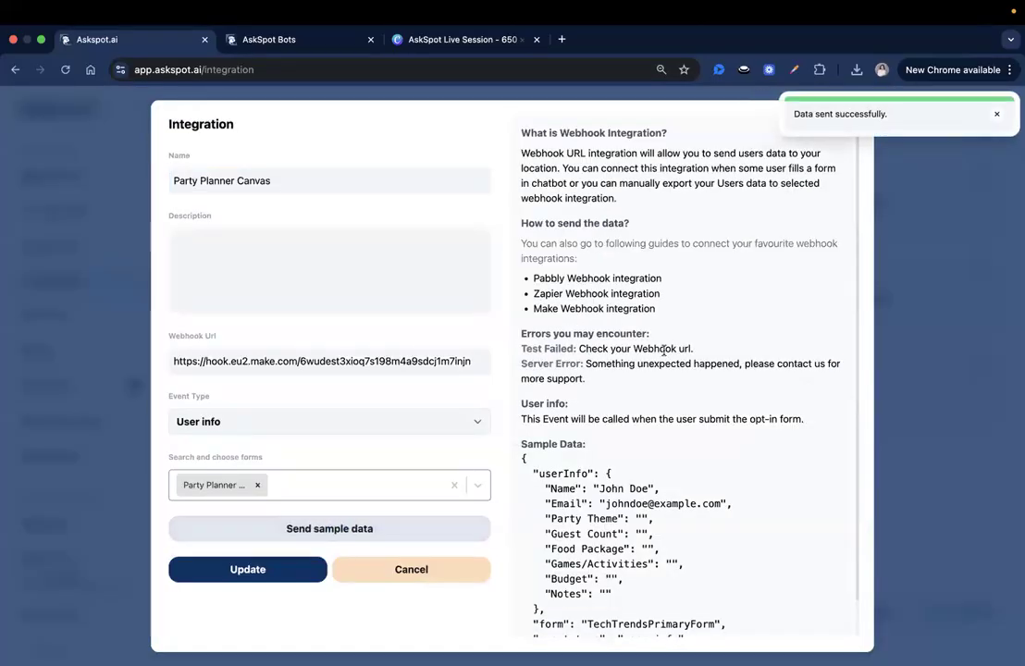
{"action": "key", "text": "ctrl+Right"}
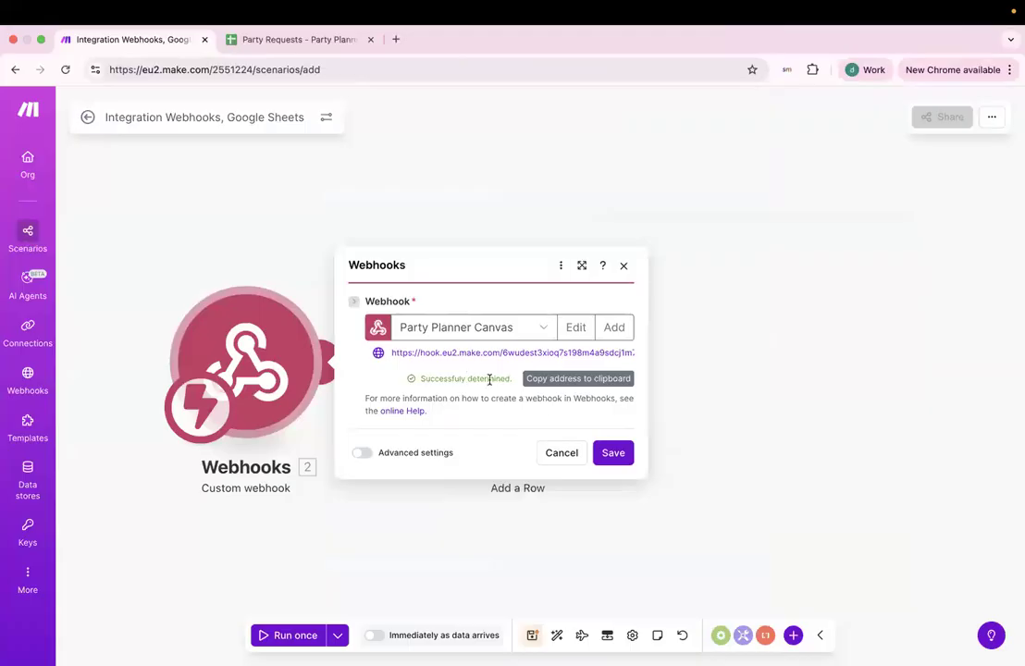
Save the webhook's new data structure, then revisit and close the Add a Row settings.
{"action": "left_click", "coordinate": [621, 457]}
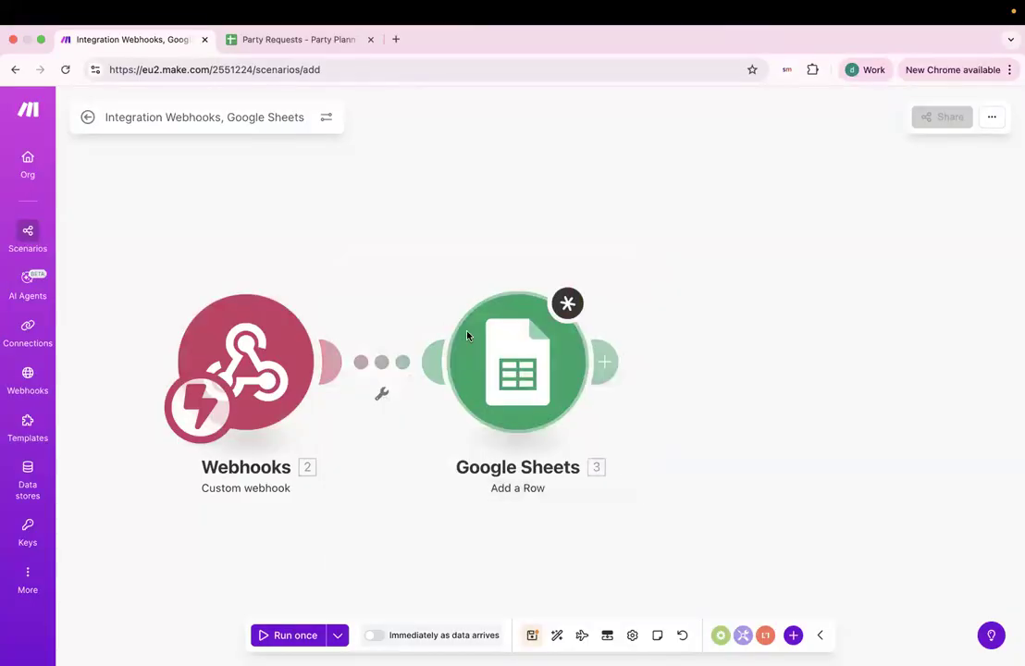
{"action": "left_click", "coordinate": [563, 316]}
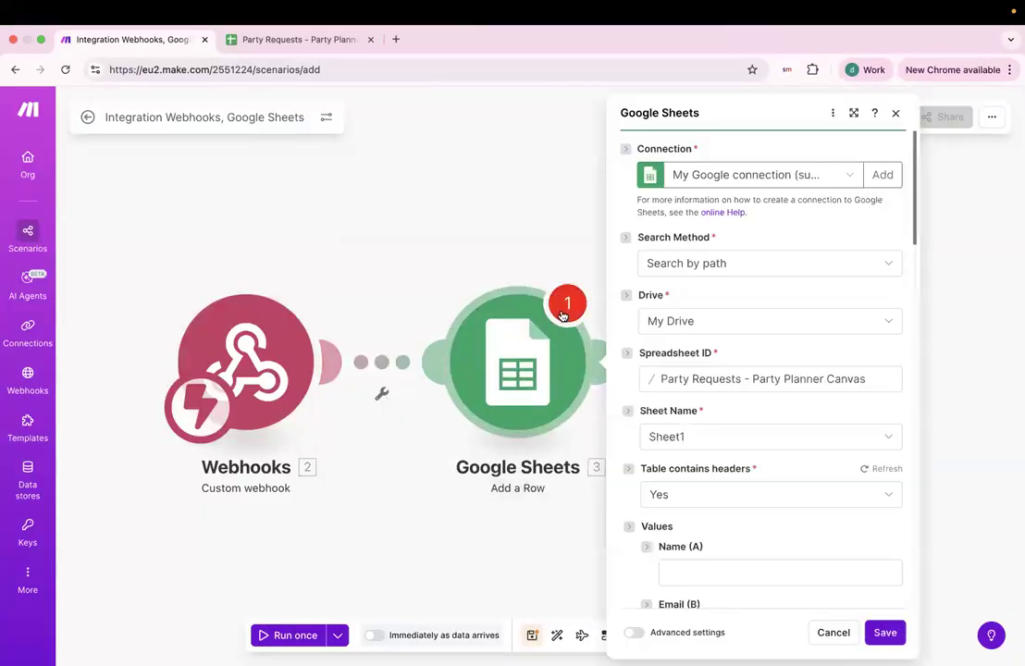
{"action": "scroll", "coordinate": [690, 480], "scroll_direction": "down", "scroll_amount": 2}
{"action": "left_click", "coordinate": [691, 485]}
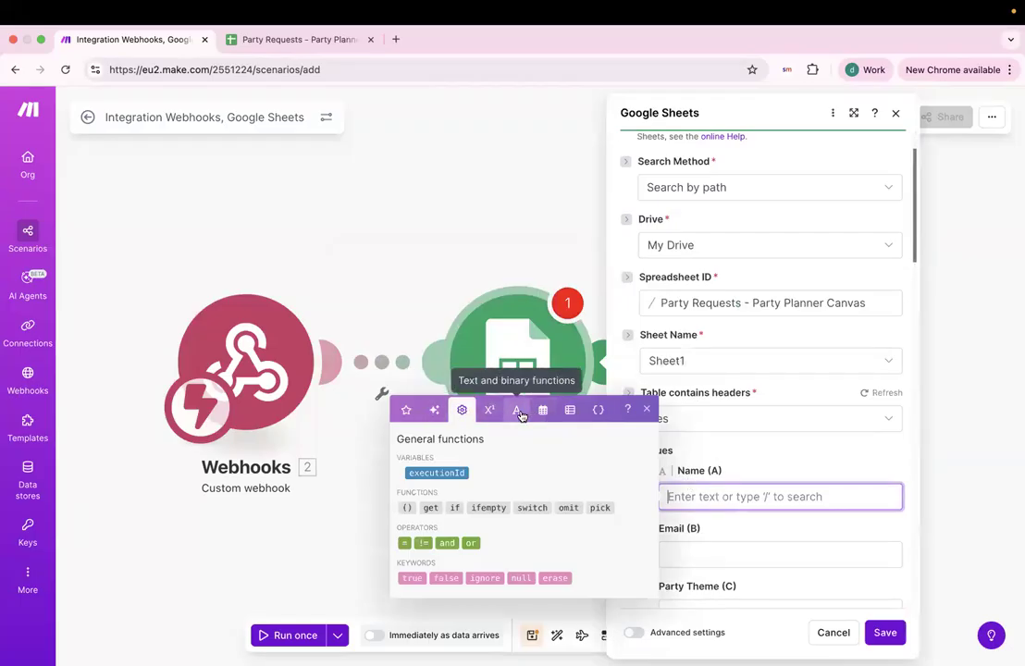
{"action": "left_click", "coordinate": [844, 615]}
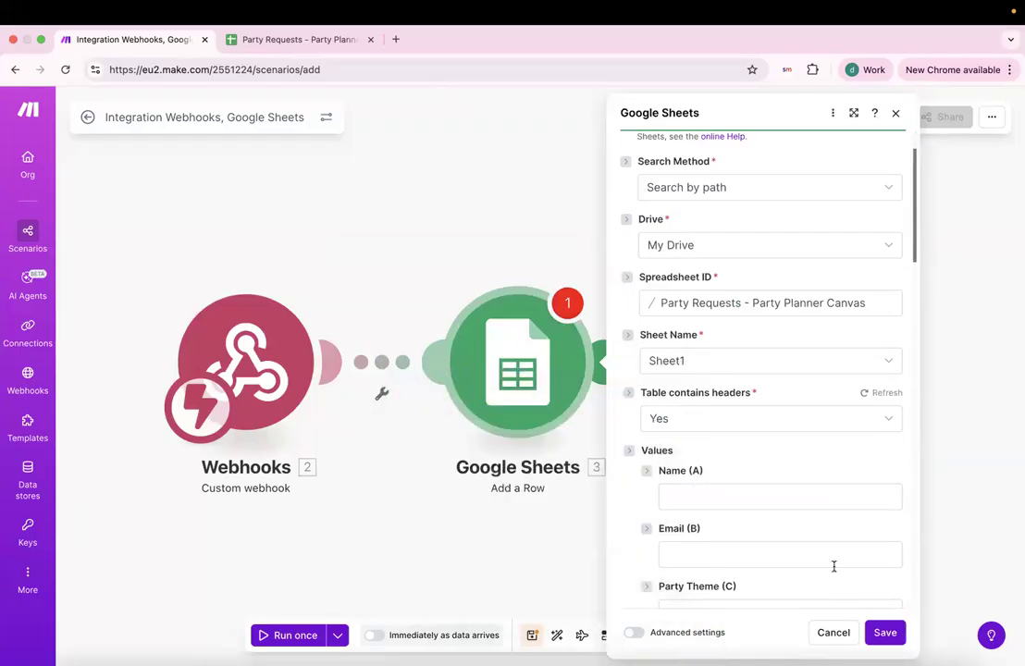
{"action": "scroll", "coordinate": [823, 455], "scroll_direction": "down", "scroll_amount": 3}
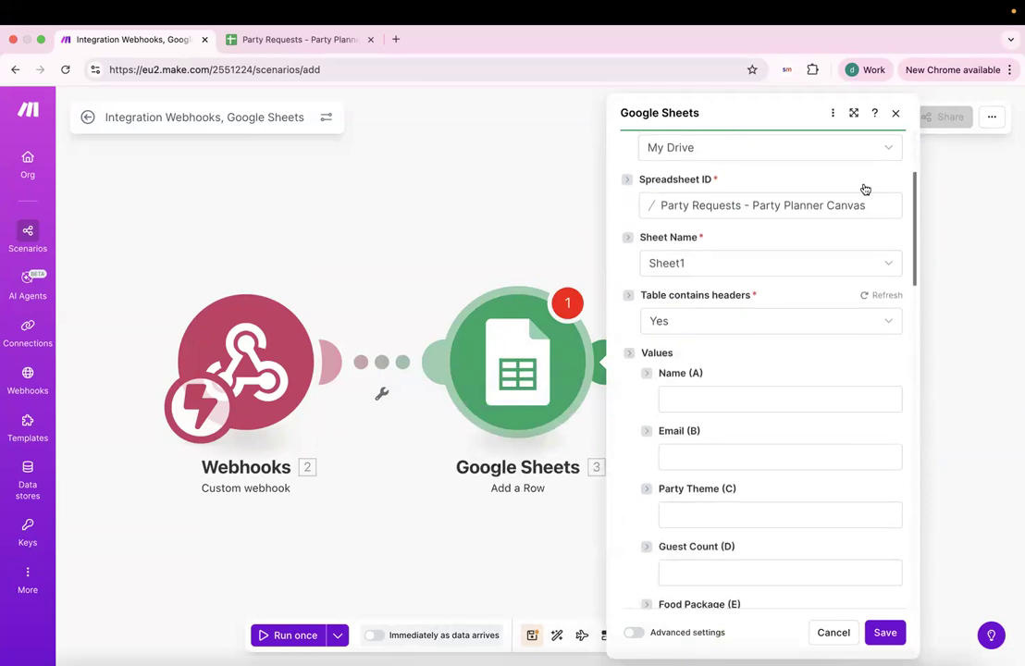
{"action": "left_click", "coordinate": [894, 114]}
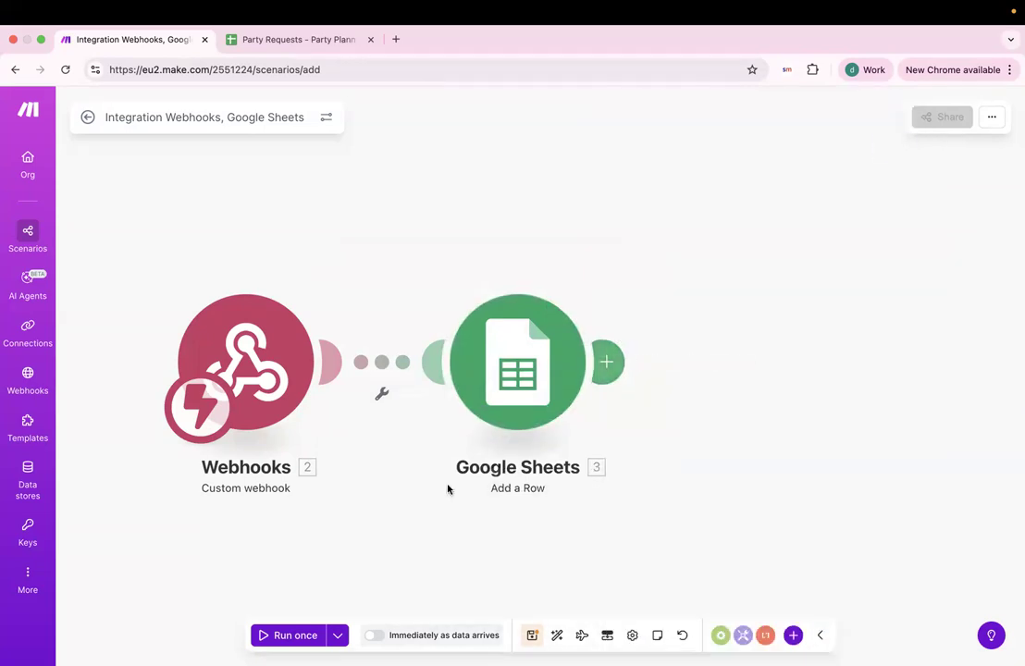
Run once with AskSpot sample data, inspect the Add a Row not-found error, and reload the page.
{"action": "left_click", "coordinate": [266, 636]}
{"action": "key", "text": "ctrl+Left"}
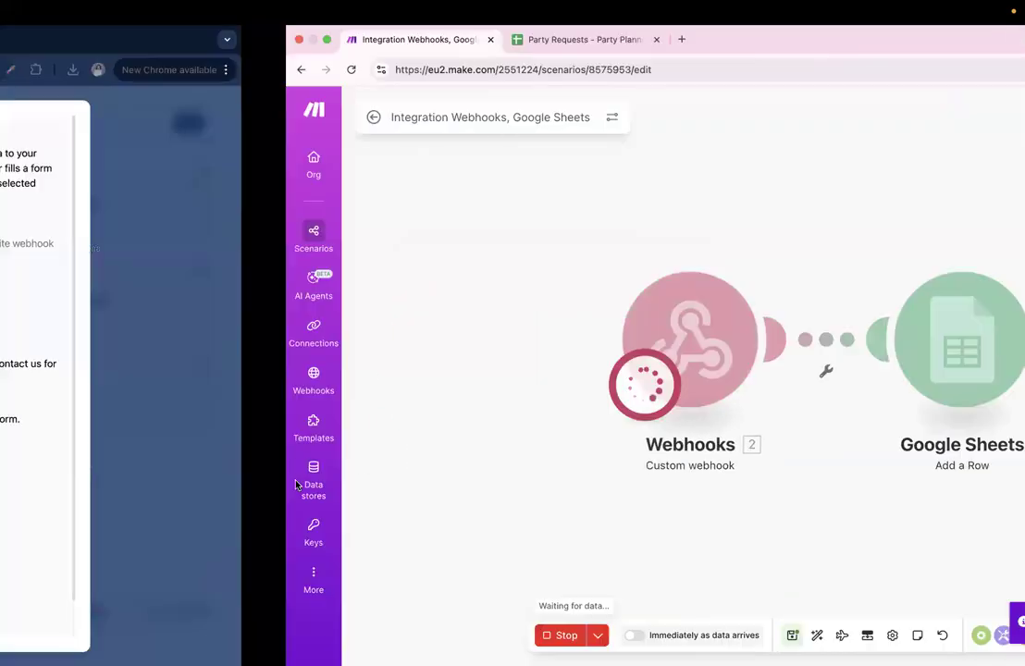
{"action": "left_click", "coordinate": [269, 529]}
{"action": "key", "text": "ctrl+Right"}
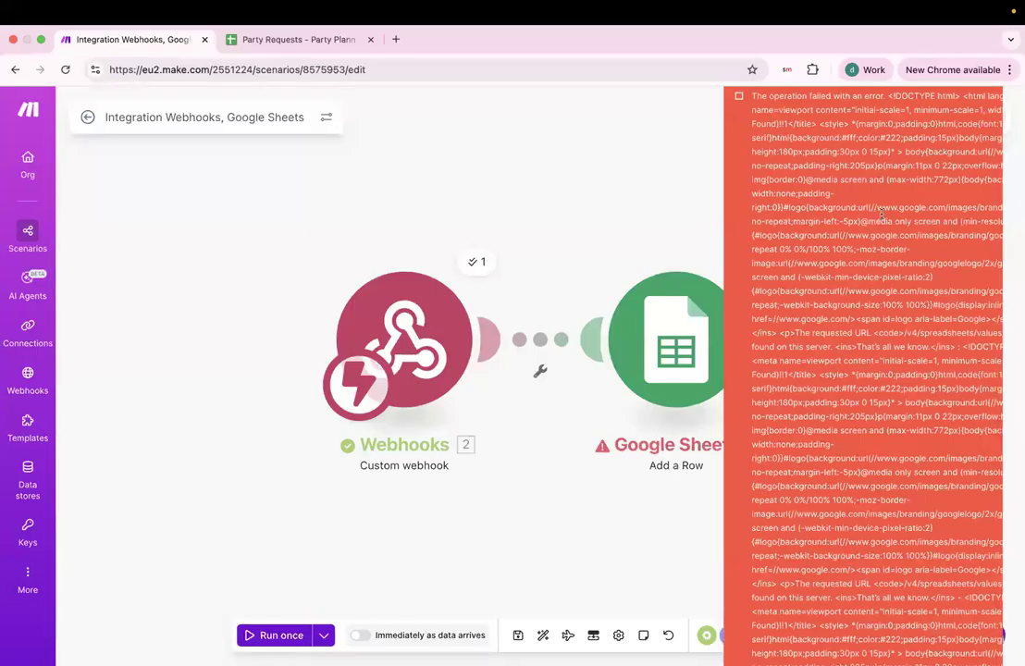
{"action": "left_click", "coordinate": [711, 355]}
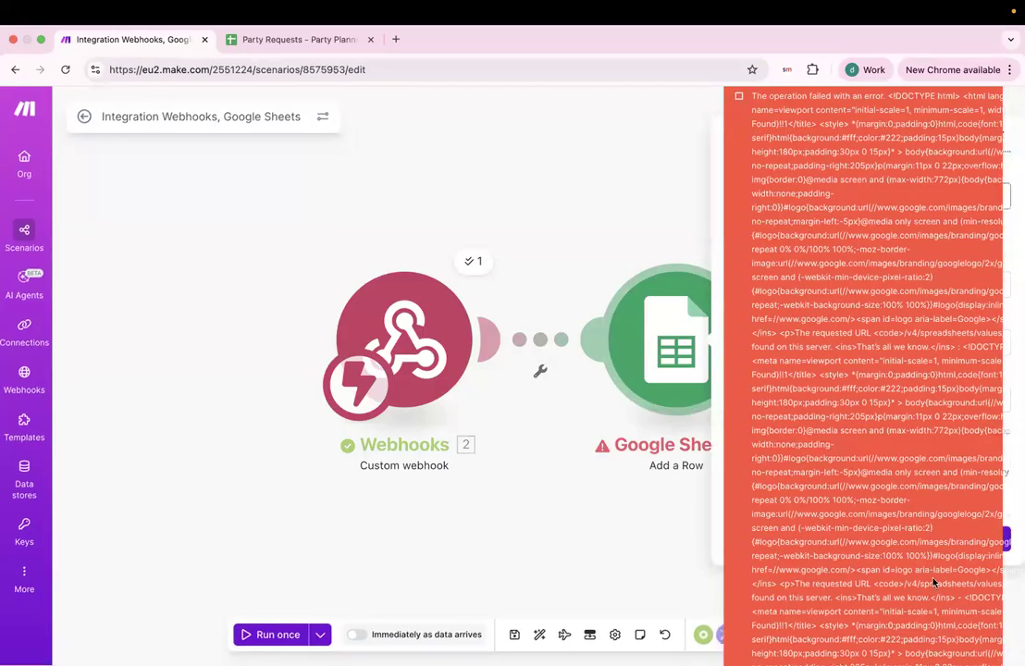
{"action": "left_click", "coordinate": [65, 70]}
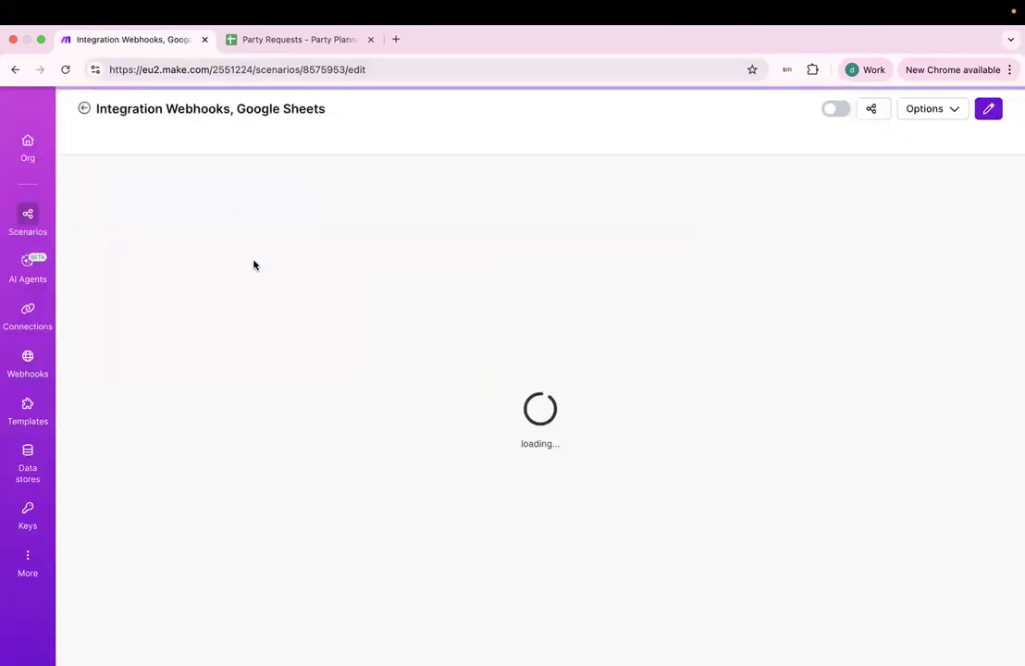
Return to editing the scenario and re-save the webhook settings.
{"action": "left_click", "coordinate": [972, 111]}
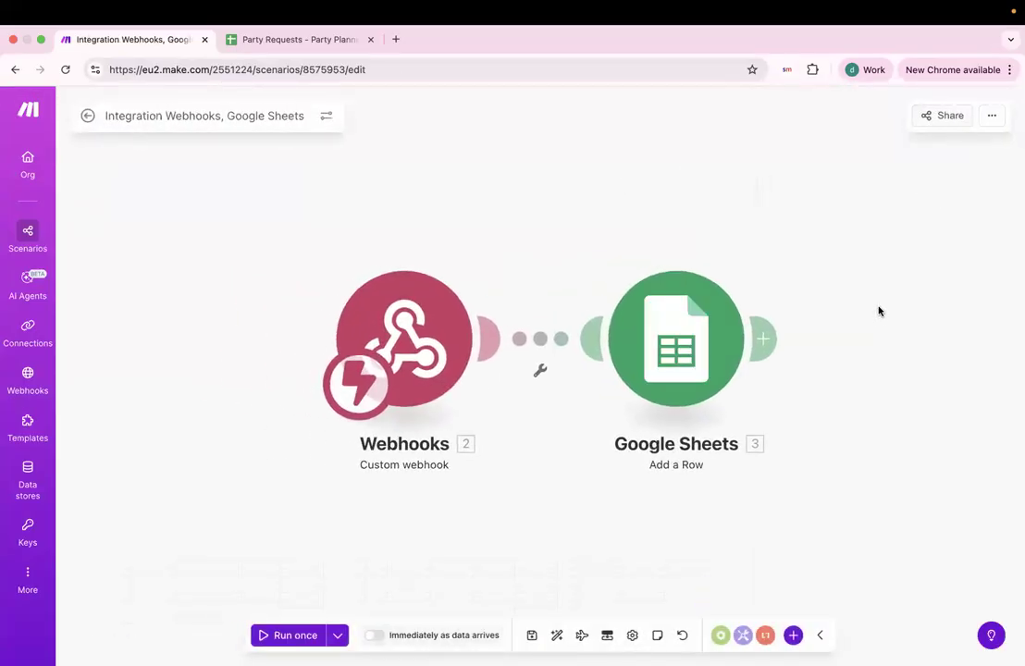
{"action": "left_click", "coordinate": [715, 342]}
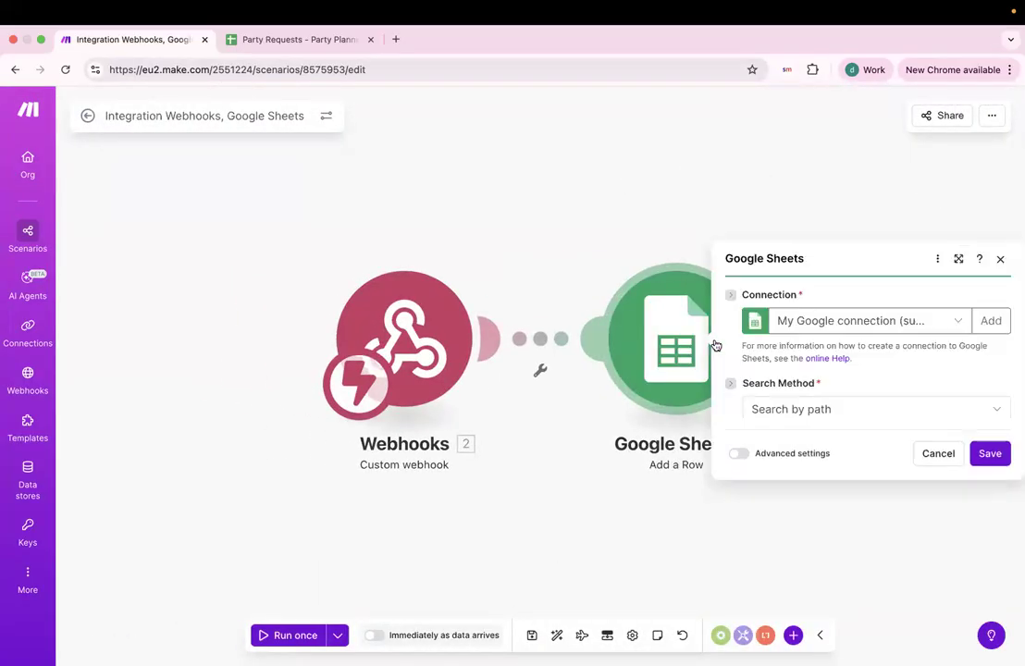
{"action": "left_click", "coordinate": [796, 405]}
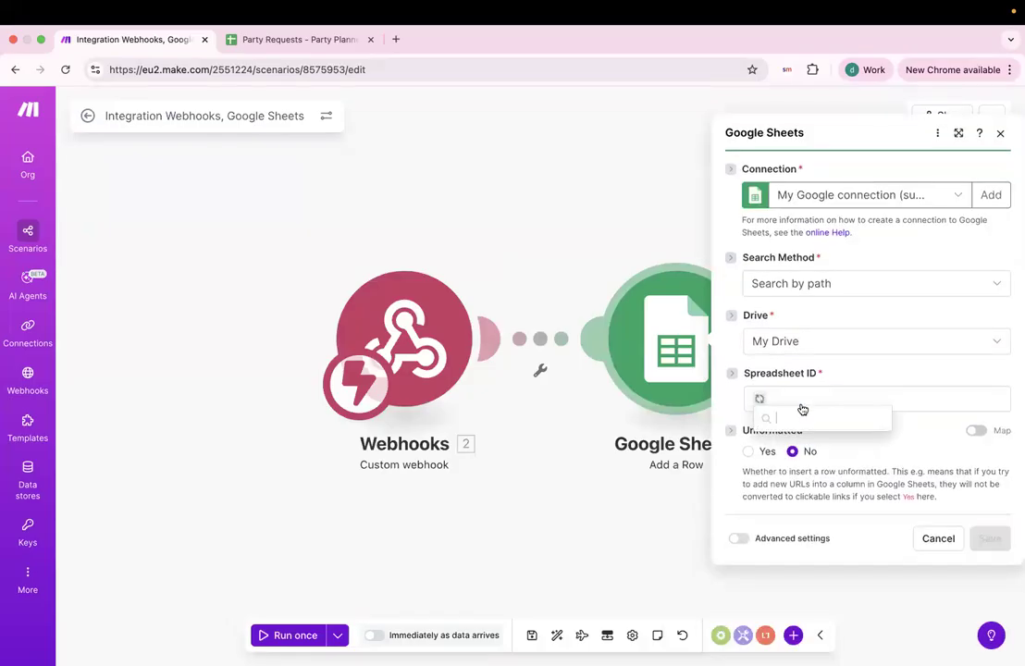
{"action": "left_click", "coordinate": [405, 340]}
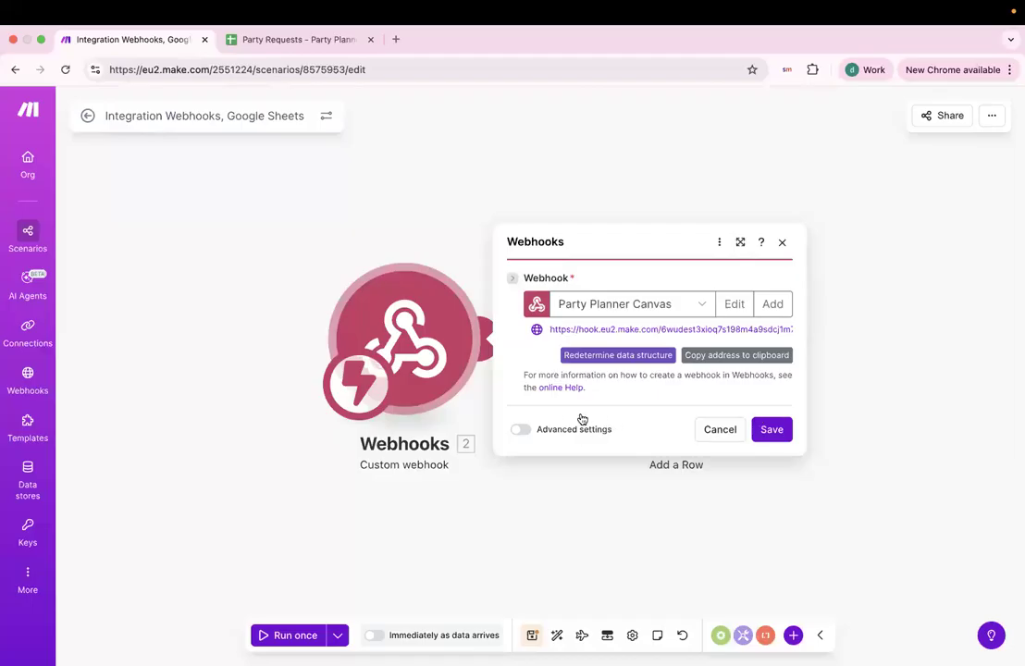
{"action": "left_click", "coordinate": [672, 463]}
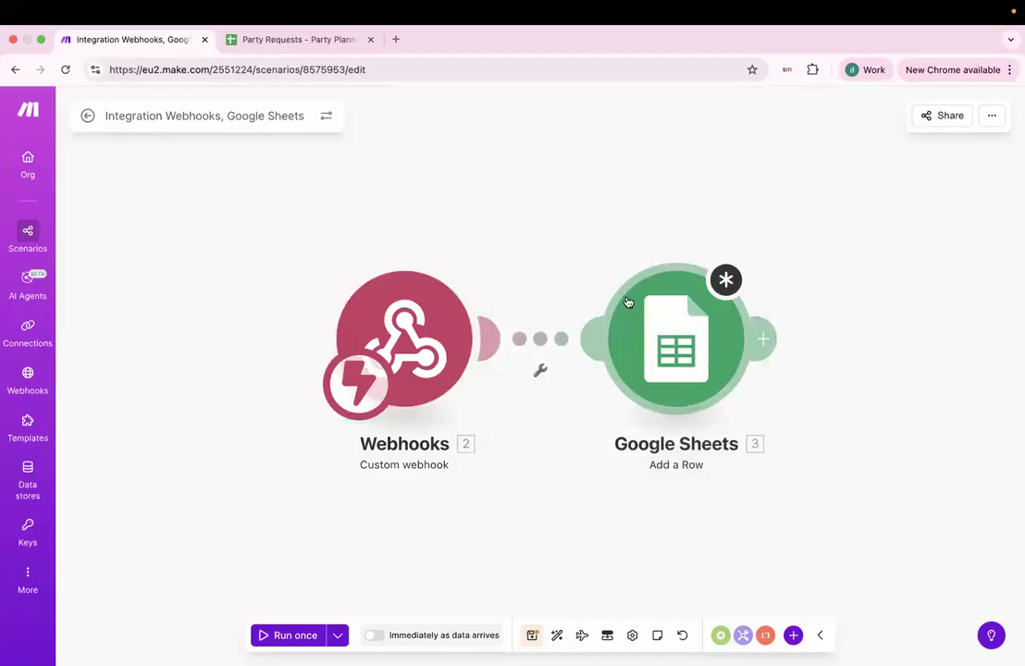
{"action": "left_click", "coordinate": [441, 348]}
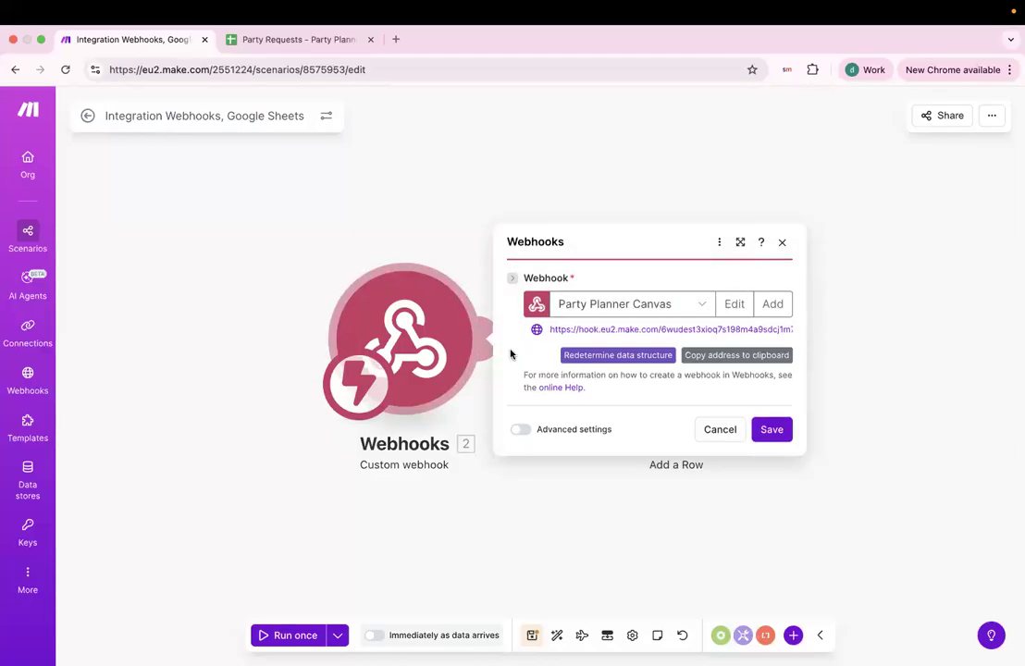
{"action": "left_click", "coordinate": [774, 433]}
Point Add a Row at Party Requests - Party Planner Canvas, Sheet1.
{"action": "left_click", "coordinate": [683, 371]}
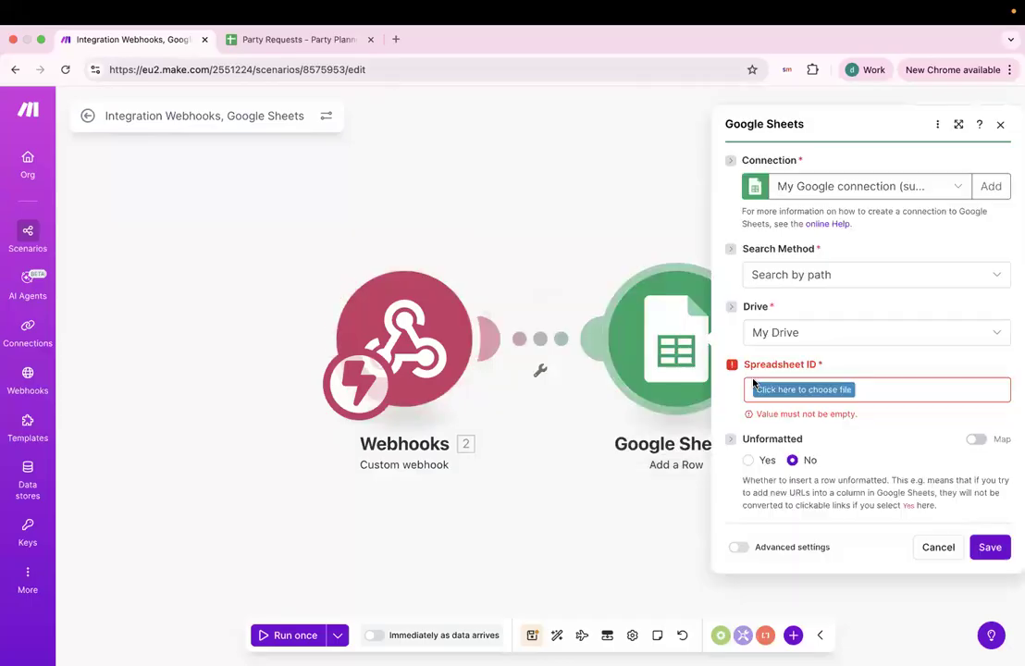
{"action": "left_click", "coordinate": [820, 393]}
{"action": "scroll", "coordinate": [807, 518], "scroll_direction": "down", "scroll_amount": 3}
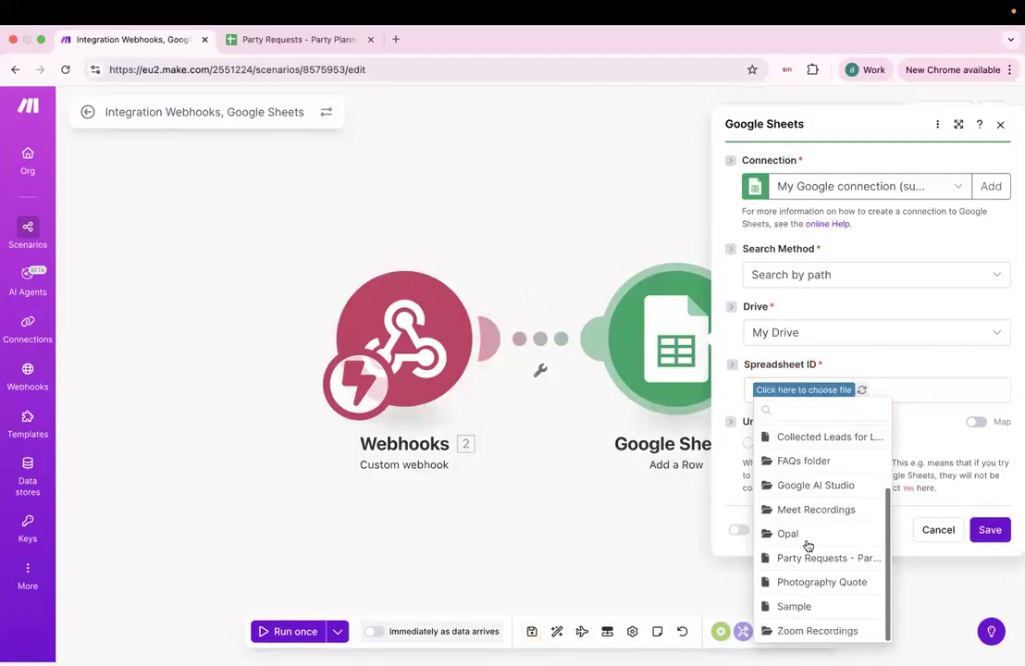
{"action": "left_click", "coordinate": [805, 558]}
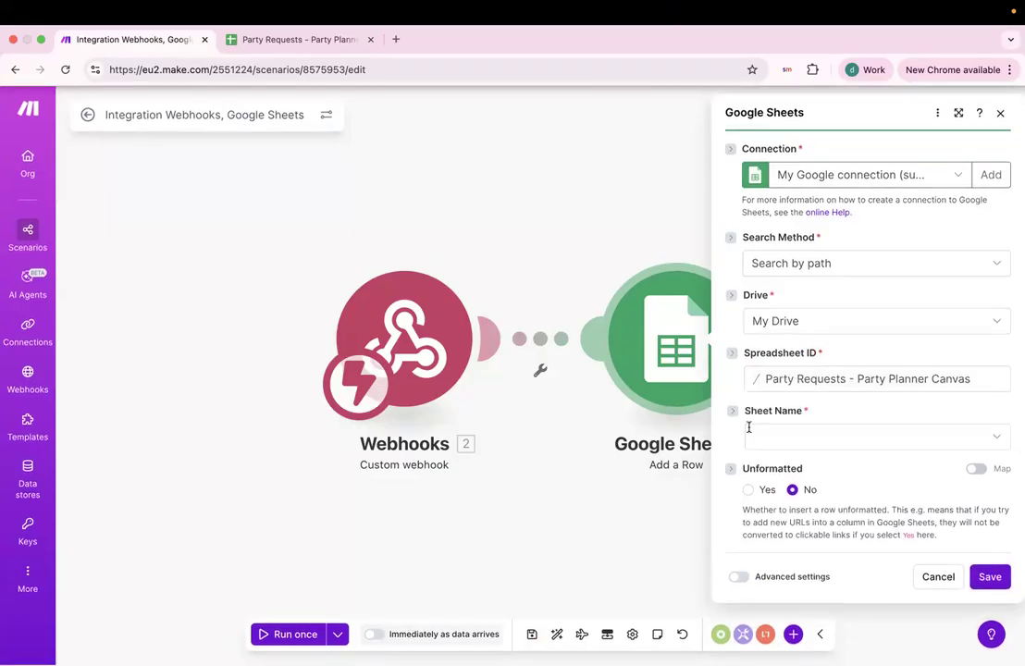
{"action": "left_click", "coordinate": [886, 438]}
{"action": "left_click", "coordinate": [831, 460]}
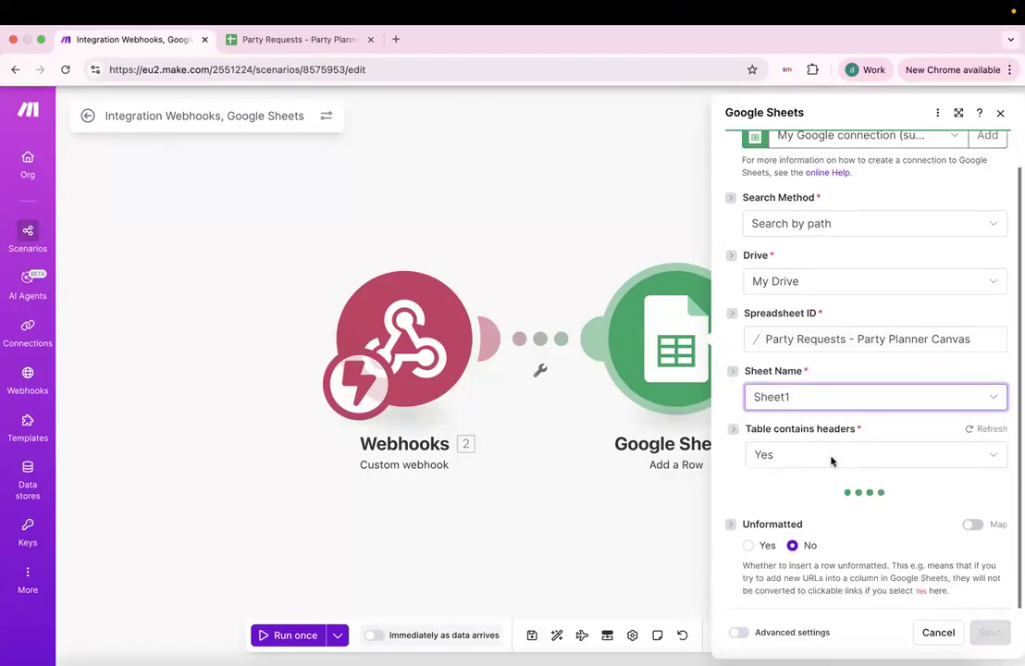
{"action": "scroll", "coordinate": [831, 463], "scroll_direction": "down", "scroll_amount": 1}
Compare the Name (A) field with AskSpot's sample fields Name through Notes.
{"action": "left_click", "coordinate": [773, 472]}
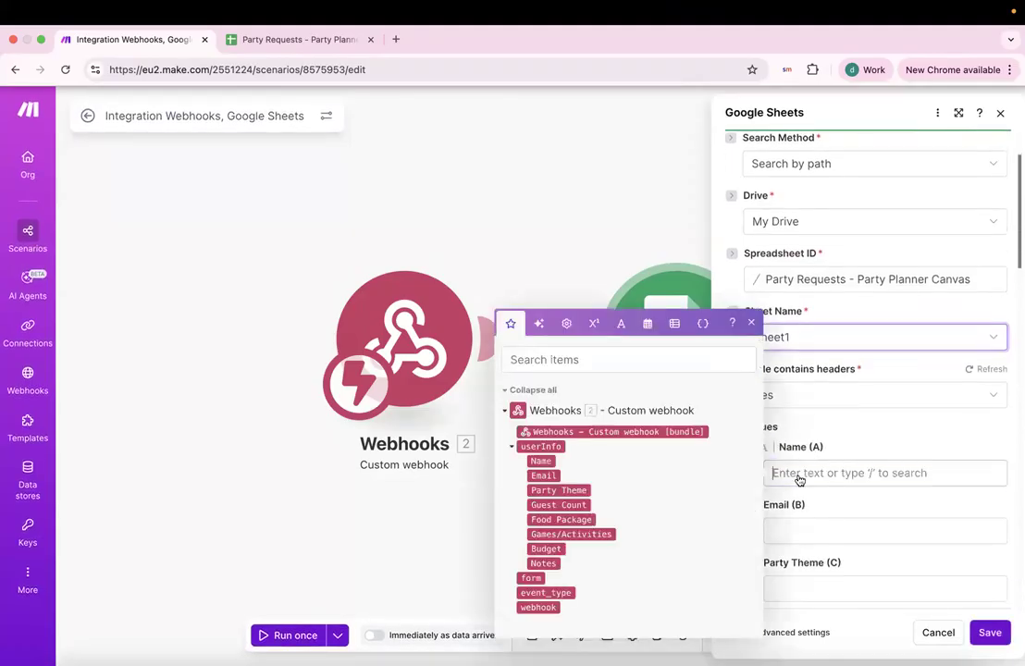
{"action": "scroll", "coordinate": [776, 447], "scroll_direction": "down", "scroll_amount": 3}
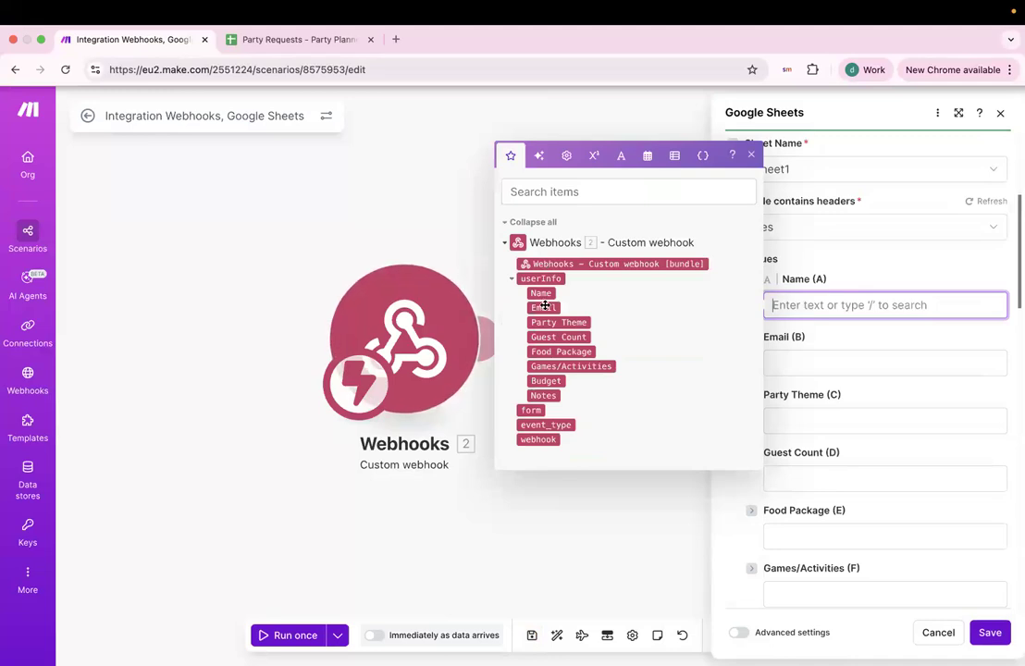
{"action": "key", "text": "ctrl+Left"}
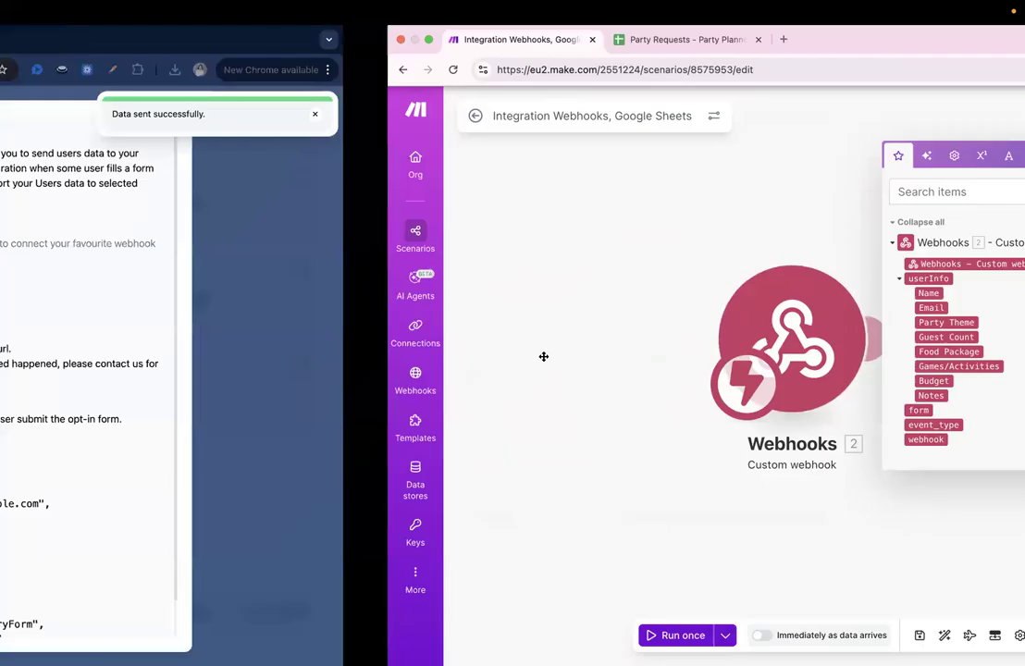
{"action": "left_click_drag", "start_coordinate": [581, 597], "coordinate": [612, 594]}
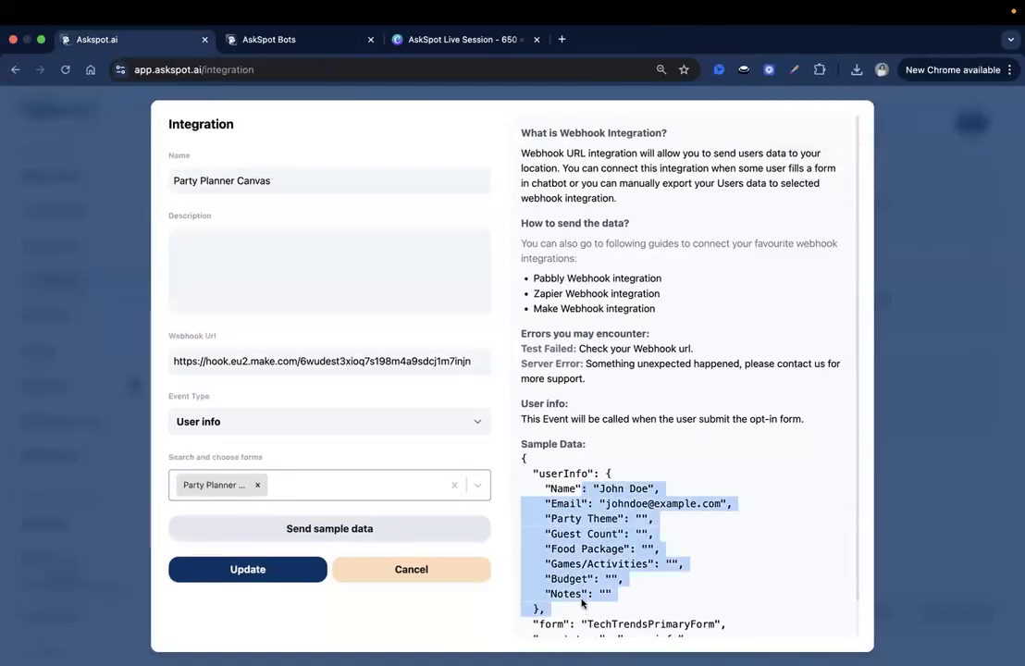
{"action": "key", "text": "ctrl+Right"}
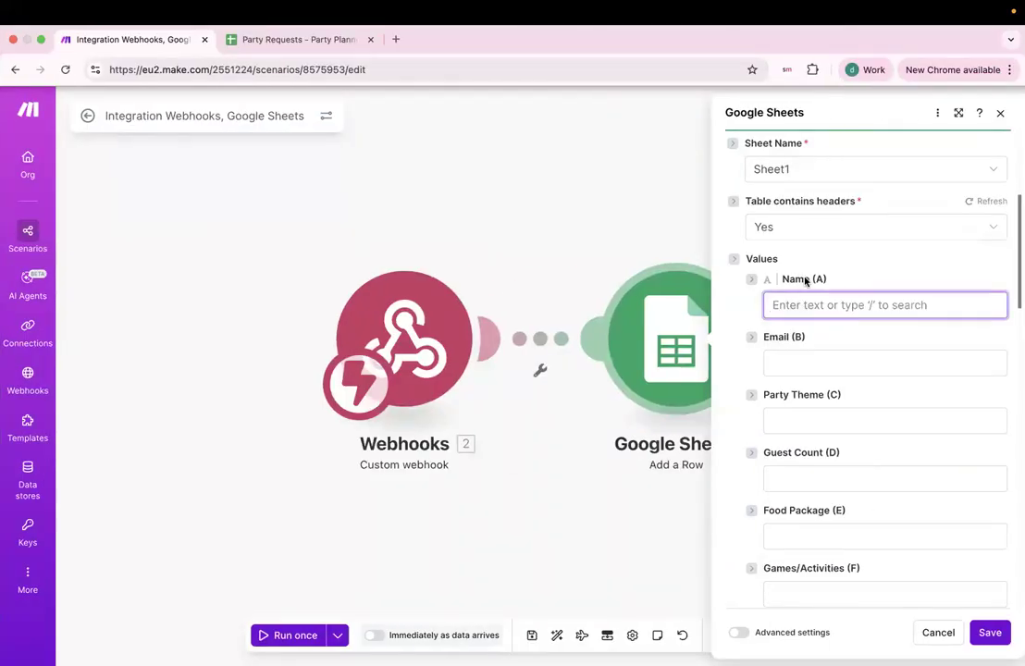
Map webhook Name, Email, Party Theme and Guest Count into columns A–D.
{"action": "left_click", "coordinate": [795, 304]}
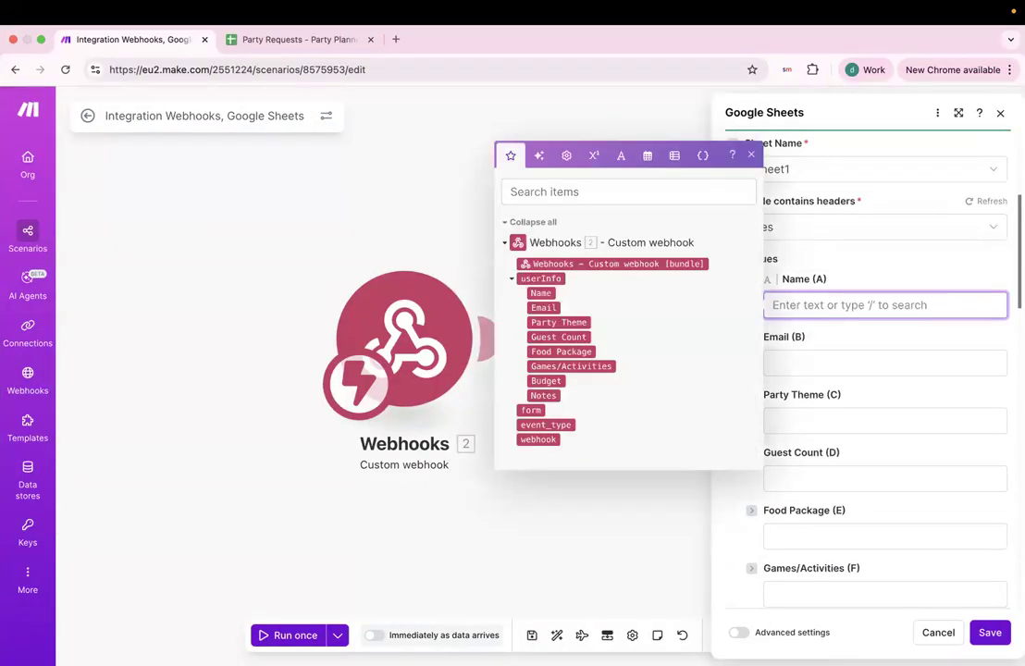
{"action": "left_click", "coordinate": [541, 293]}
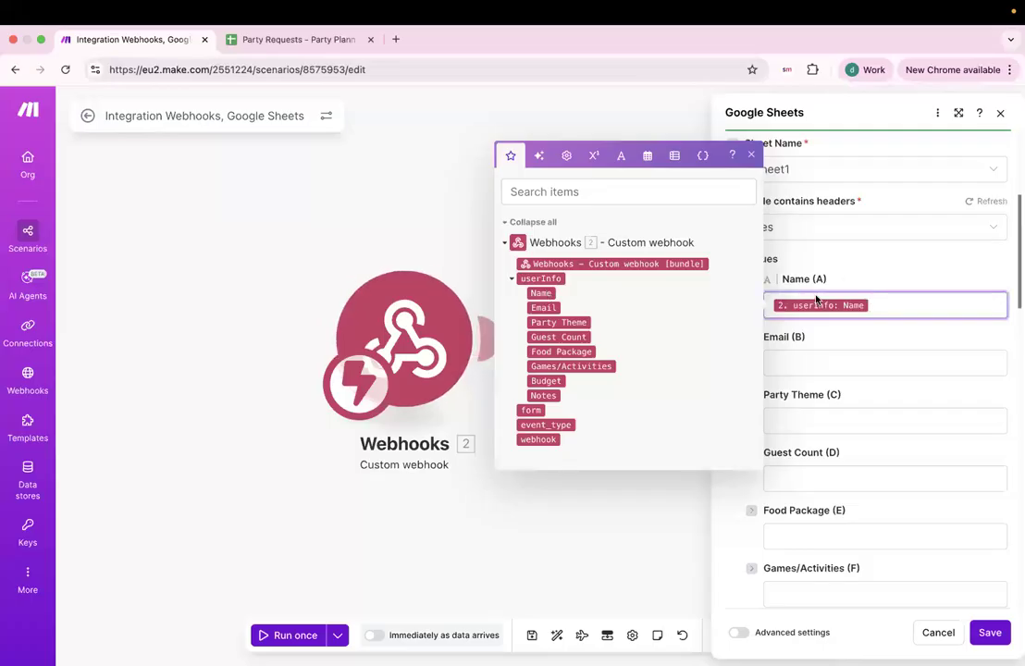
{"action": "left_click", "coordinate": [779, 370]}
{"action": "left_click", "coordinate": [543, 366]}
{"action": "left_click", "coordinate": [768, 421]}
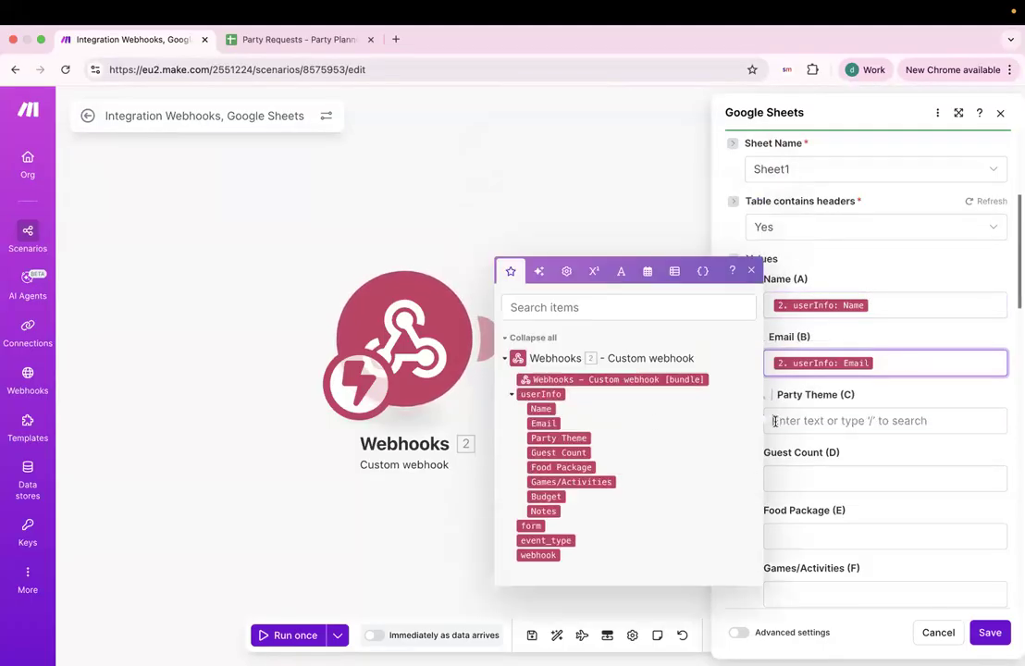
{"action": "left_click", "coordinate": [569, 439]}
{"action": "left_click", "coordinate": [819, 463]}
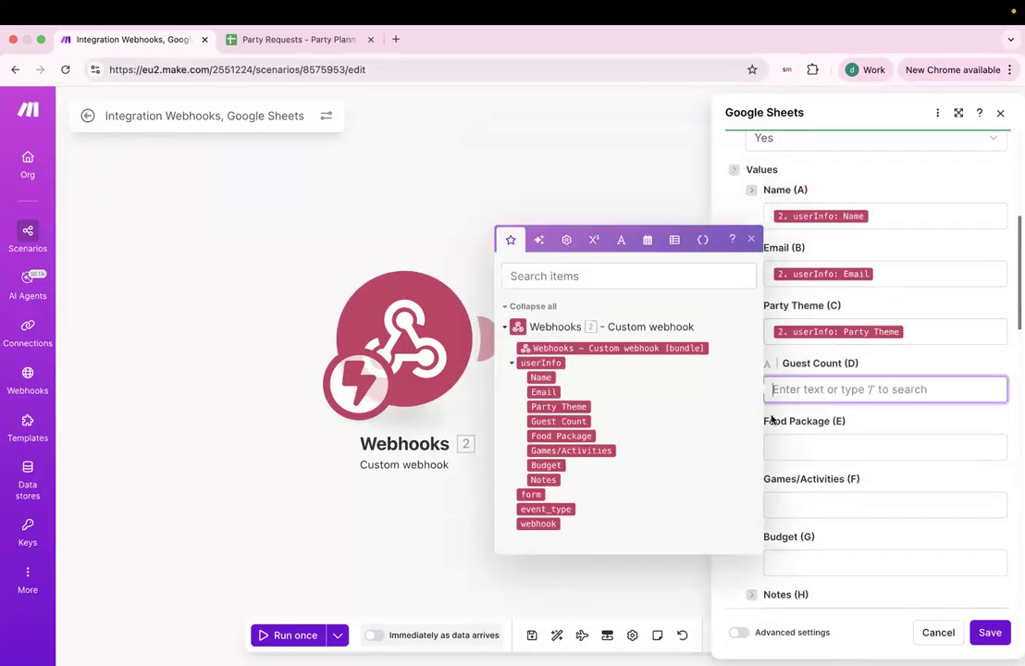
{"action": "left_click", "coordinate": [580, 422]}
Map Food Package, Games/Activities, Budget and Notes into columns E–H.
{"action": "left_click", "coordinate": [813, 447]}
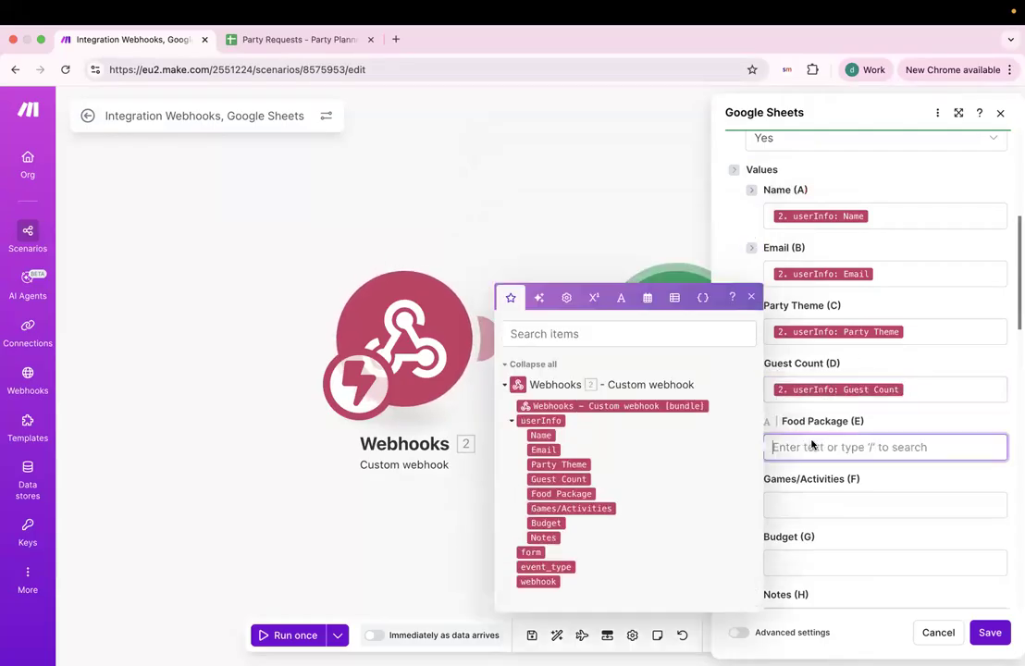
{"action": "left_click", "coordinate": [561, 494]}
{"action": "left_click", "coordinate": [891, 504]}
{"action": "left_click", "coordinate": [571, 555]}
{"action": "left_click", "coordinate": [814, 541]}
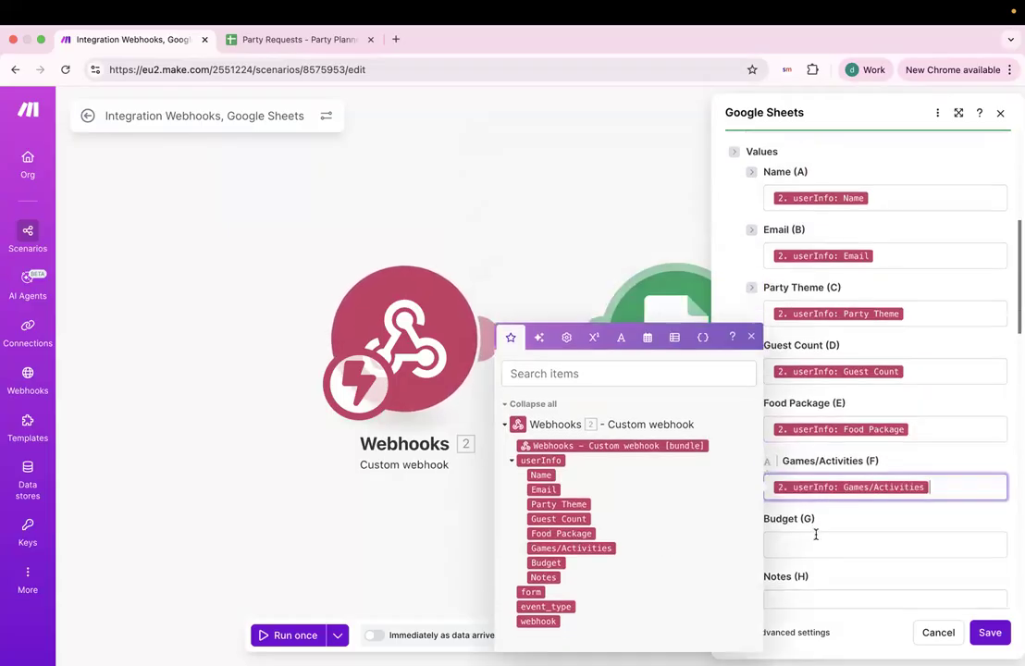
{"action": "left_click", "coordinate": [548, 570]}
{"action": "left_click", "coordinate": [804, 515]}
{"action": "left_click", "coordinate": [544, 584]}
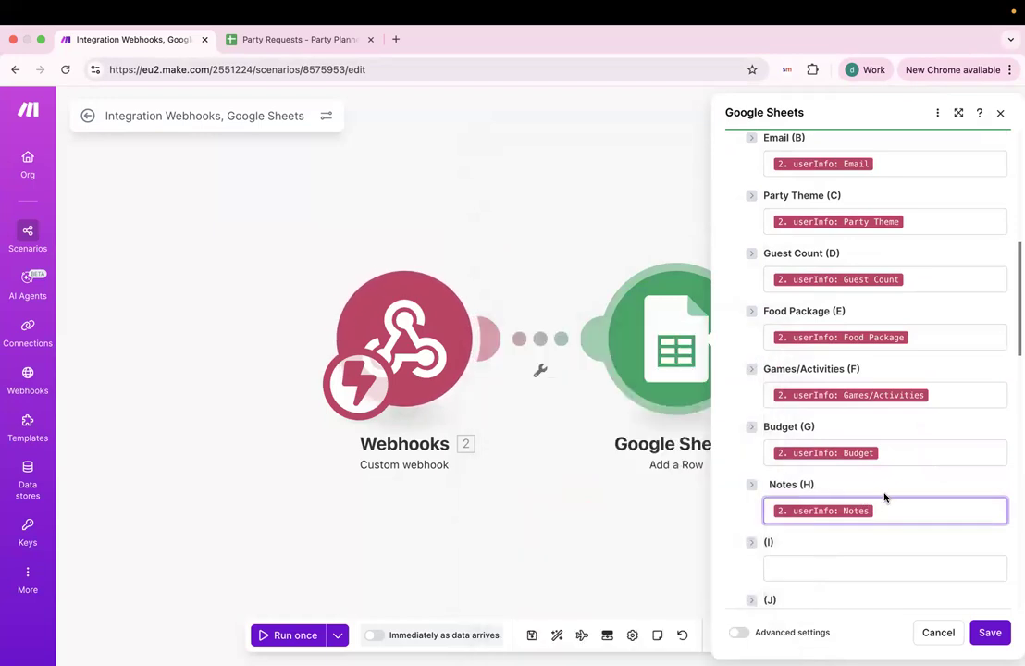
Leave column I unmapped after confirming cells I1–K1 in the sheet have no headers.
{"action": "scroll", "coordinate": [884, 498], "scroll_direction": "down", "scroll_amount": 3}
{"action": "scroll", "coordinate": [883, 498], "scroll_direction": "down", "scroll_amount": 10}
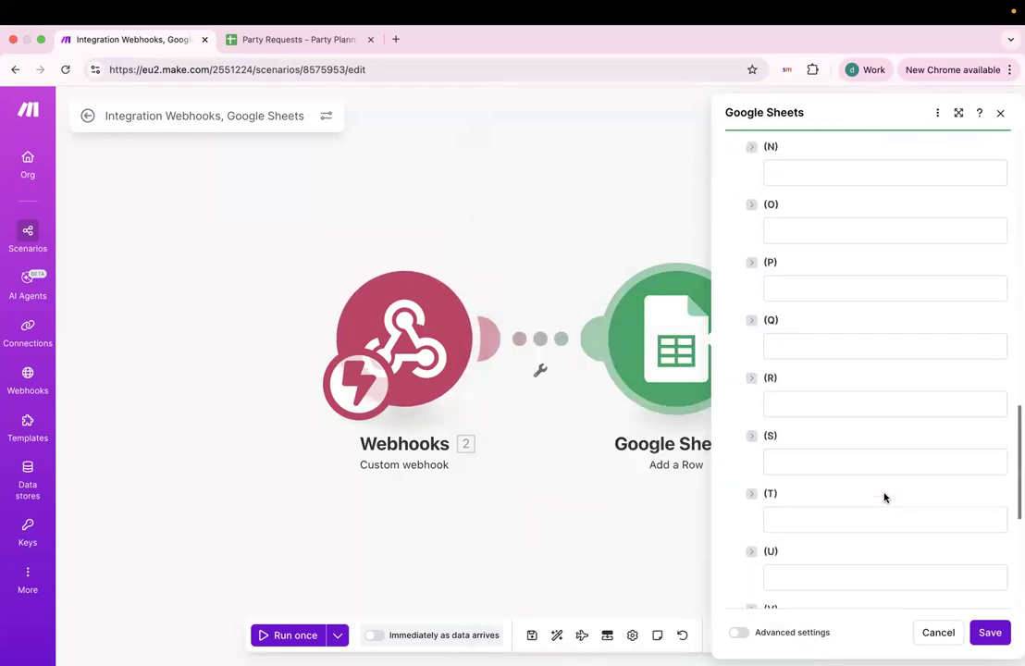
{"action": "scroll", "coordinate": [884, 498], "scroll_direction": "up", "scroll_amount": 15}
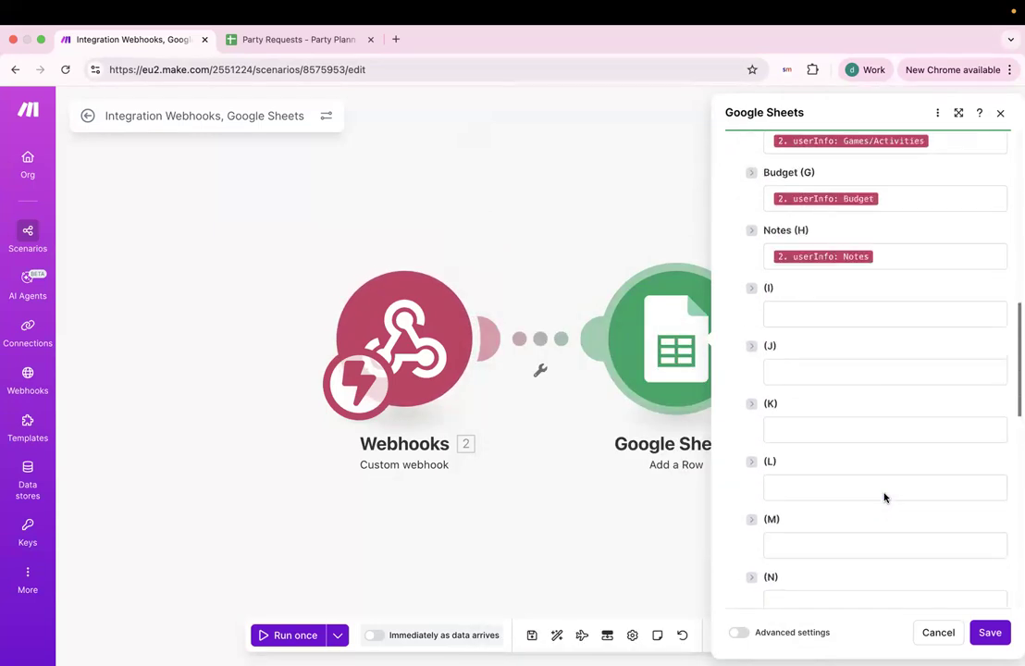
{"action": "scroll", "coordinate": [884, 498], "scroll_direction": "down", "scroll_amount": 4}
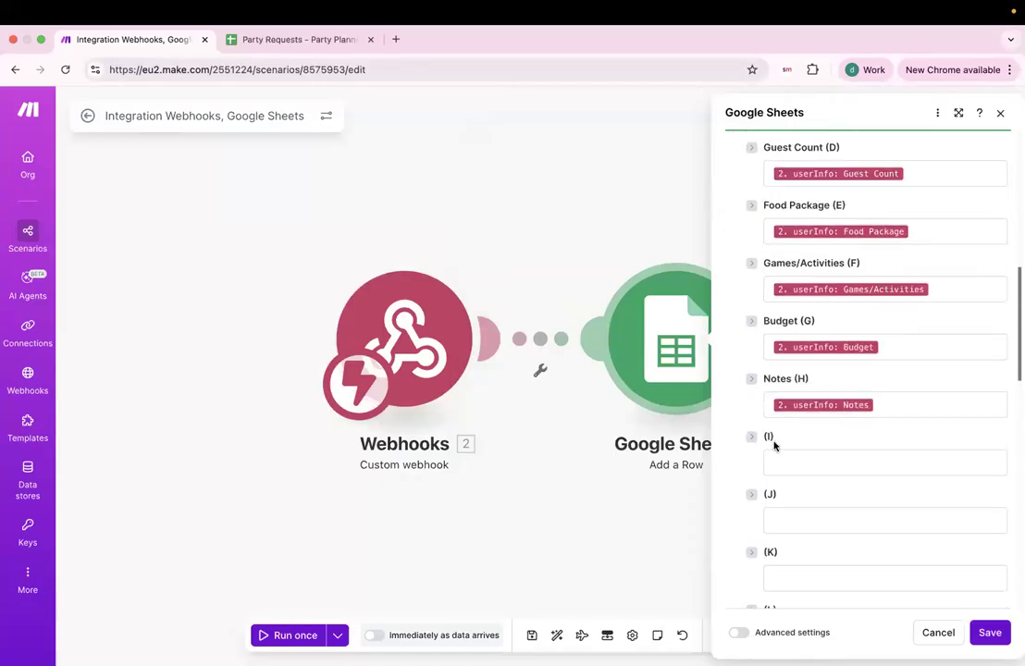
{"action": "left_click", "coordinate": [814, 458]}
{"action": "key", "text": "Escape"}
{"action": "scroll", "coordinate": [813, 476], "scroll_direction": "up", "scroll_amount": 4}
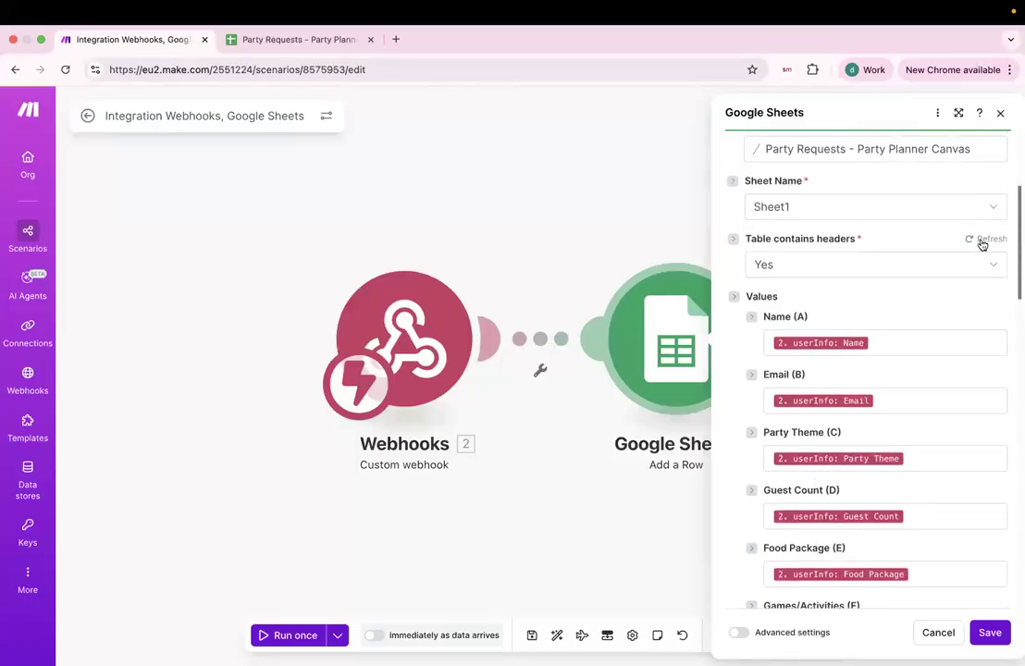
{"action": "left_click", "coordinate": [269, 38]}
{"action": "left_click", "coordinate": [622, 211]}
{"action": "left_click", "coordinate": [723, 214]}
{"action": "left_click", "coordinate": [789, 213]}
{"action": "left_click", "coordinate": [632, 211]}
Save the Google Sheets Add a Row settings and shift the scenario left.
{"action": "left_click", "coordinate": [139, 39]}
{"action": "left_click", "coordinate": [991, 632]}
{"action": "left_click_drag", "start_coordinate": [850, 440], "coordinate": [590, 416]}
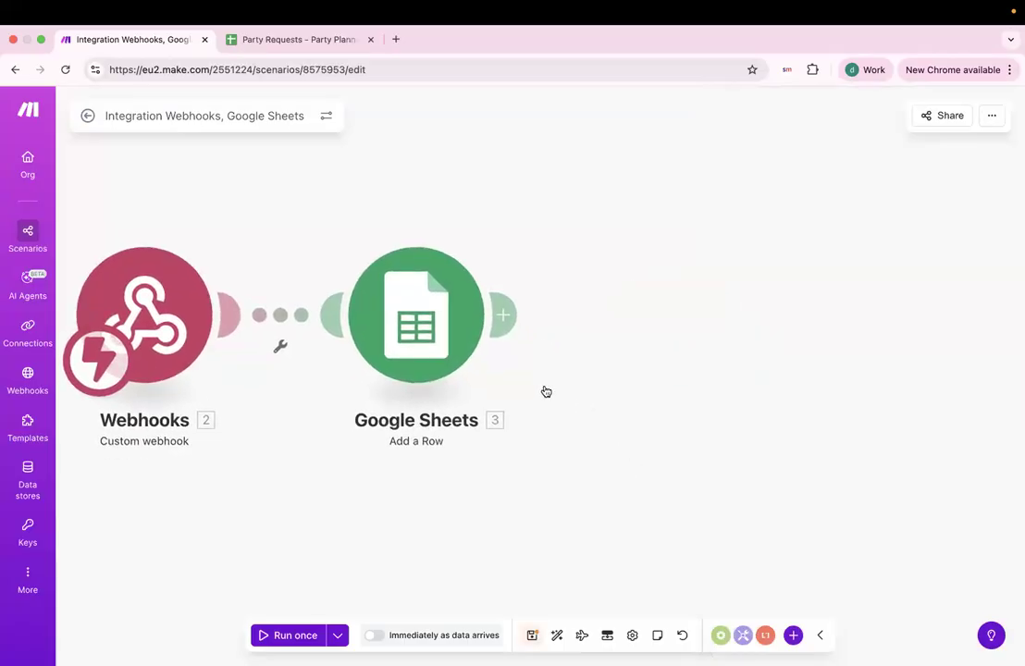
Add a module after Google Sheets and search apps for 'gma' to find Gmail's Send an email.
{"action": "left_click", "coordinate": [515, 321]}
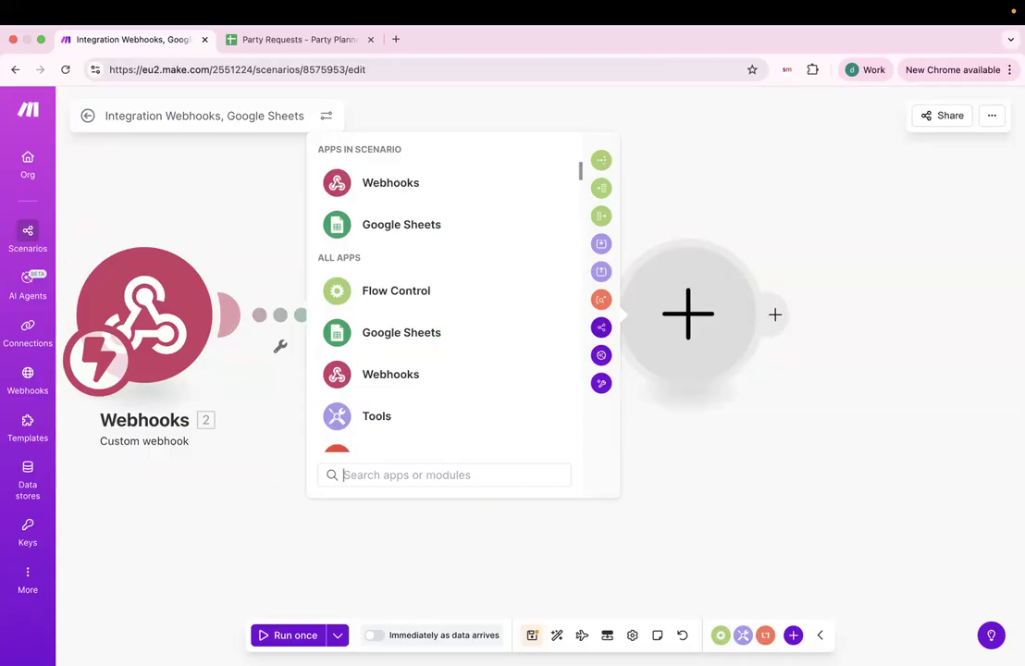
{"action": "scroll", "coordinate": [531, 226], "scroll_direction": "down", "scroll_amount": 1}
{"action": "scroll", "coordinate": [531, 227], "scroll_direction": "up", "scroll_amount": 1}
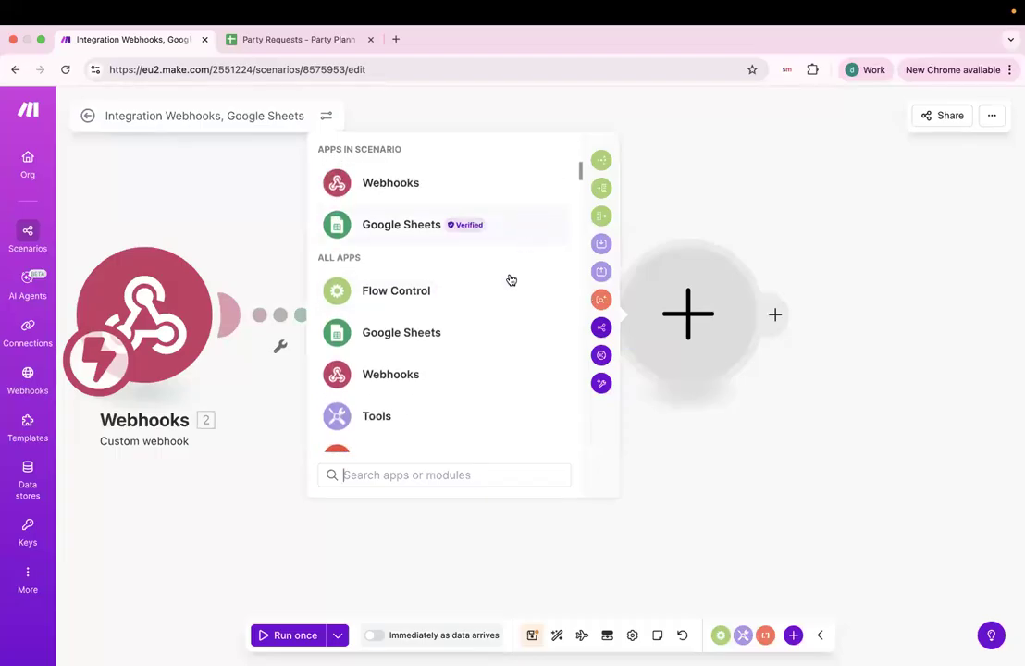
{"action": "left_click", "coordinate": [432, 476]}
{"action": "type", "text": "gma"}
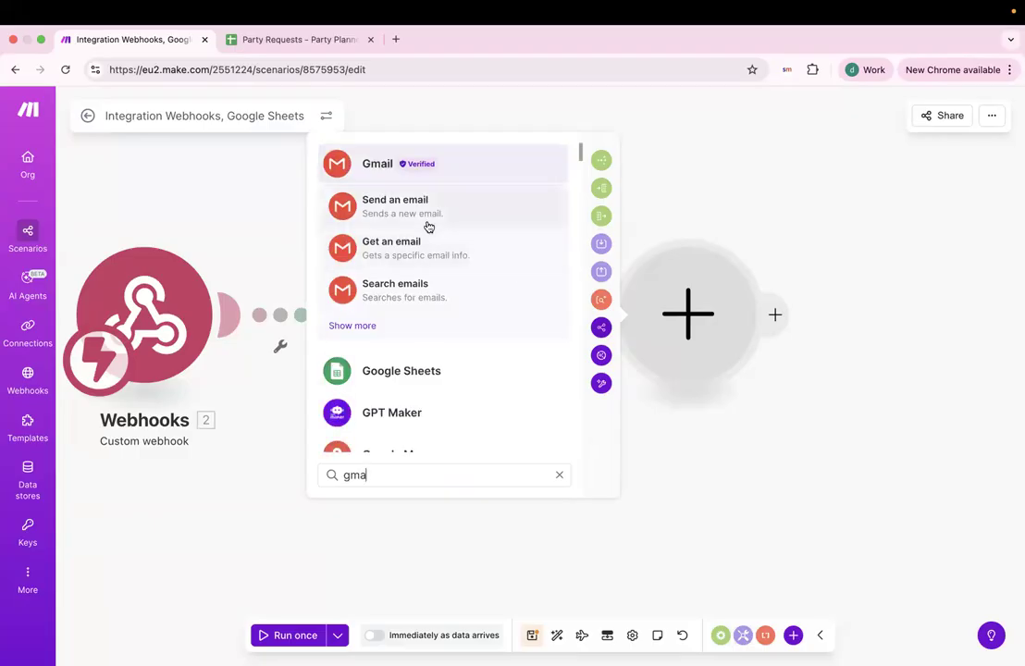
{"action": "key", "text": "Escape"}
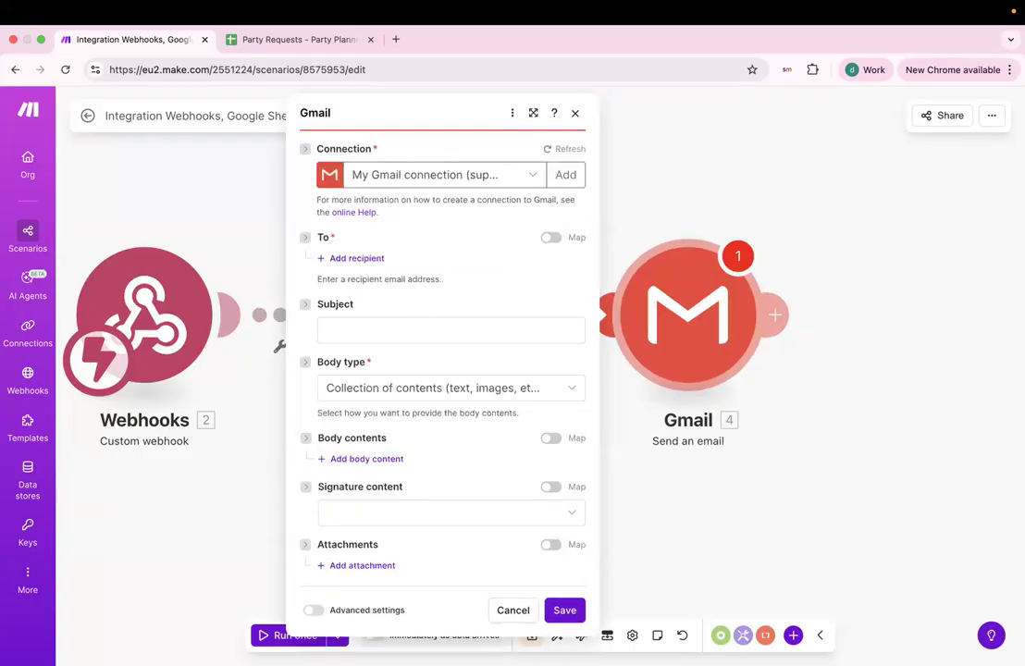
Add the recipient's email address to the Gmail step.
{"action": "left_click", "coordinate": [351, 261]}
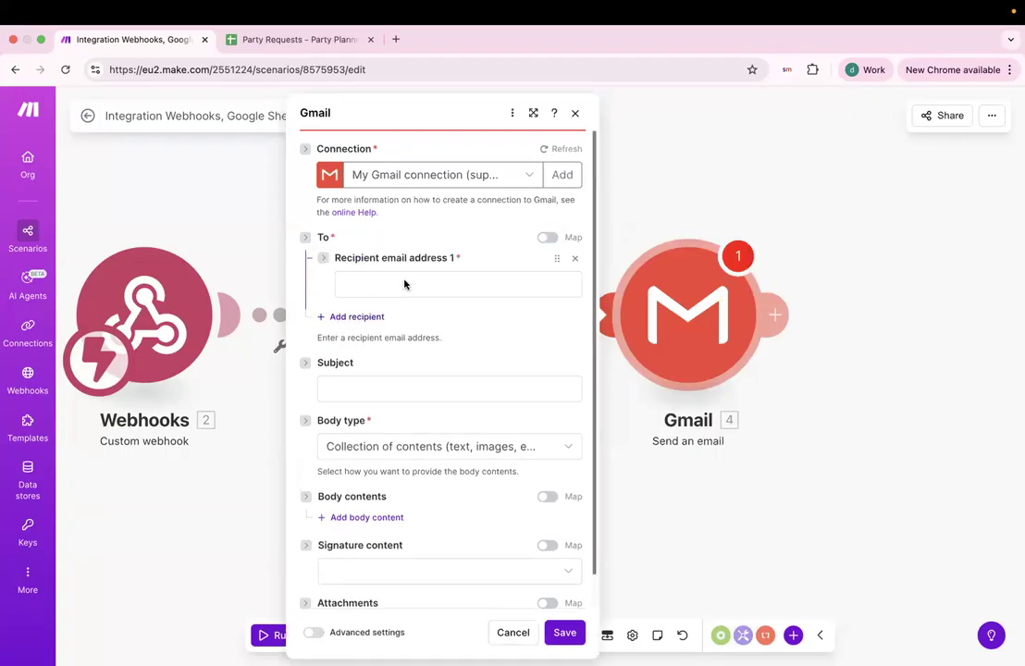
{"action": "left_click", "coordinate": [432, 290]}
{"action": "left_click", "coordinate": [344, 243]}
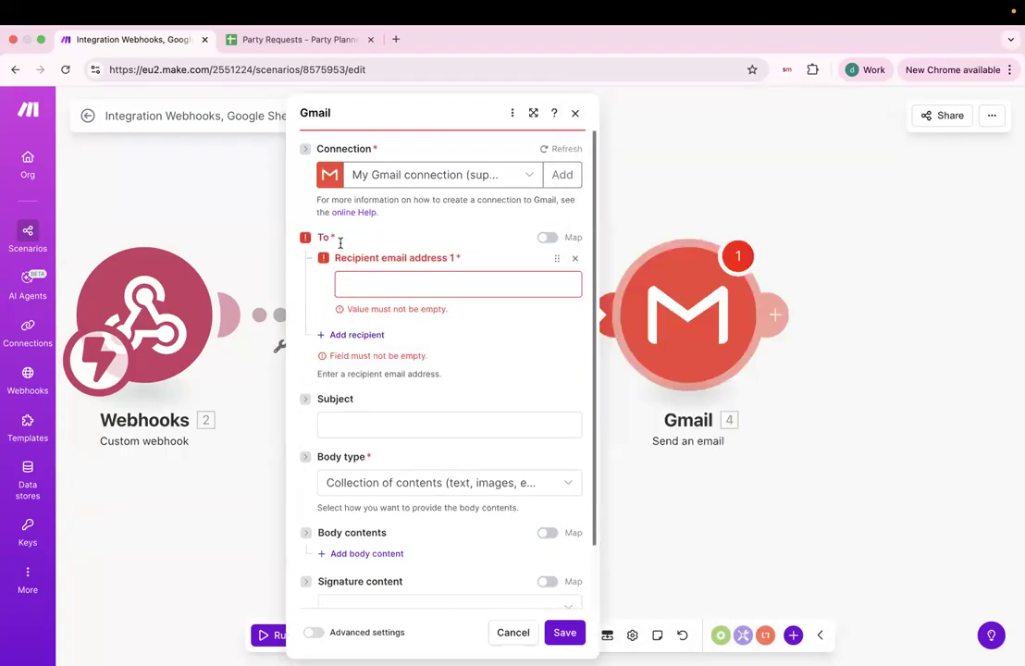
{"action": "left_click", "coordinate": [423, 285]}
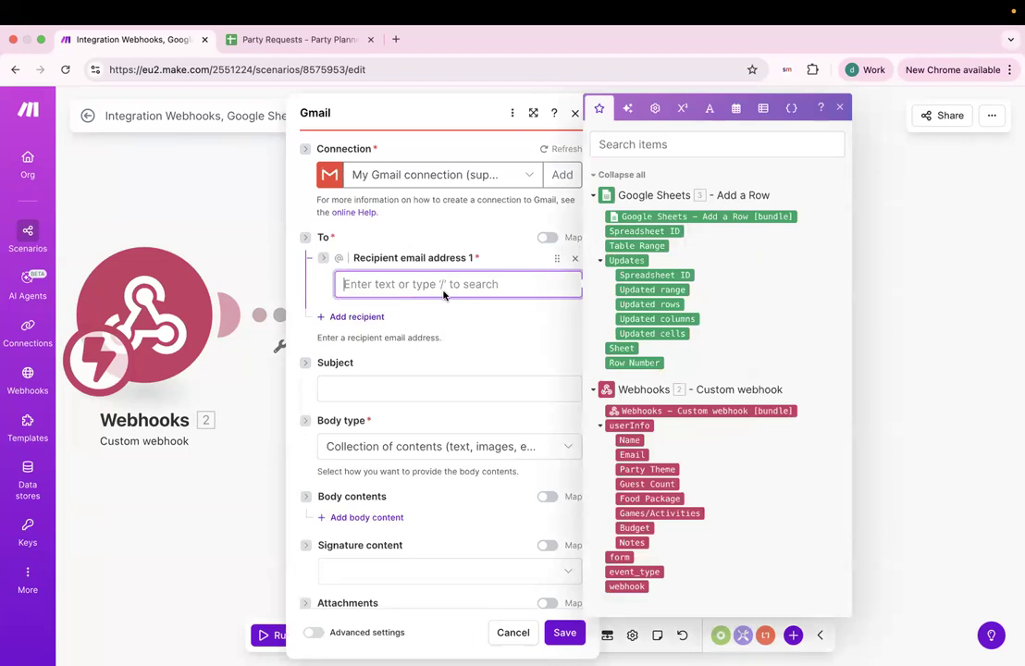
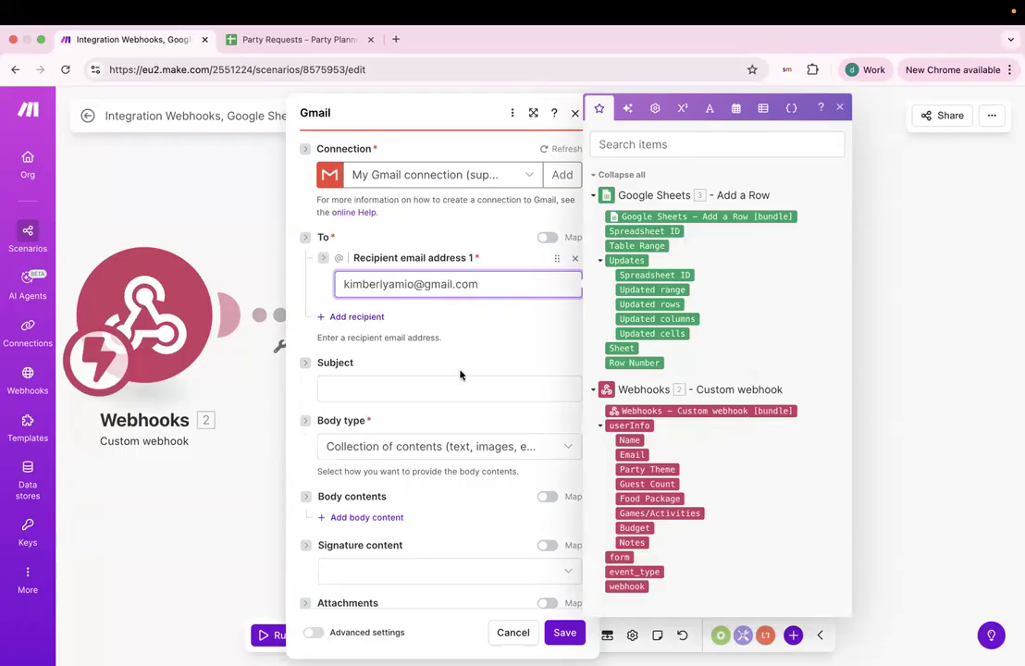
{"action": "left_click", "coordinate": [460, 374]}
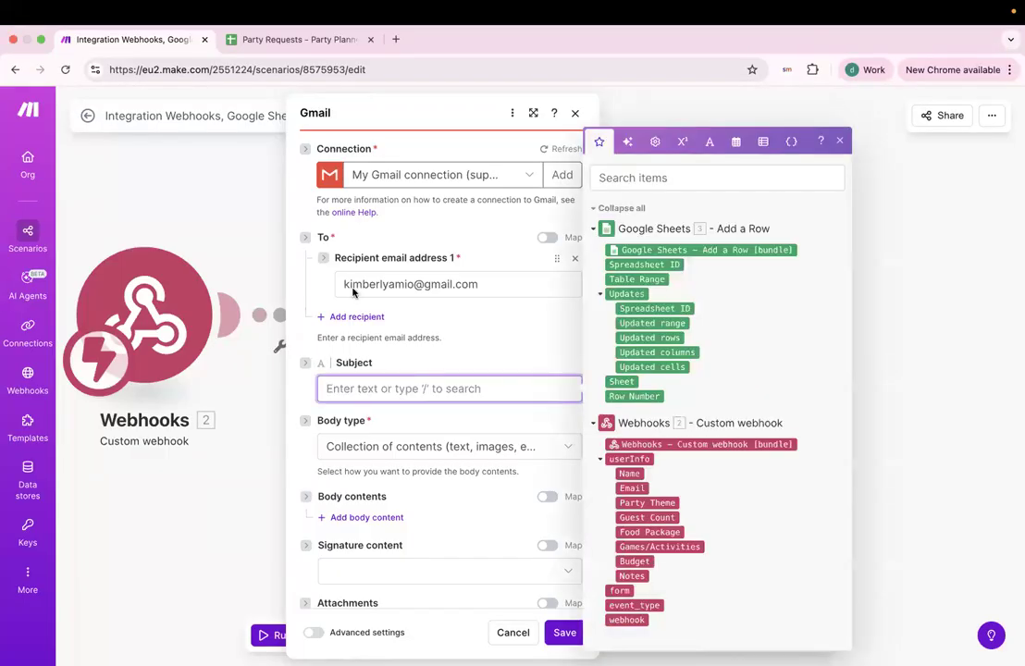
Set the subject to 'New Party Package Request from Canvas' and add a body content block.
{"action": "type", "text": "🎉 New Party Package Request from Website"}
{"action": "left_click_drag", "start_coordinate": [340, 390], "coordinate": [438, 395]}
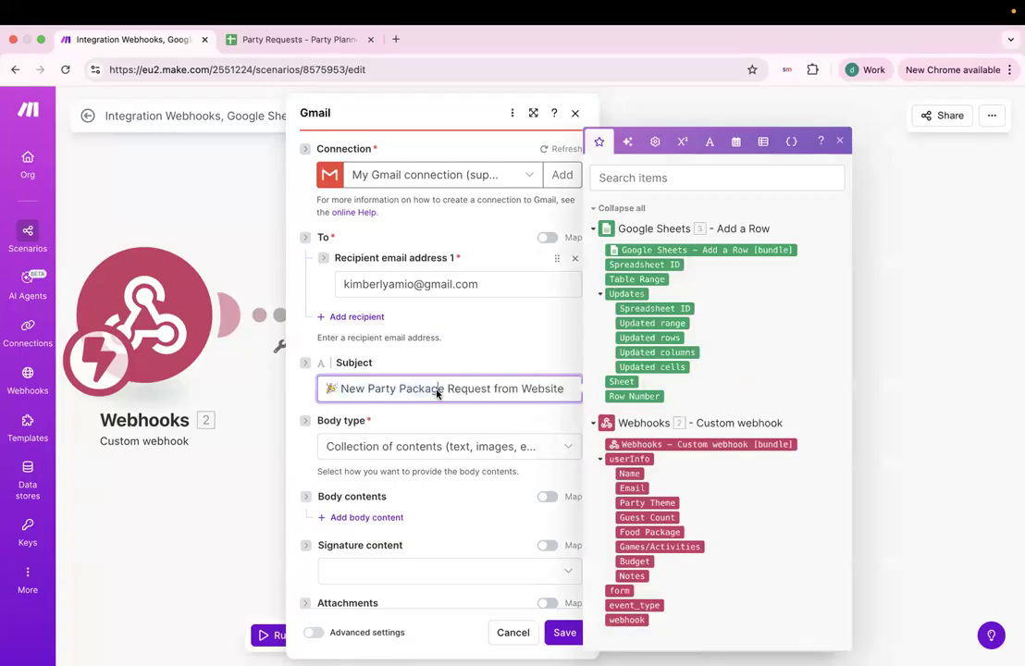
{"action": "scroll", "coordinate": [435, 388], "scroll_direction": "down", "scroll_amount": 1}
{"action": "double_click", "coordinate": [548, 362]}
{"action": "type", "text": "Canvas"}
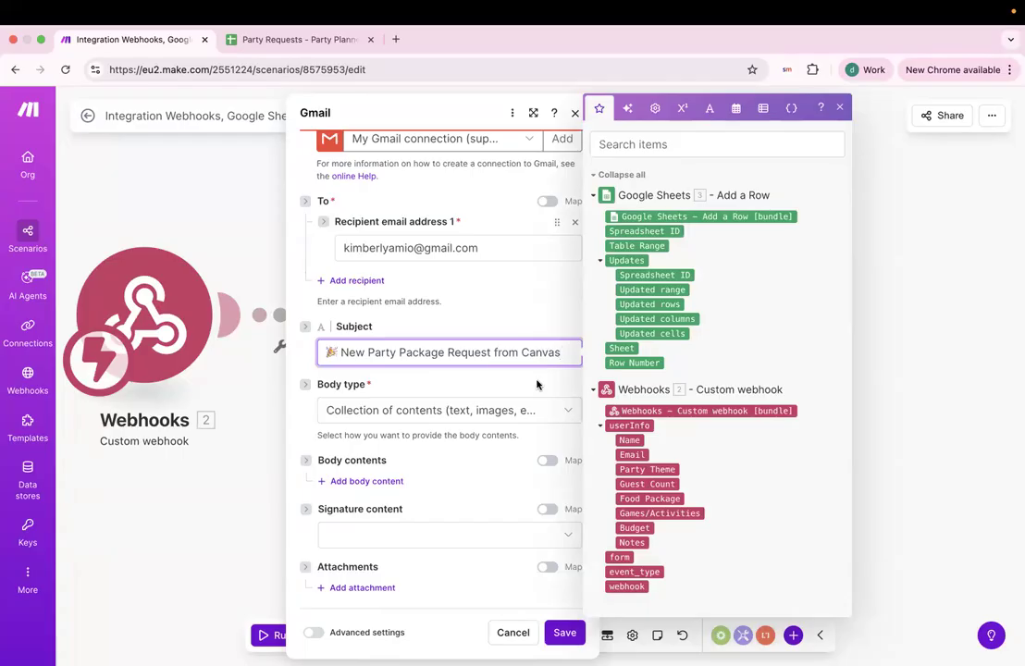
{"action": "left_click", "coordinate": [537, 385]}
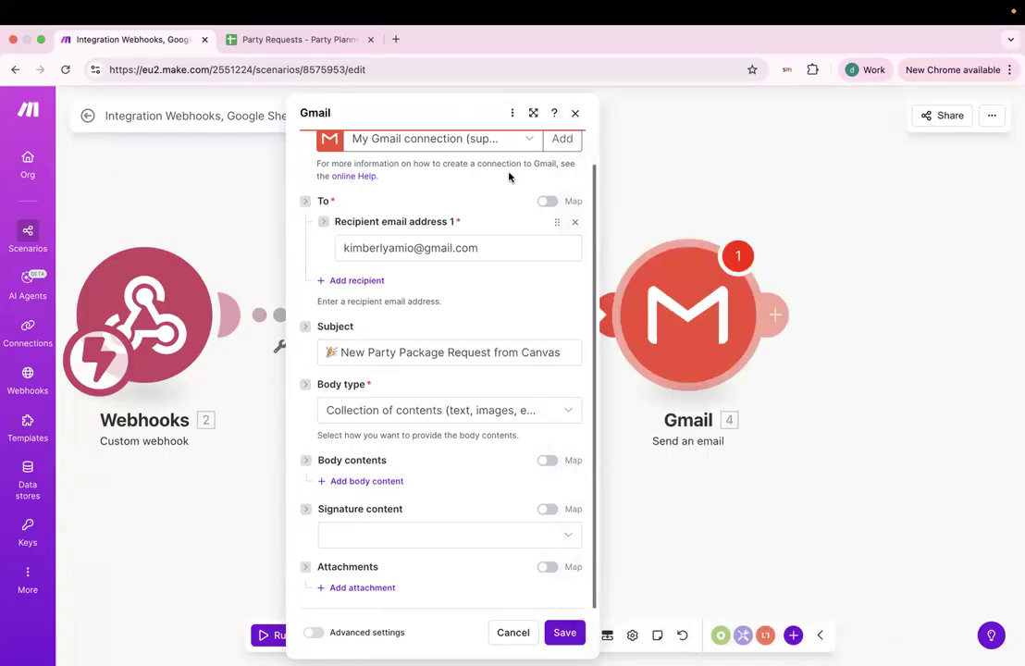
{"action": "left_click", "coordinate": [356, 481]}
{"action": "scroll", "coordinate": [490, 465], "scroll_direction": "down", "scroll_amount": 3}
Paste the prepared party package request template into the body Text field.
{"action": "scroll", "coordinate": [375, 351], "scroll_direction": "up", "scroll_amount": 1}
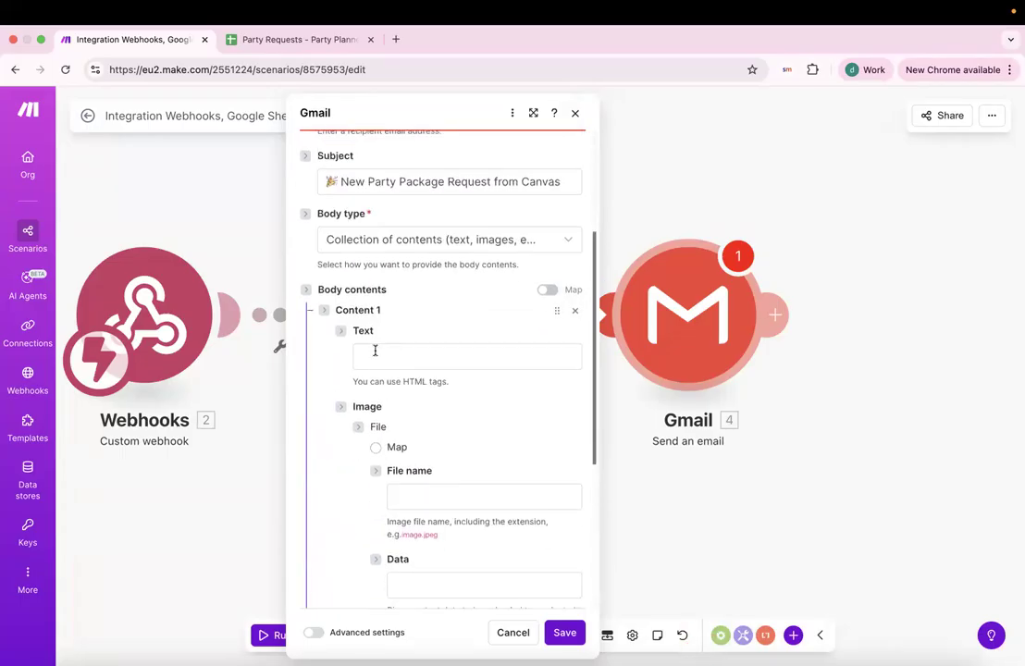
{"action": "double_click", "coordinate": [359, 331]}
{"action": "left_click_drag", "start_coordinate": [352, 380], "coordinate": [449, 383]}
{"action": "left_click", "coordinate": [450, 371]}
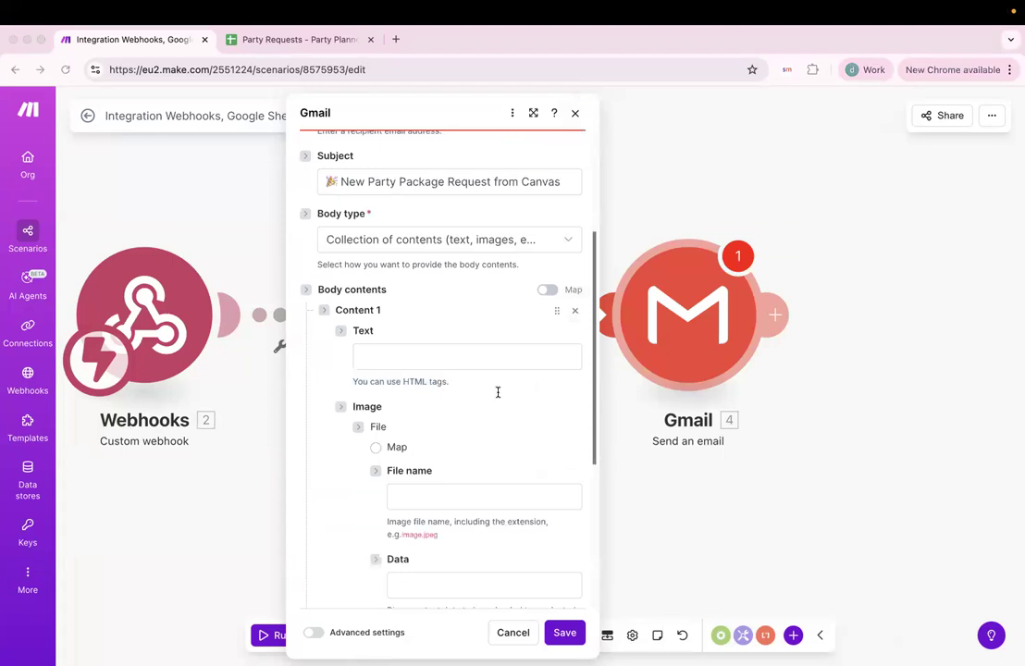
{"action": "left_click", "coordinate": [459, 357]}
{"action": "key", "text": "ctrl+v"}
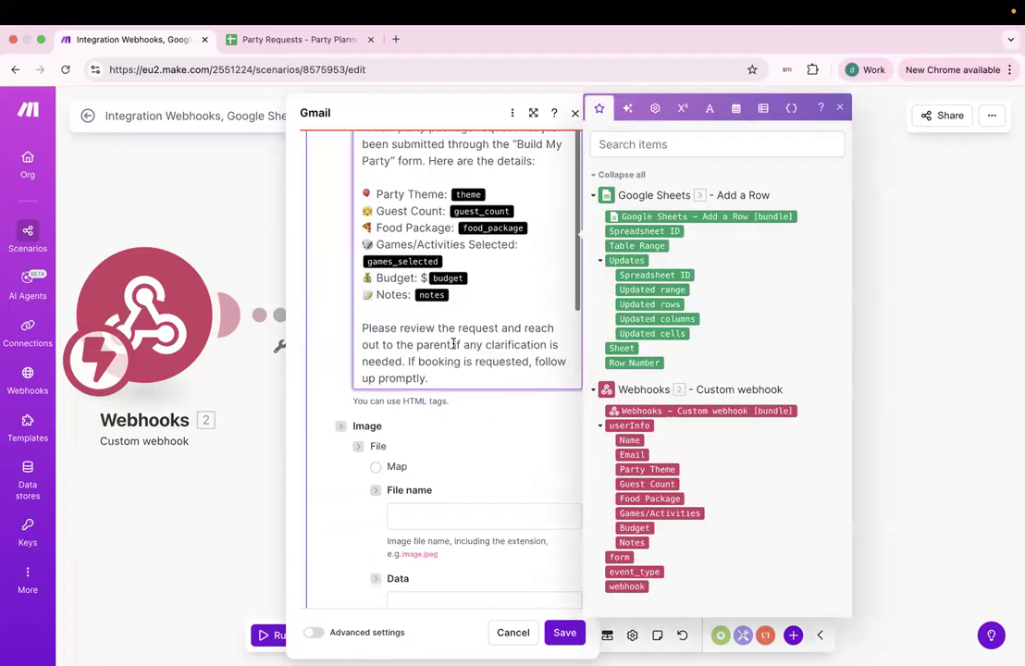
{"action": "scroll", "coordinate": [510, 417], "scroll_direction": "up", "scroll_amount": 3}
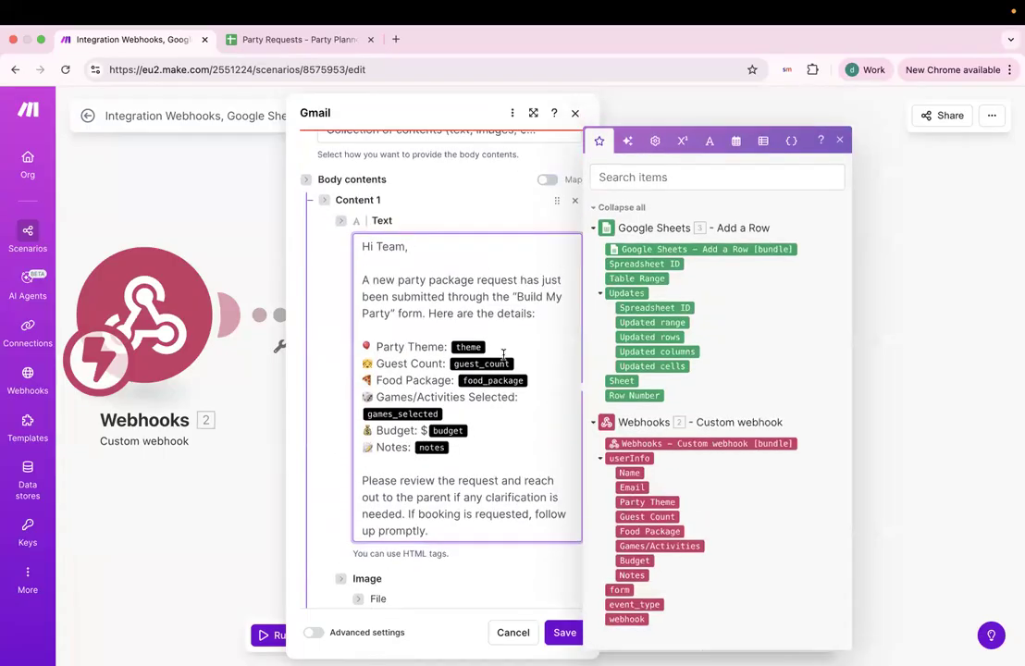
{"action": "scroll", "coordinate": [409, 346], "scroll_direction": "up", "scroll_amount": 1}
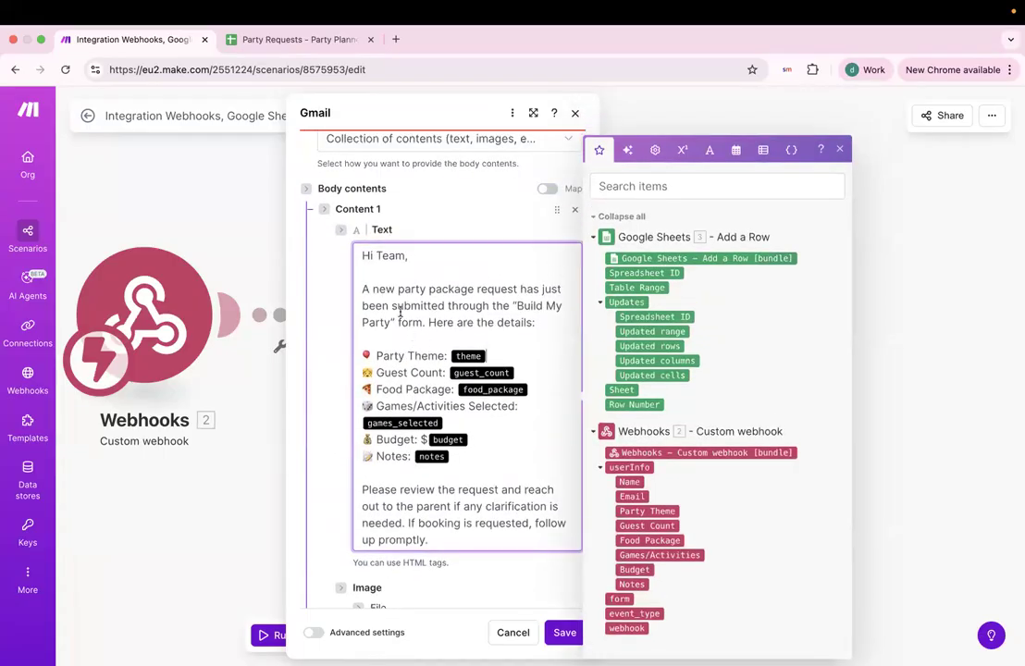
{"action": "triple_click", "coordinate": [389, 263]}
{"action": "left_click", "coordinate": [417, 304]}
{"action": "left_click", "coordinate": [408, 307]}
{"action": "left_click", "coordinate": [556, 307]}
{"action": "scroll", "coordinate": [547, 325], "scroll_direction": "down", "scroll_amount": 2}
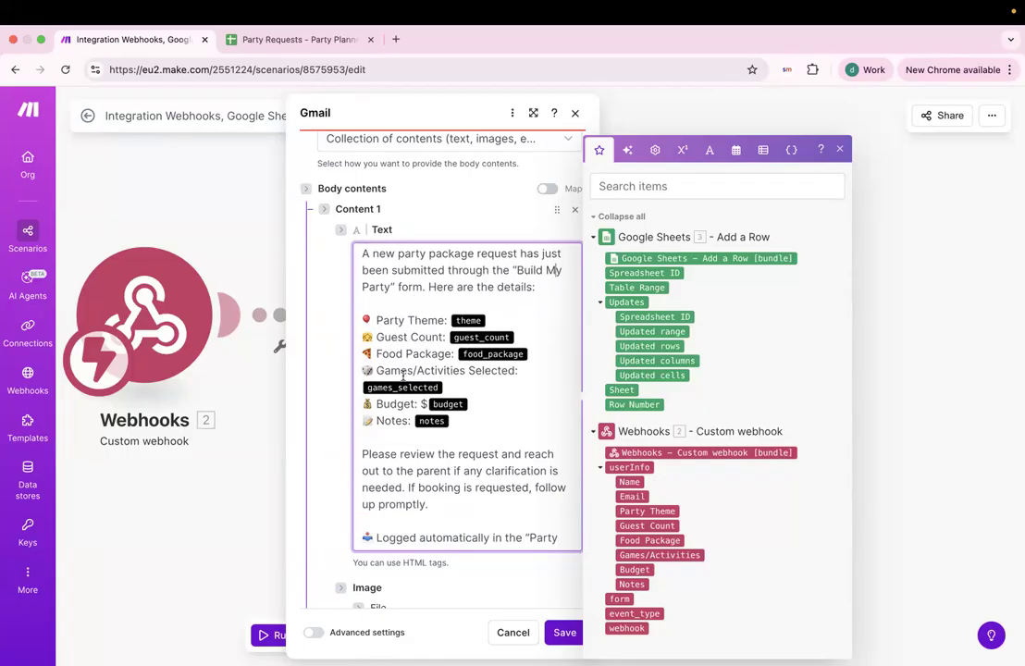
Insert an Email: line below the Name: line in the body.
{"action": "left_click", "coordinate": [408, 313]}
{"action": "key", "text": "Return"}
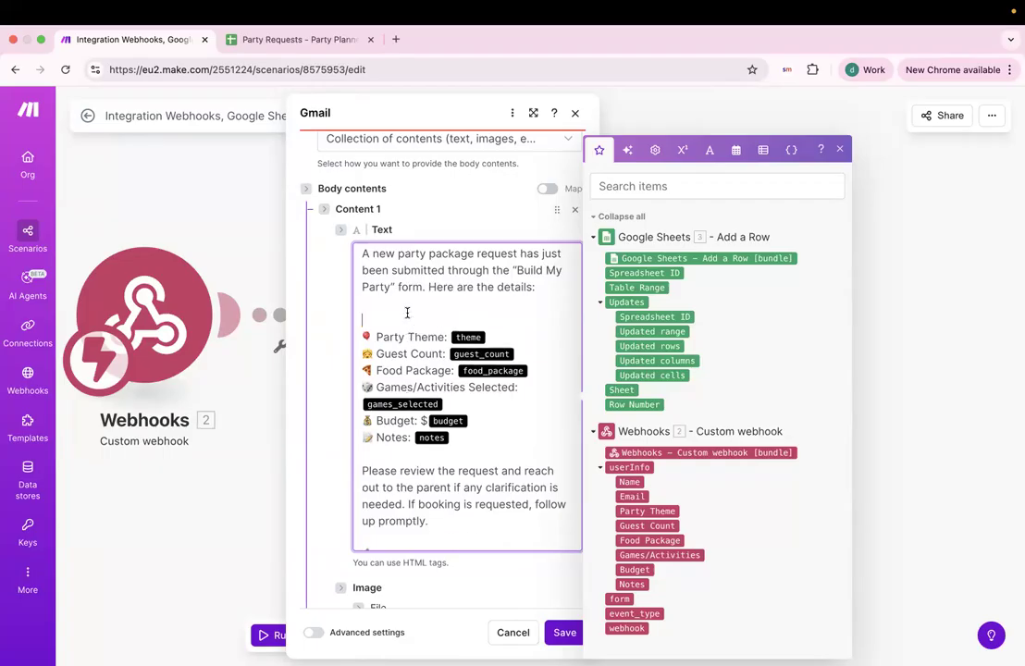
{"action": "key", "text": "Return"}
{"action": "type", "text": "emai"}
{"action": "type", "text": "Emai"}
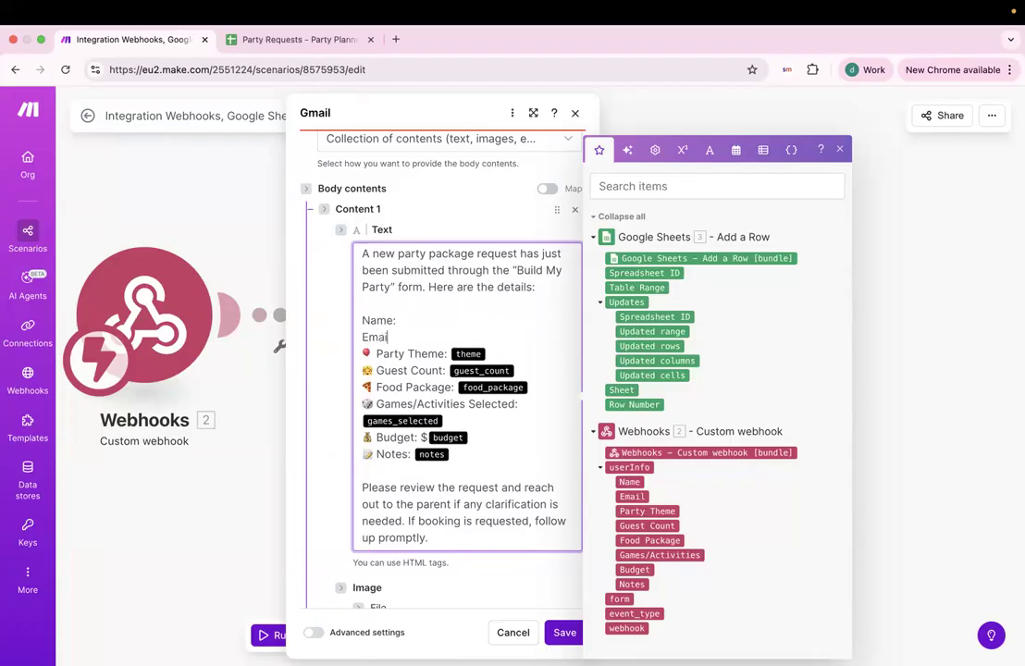
Strip the emojis from the Party Theme, Guest Count, Food Package, Games/Activities, Budget and Notes labels.
{"action": "left_click", "coordinate": [377, 354]}
{"action": "key", "text": "BackSpace"}
{"action": "left_click", "coordinate": [375, 371]}
{"action": "key", "text": "BackSpace"}
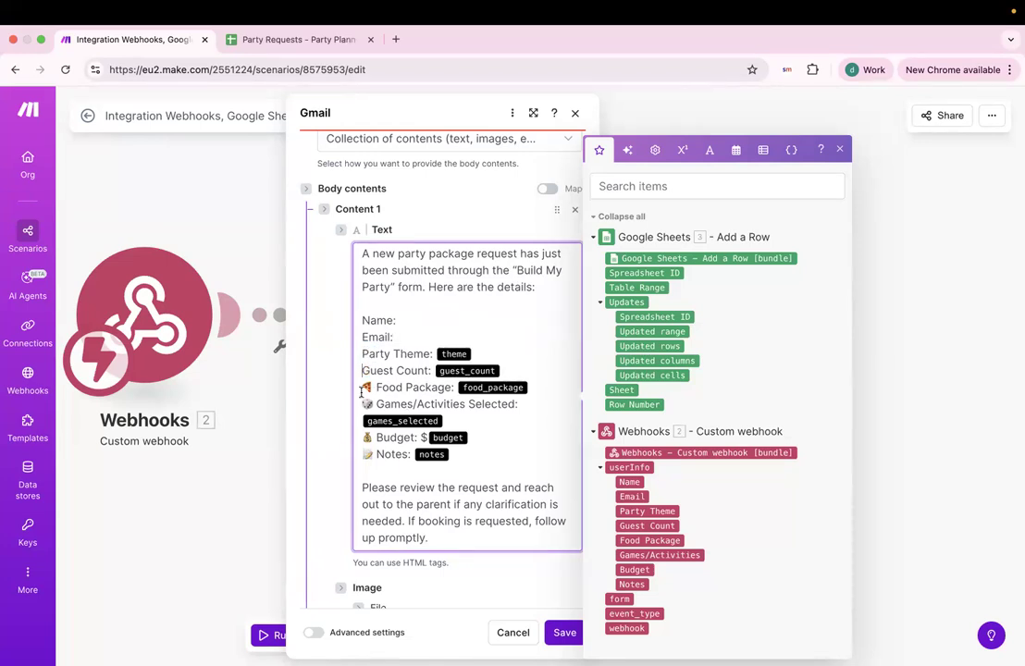
{"action": "left_click", "coordinate": [376, 387]}
{"action": "key", "text": "BackSpace"}
{"action": "left_click", "coordinate": [363, 403]}
{"action": "key", "text": "BackSpace"}
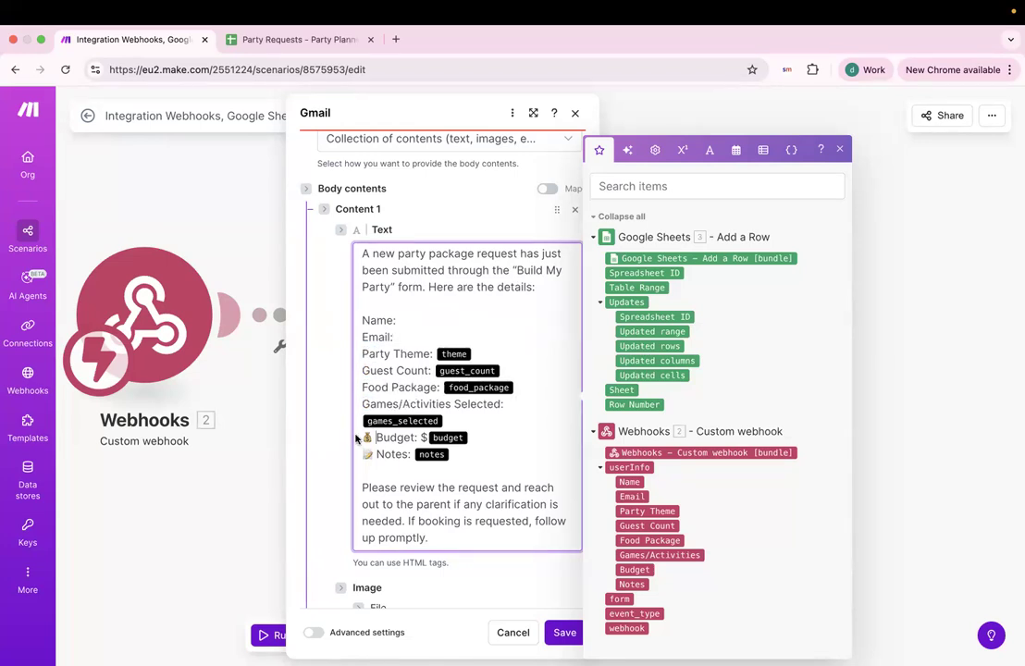
{"action": "left_click", "coordinate": [363, 437]}
{"action": "key", "text": "BackSpace"}
{"action": "left_click", "coordinate": [363, 454]}
{"action": "key", "text": "BackSpace"}
{"action": "scroll", "coordinate": [449, 426], "scroll_direction": "down", "scroll_amount": 2}
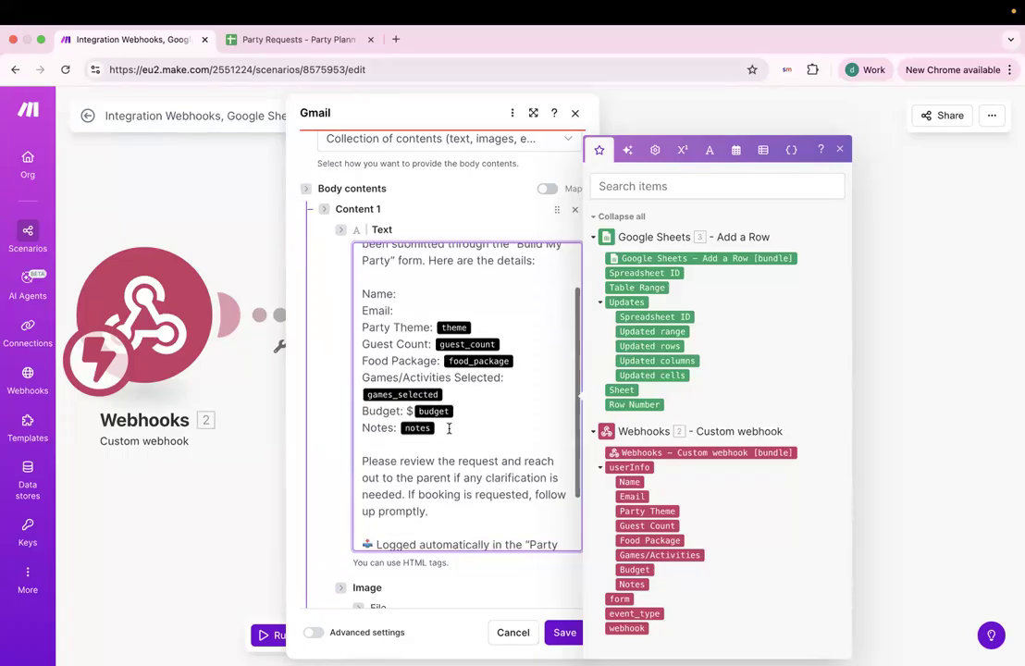
{"action": "left_click", "coordinate": [505, 388]}
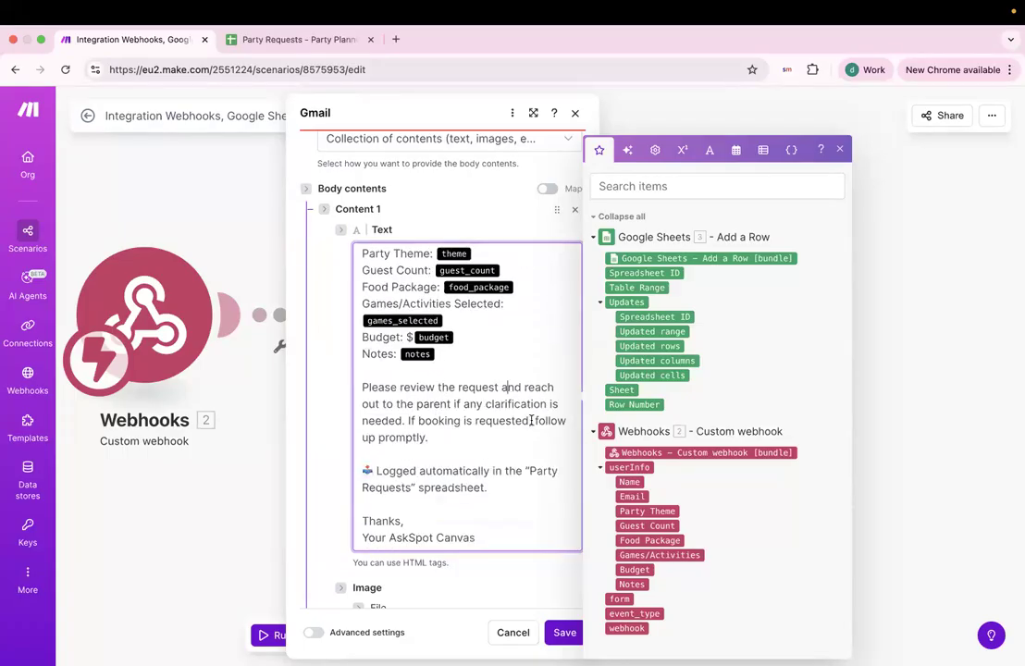
{"action": "scroll", "coordinate": [498, 436], "scroll_direction": "up", "scroll_amount": 1}
{"action": "scroll", "coordinate": [500, 433], "scroll_direction": "down", "scroll_amount": 1}
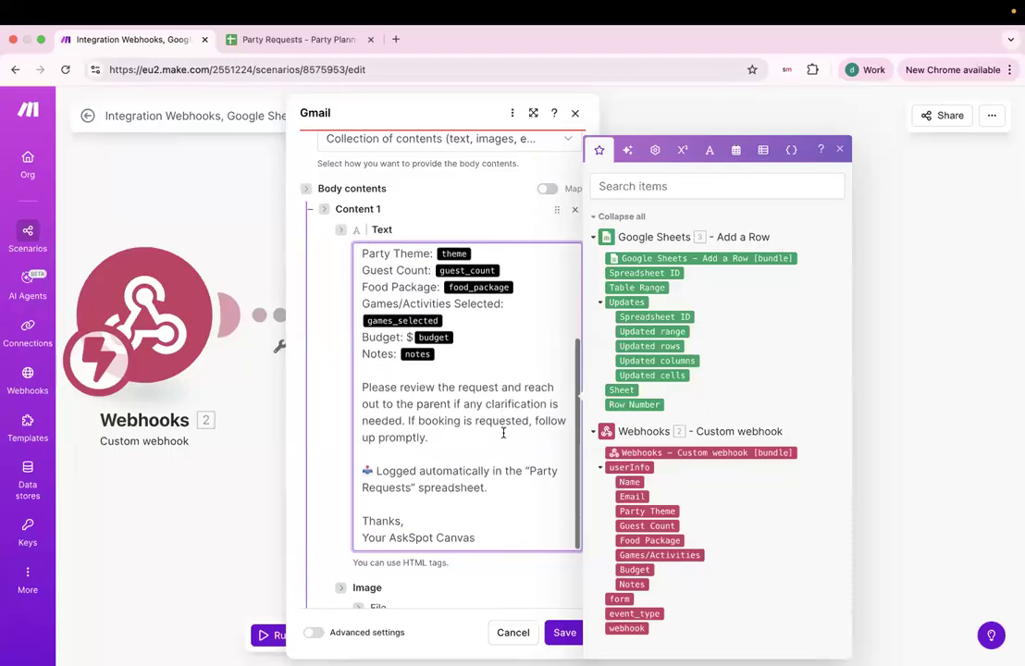
{"action": "scroll", "coordinate": [495, 417], "scroll_direction": "up", "scroll_amount": 3}
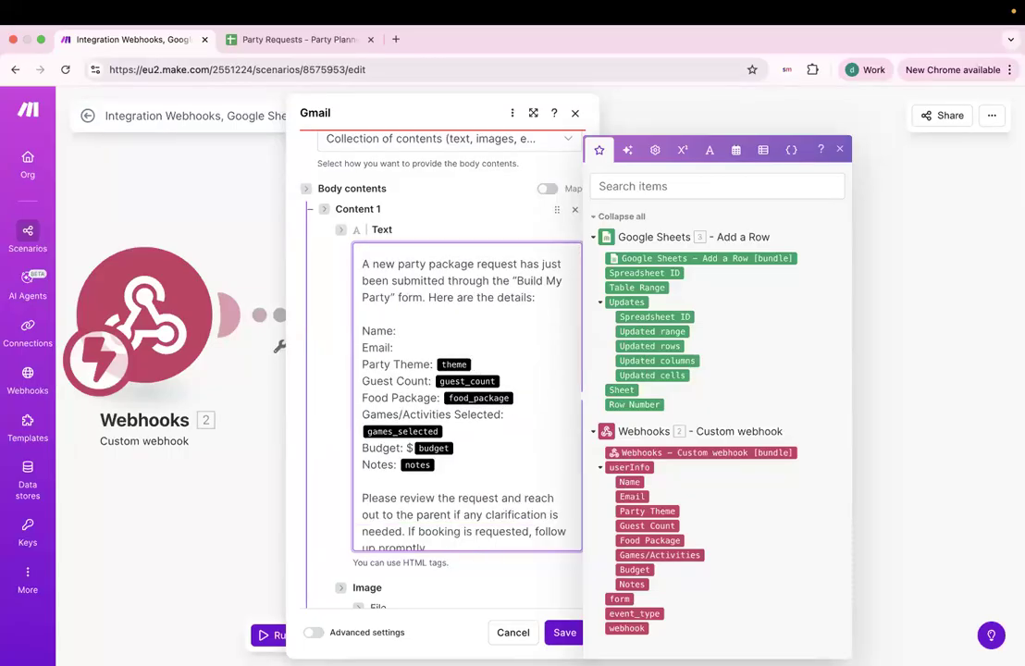
Delete the template placeholders for theme, guest count, food package, games and budget.
{"action": "key", "text": "BackSpace"}
{"action": "key", "text": "BackSpace"}
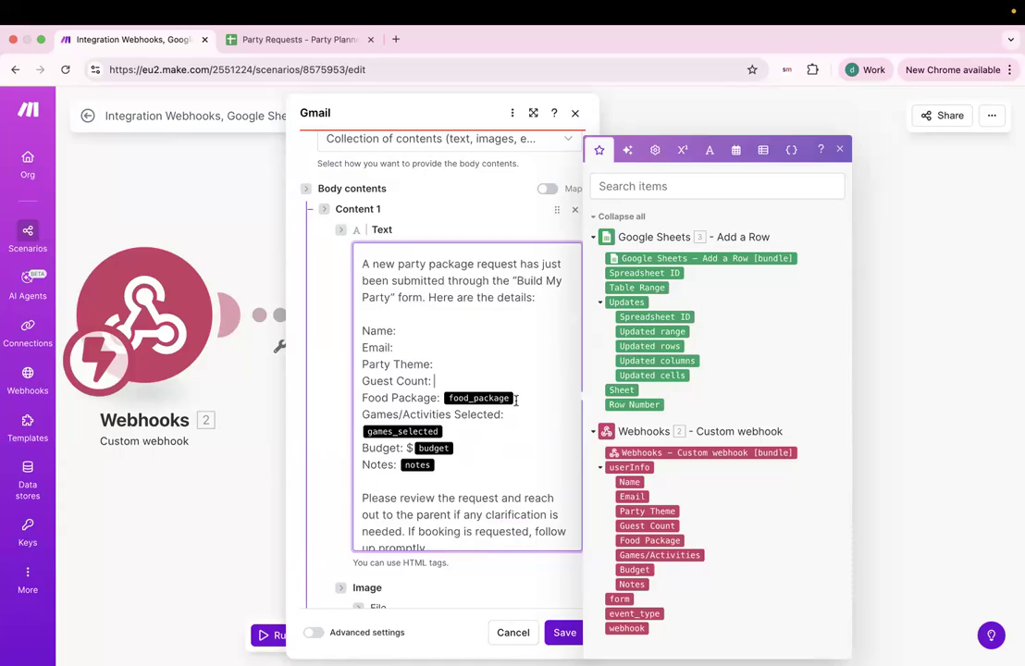
{"action": "left_click", "coordinate": [518, 399]}
{"action": "key", "text": "BackSpace"}
{"action": "left_click", "coordinate": [448, 433]}
{"action": "key", "text": "BackSpace"}
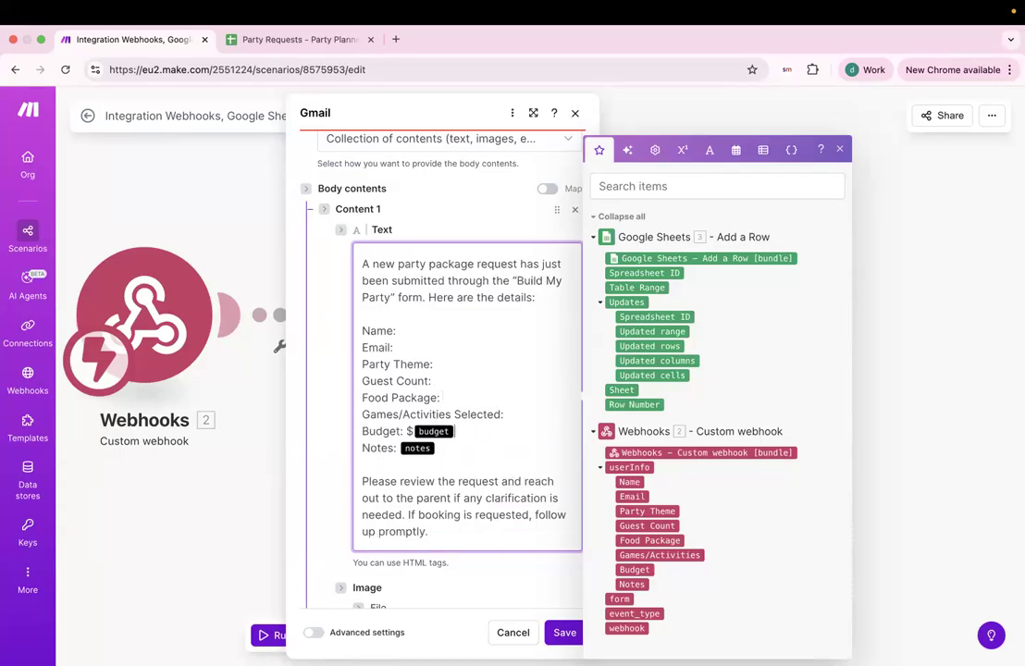
{"action": "key", "text": "BackSpace"}
{"action": "left_click", "coordinate": [449, 448]}
{"action": "key", "text": "BackSpace"}
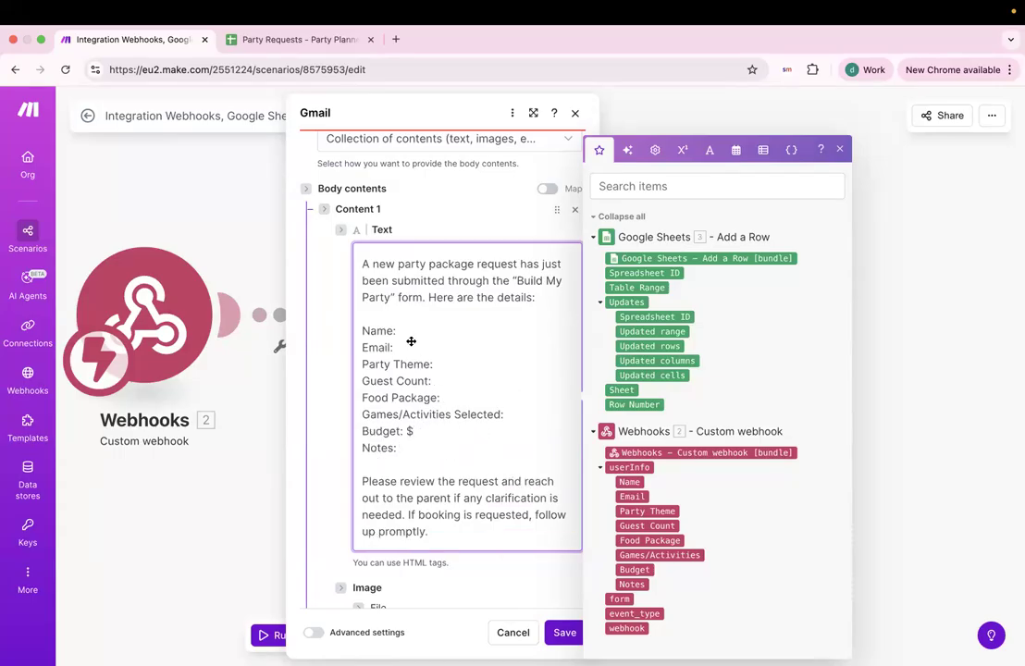
Map the webhook Name, Email and Party Theme fields into their body lines.
{"action": "left_click_drag", "start_coordinate": [632, 482], "coordinate": [412, 332]}
{"action": "scroll", "coordinate": [576, 373], "scroll_direction": "down", "scroll_amount": 2}
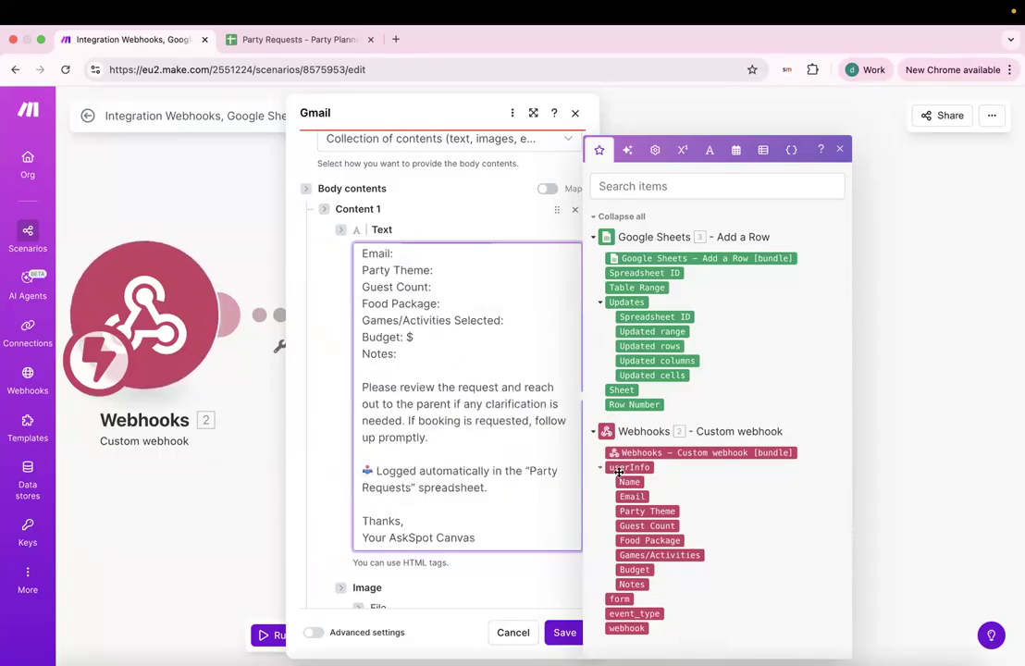
{"action": "scroll", "coordinate": [463, 389], "scroll_direction": "up", "scroll_amount": 3}
{"action": "left_click", "coordinate": [408, 359]}
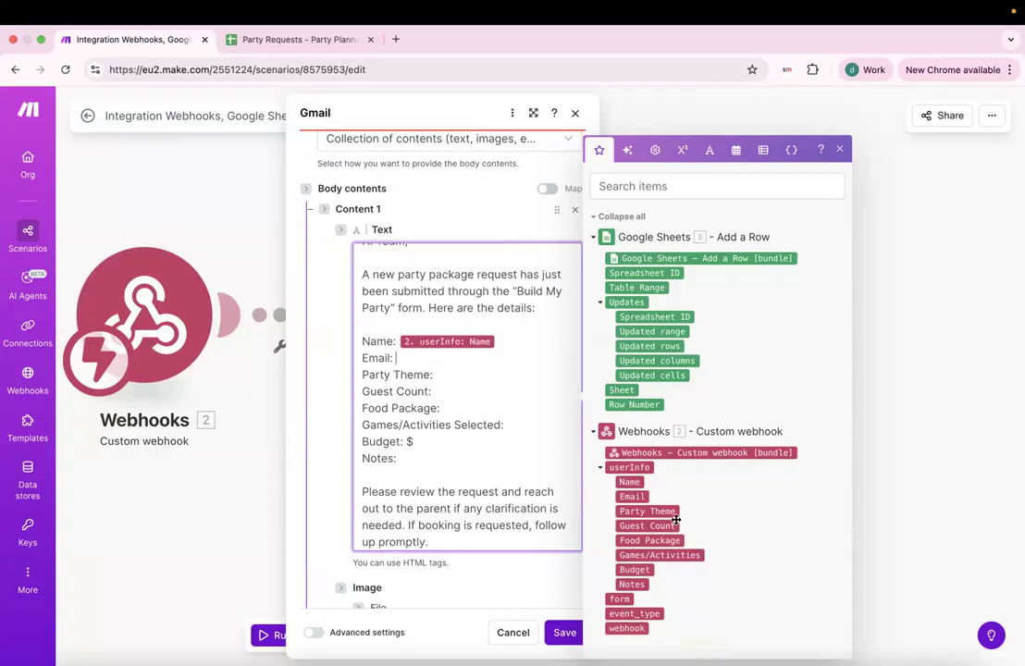
{"action": "left_click", "coordinate": [632, 497]}
{"action": "left_click", "coordinate": [448, 378]}
{"action": "left_click", "coordinate": [646, 514]}
Map Guest Count, Food Package, Games/Activities, Budget and Notes fields into their body lines.
{"action": "left_click", "coordinate": [444, 392]}
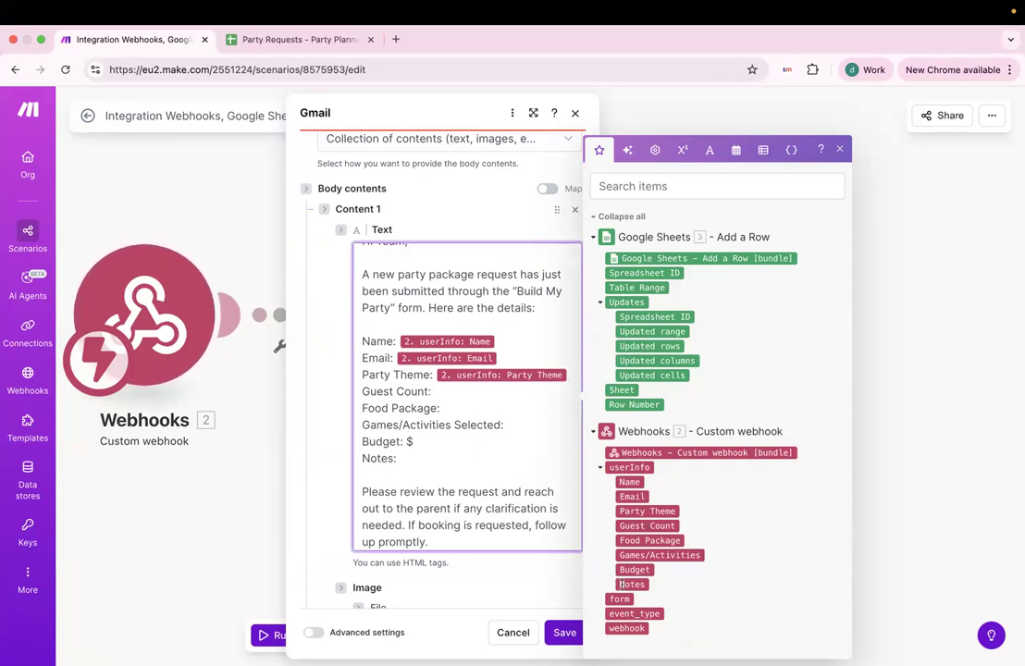
{"action": "left_click", "coordinate": [638, 526]}
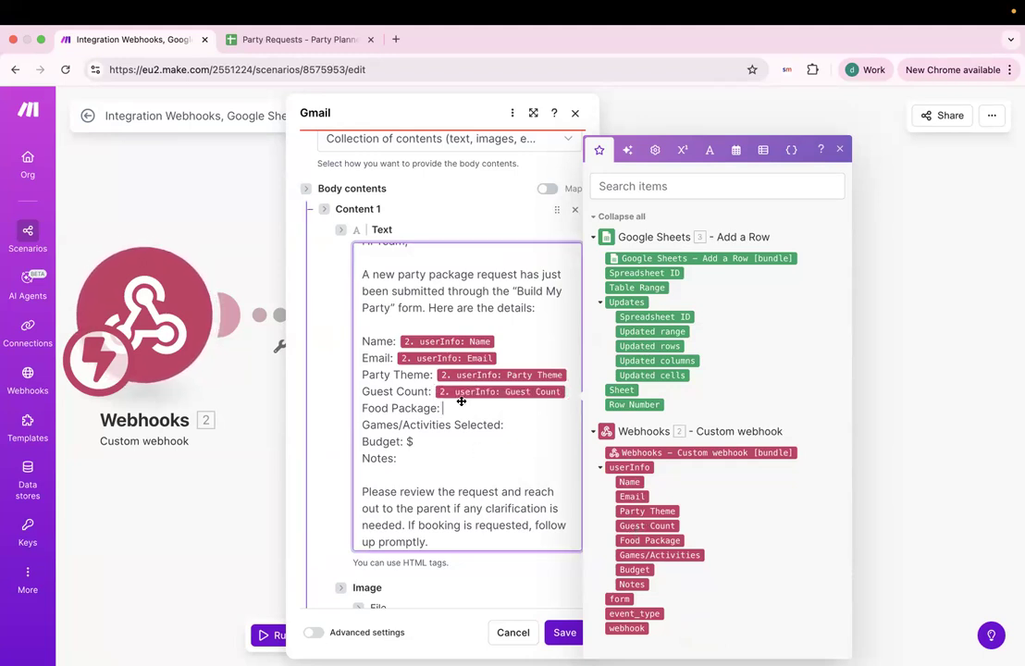
{"action": "left_click", "coordinate": [669, 542]}
{"action": "left_click", "coordinate": [555, 442]}
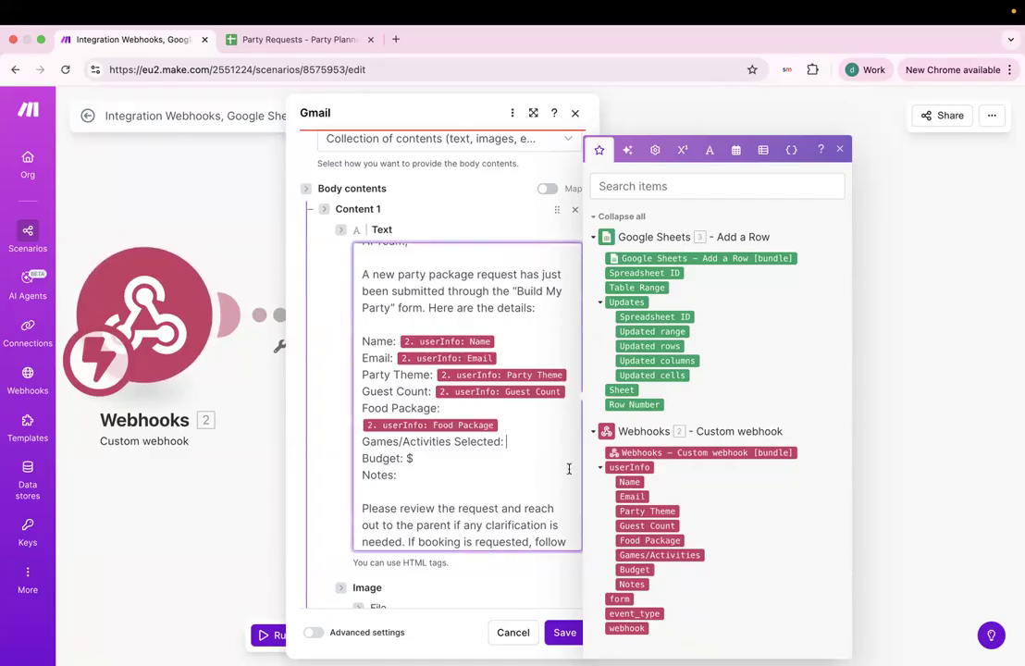
{"action": "left_click", "coordinate": [659, 555]}
{"action": "left_click", "coordinate": [452, 474]}
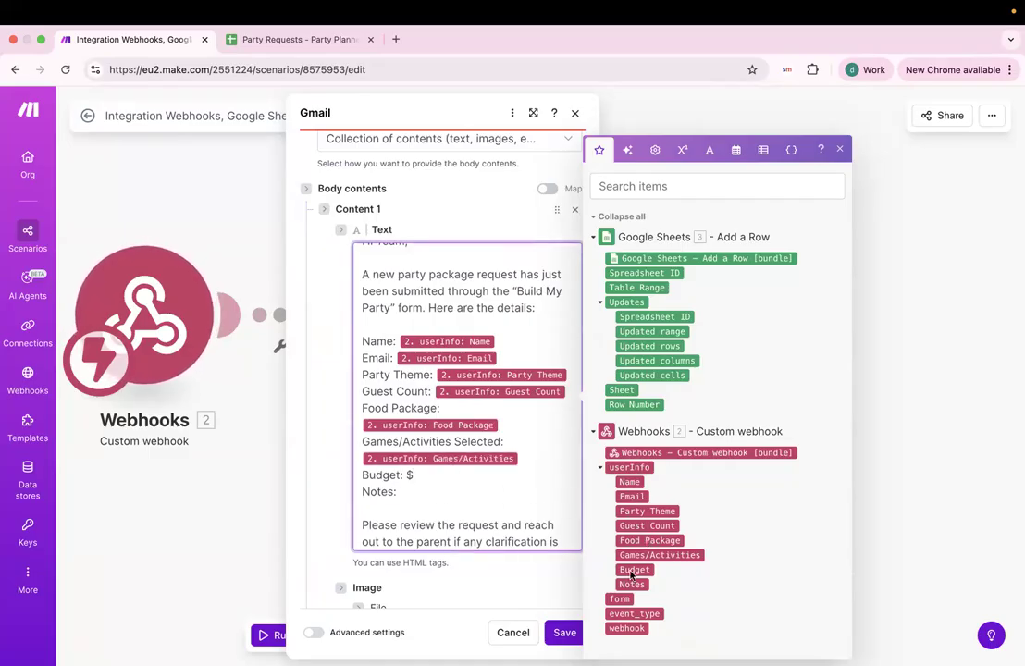
{"action": "left_click", "coordinate": [635, 569]}
{"action": "left_click", "coordinate": [440, 497]}
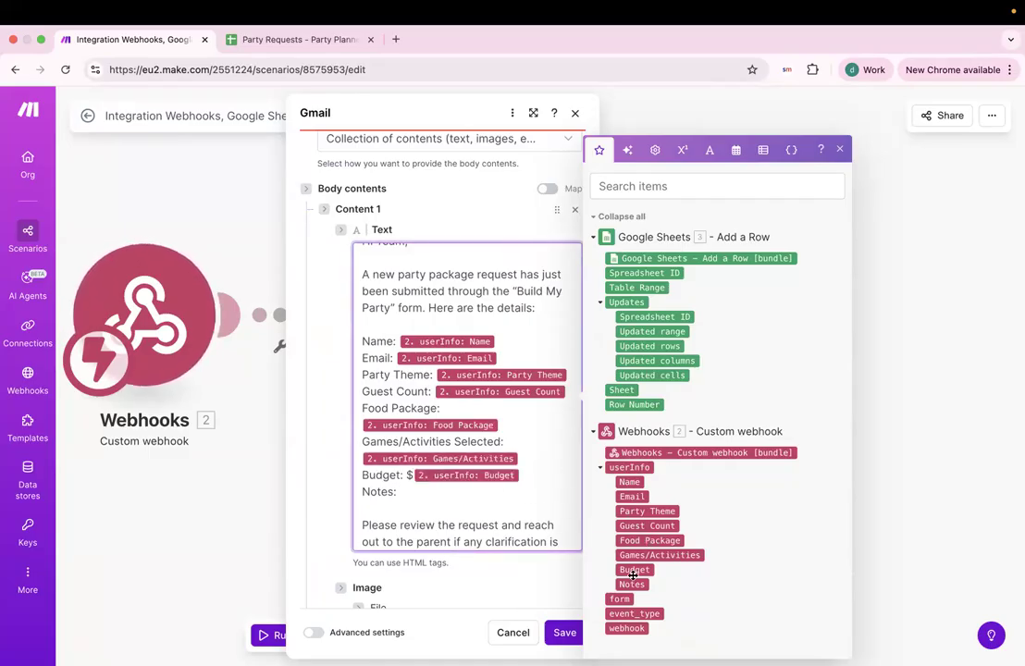
{"action": "left_click", "coordinate": [632, 584]}
Save the Gmail step and start a Run once test waiting for webhook data.
{"action": "scroll", "coordinate": [472, 486], "scroll_direction": "down", "scroll_amount": 5}
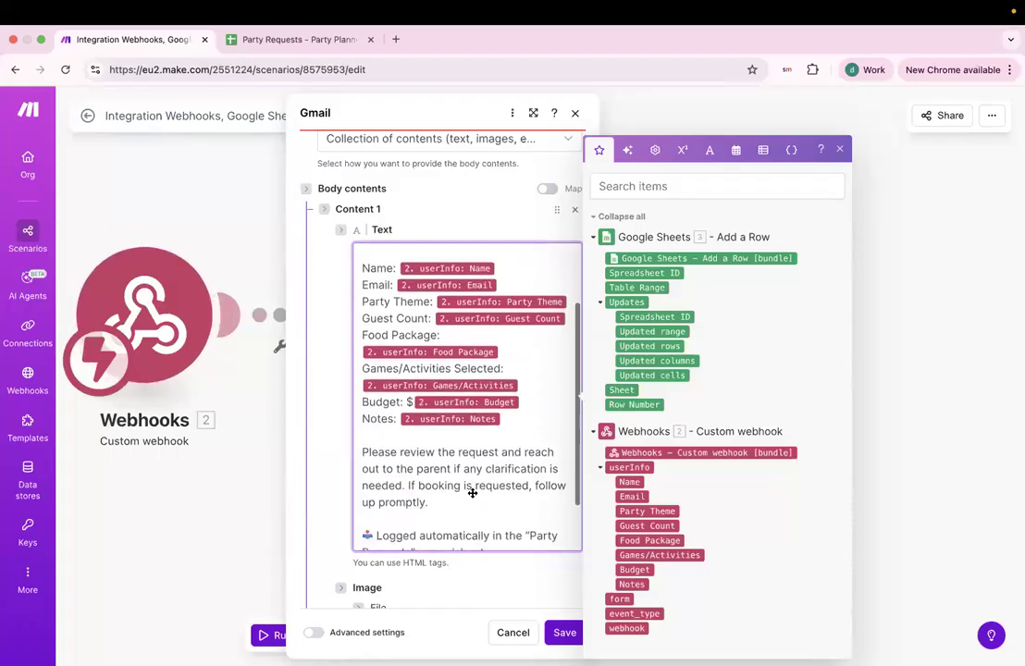
{"action": "scroll", "coordinate": [469, 493], "scroll_direction": "up", "scroll_amount": 6}
{"action": "scroll", "coordinate": [462, 463], "scroll_direction": "down", "scroll_amount": 5}
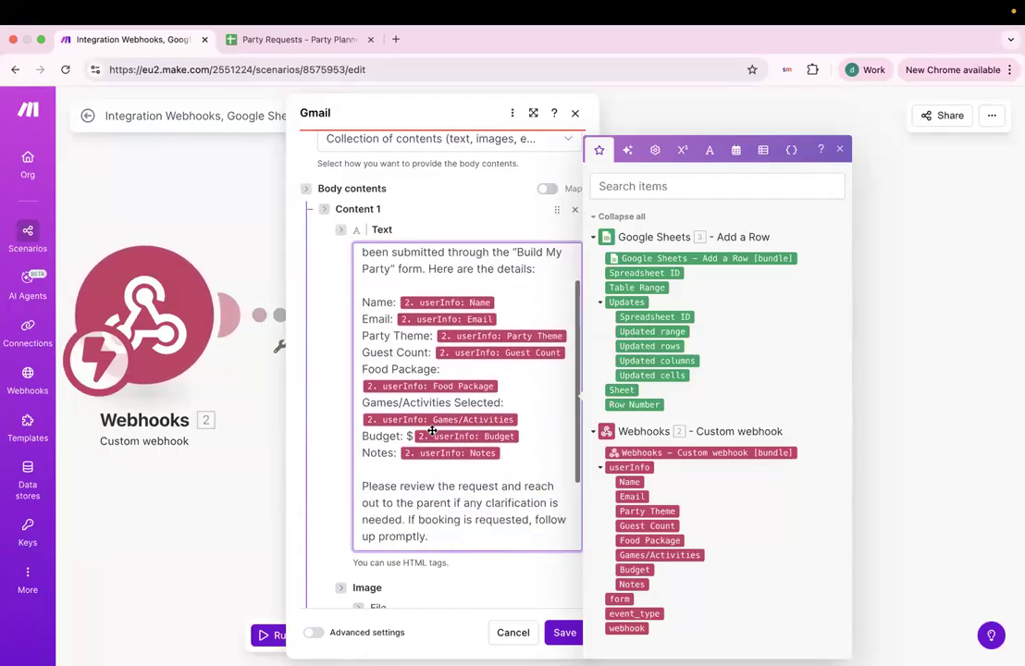
{"action": "scroll", "coordinate": [479, 533], "scroll_direction": "down", "scroll_amount": 1}
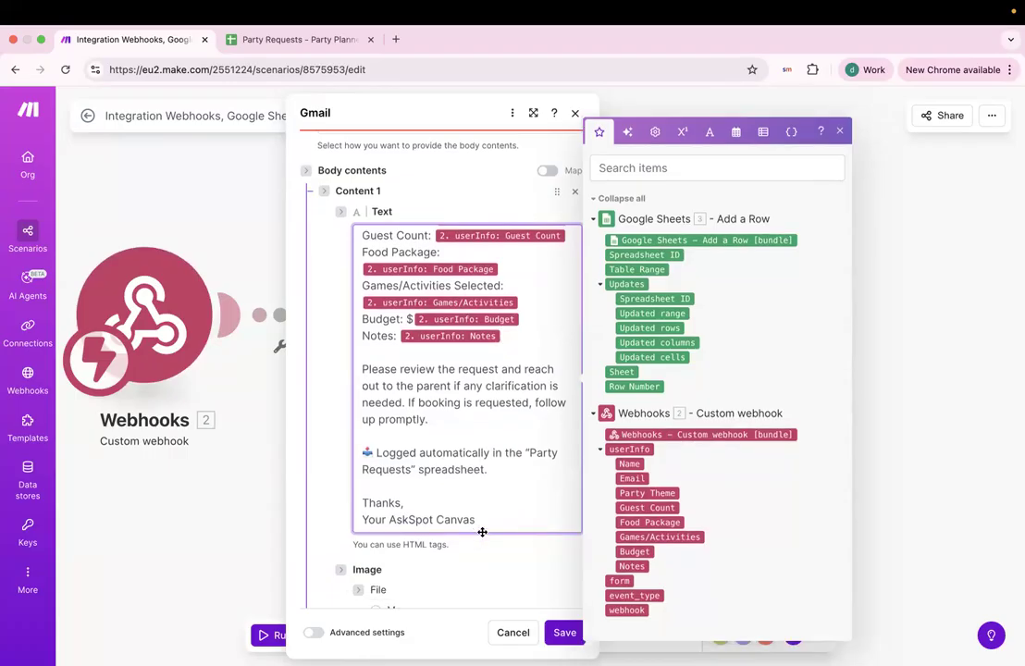
{"action": "scroll", "coordinate": [486, 520], "scroll_direction": "up", "scroll_amount": 5}
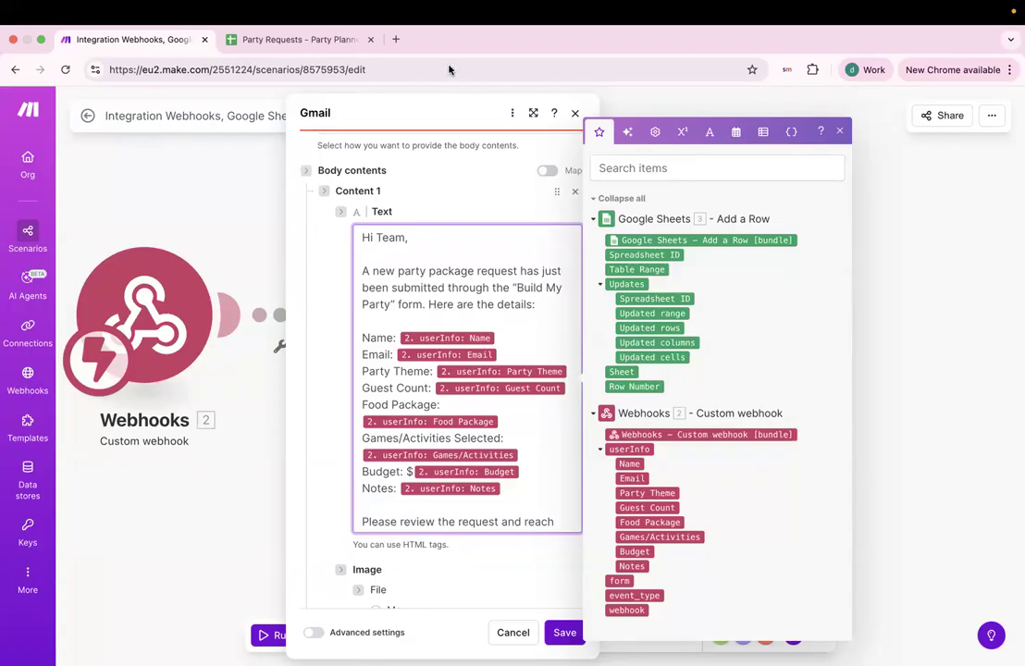
{"action": "left_click", "coordinate": [565, 632]}
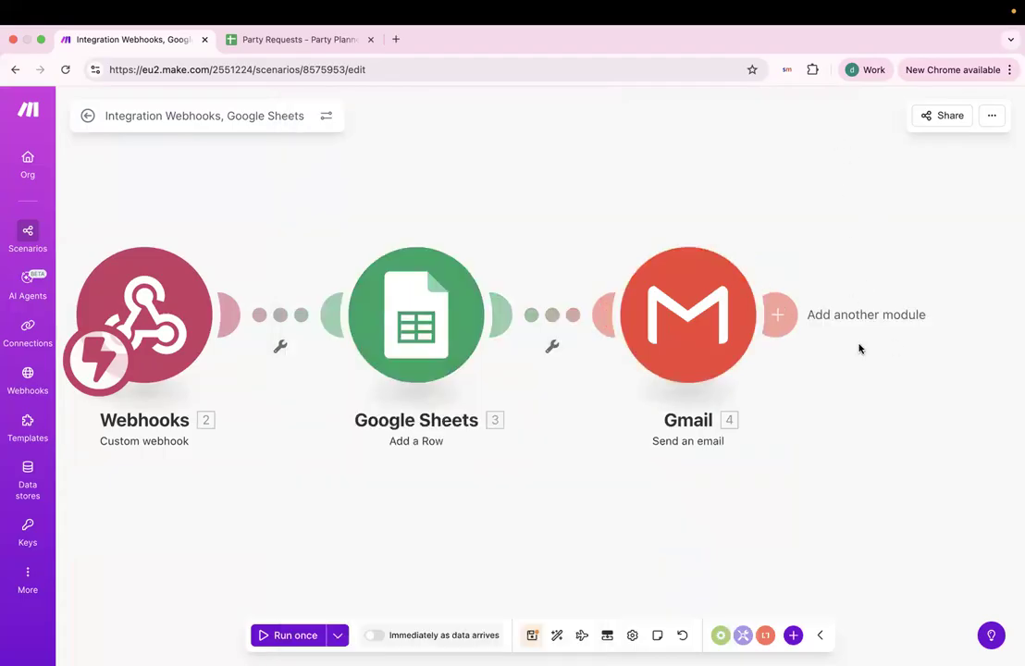
{"action": "left_click_drag", "start_coordinate": [542, 176], "coordinate": [682, 185]}
{"action": "left_click", "coordinate": [284, 636]}
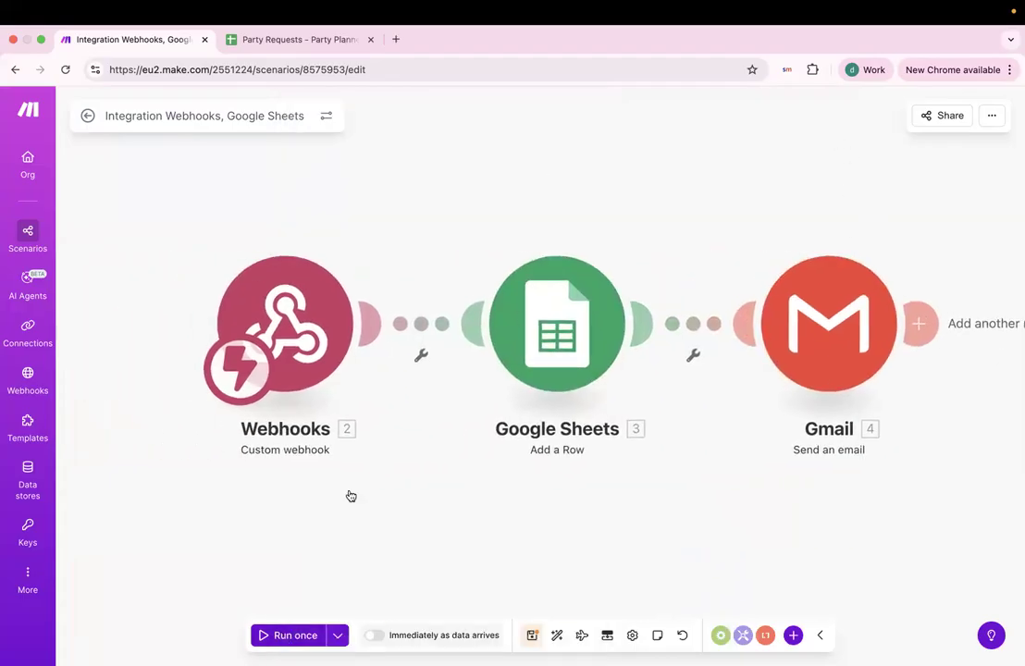
Send AskSpot's integration sample data to the waiting Make webhook, then return to Make.
{"action": "key", "text": "ctrl+Left"}
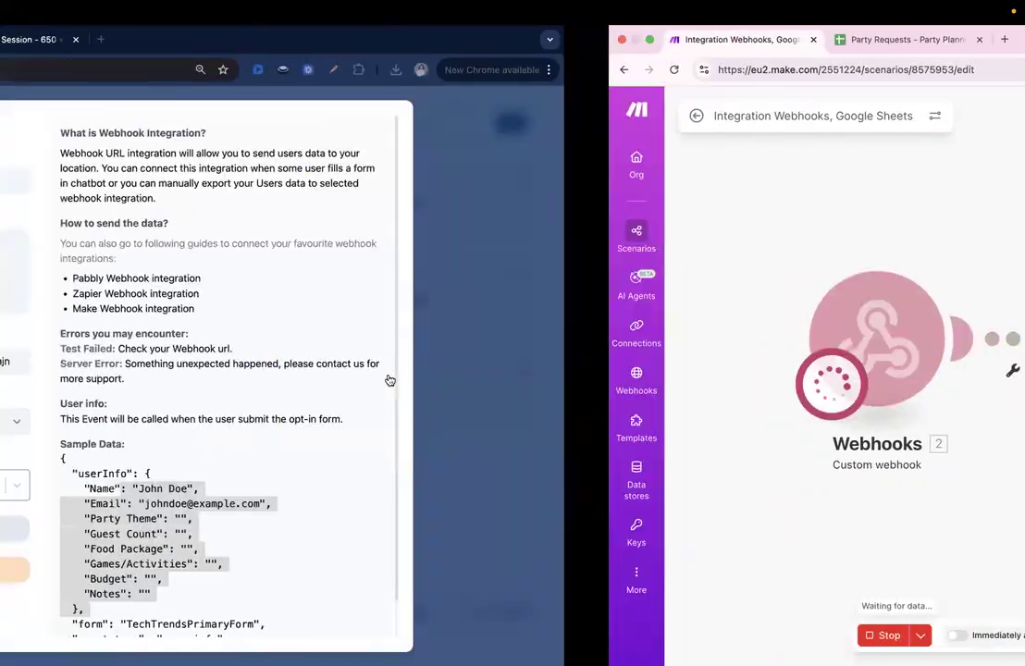
{"action": "left_click", "coordinate": [301, 529]}
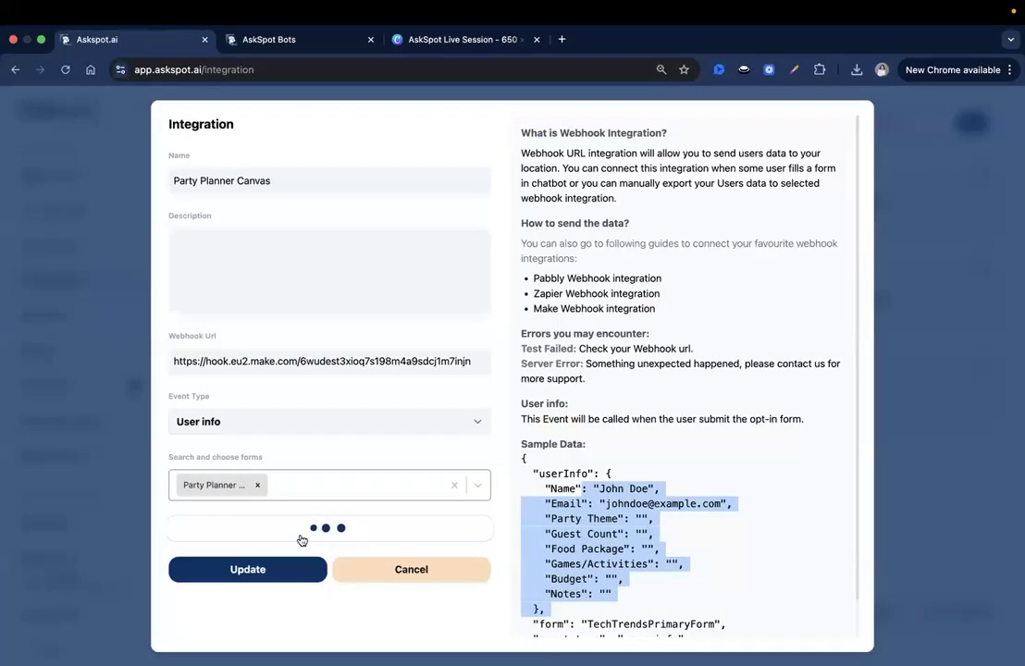
{"action": "key", "text": "ctrl+Right"}
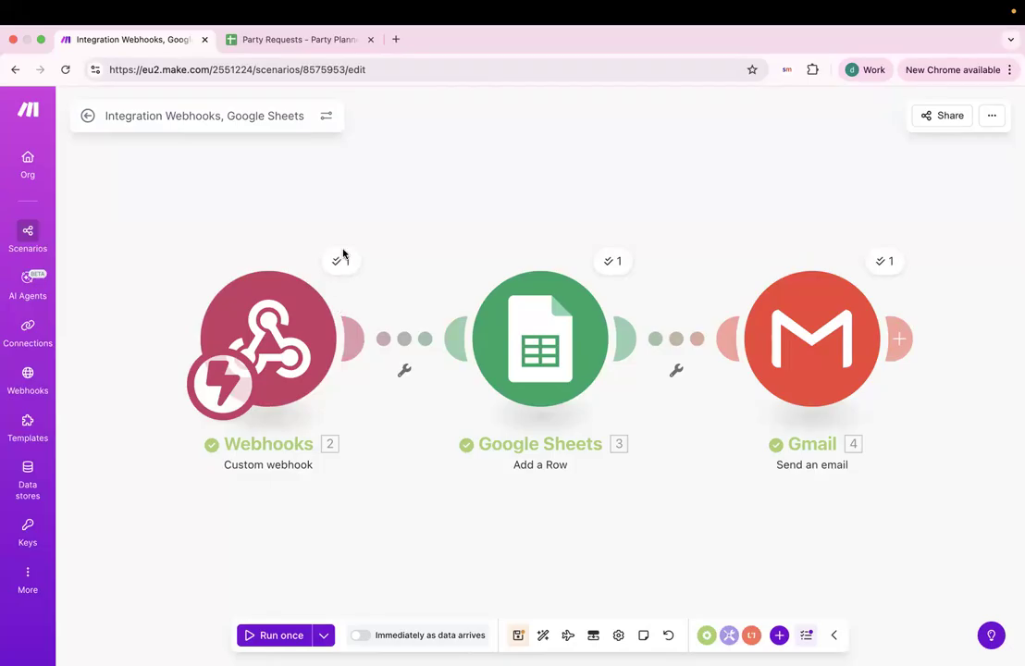
{"action": "left_click_drag", "start_coordinate": [760, 237], "coordinate": [710, 223]}
{"action": "left_click", "coordinate": [261, 262]}
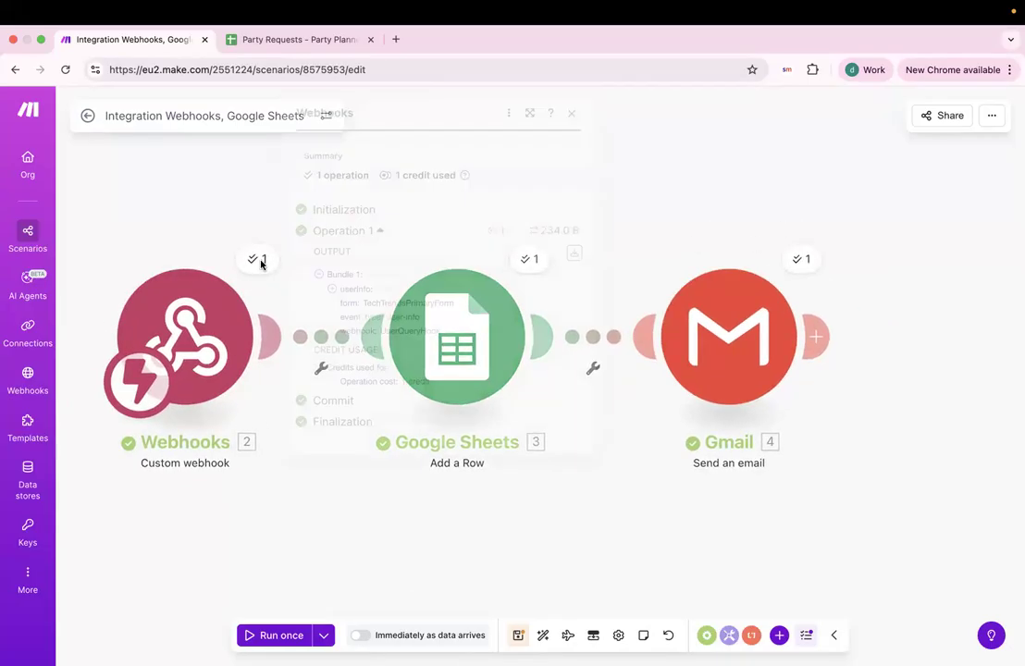
{"action": "left_click", "coordinate": [602, 229]}
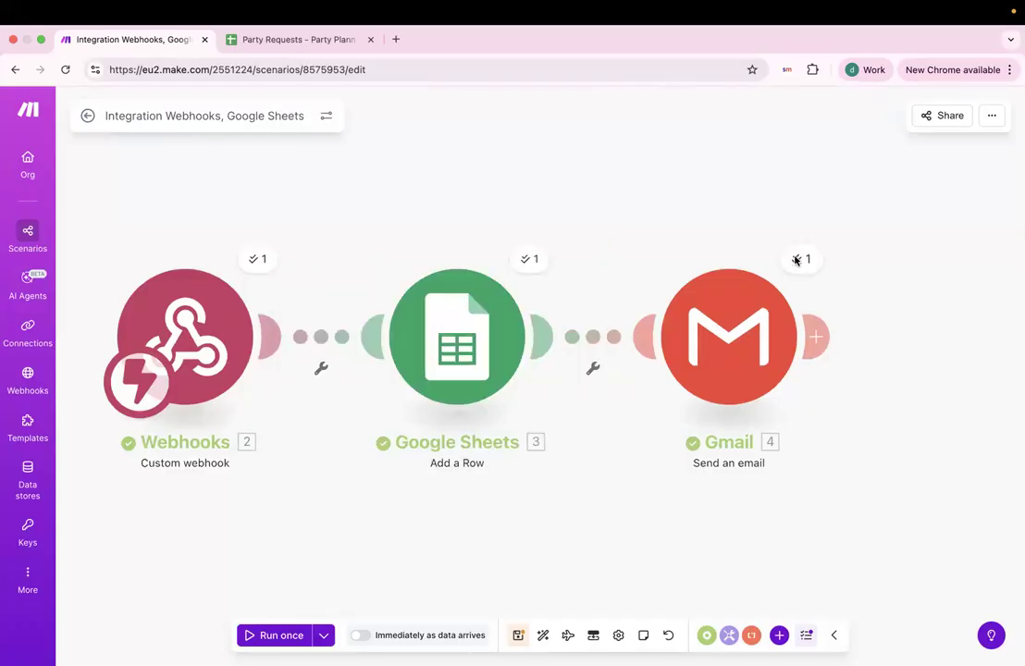
{"action": "left_click", "coordinate": [798, 259]}
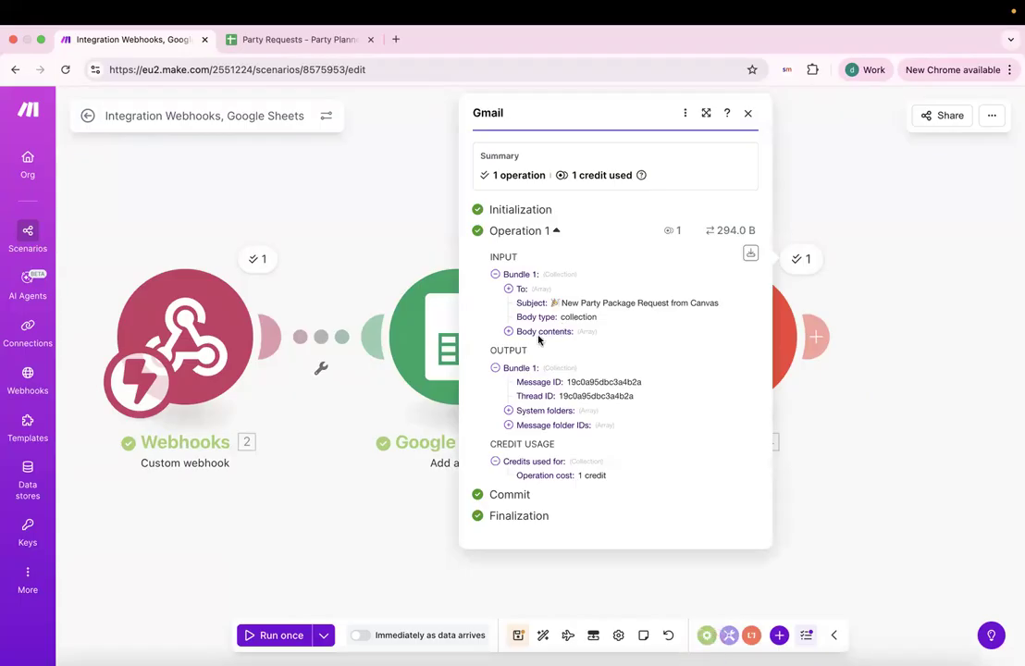
{"action": "left_click", "coordinate": [420, 273]}
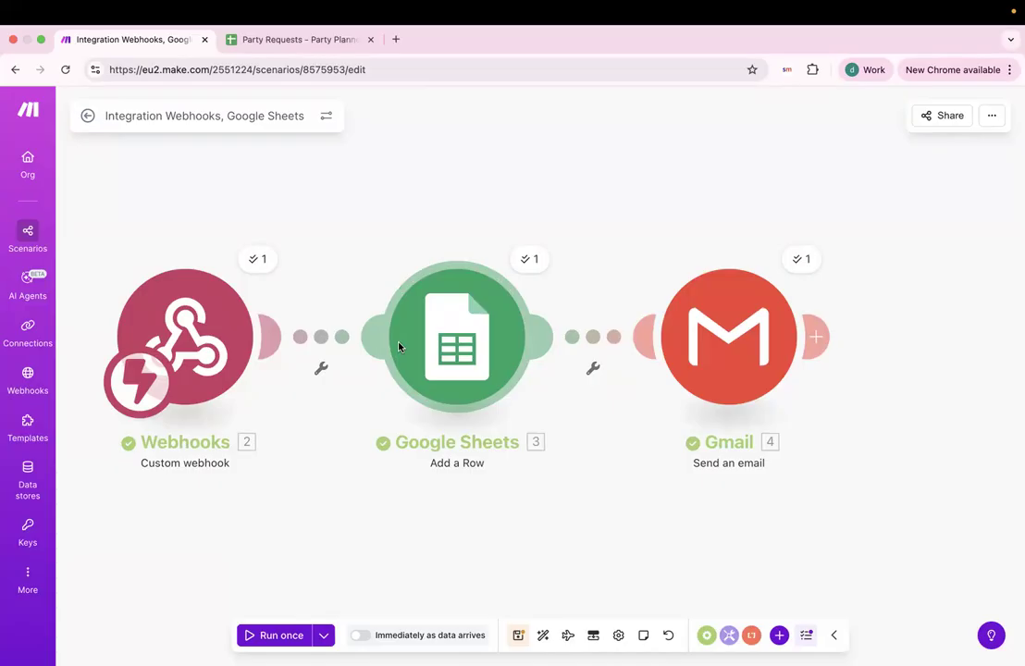
{"action": "left_click", "coordinate": [266, 42]}
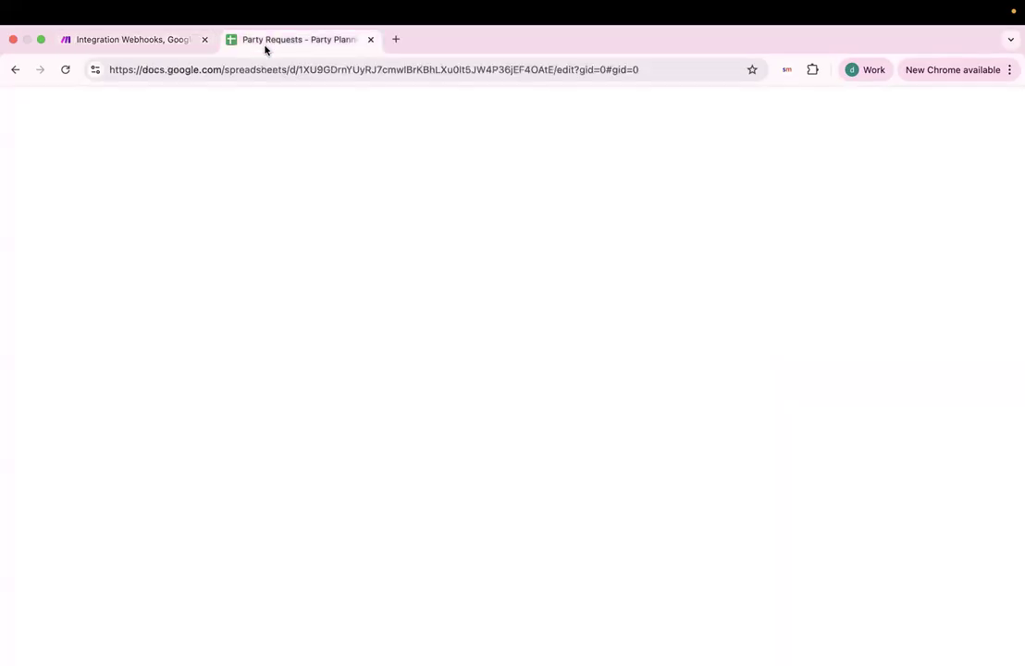
{"action": "left_click", "coordinate": [86, 223]}
{"action": "left_click", "coordinate": [183, 226]}
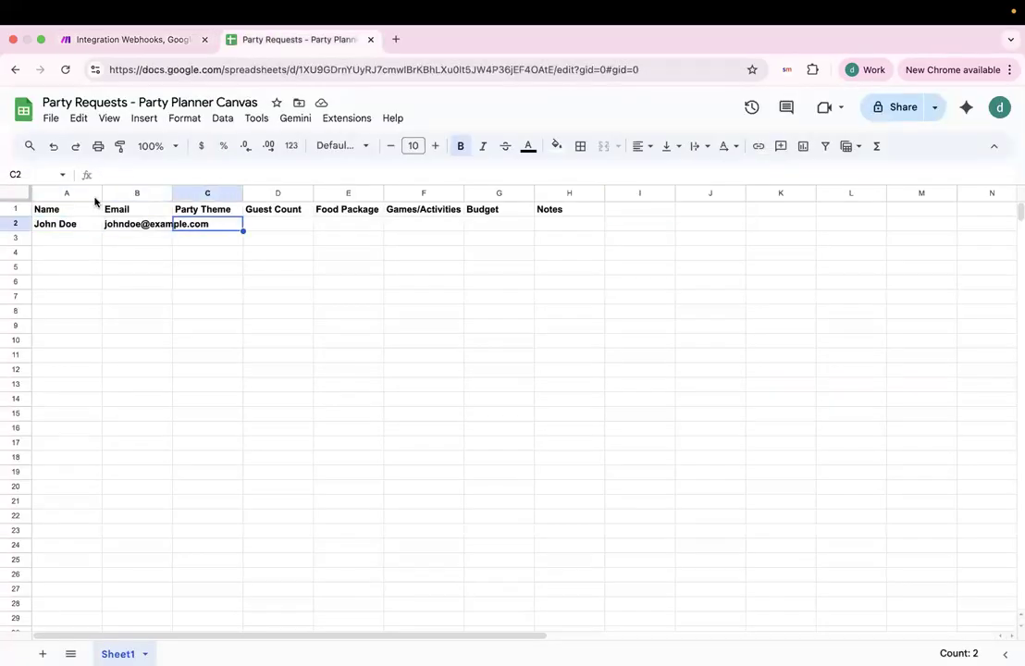
{"action": "left_click", "coordinate": [65, 69]}
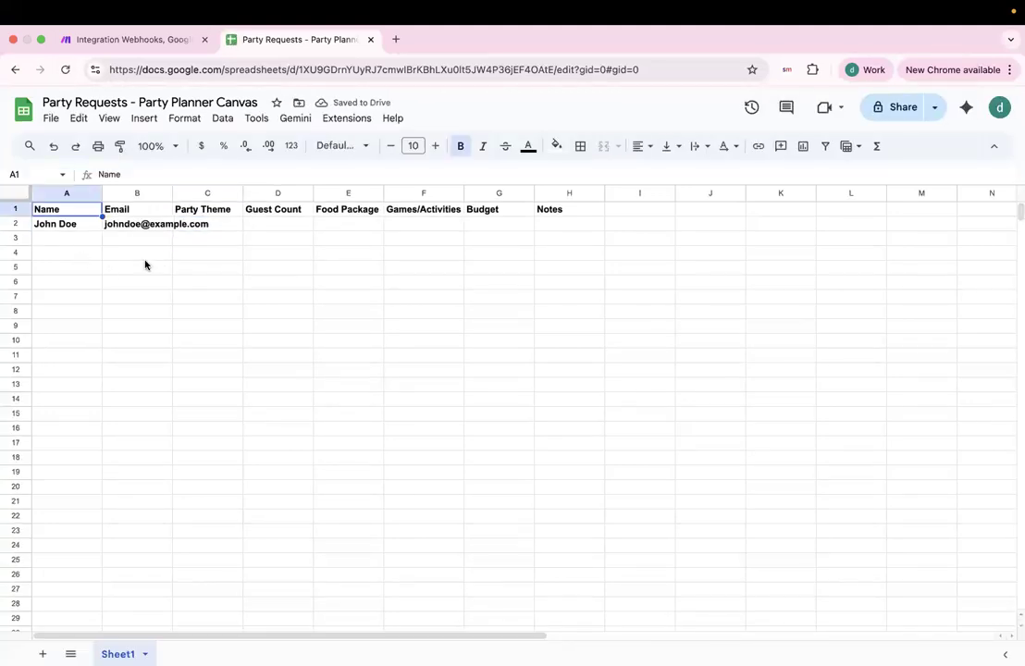
{"action": "left_click", "coordinate": [169, 41]}
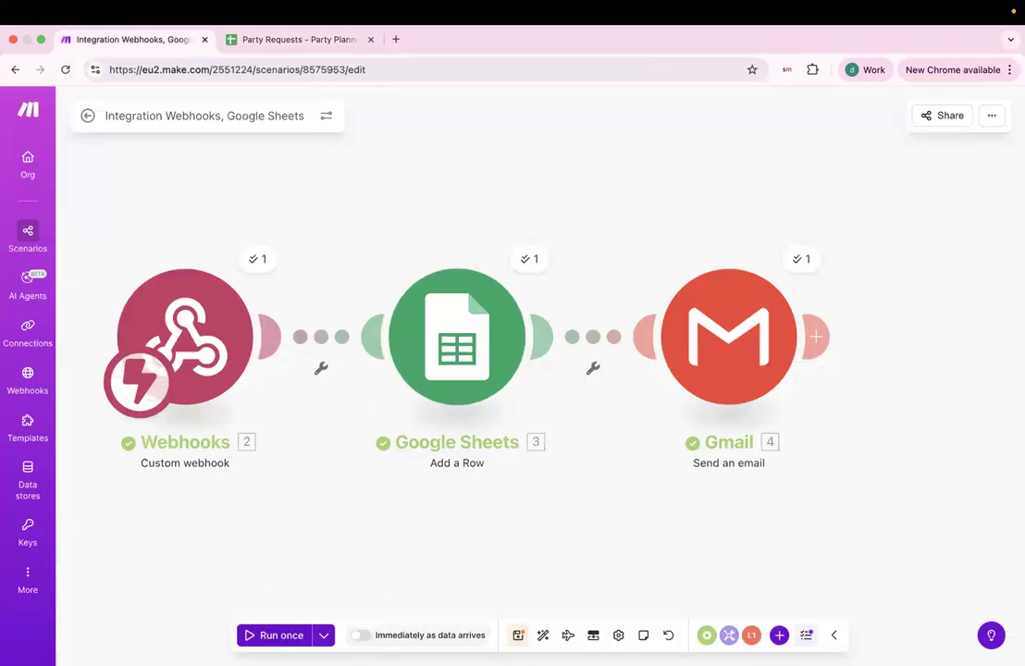
Start another Make test run, then reload and reset the AskSpot party-planner chat conversation.
{"action": "left_click", "coordinate": [277, 635]}
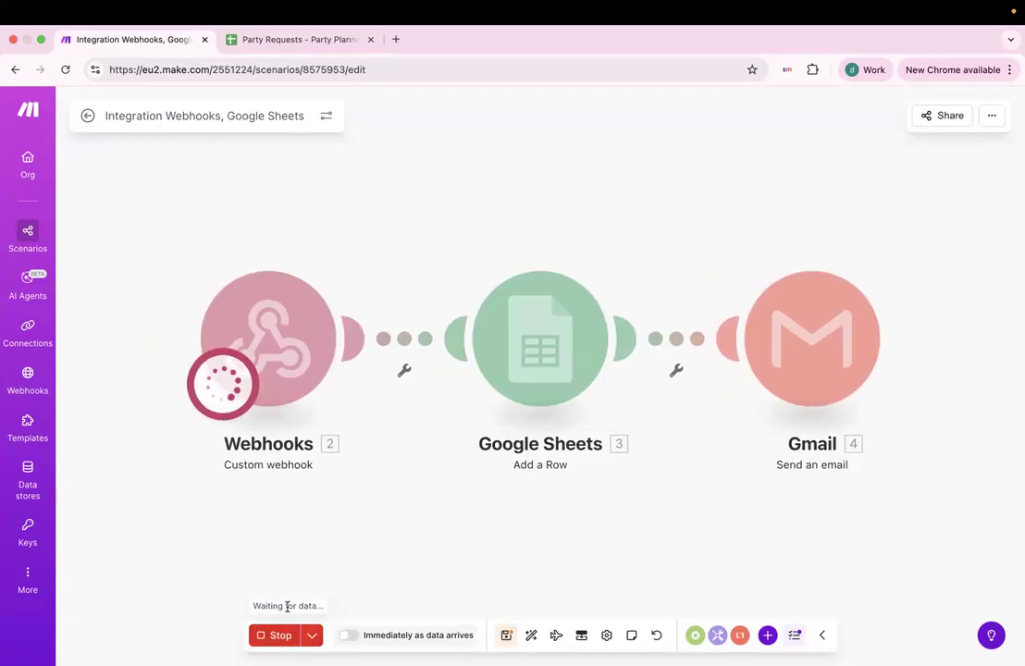
{"action": "key", "text": "ctrl+Left"}
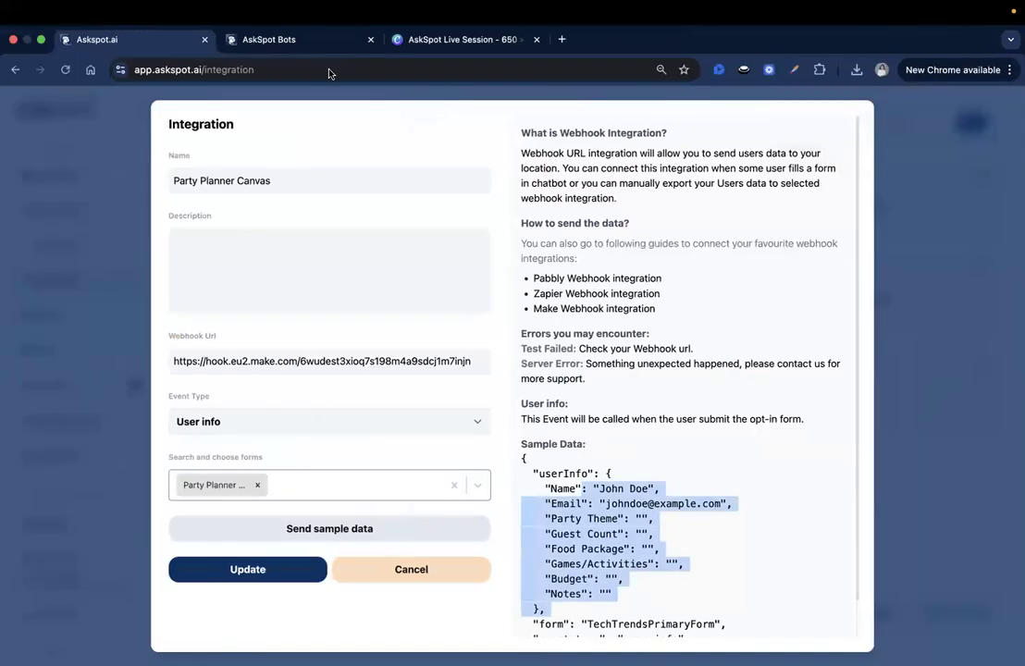
{"action": "left_click", "coordinate": [307, 33]}
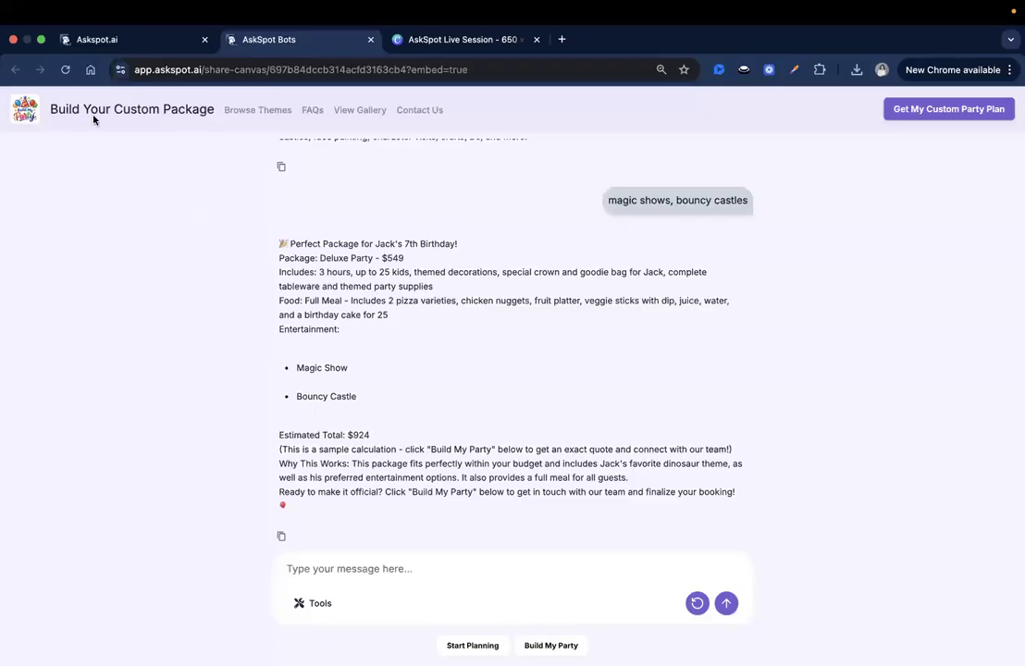
{"action": "left_click", "coordinate": [66, 70]}
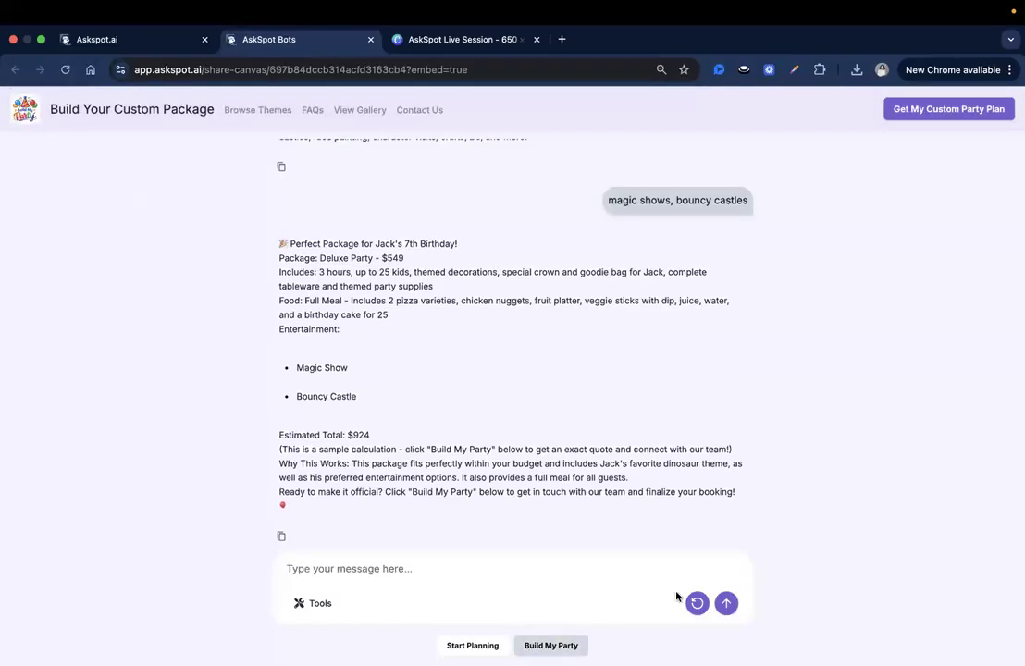
{"action": "left_click", "coordinate": [696, 602]}
{"action": "key", "text": "Return"}
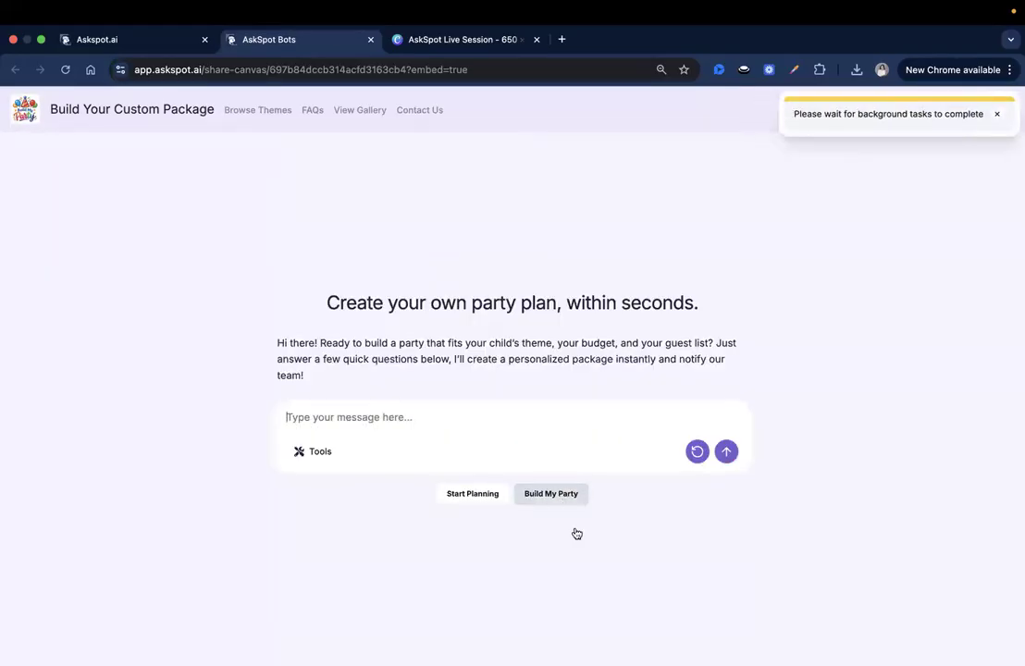
Open the party request form and enter the contact's name, email and Safari theme.
{"action": "left_click", "coordinate": [561, 495]}
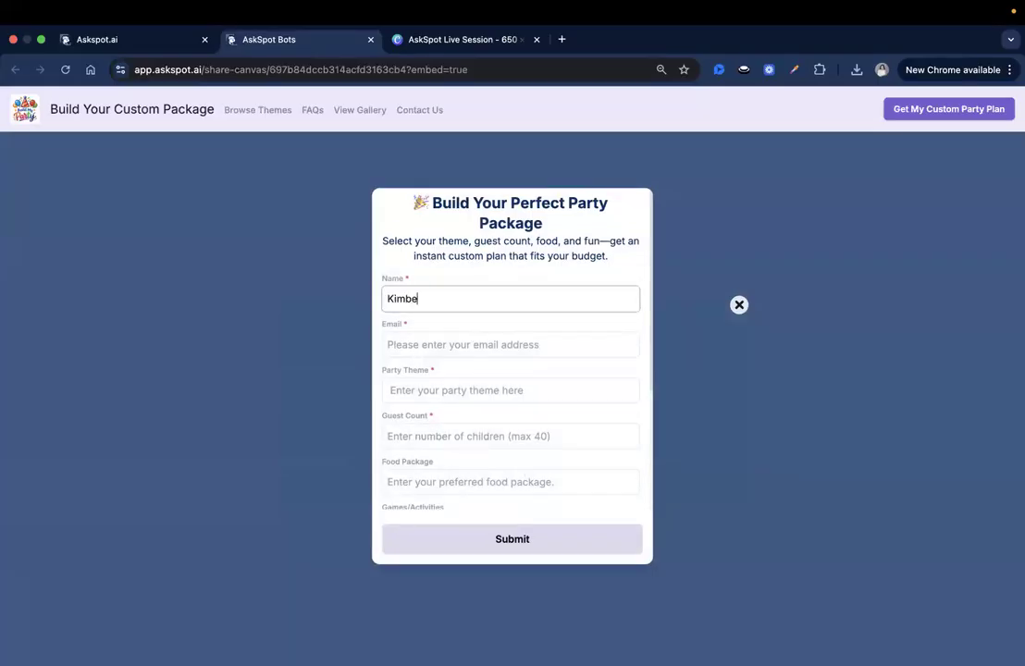
{"action": "key", "text": "Tab"}
{"action": "key", "text": "Tab"}
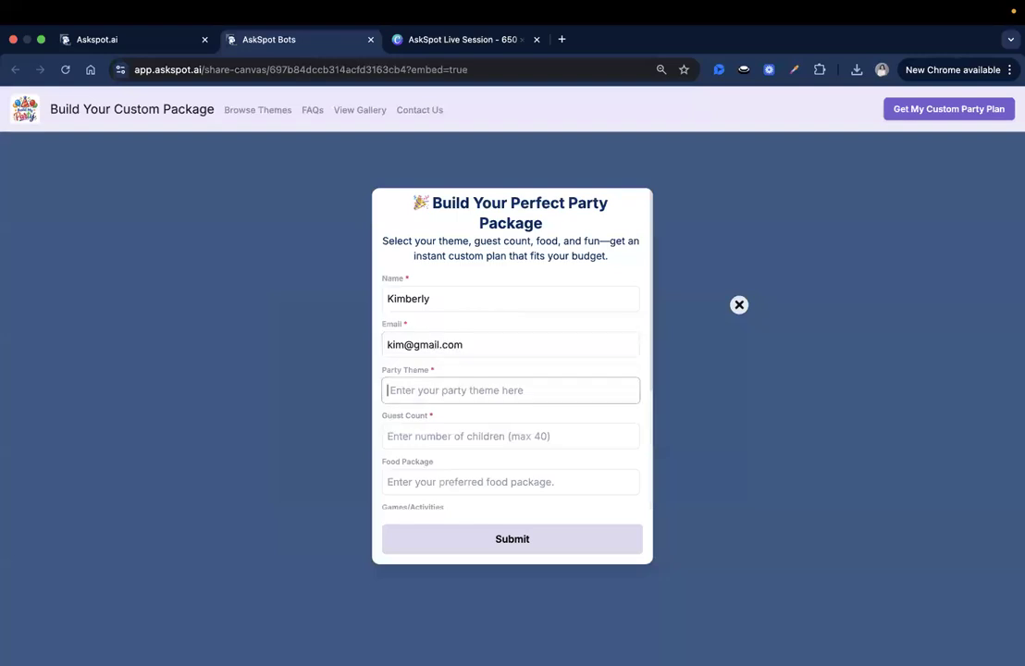
{"action": "scroll", "coordinate": [501, 329], "scroll_direction": "down", "scroll_amount": 2}
{"action": "type", "text": "Safari"}
Fill in 30 guests, Vegan food, Face painting, 1500 budget and None notes, then submit.
{"action": "left_click", "coordinate": [483, 372]}
{"action": "type", "text": "30"}
{"action": "left_click", "coordinate": [480, 416]}
{"action": "scroll", "coordinate": [482, 416], "scroll_direction": "down", "scroll_amount": 1}
{"action": "scroll", "coordinate": [482, 416], "scroll_direction": "down", "scroll_amount": 3}
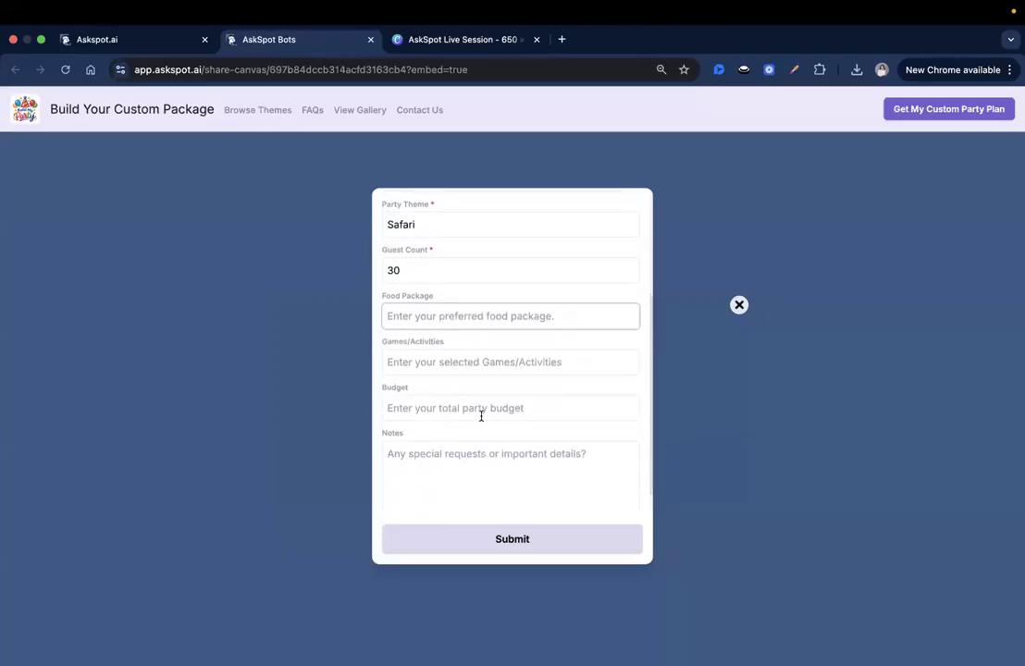
{"action": "type", "text": "Vegan"}
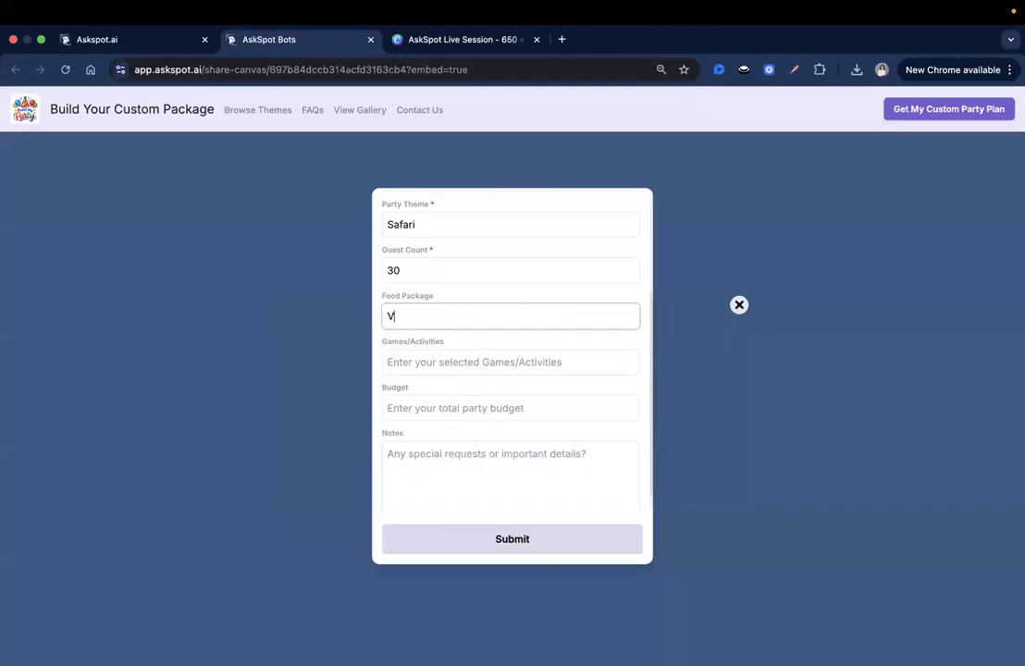
{"action": "left_click", "coordinate": [466, 362]}
{"action": "scroll", "coordinate": [467, 363], "scroll_direction": "down", "scroll_amount": 1}
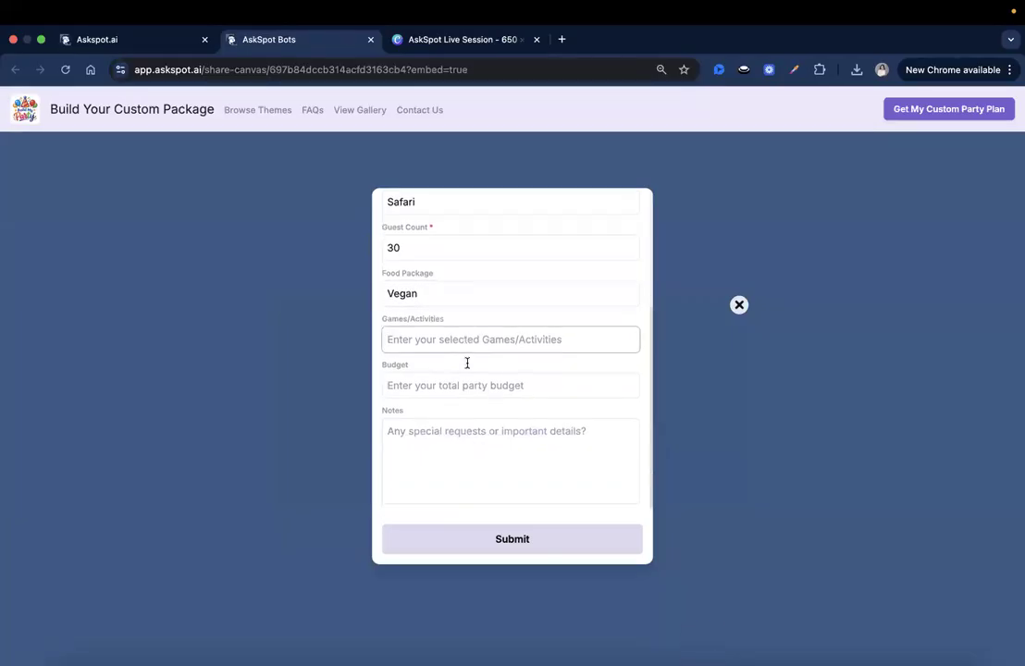
{"action": "type", "text": "Face painting"}
{"action": "left_click", "coordinate": [471, 389]}
{"action": "type", "text": "1500"}
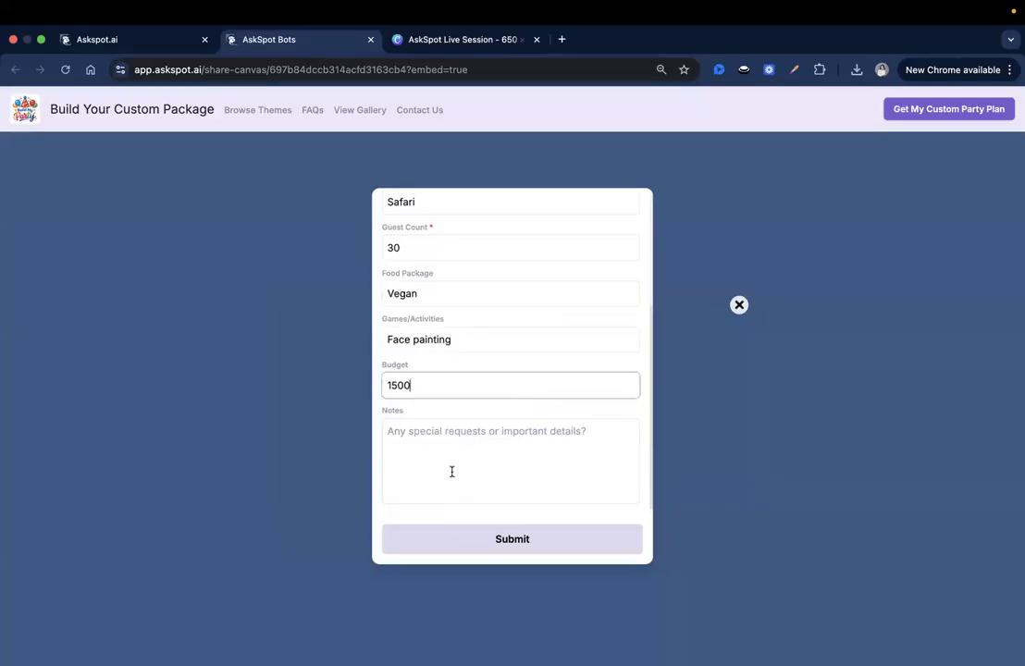
{"action": "left_click", "coordinate": [452, 472]}
{"action": "type", "text": "None"}
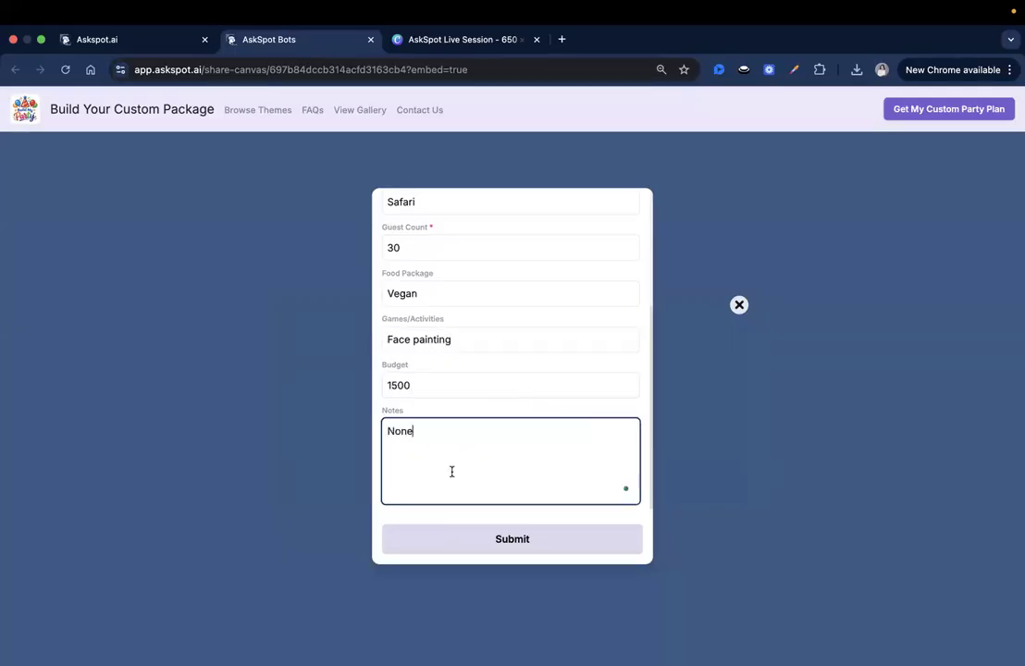
{"action": "left_click", "coordinate": [466, 546]}
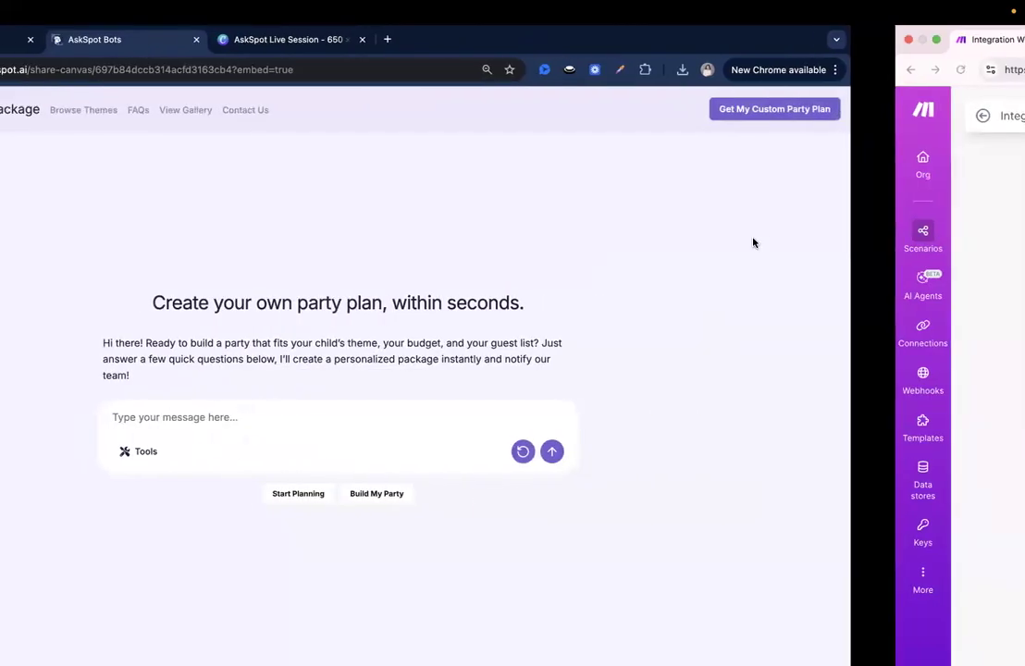
Confirm the request landed in row 3 of Party Requests, autofit column A, and return to Make.
{"action": "key", "text": "ctrl+Right"}
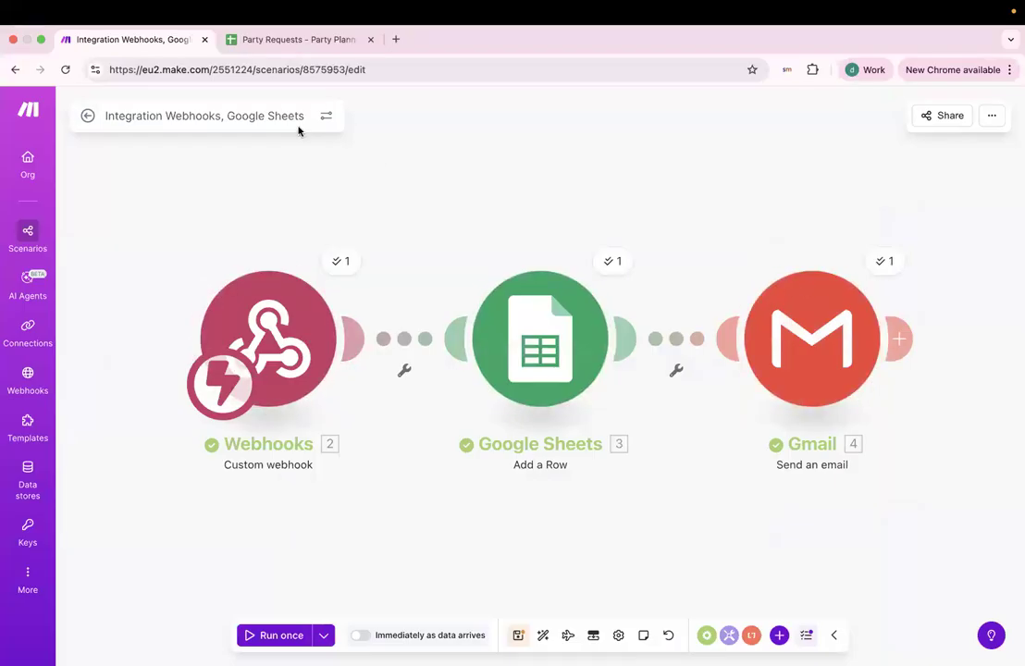
{"action": "left_click", "coordinate": [312, 42]}
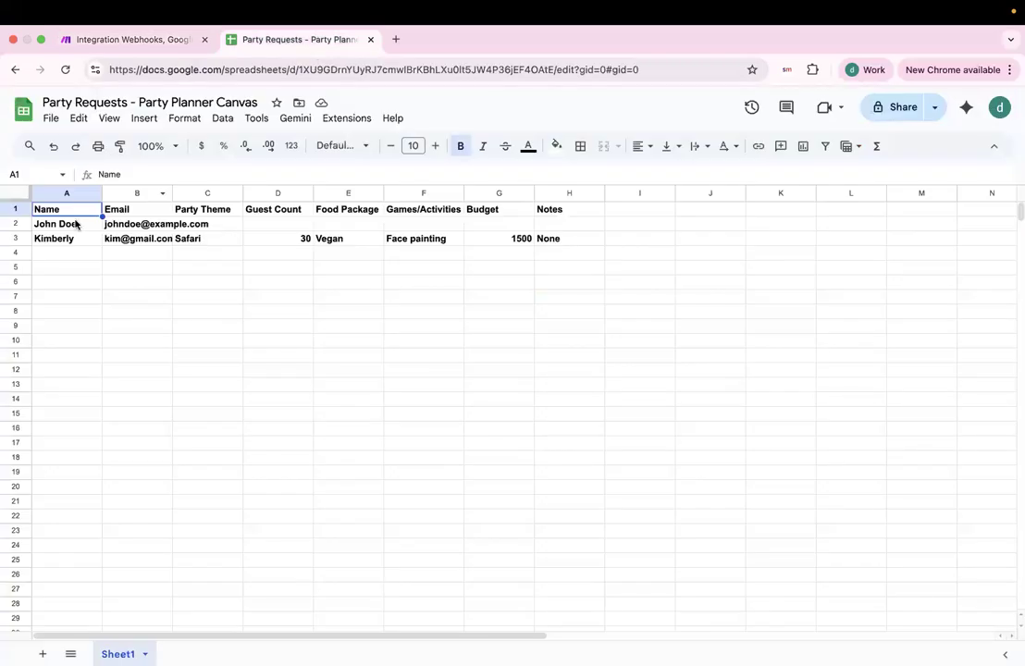
{"action": "double_click", "coordinate": [101, 193]}
{"action": "left_click_drag", "start_coordinate": [43, 242], "coordinate": [261, 243]}
{"action": "left_click", "coordinate": [366, 283]}
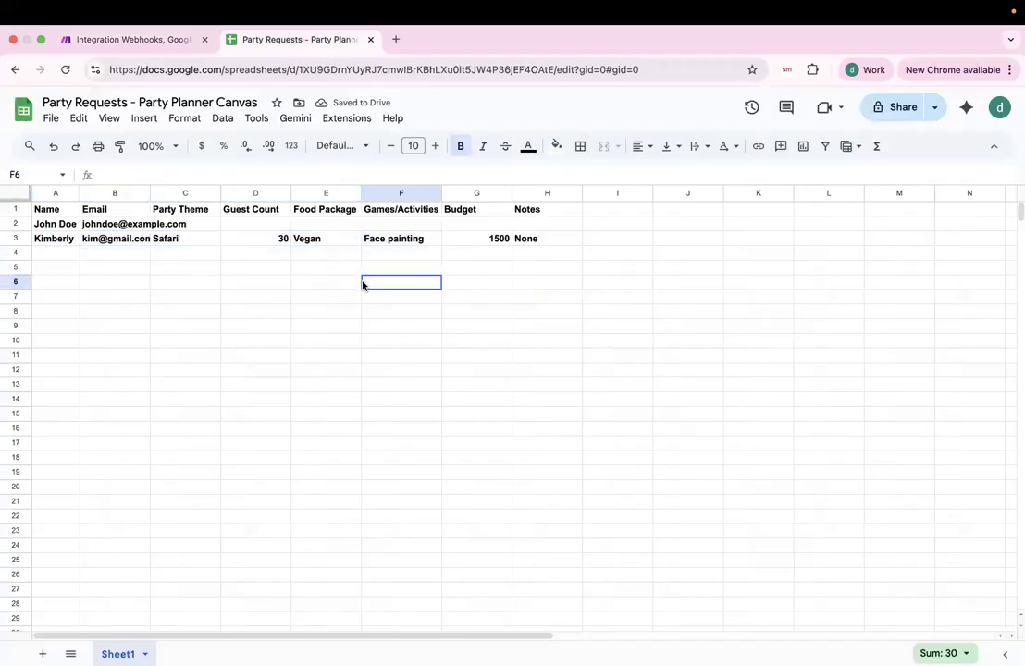
{"action": "left_click", "coordinate": [155, 43]}
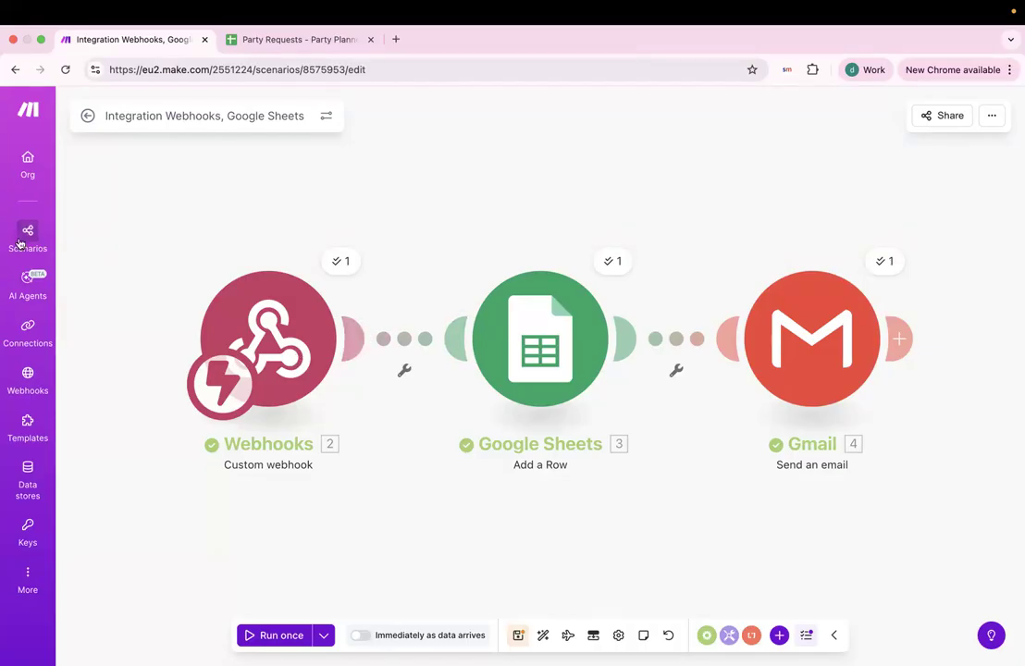
Turn on 'Immediately as data arrives' scheduling and save it.
{"action": "left_click", "coordinate": [362, 636]}
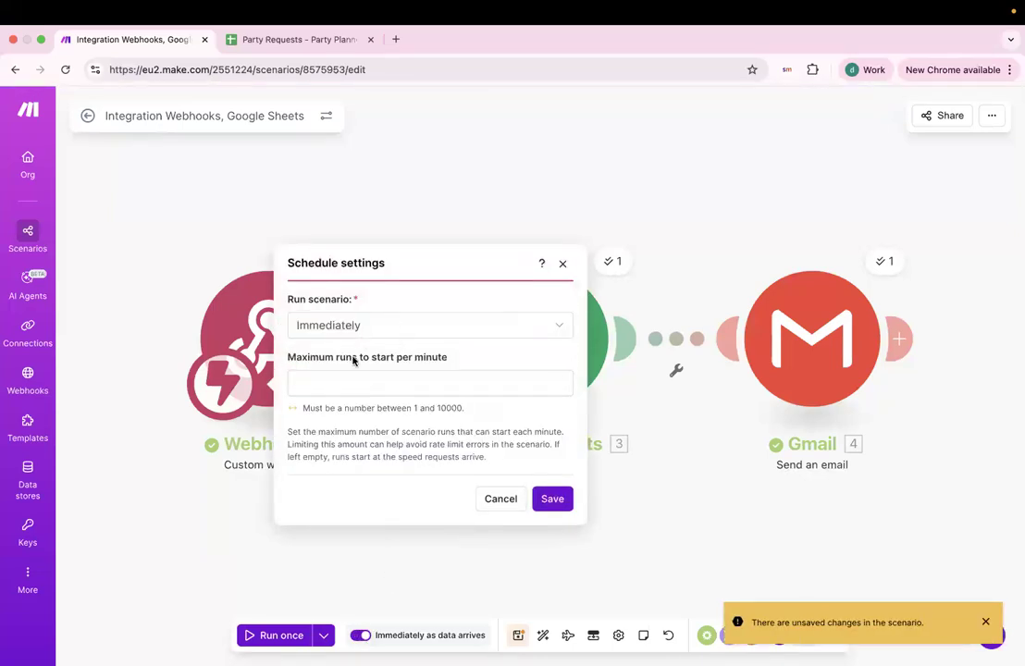
{"action": "left_click", "coordinate": [555, 501]}
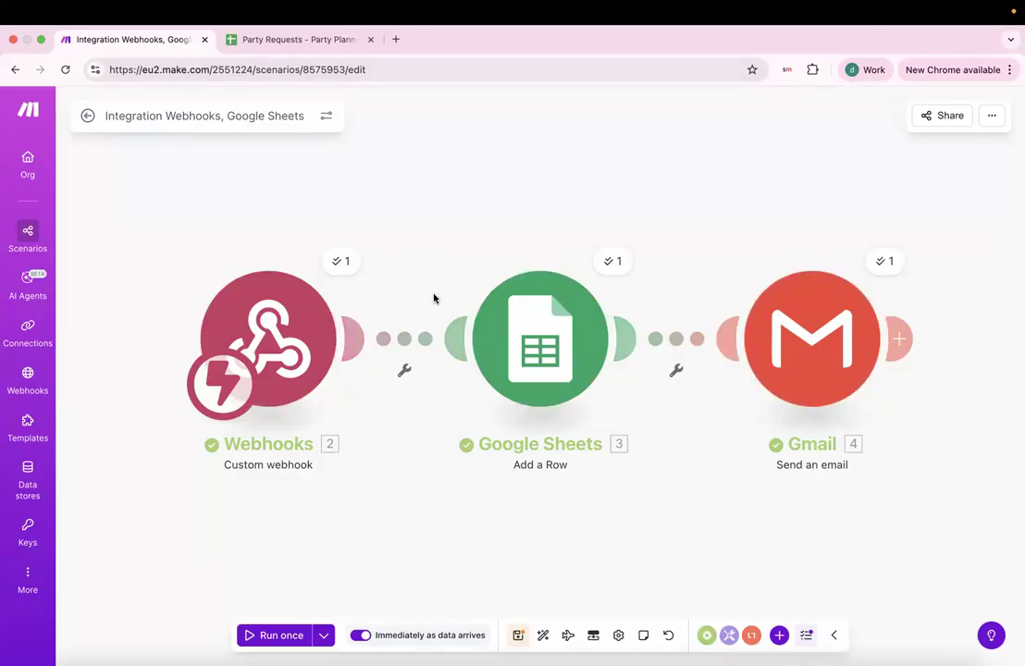
{"action": "scroll", "coordinate": [556, 520], "scroll_direction": "right", "scroll_amount": 5}
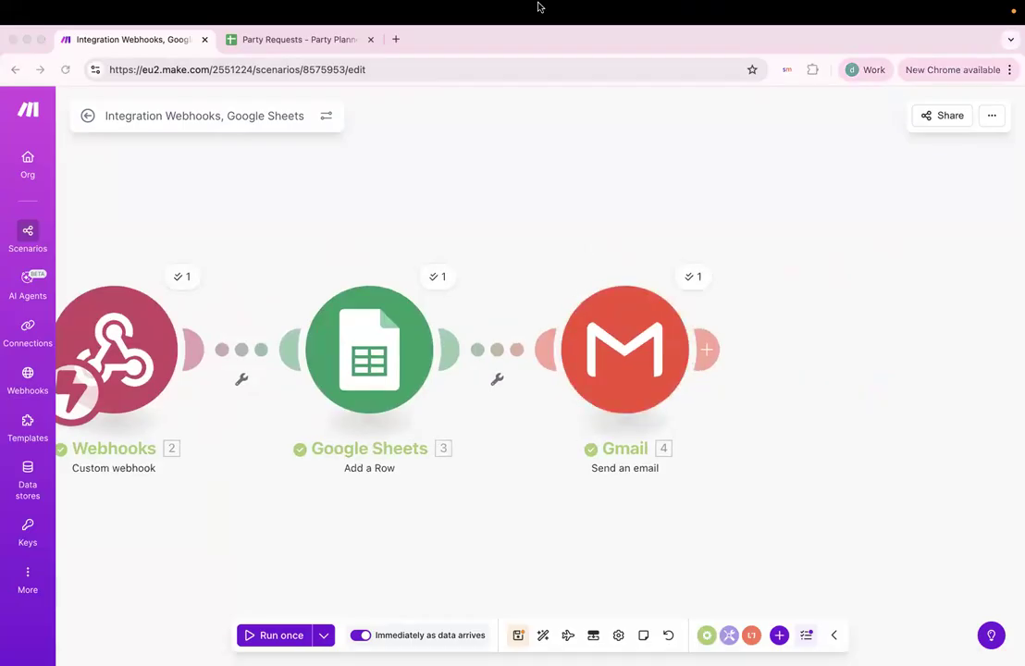
{"action": "mouse_move", "coordinate": [539, 8]}
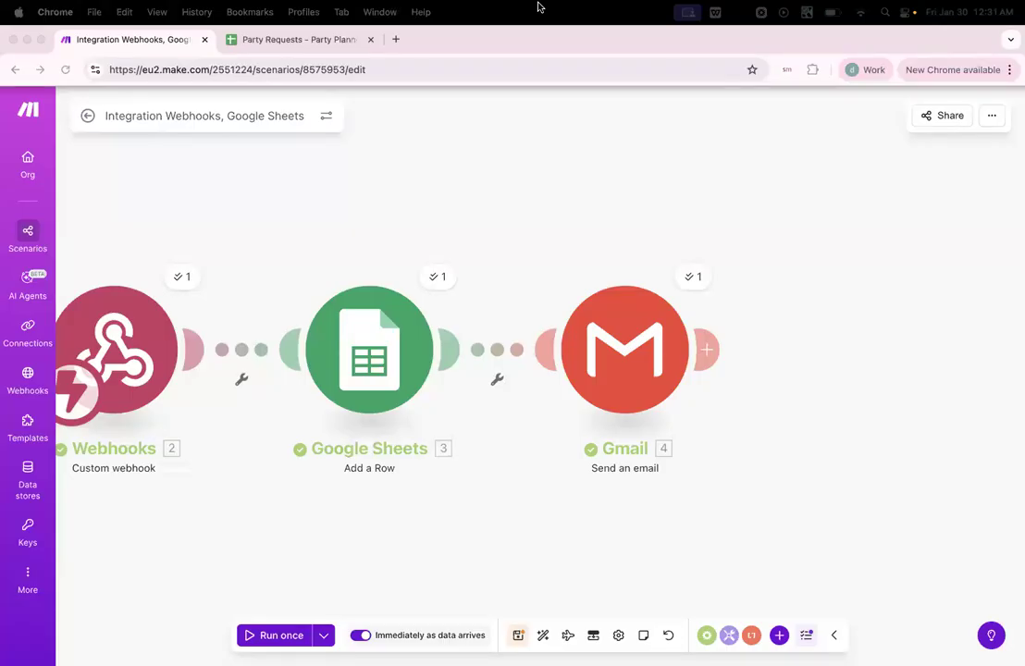
{"action": "scroll", "coordinate": [481, 191], "scroll_direction": "left", "scroll_amount": 1}
{"action": "scroll", "coordinate": [481, 195], "scroll_direction": "down", "scroll_amount": 1}
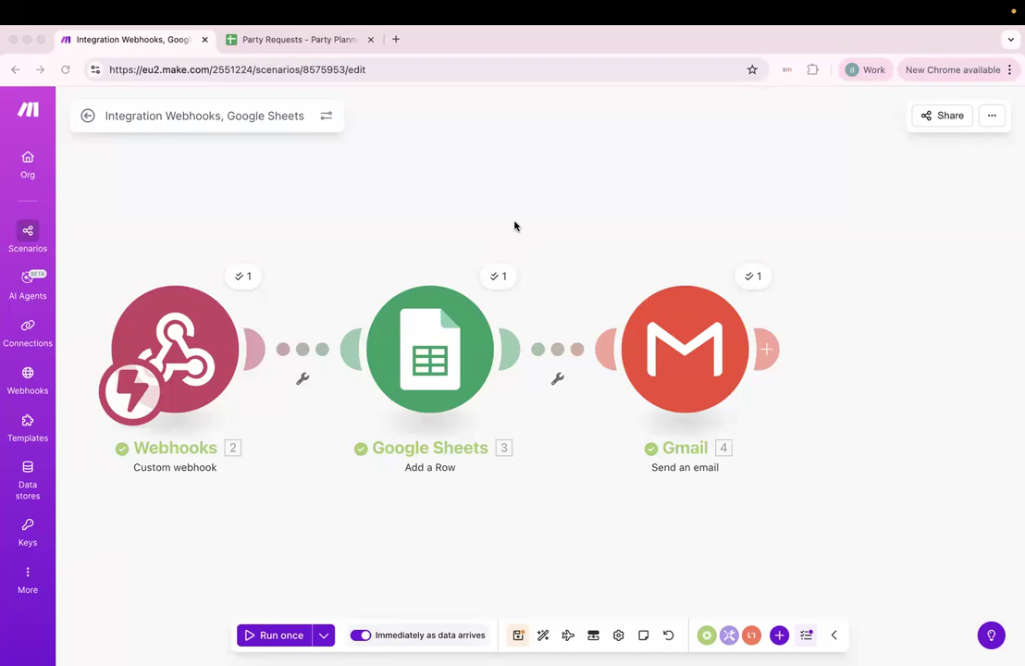
{"action": "key", "text": "ctrl+Left"}
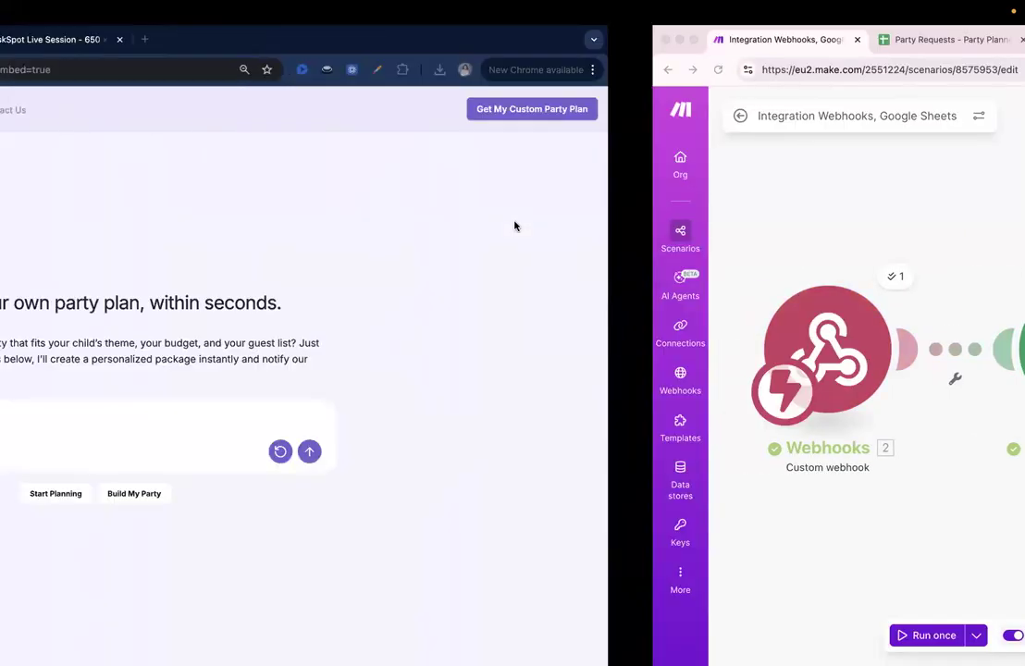
Open the sharing settings of Build My Party Plan Canvas under Businesses > Canvas.
{"action": "left_click", "coordinate": [133, 42]}
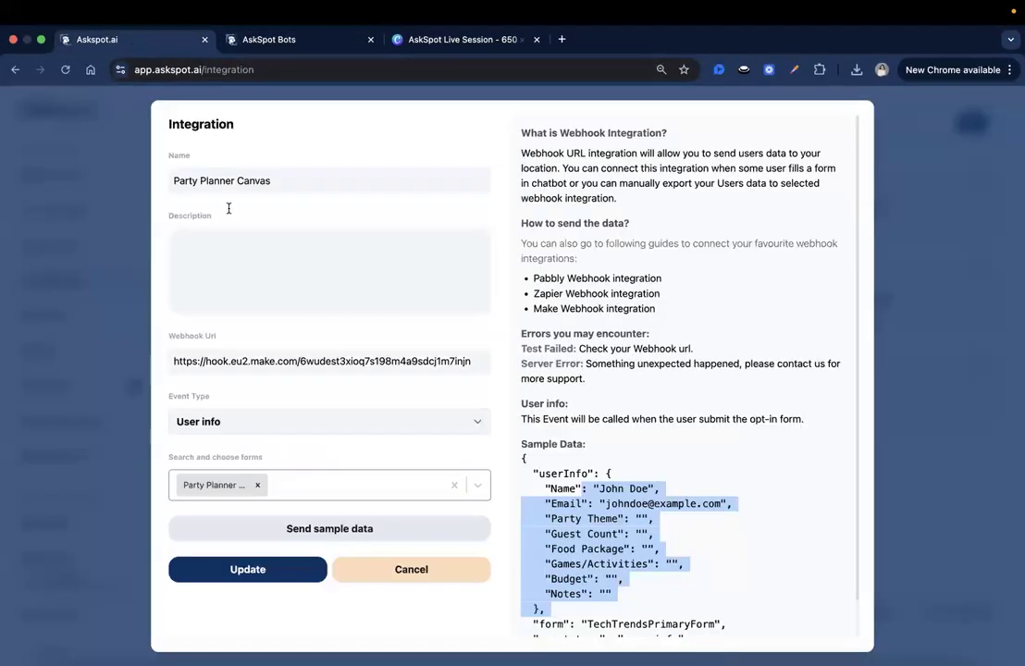
{"action": "left_click", "coordinate": [371, 574]}
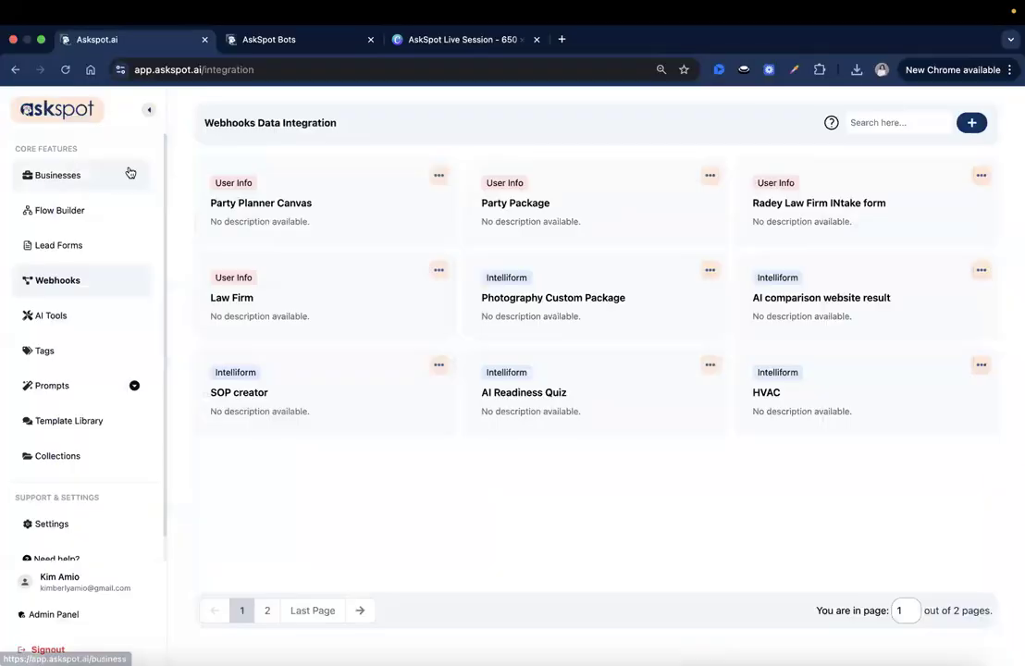
{"action": "left_click", "coordinate": [129, 173]}
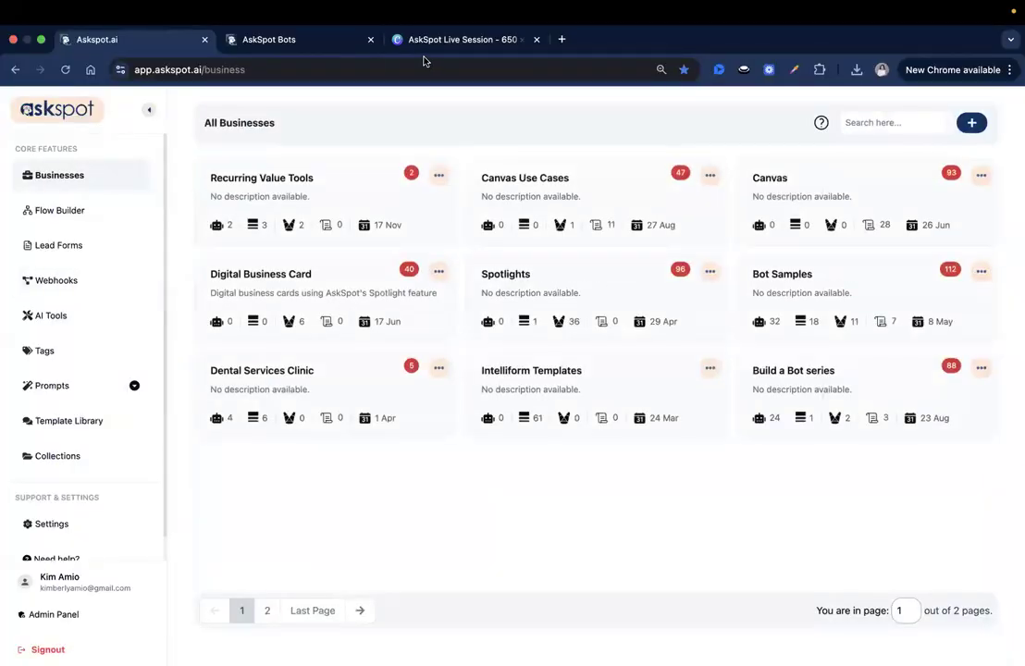
{"action": "left_click", "coordinate": [783, 196]}
{"action": "left_click", "coordinate": [333, 209]}
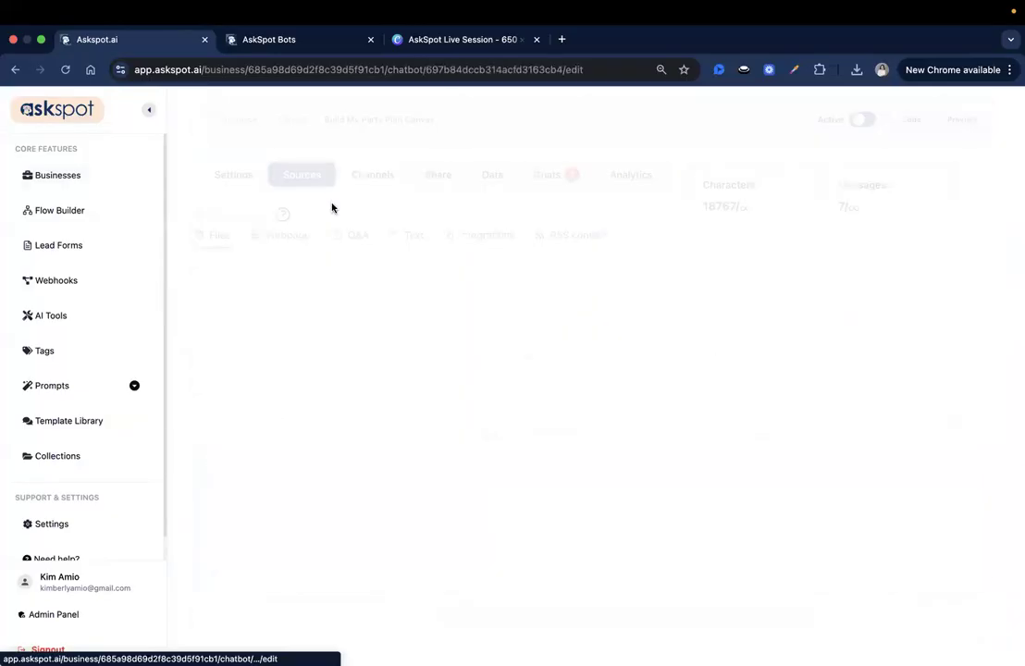
{"action": "left_click", "coordinate": [441, 187]}
Enable 'copy share canvas', save the changes, and copy the share link.
{"action": "left_click", "coordinate": [426, 301]}
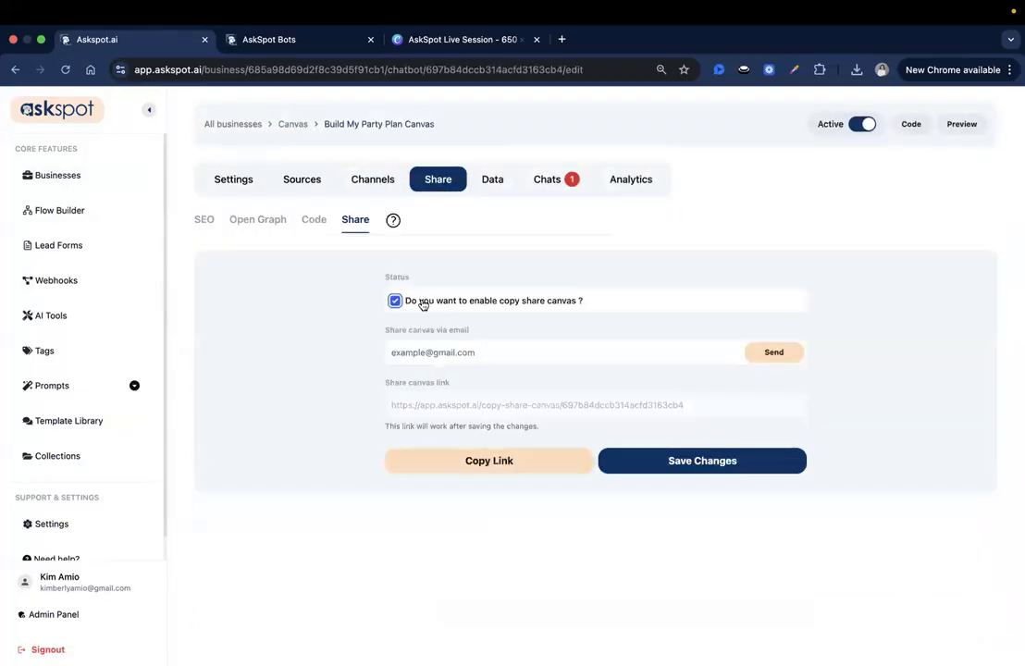
{"action": "left_click", "coordinate": [646, 455]}
{"action": "left_click", "coordinate": [531, 471]}
{"action": "key", "text": "super+t"}
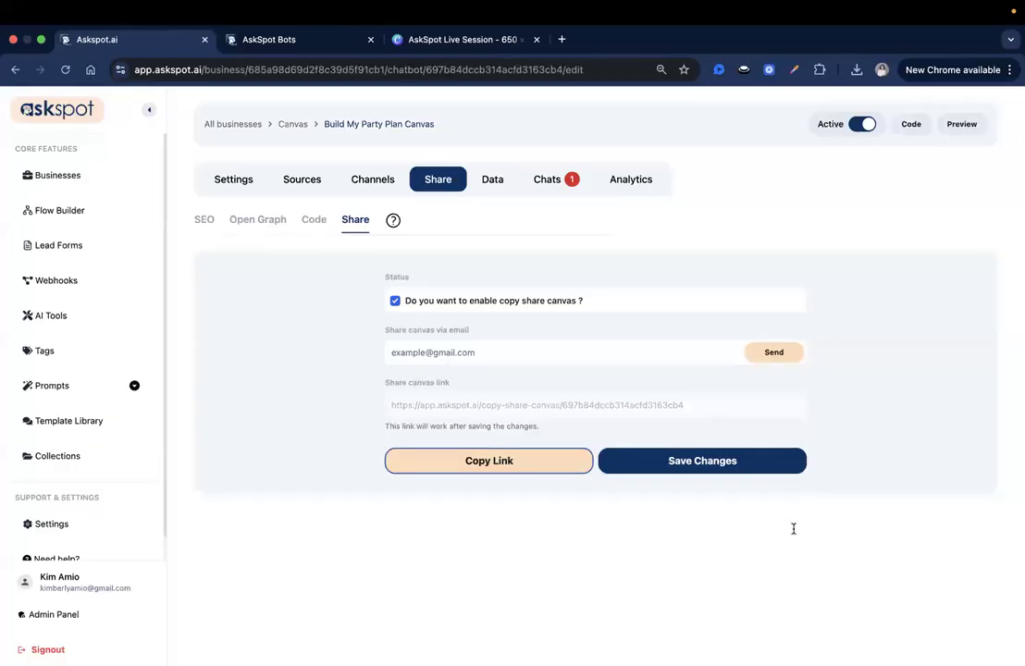
{"action": "key", "text": "ctrl+Right"}
{"action": "key", "text": "ctrl+Left"}
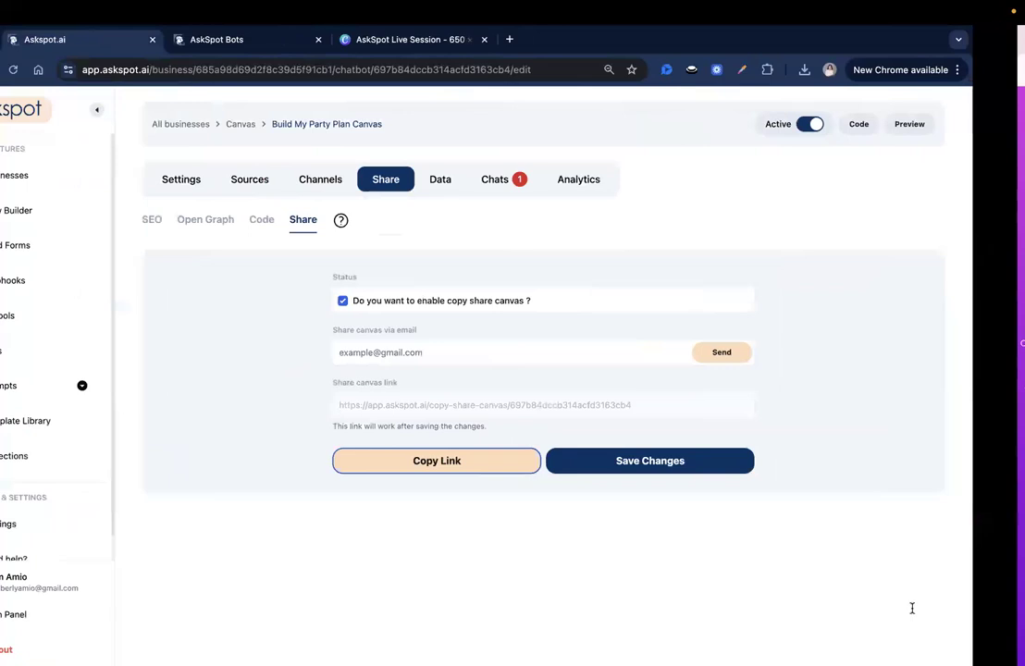